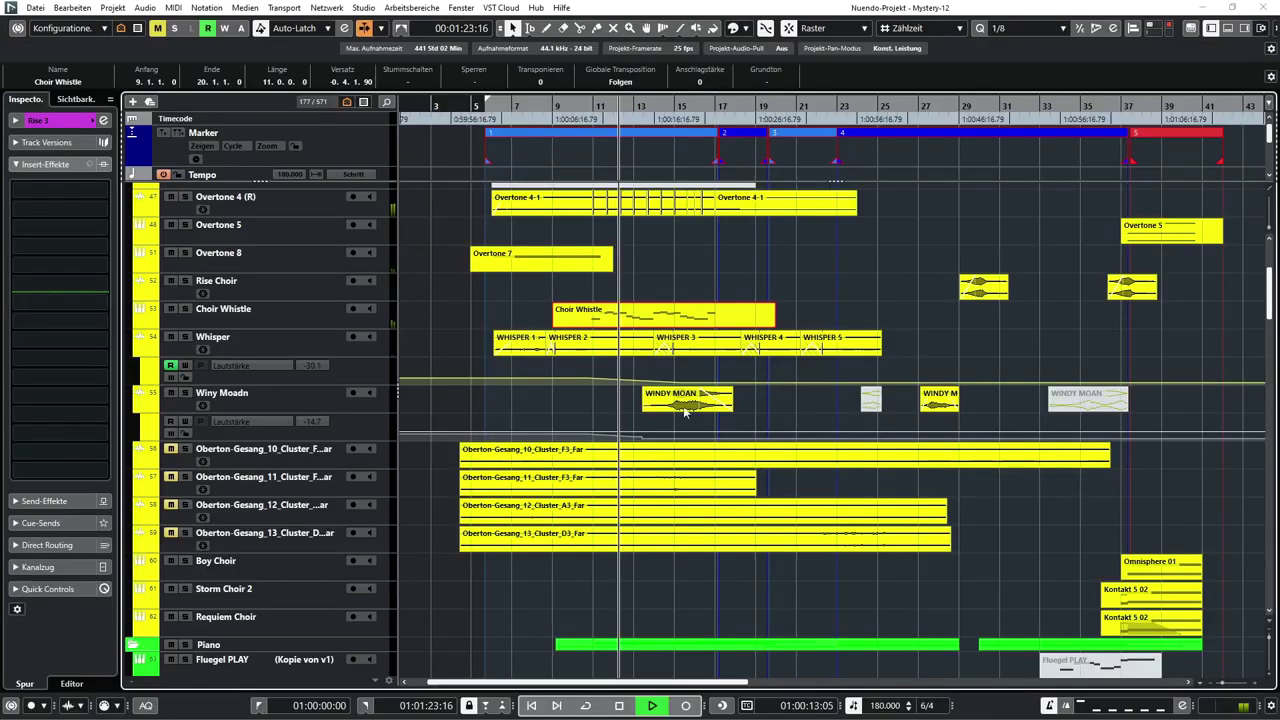
Inspect the notes of the Fluegel PLAY and Gran Casa LA LADD parts in the note editor
scroll(655, 458, down, 5)
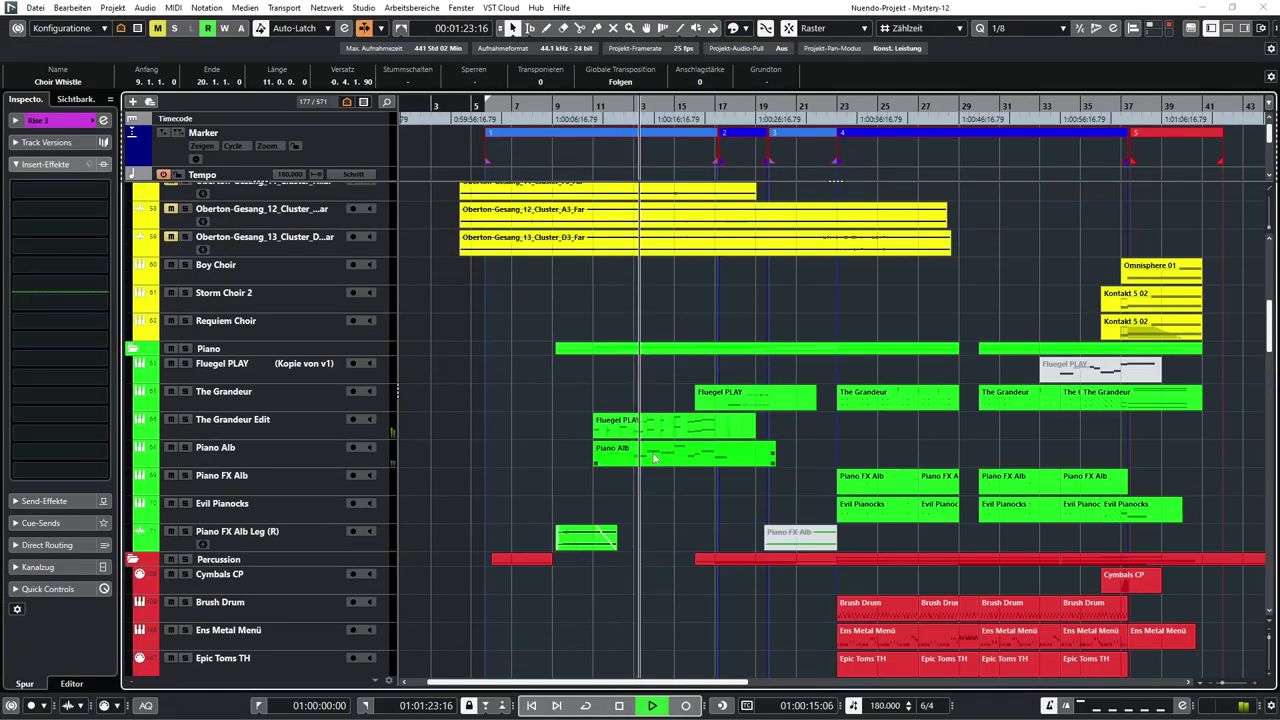
double_click(684, 424)
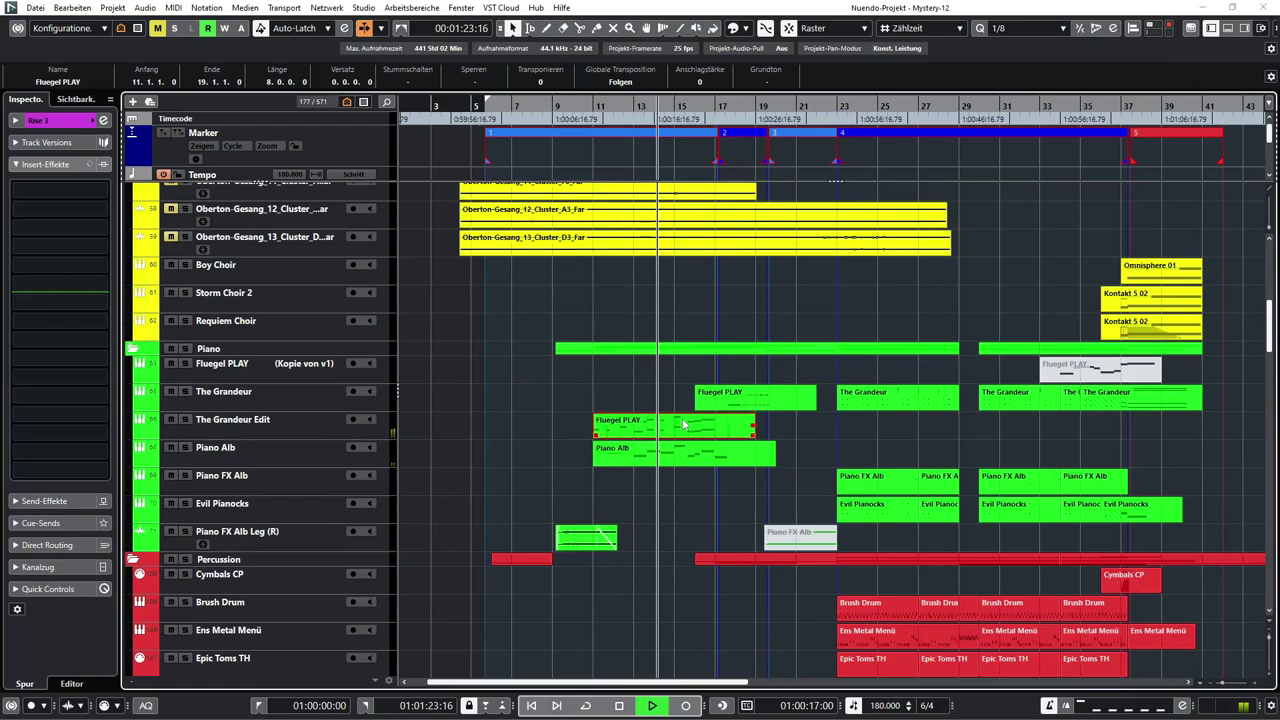
click(1263, 8)
scroll(701, 477, down, 3)
scroll(701, 471, down, 3)
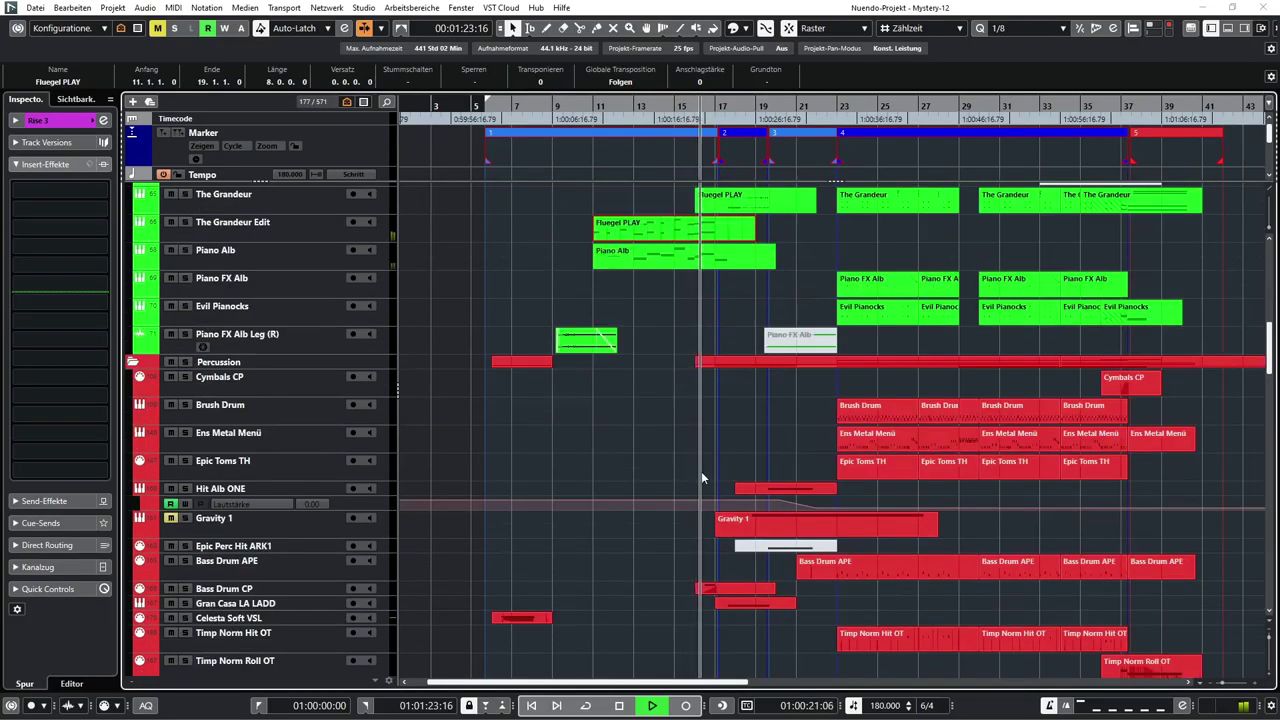
scroll(701, 452, down, 3)
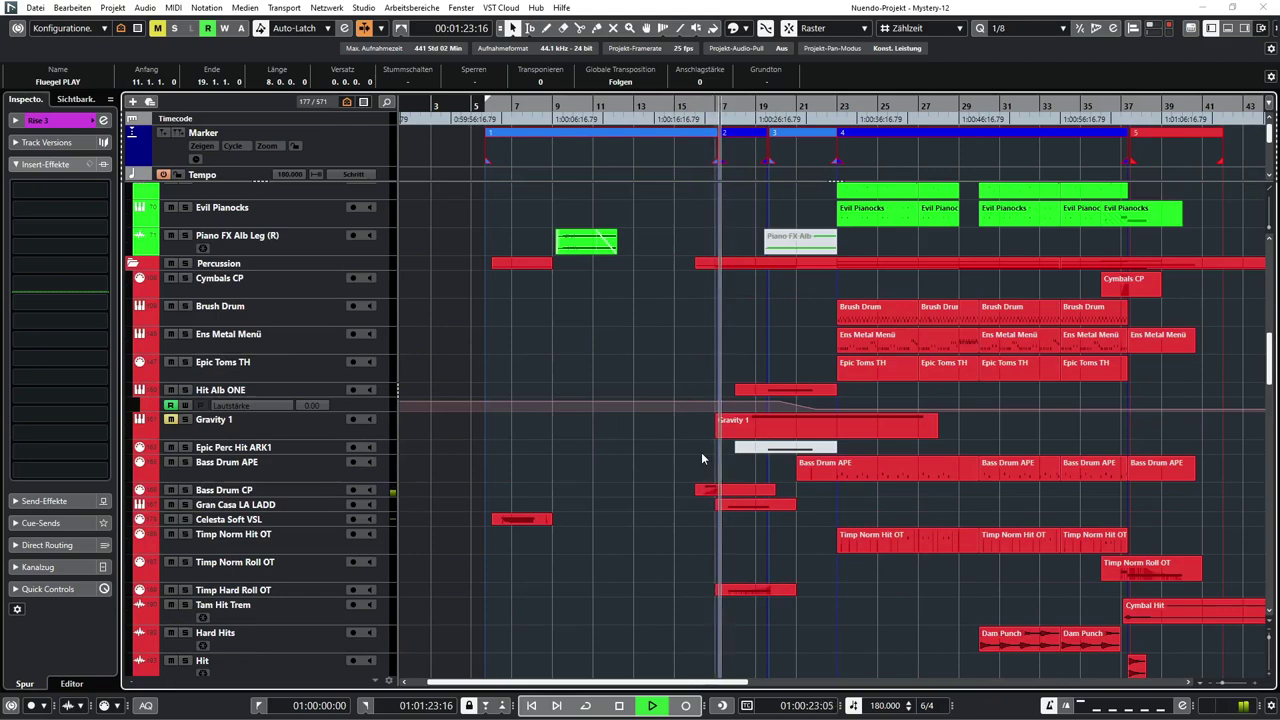
double_click(756, 506)
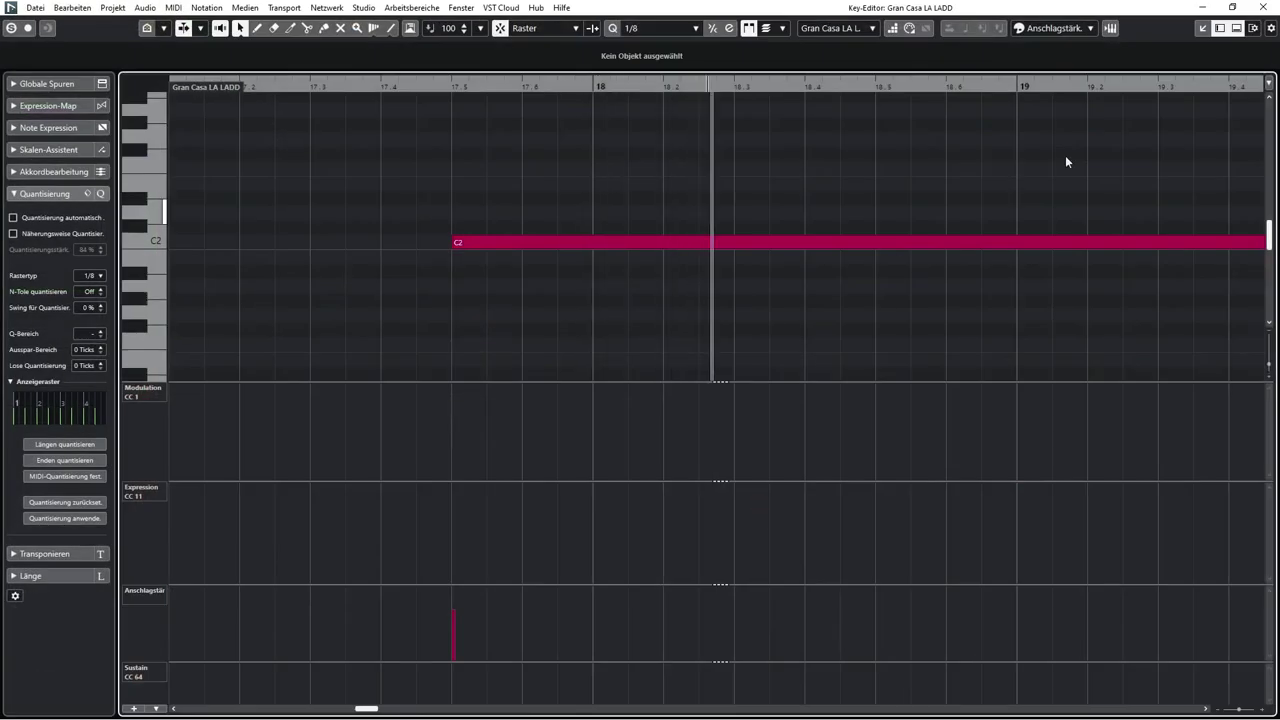
click(1263, 8)
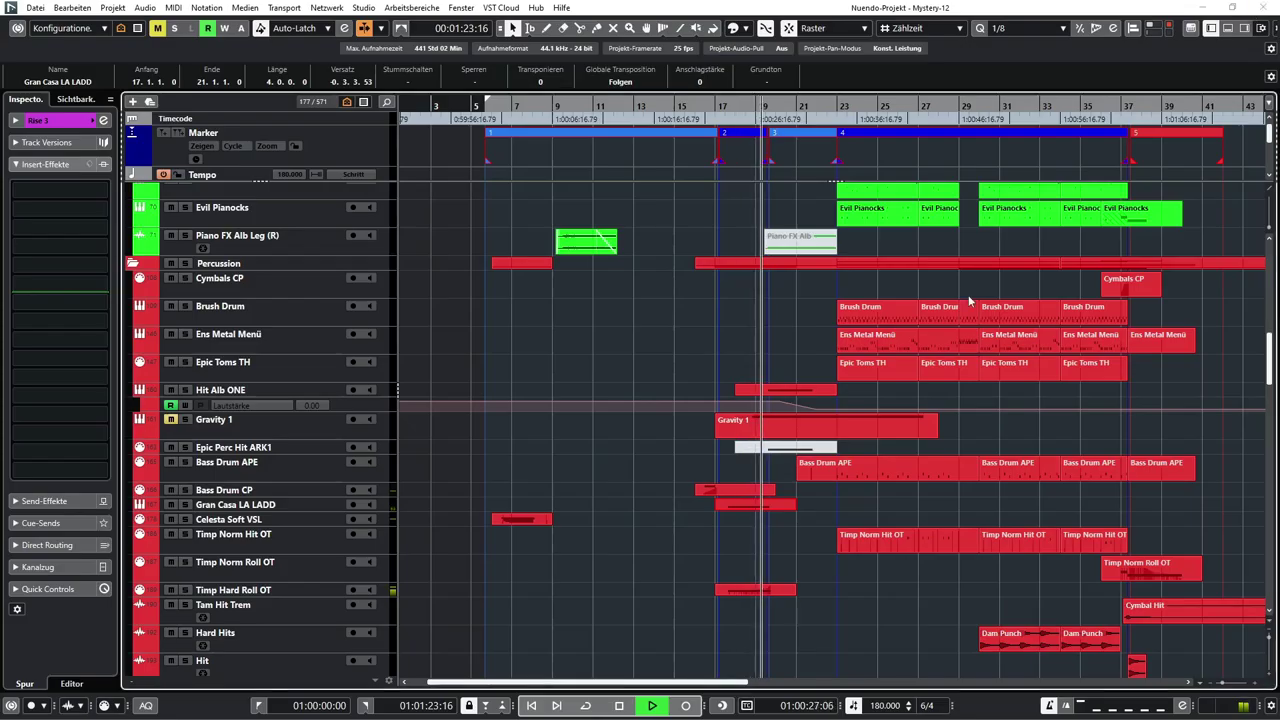
Inspect the Kopie von Str Minimal chord notes and the Cello Run OSR notes
scroll(791, 405, down, 10)
scroll(791, 403, down, 5)
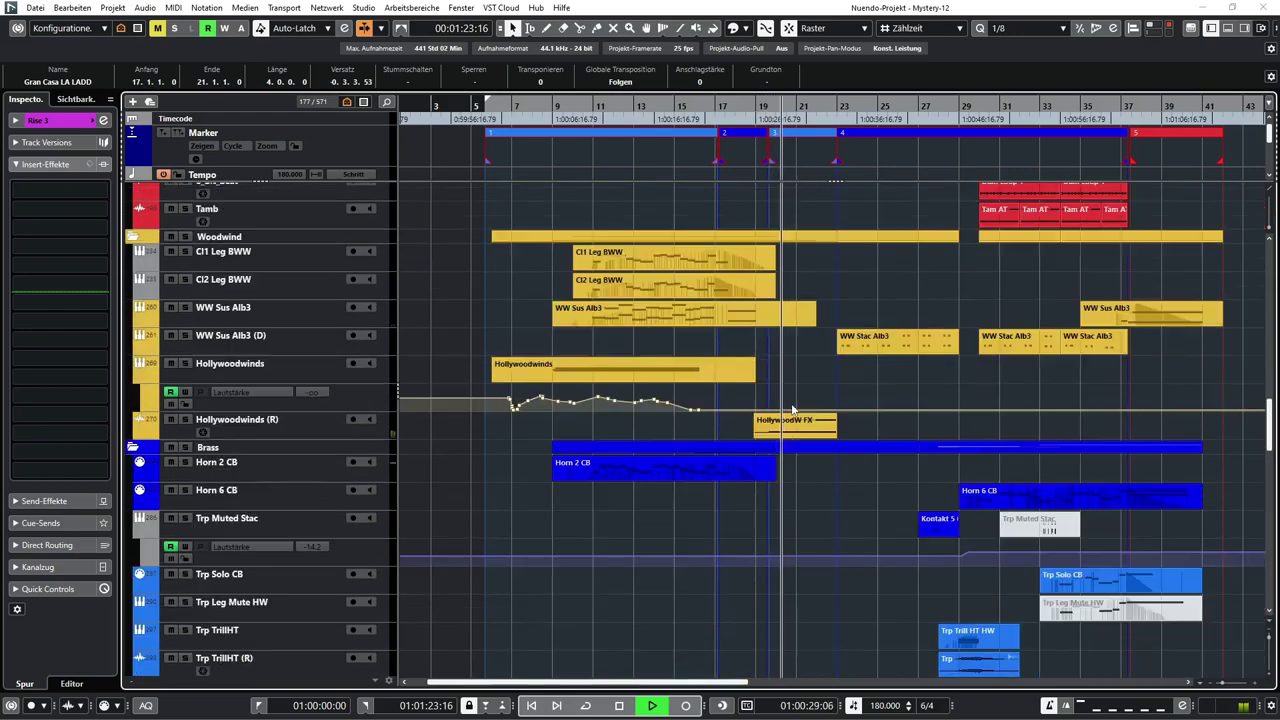
scroll(791, 403, down, 5)
scroll(794, 400, down, 5)
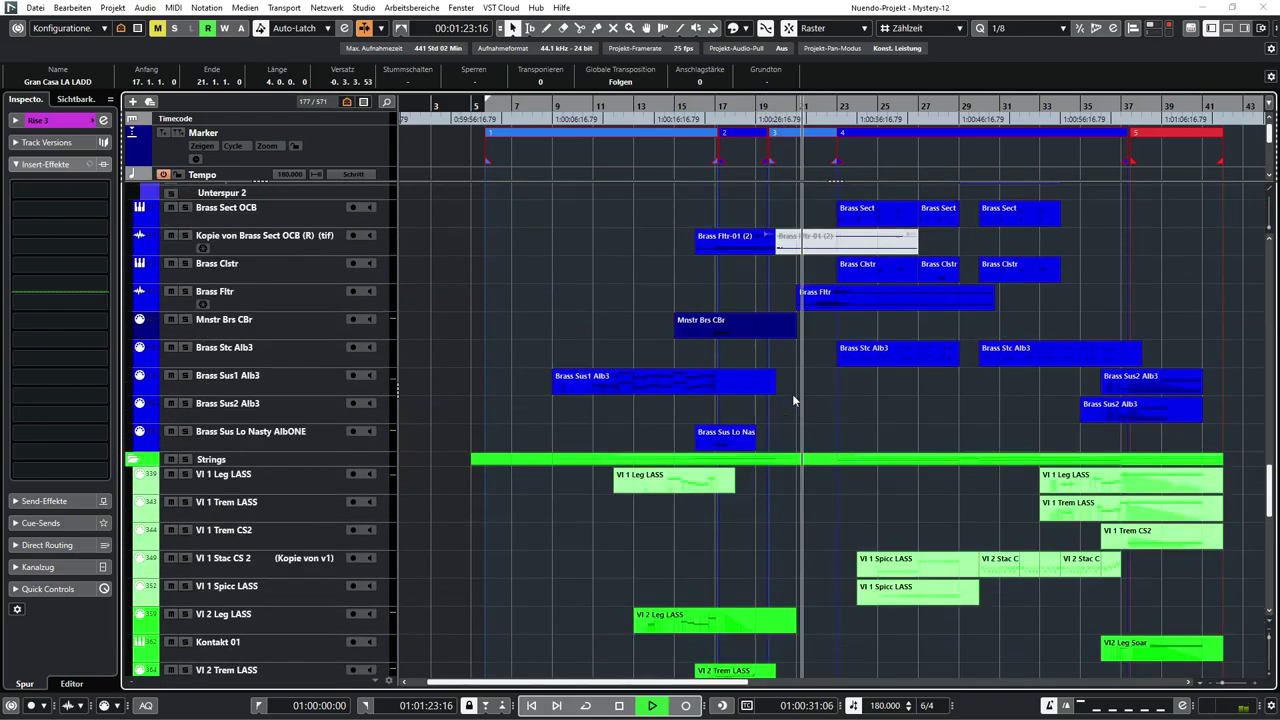
scroll(794, 400, down, 10)
scroll(794, 400, down, 3)
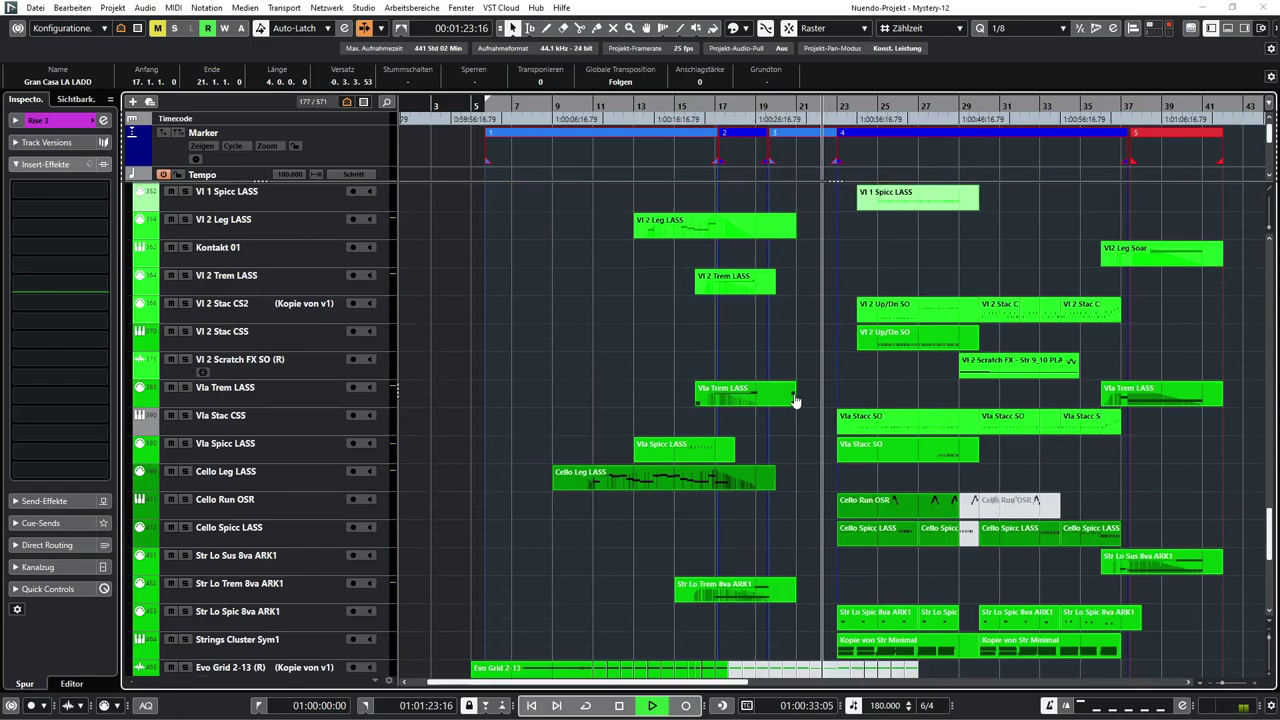
scroll(818, 473, down, 3)
double_click(871, 546)
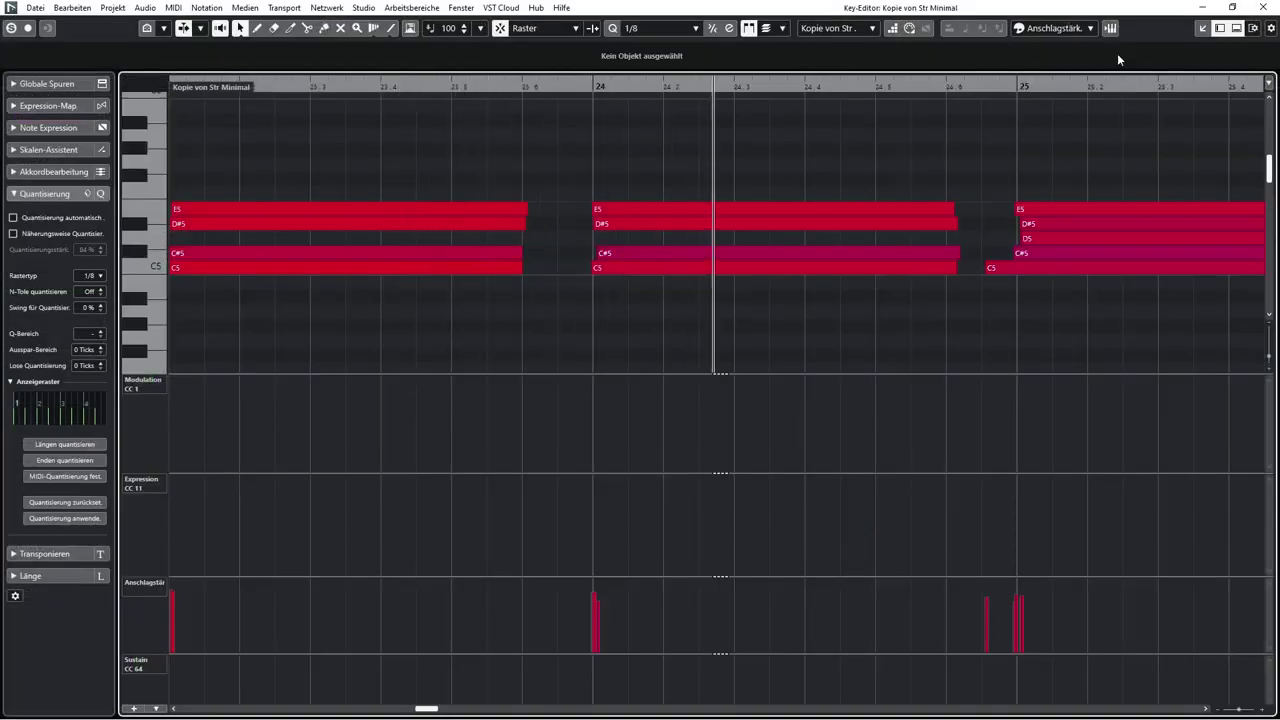
click(1263, 8)
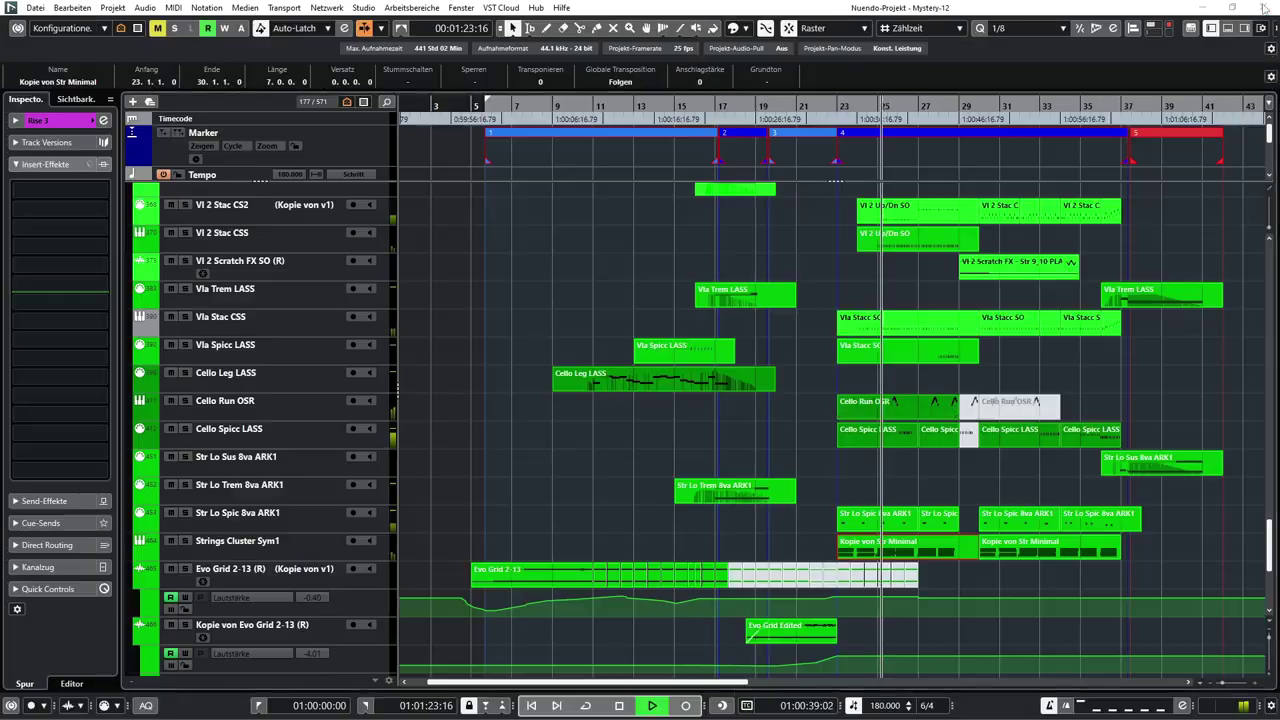
double_click(923, 407)
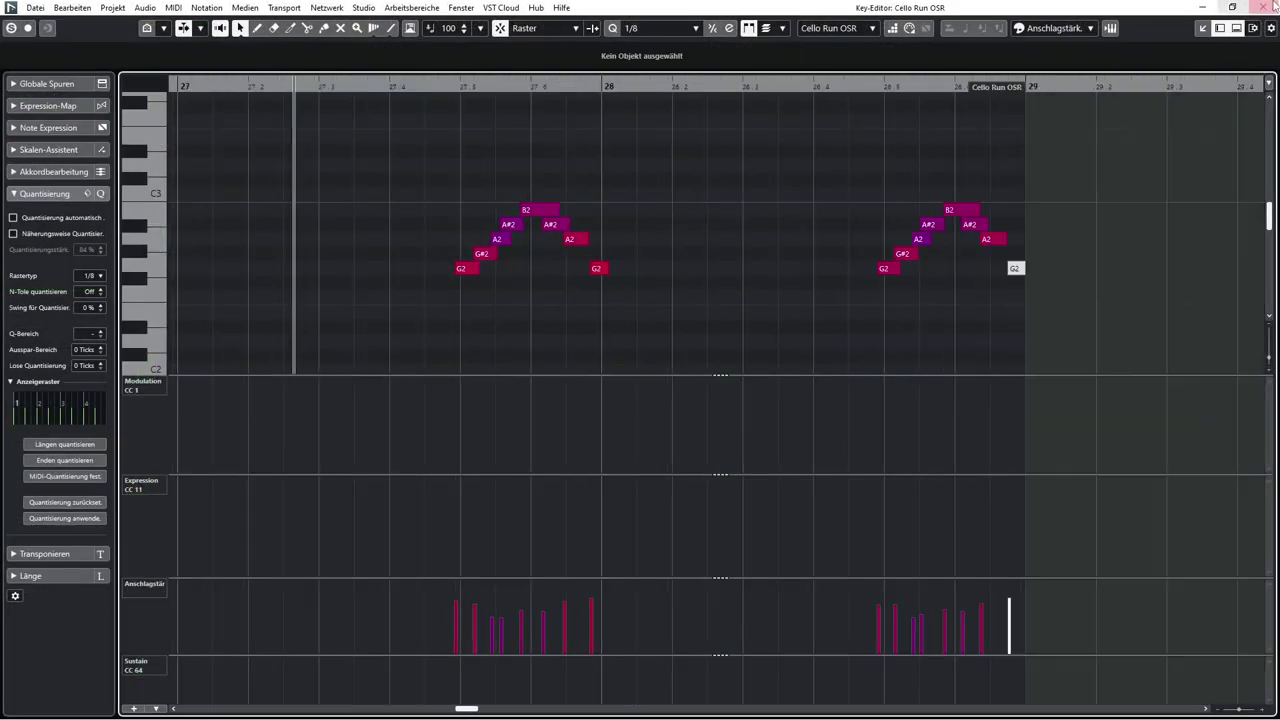
click(1265, 8)
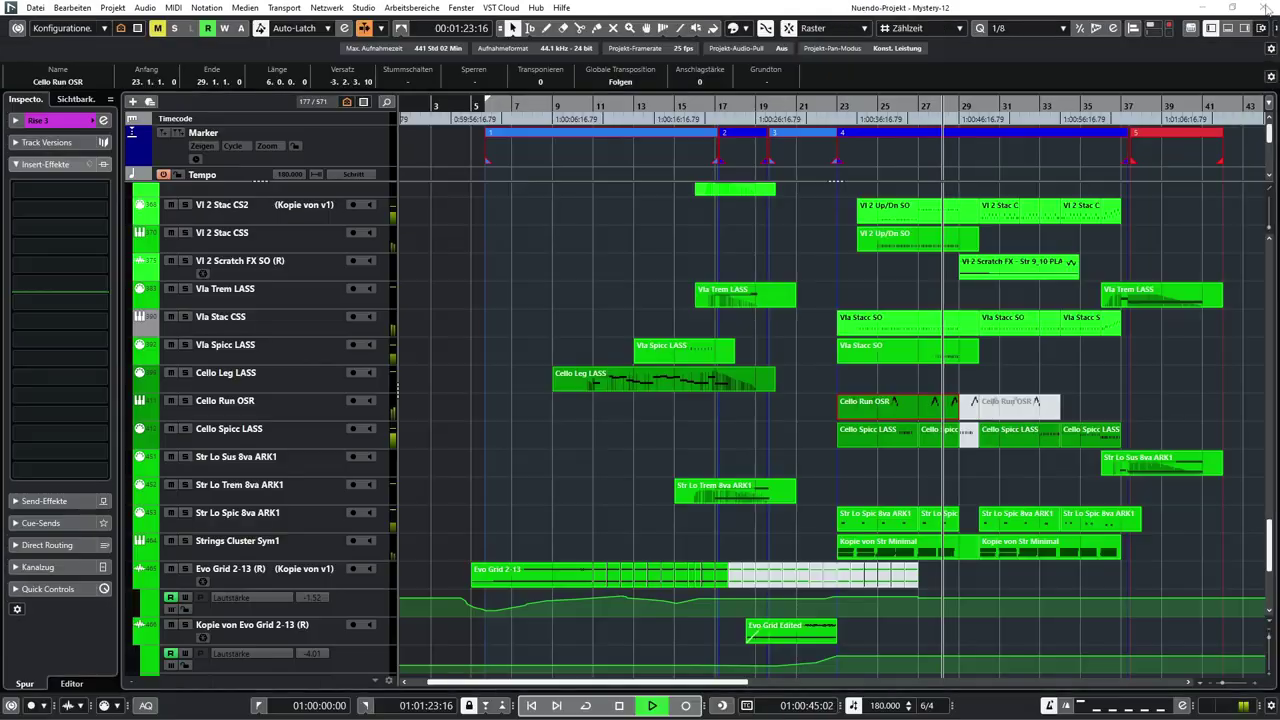
View the Vl 2 Scratch FX audio waveform, then clear the part selection
double_click(986, 266)
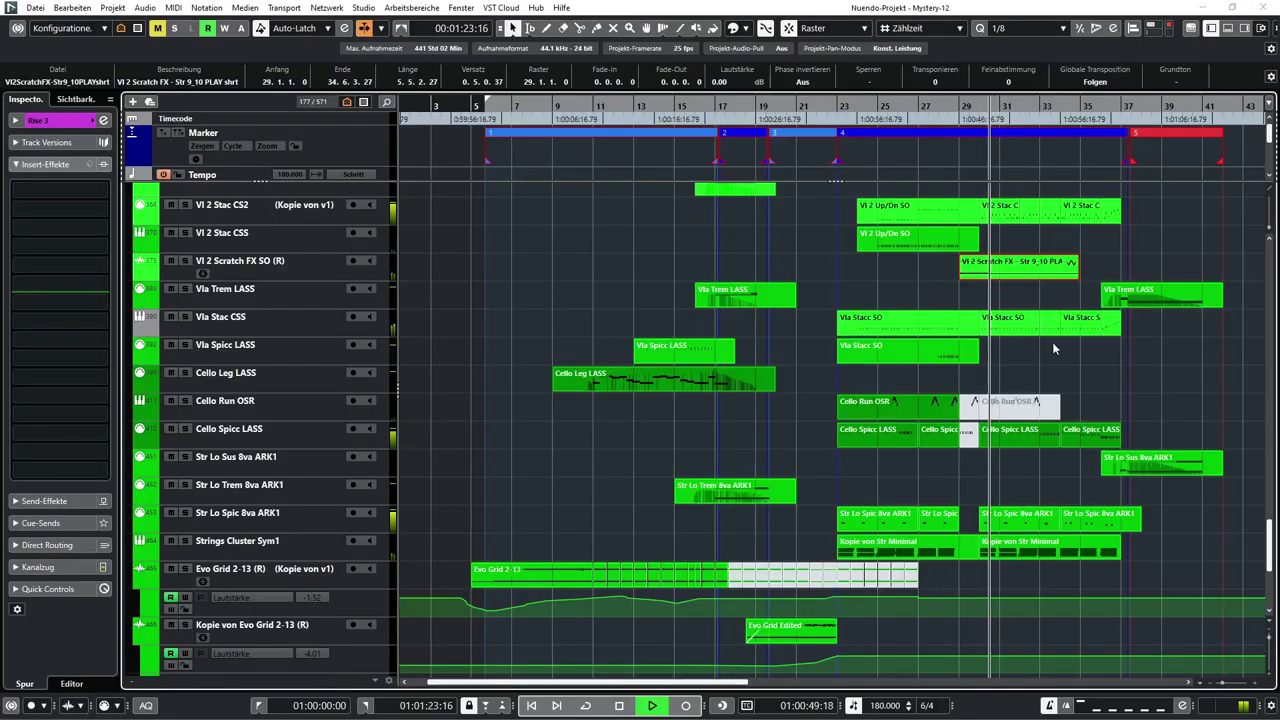
click(1259, 7)
click(1134, 397)
scroll(1134, 397, down, 3)
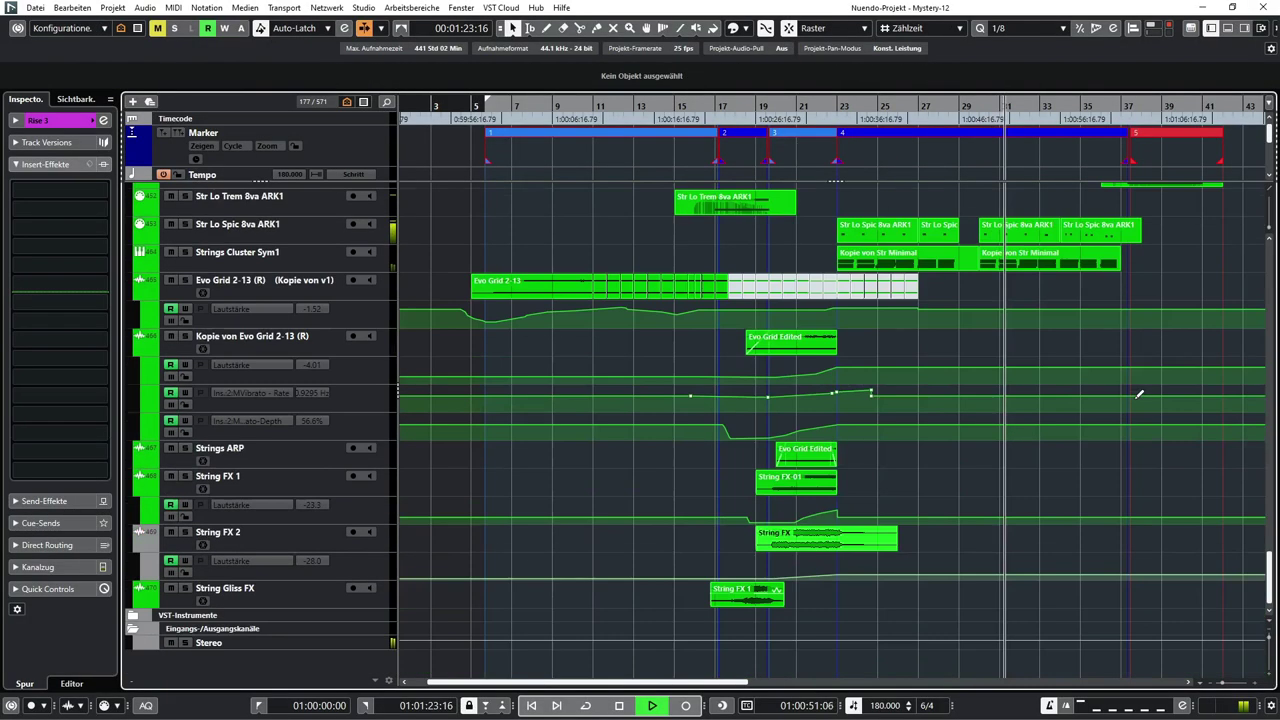
scroll(1132, 400, up, 8)
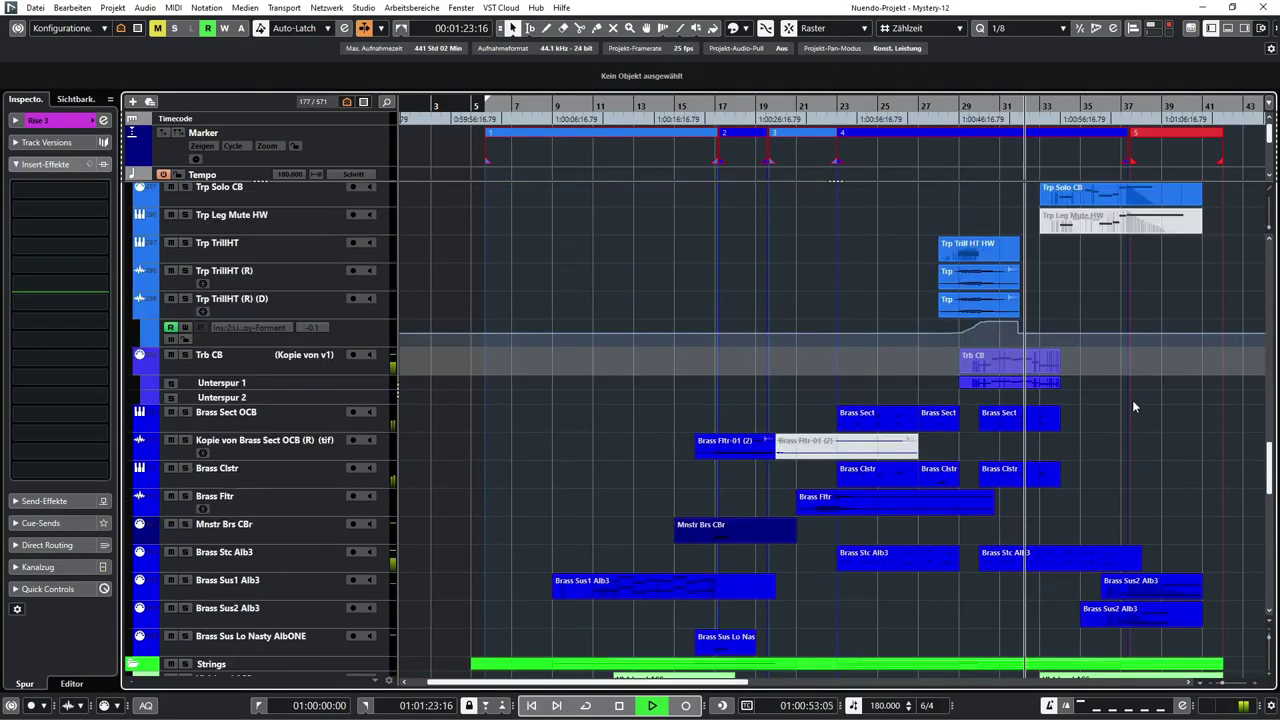
Bring up the MixConsole and scroll across its channels
key(F3)
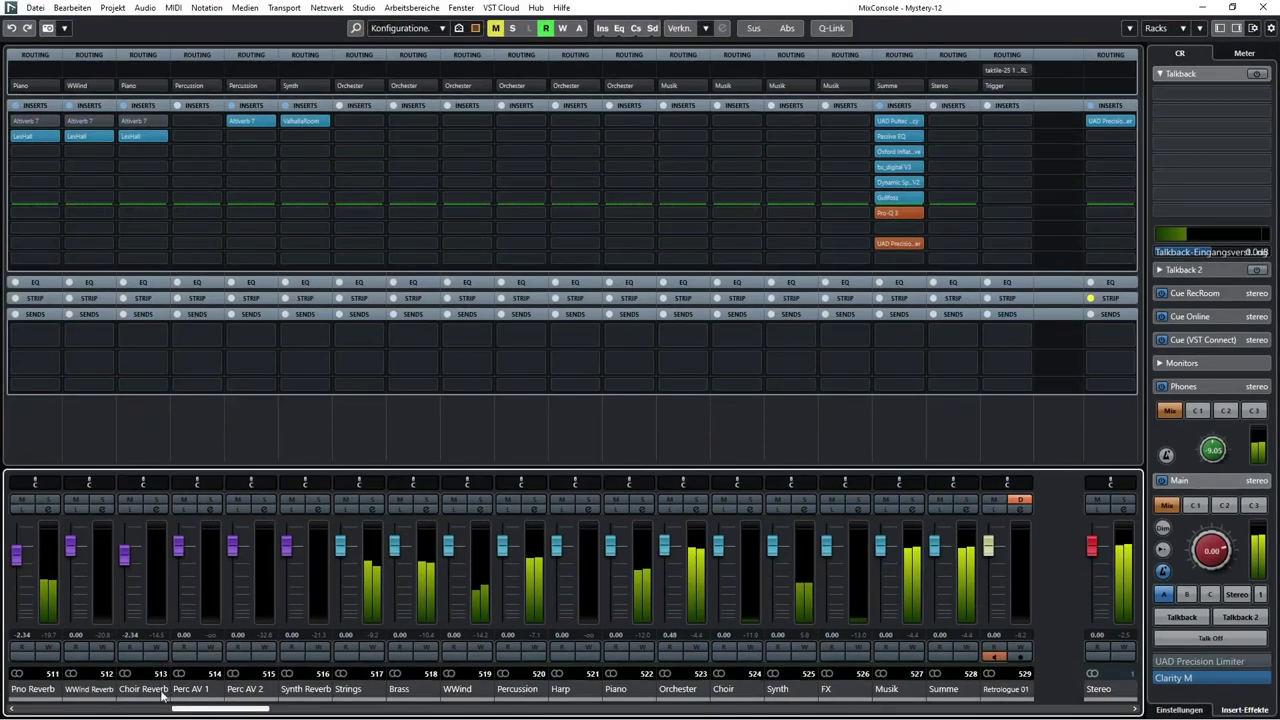
drag(247, 713, 964, 716)
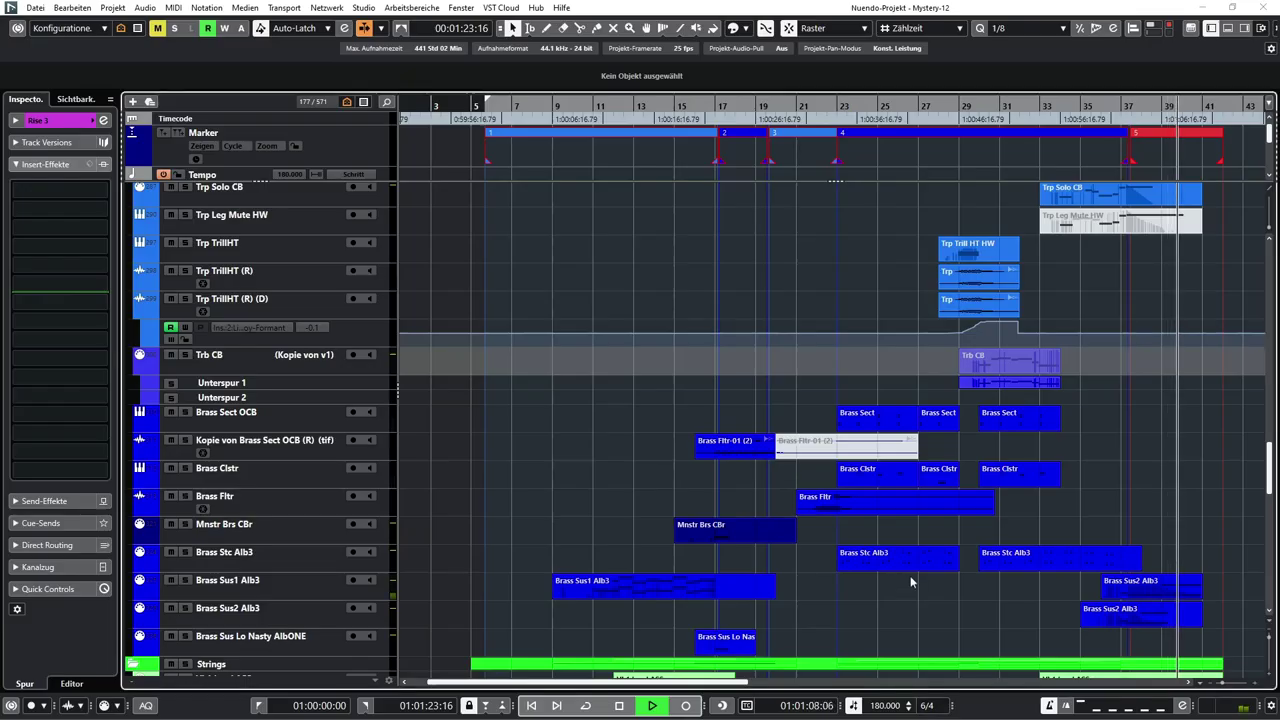
scroll(848, 431, up, 10)
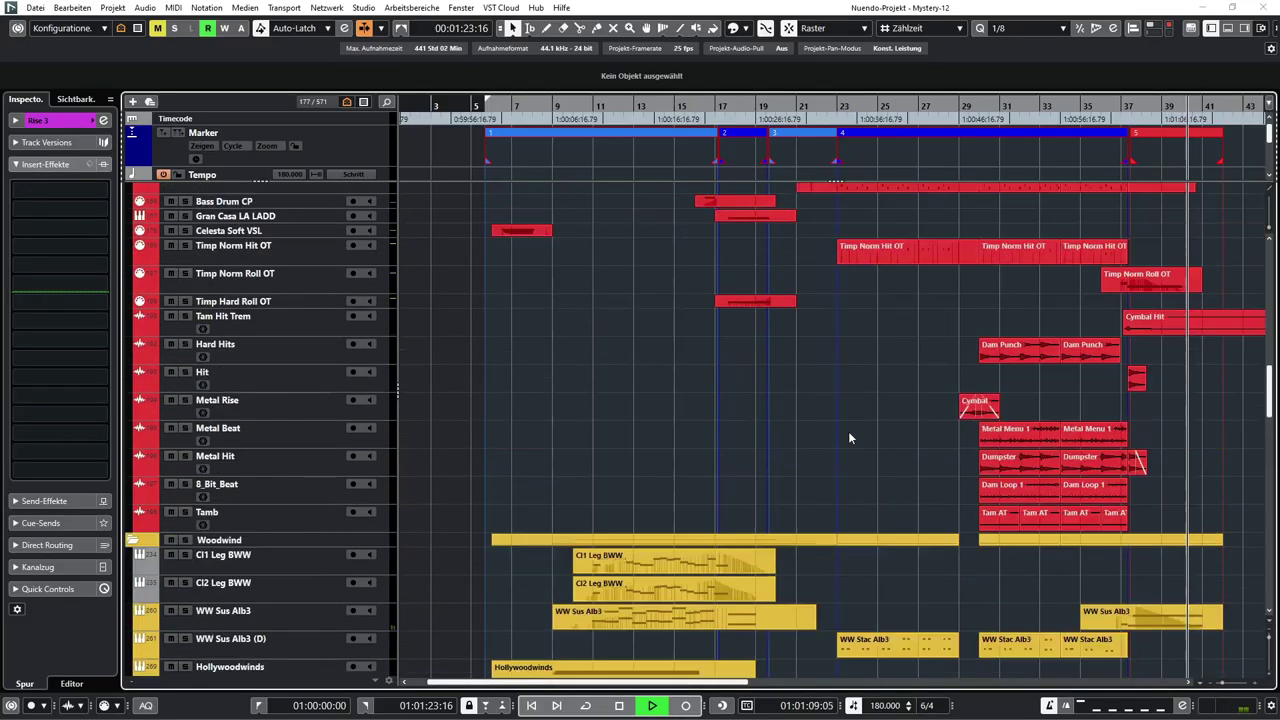
scroll(848, 437, up, 15)
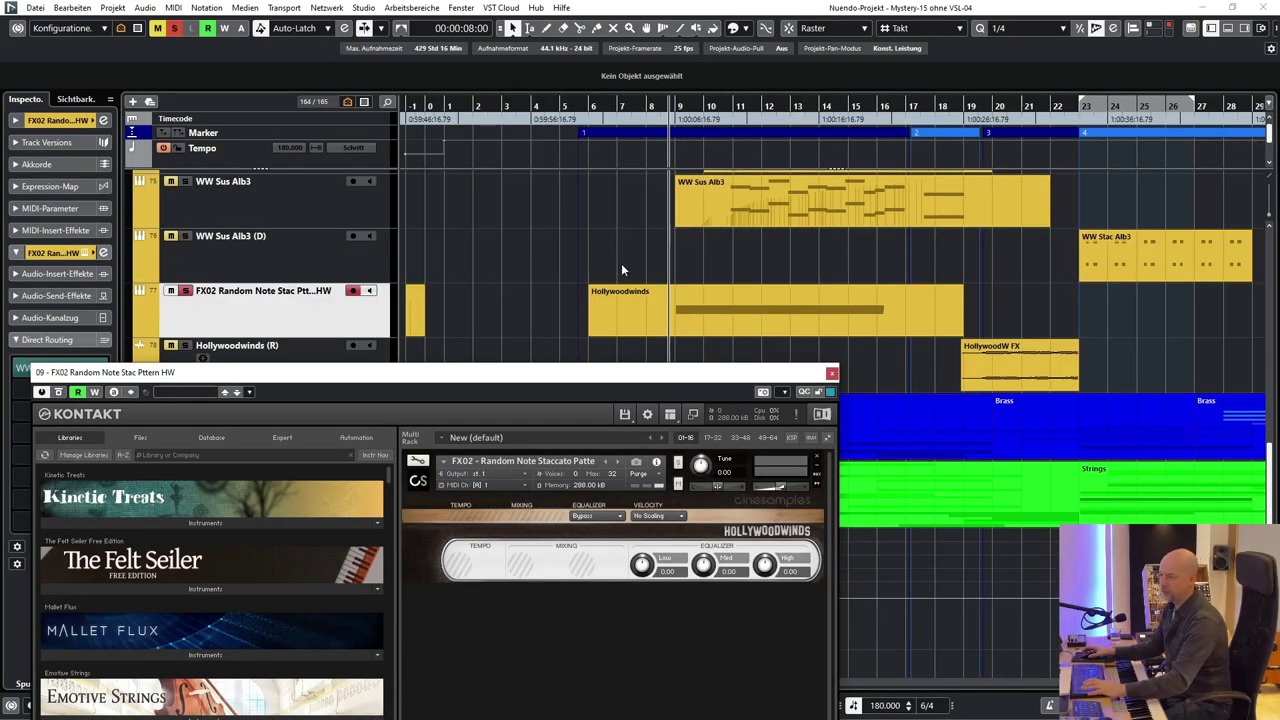
Play the FX02 staccato pattern, then restart playback from just before bar 9
key(space)
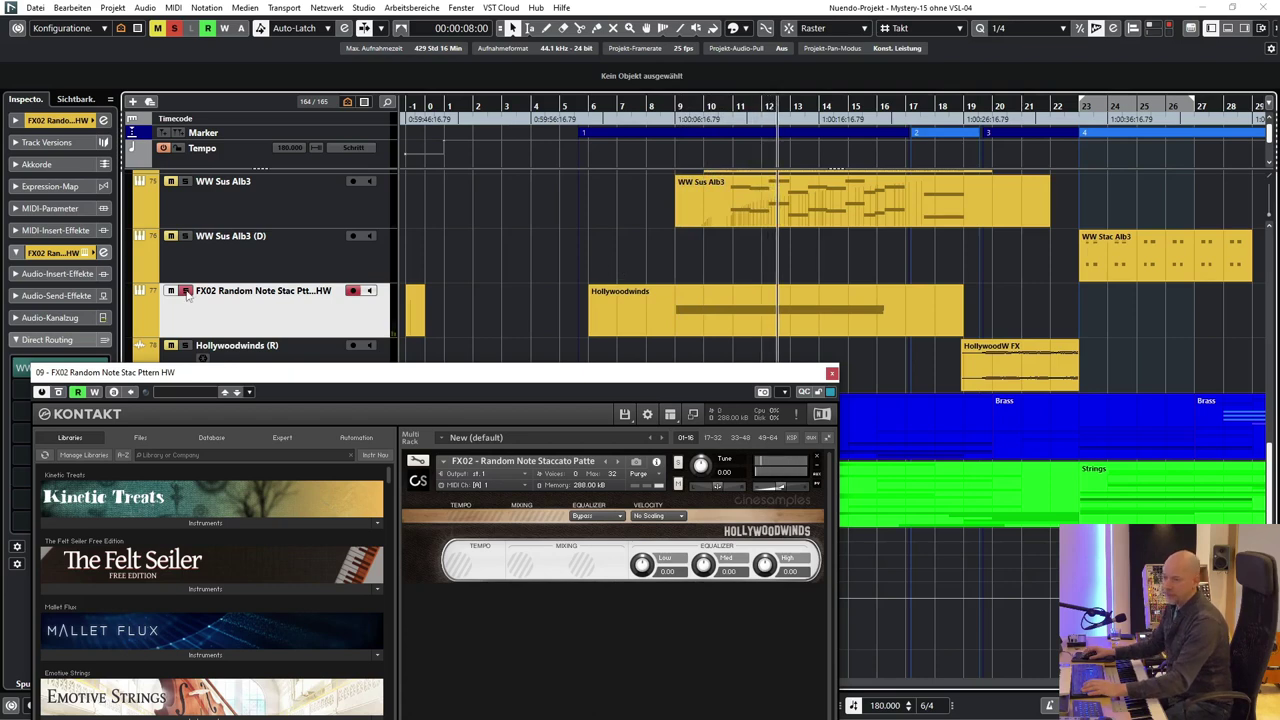
click(670, 106)
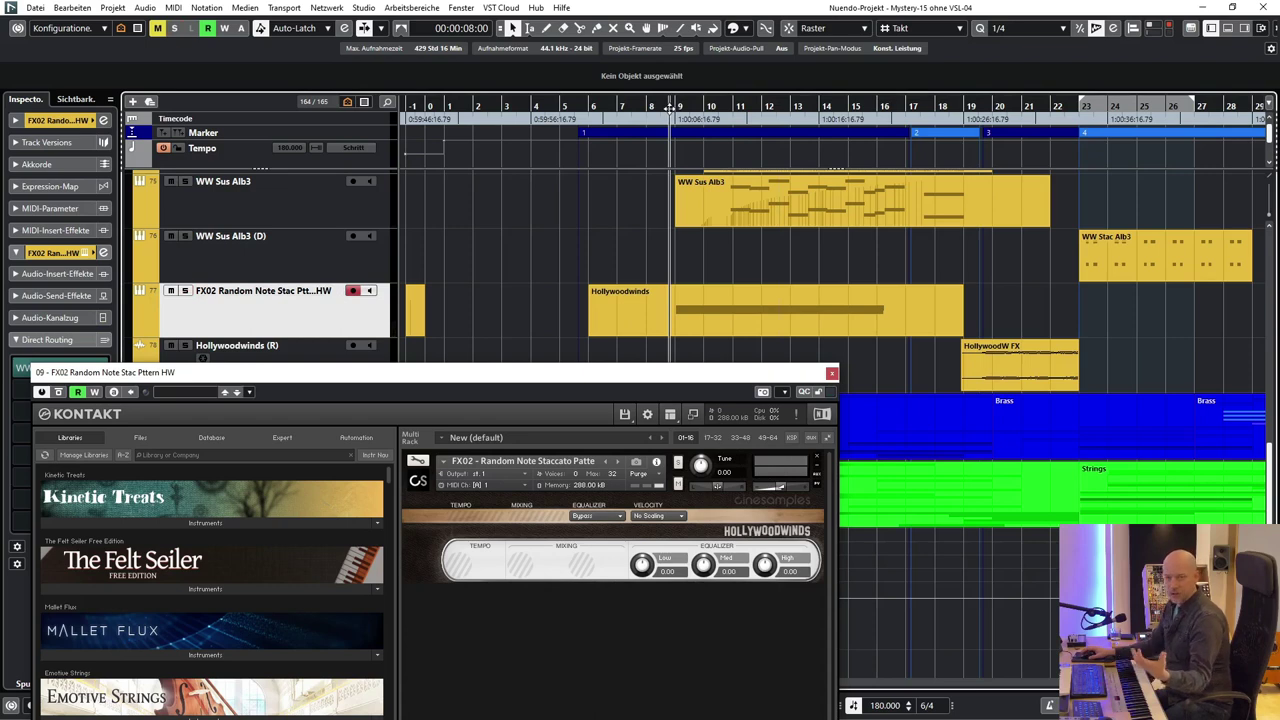
key(space)
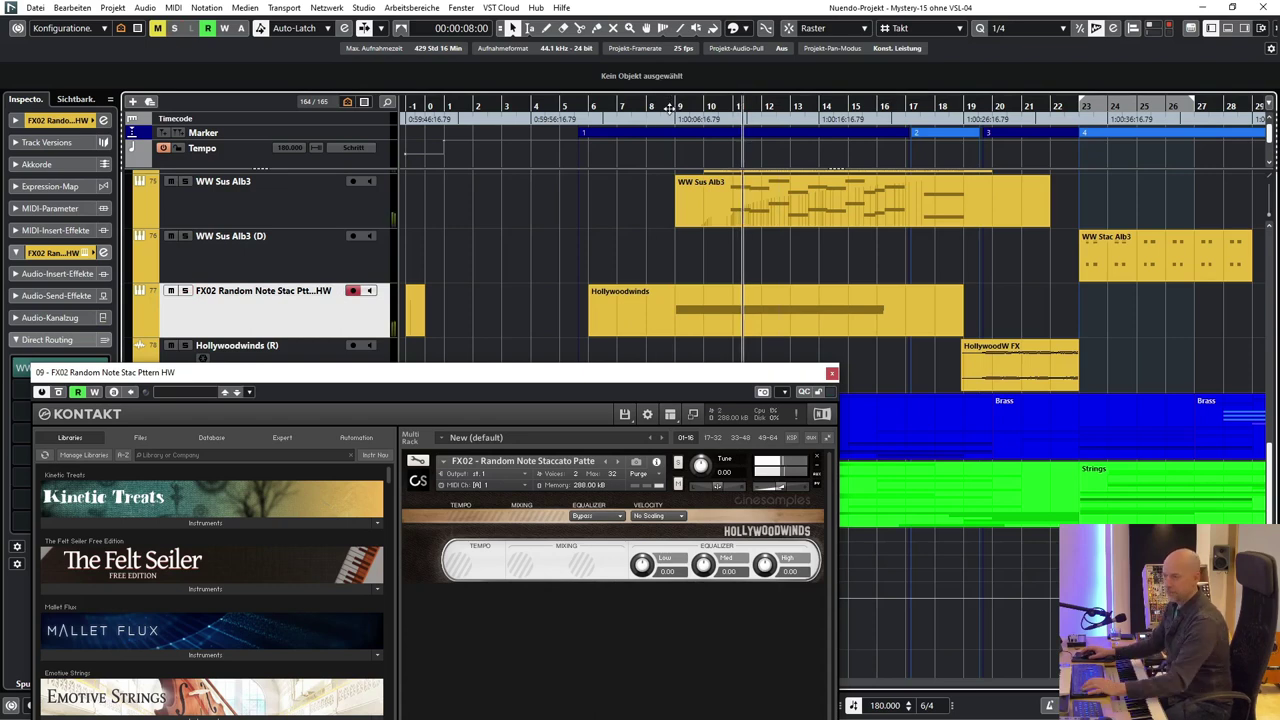
Close the FX02 Kontakt window and play from bar 10 with Cl1 Leg BWW selected
click(831, 374)
scroll(668, 290, up, 5)
click(278, 416)
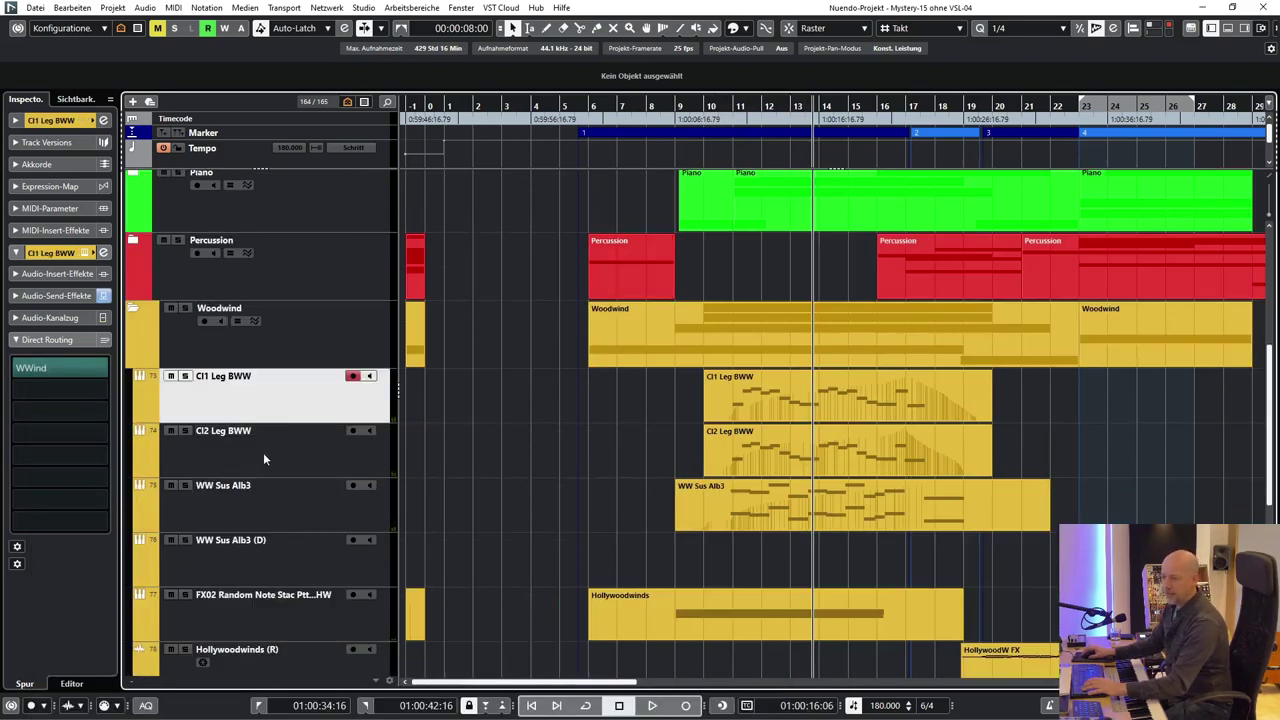
click(709, 107)
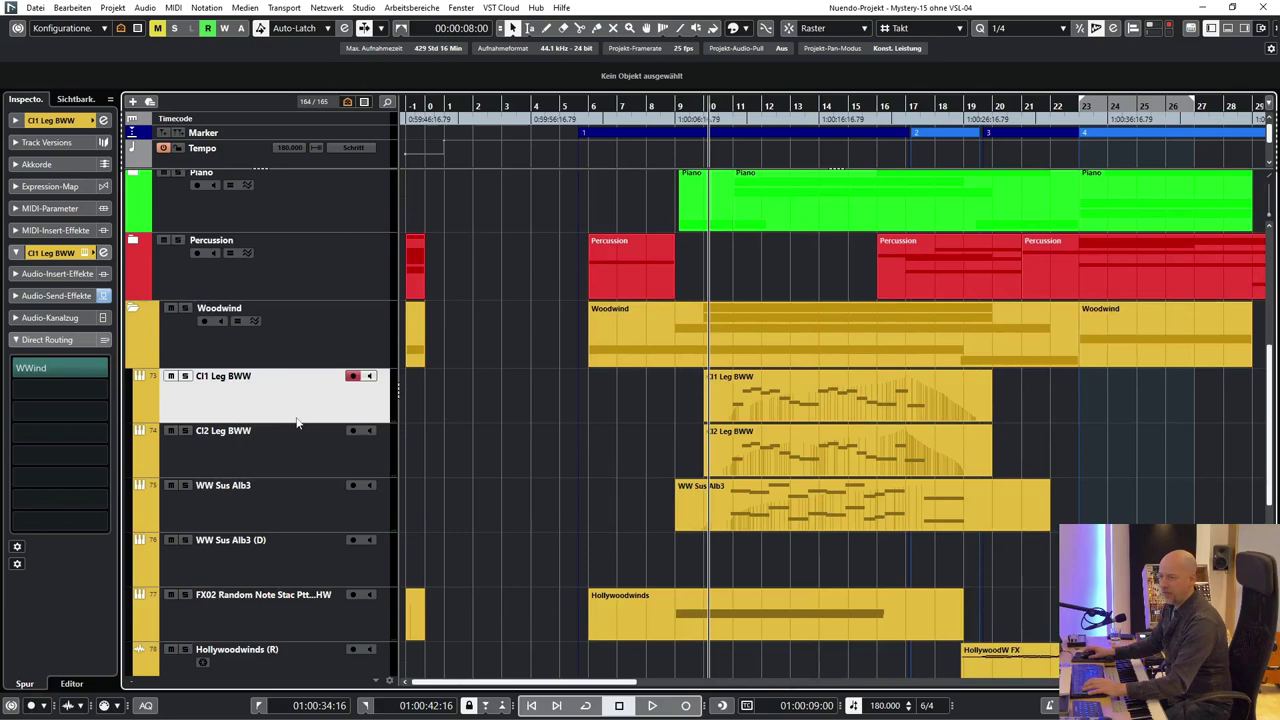
key(space)
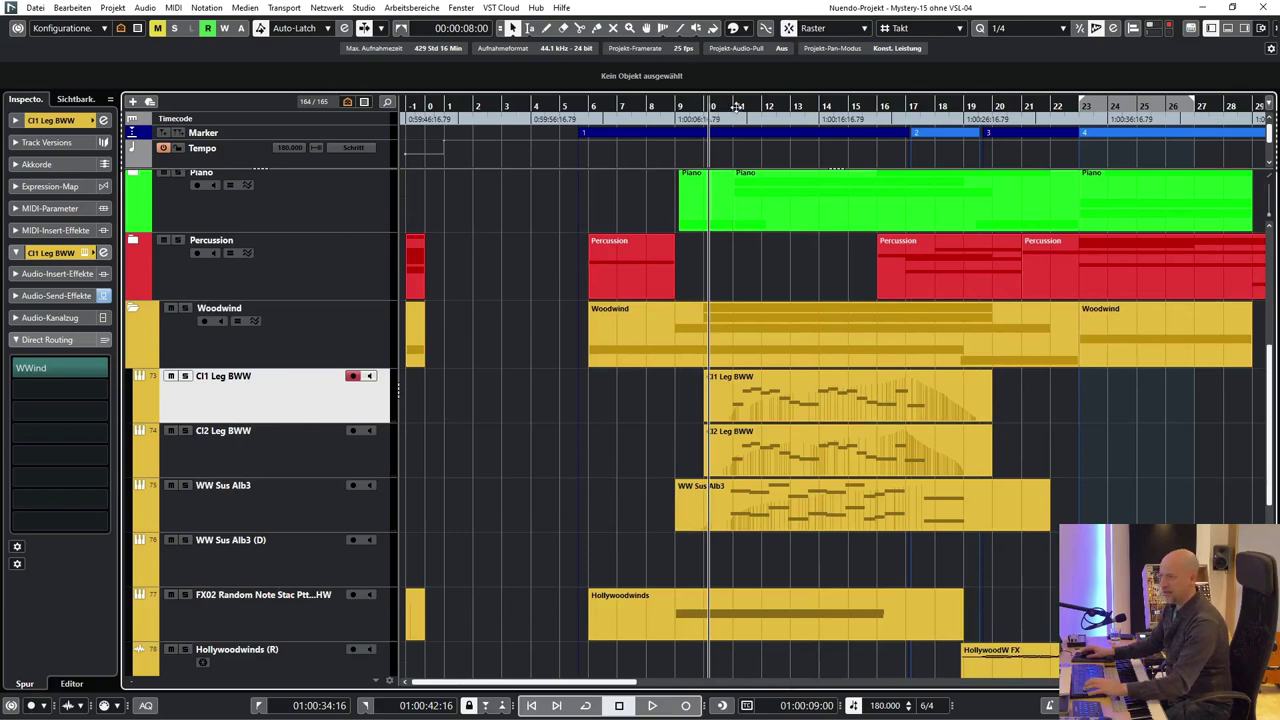
Solo Cl2 Leg BWW and Cl1 Leg BWW, then stop with the playhead at bar 11
click(183, 431)
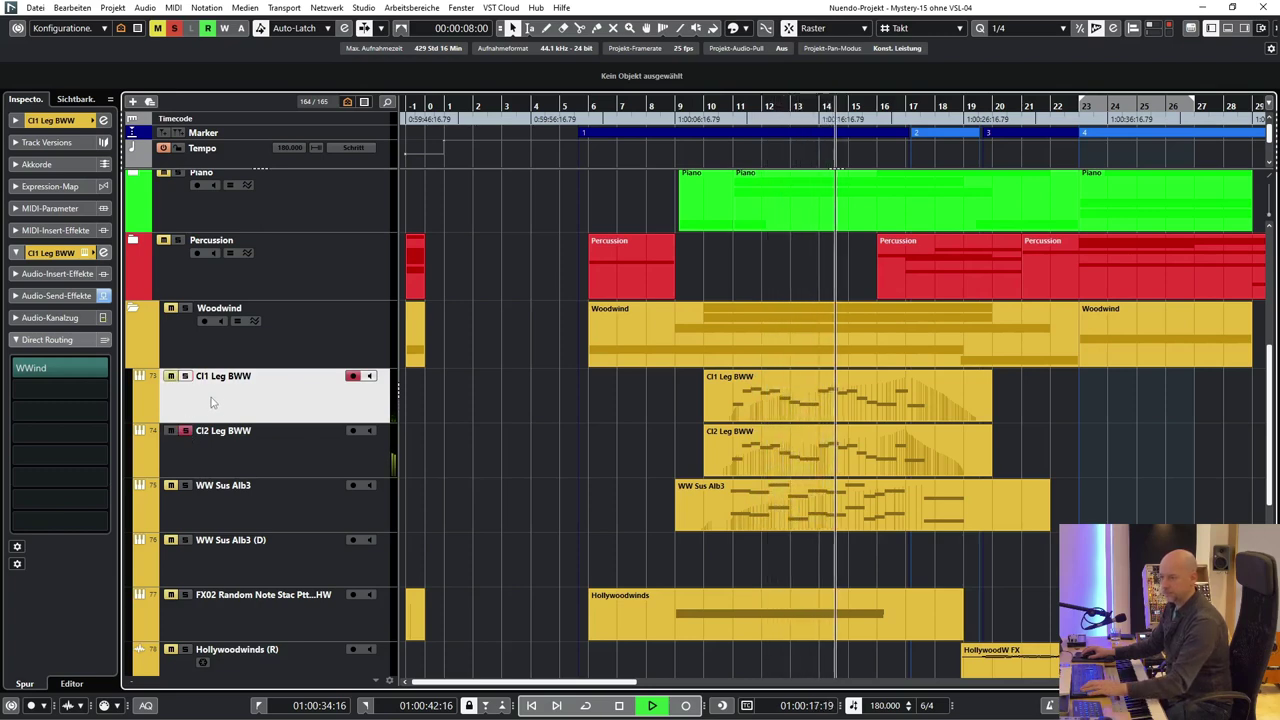
click(185, 377)
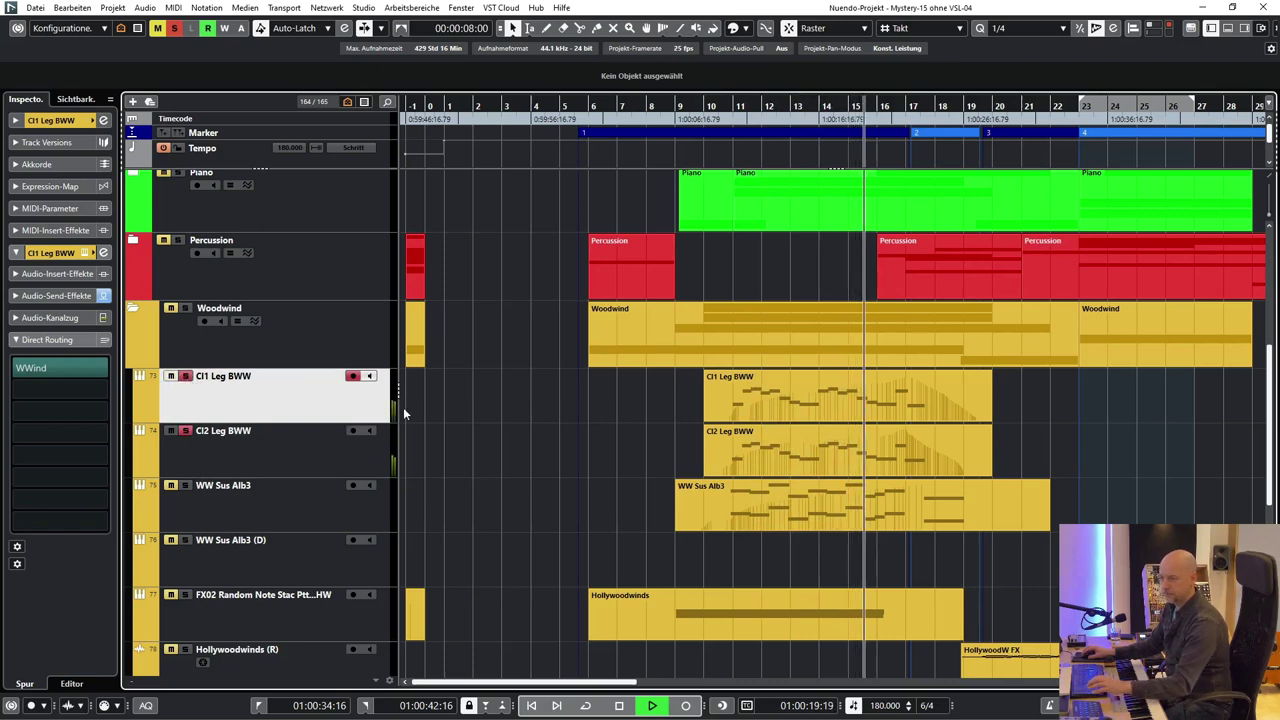
key(space)
click(725, 106)
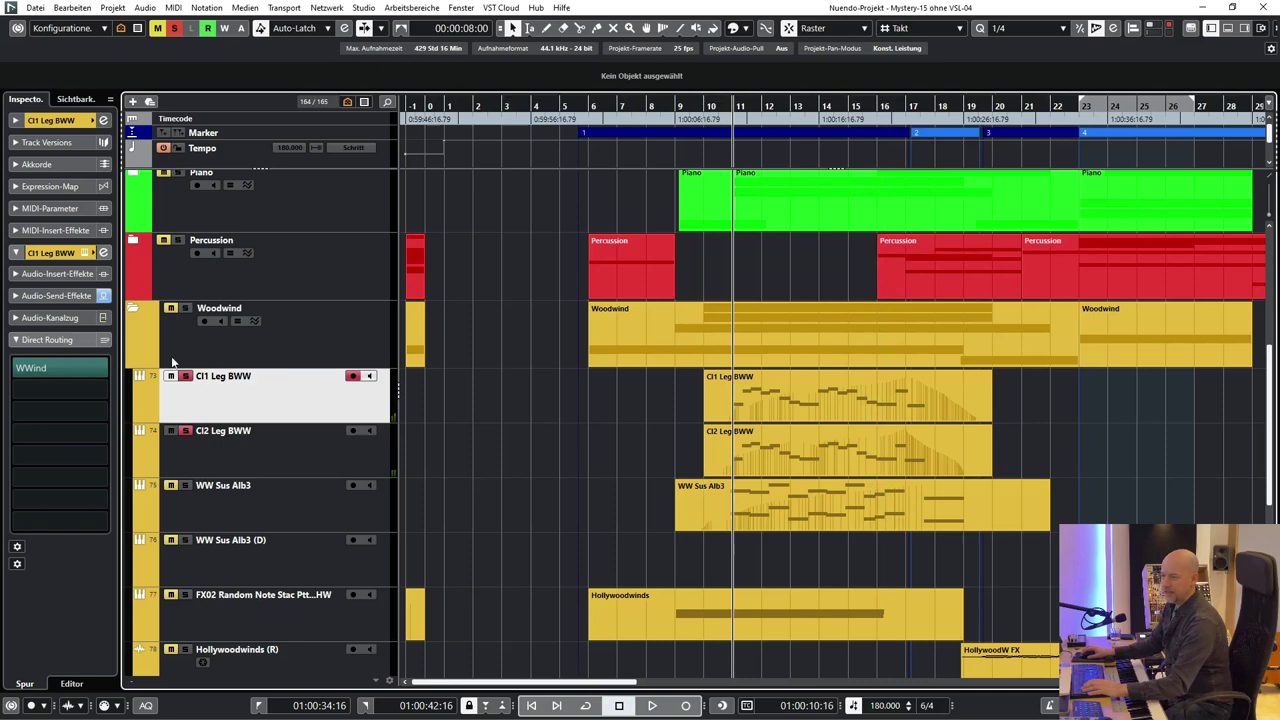
Open the Cl1 Leg BWW Kontakt window and filter the library to Berlin Woodwinds
key(Return)
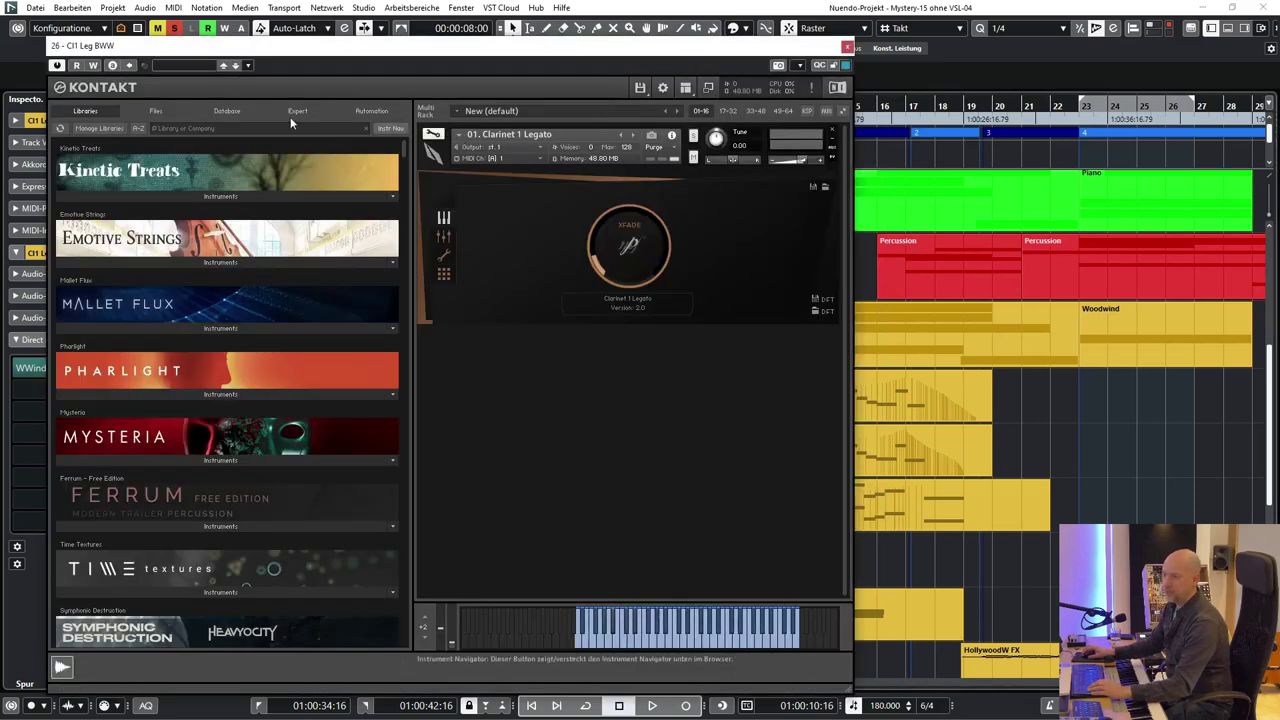
click(245, 128)
text(berlin)
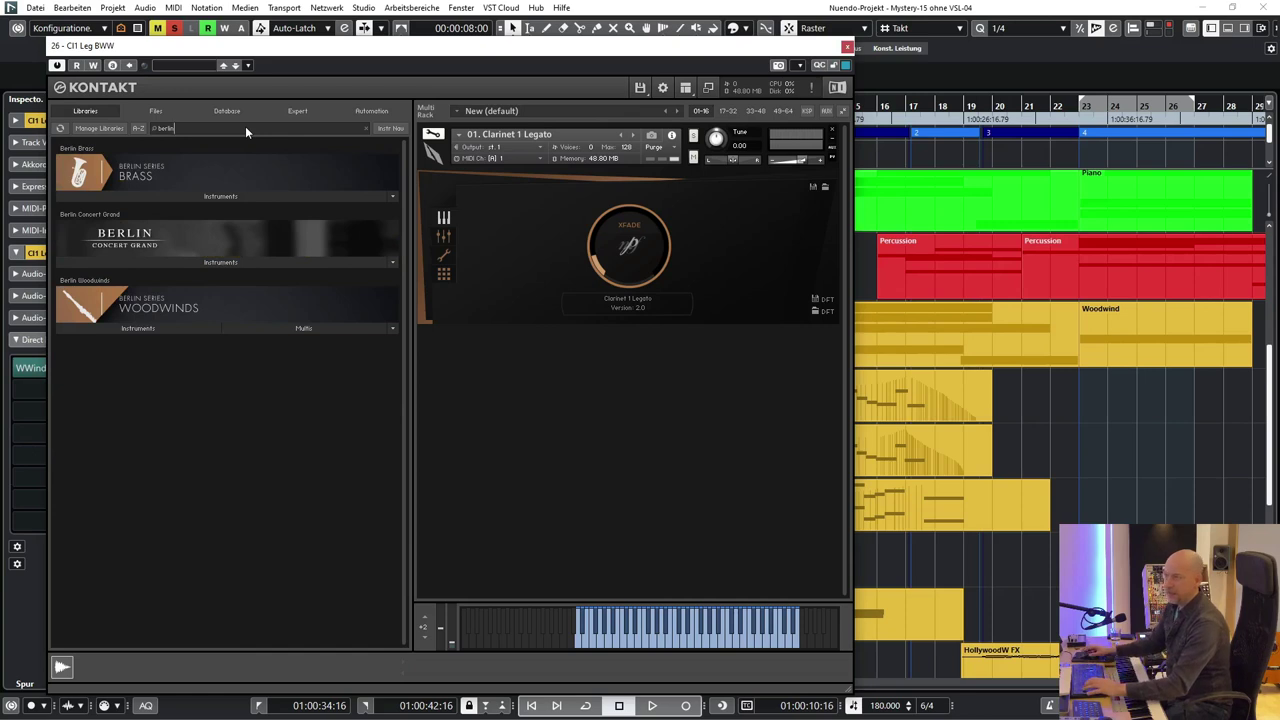
click(138, 328)
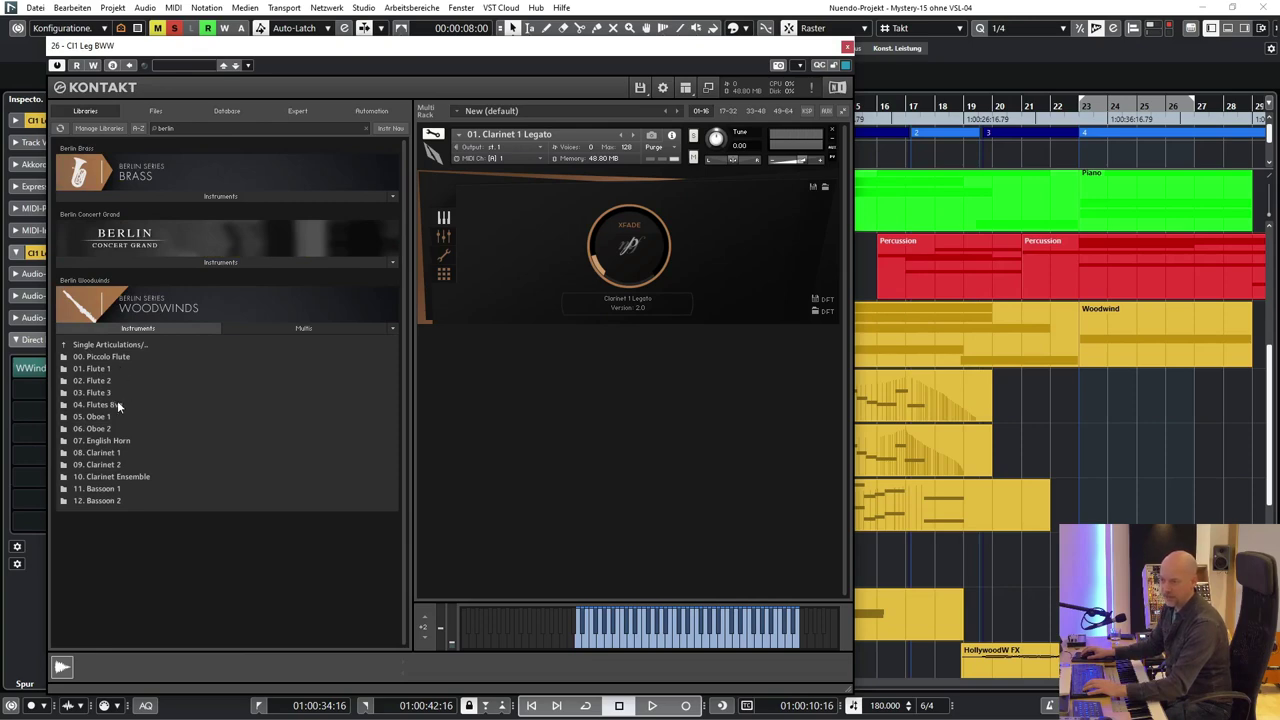
Browse the Flute 3 patch folder, then go back up and open Flute 1
double_click(117, 391)
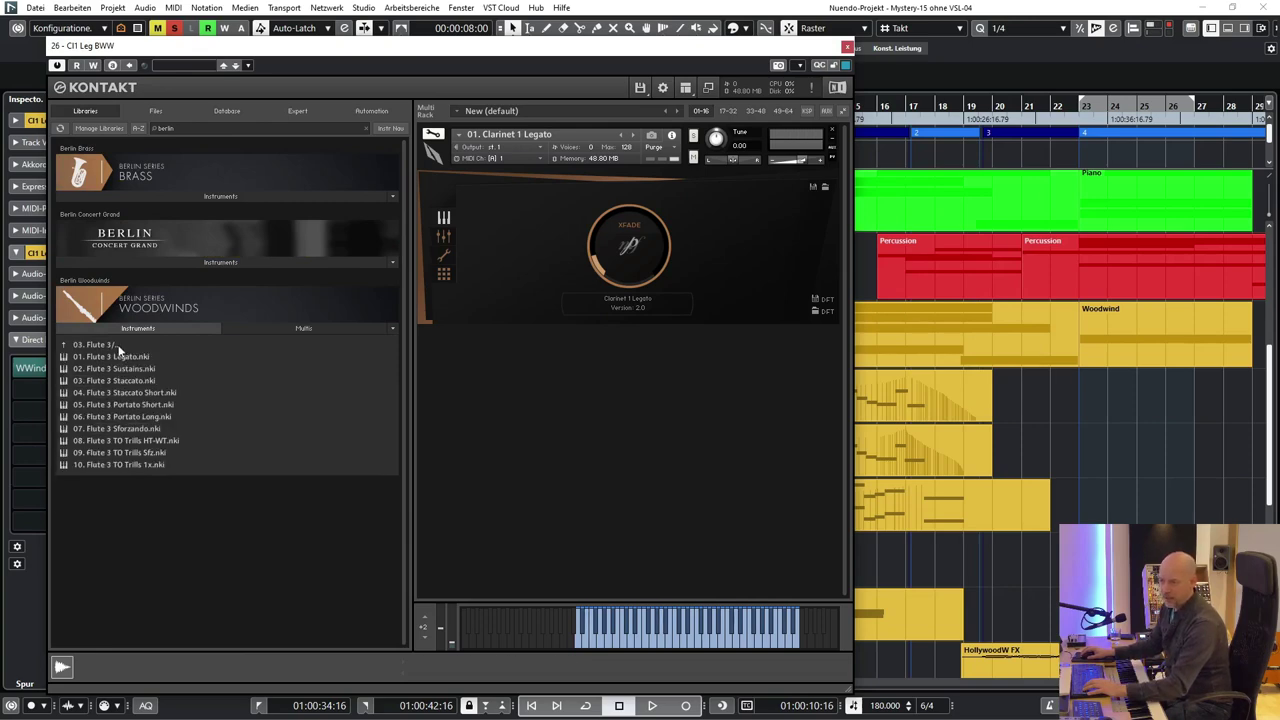
click(118, 345)
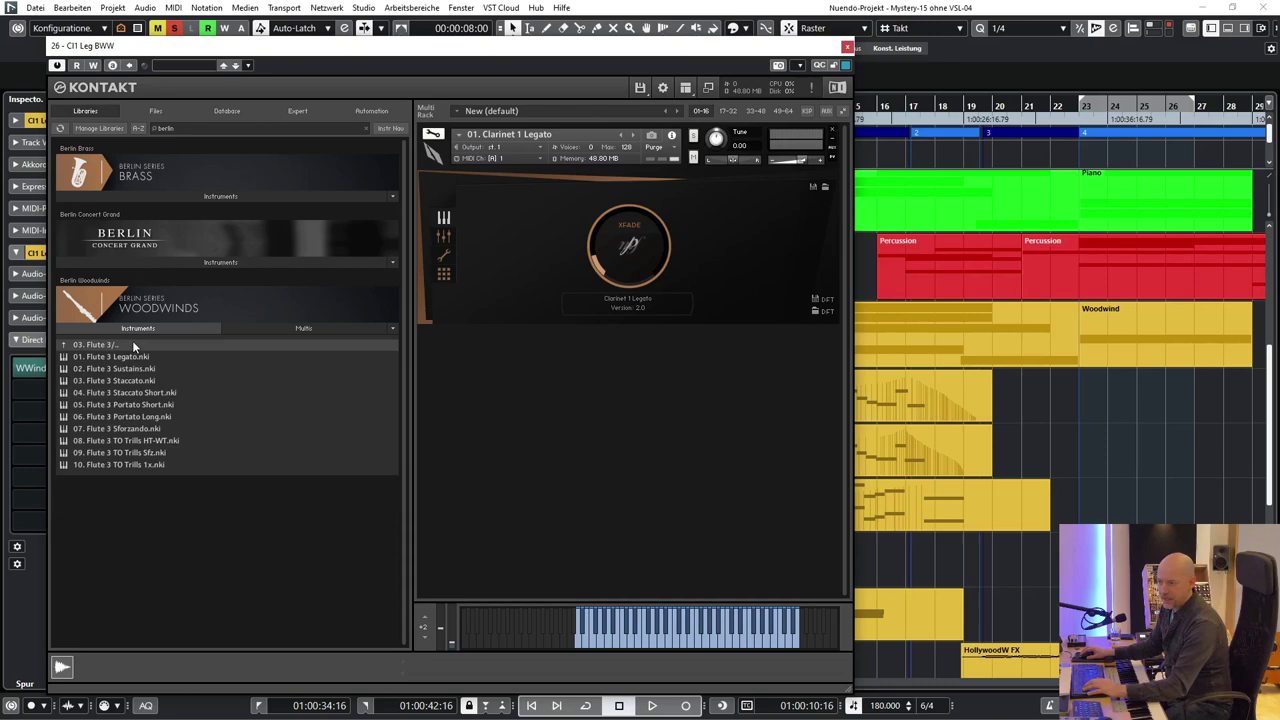
double_click(133, 345)
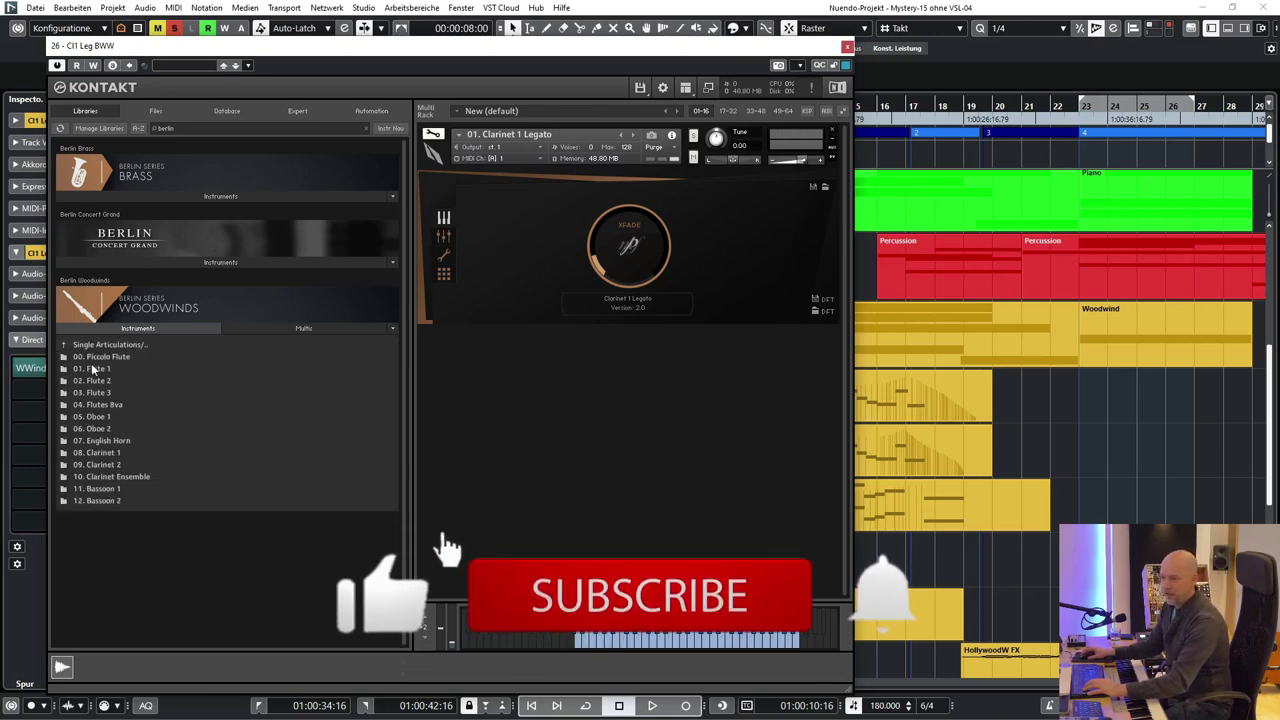
double_click(92, 369)
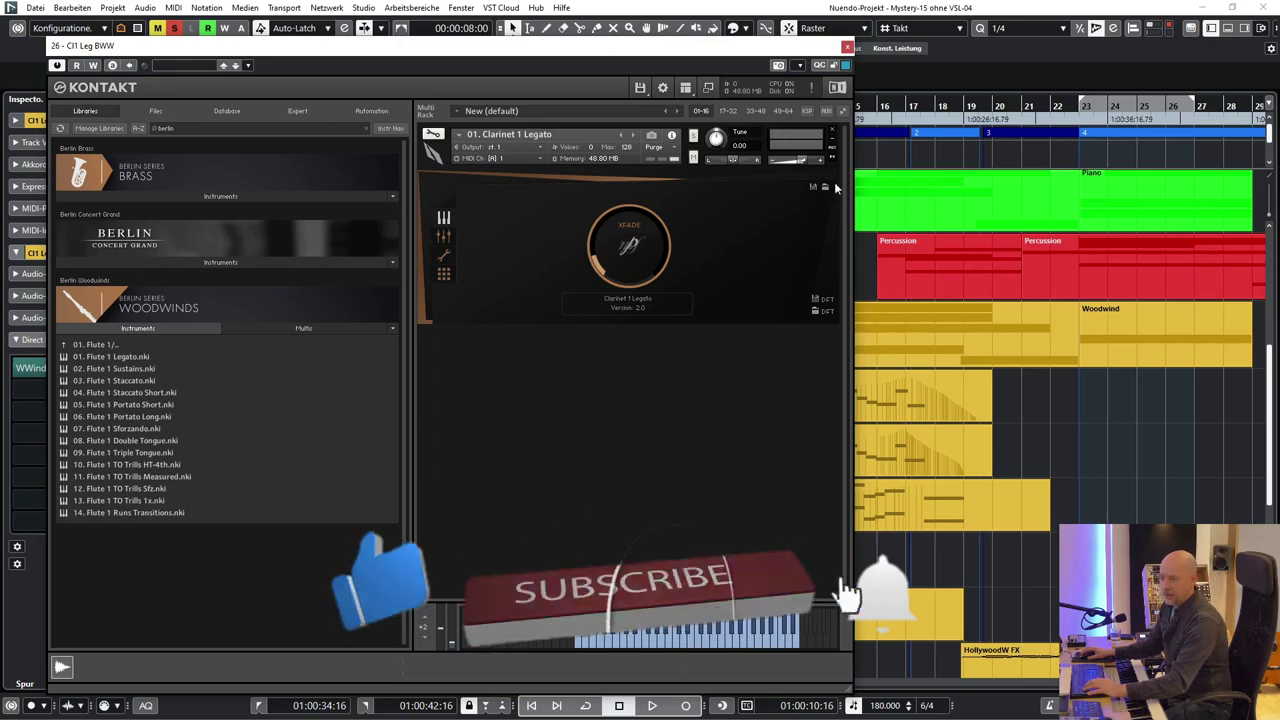
Close the clarinet Kontakt window and play the cue from bar 11
click(847, 47)
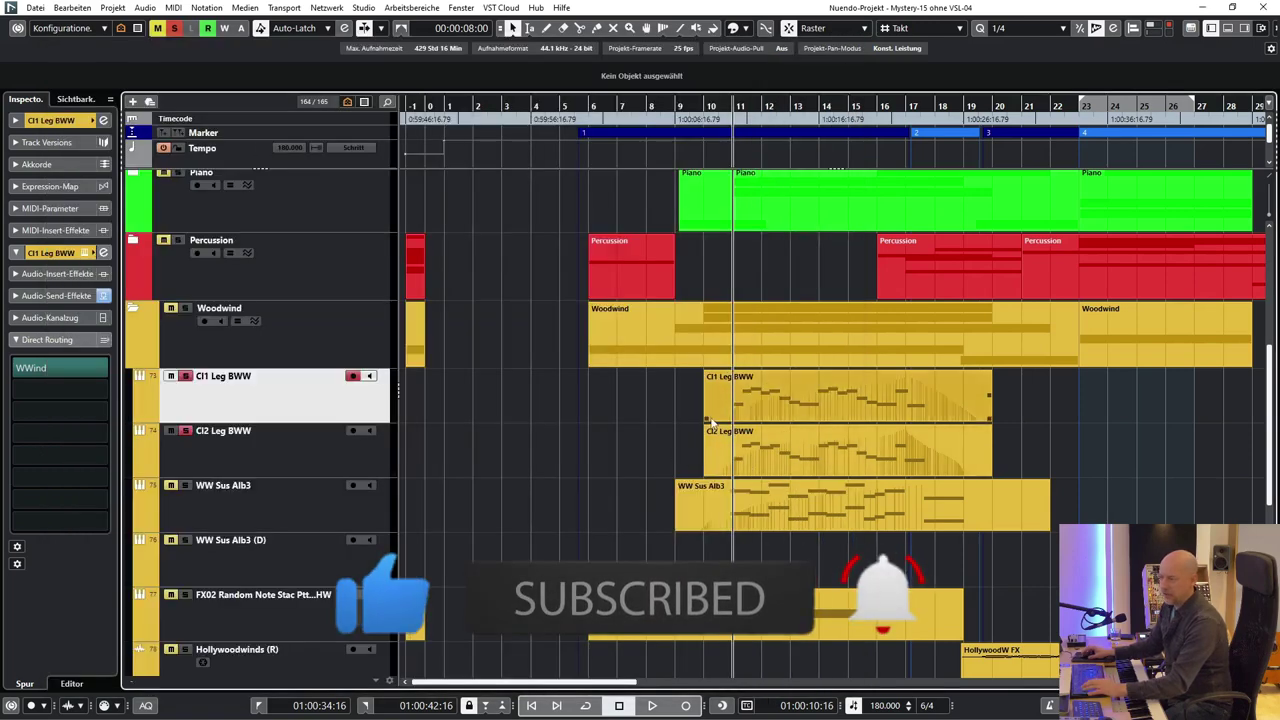
scroll(555, 440, down, 2)
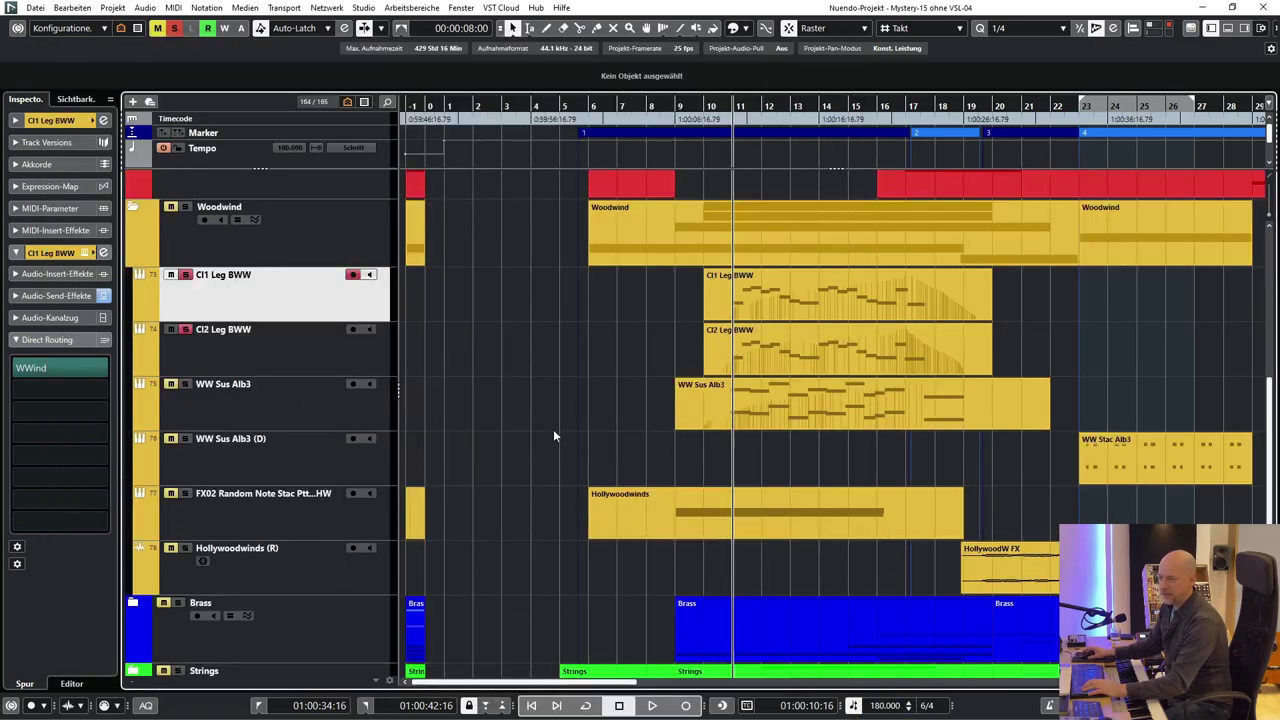
scroll(598, 316, down, 2)
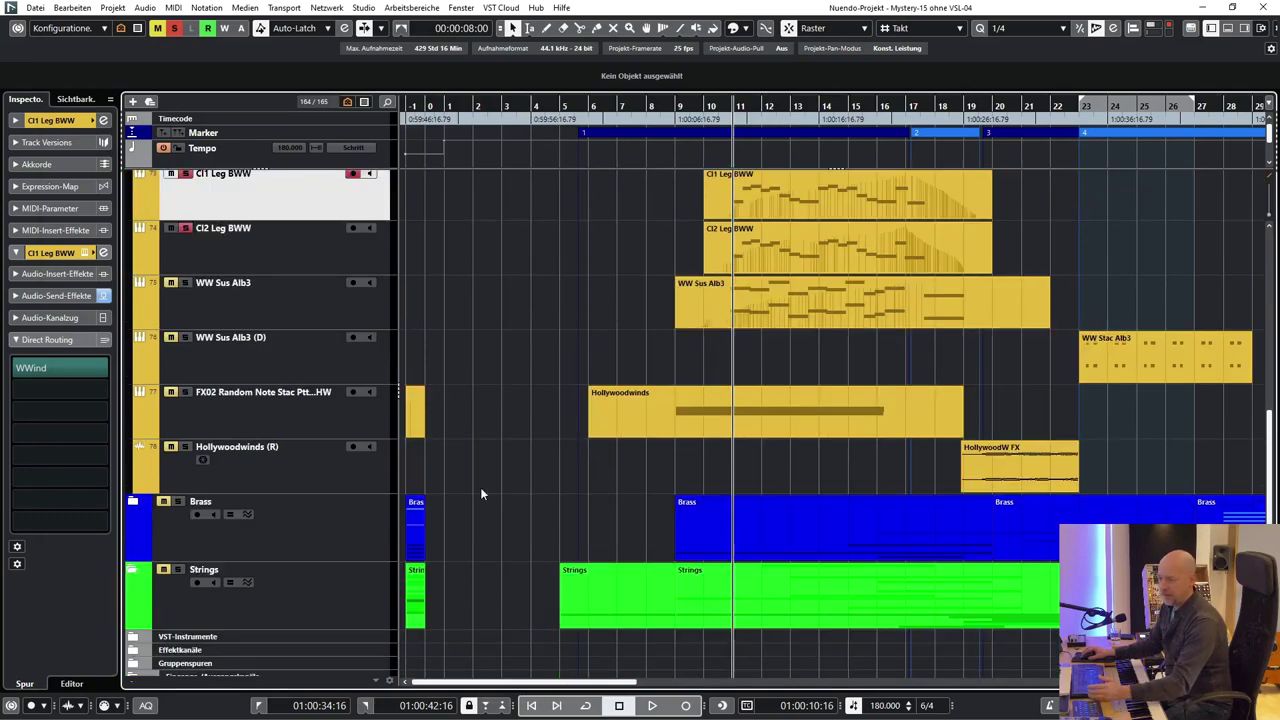
scroll(538, 436, down, 8)
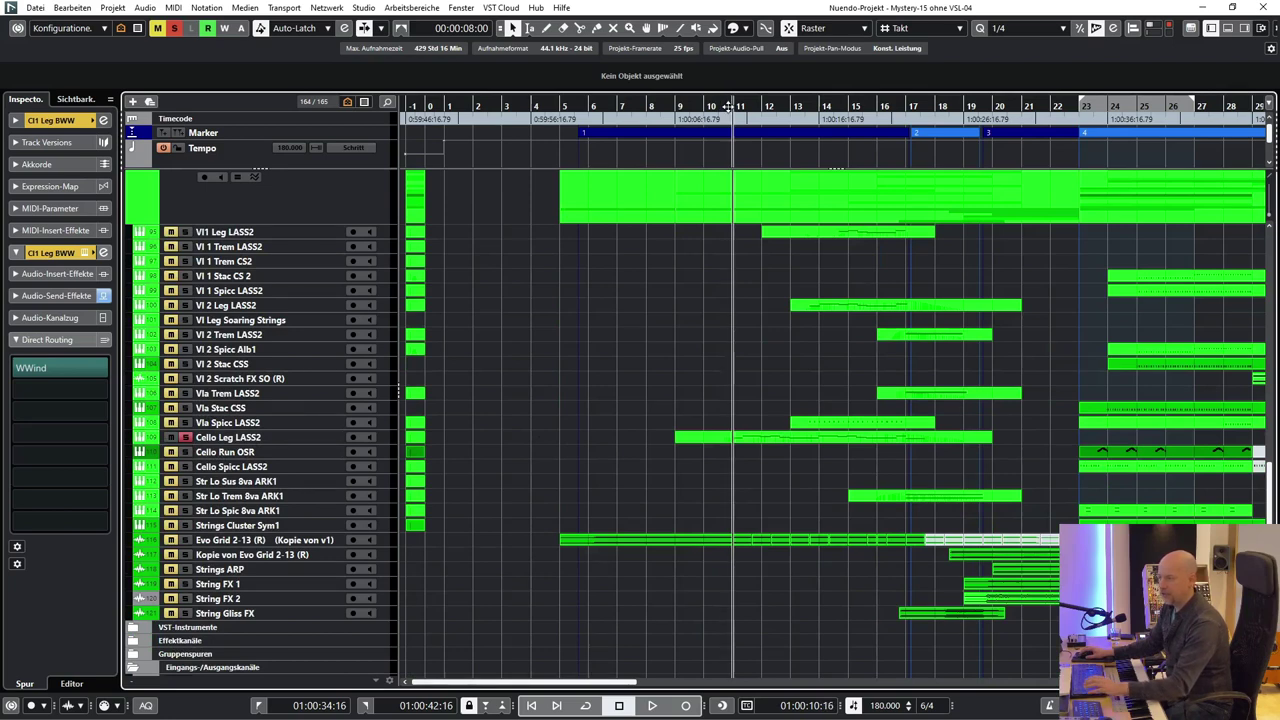
key(space)
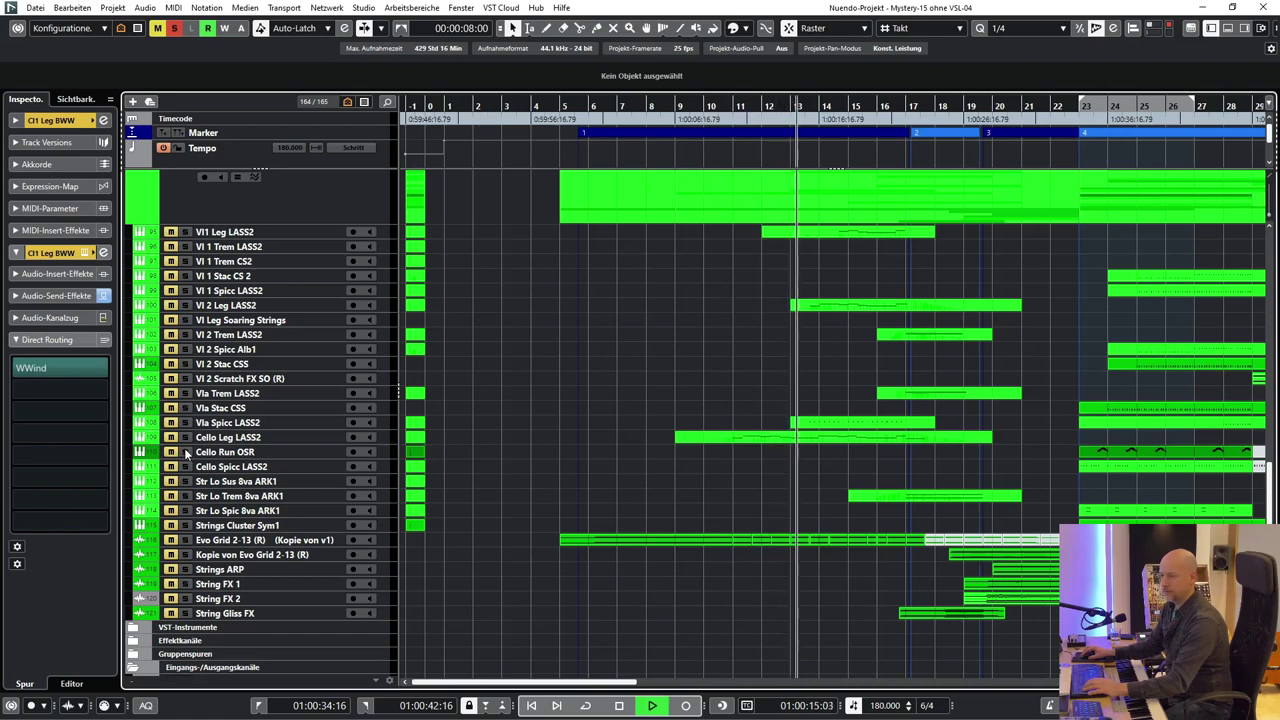
key(space)
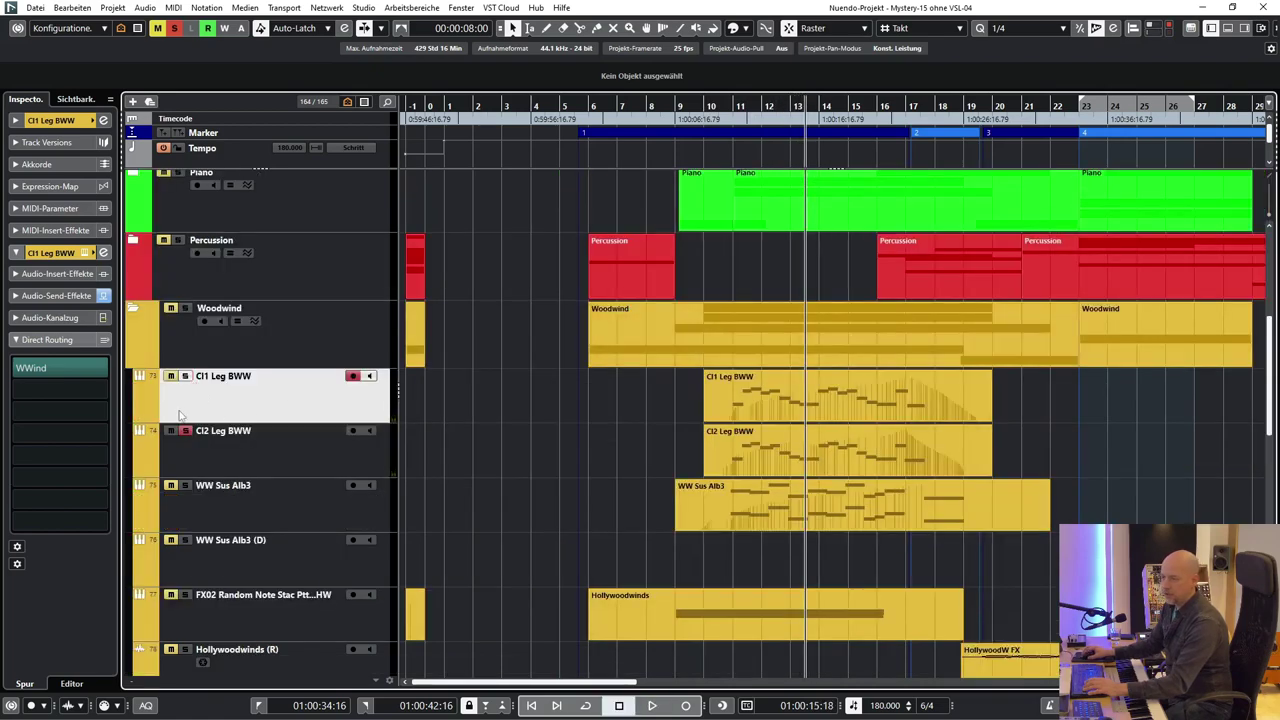
Replay the cue from bar 11 twice while moving through the track list
key(space)
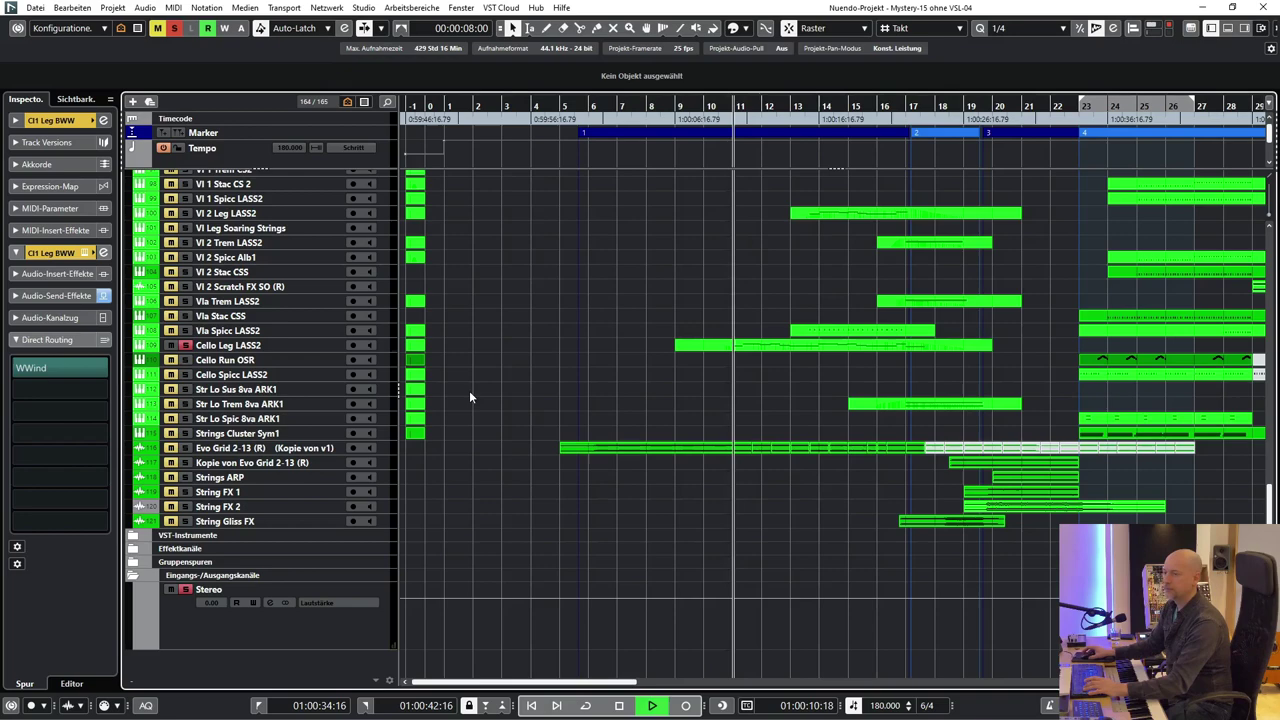
scroll(526, 341, up, 5)
scroll(526, 341, up, 5)
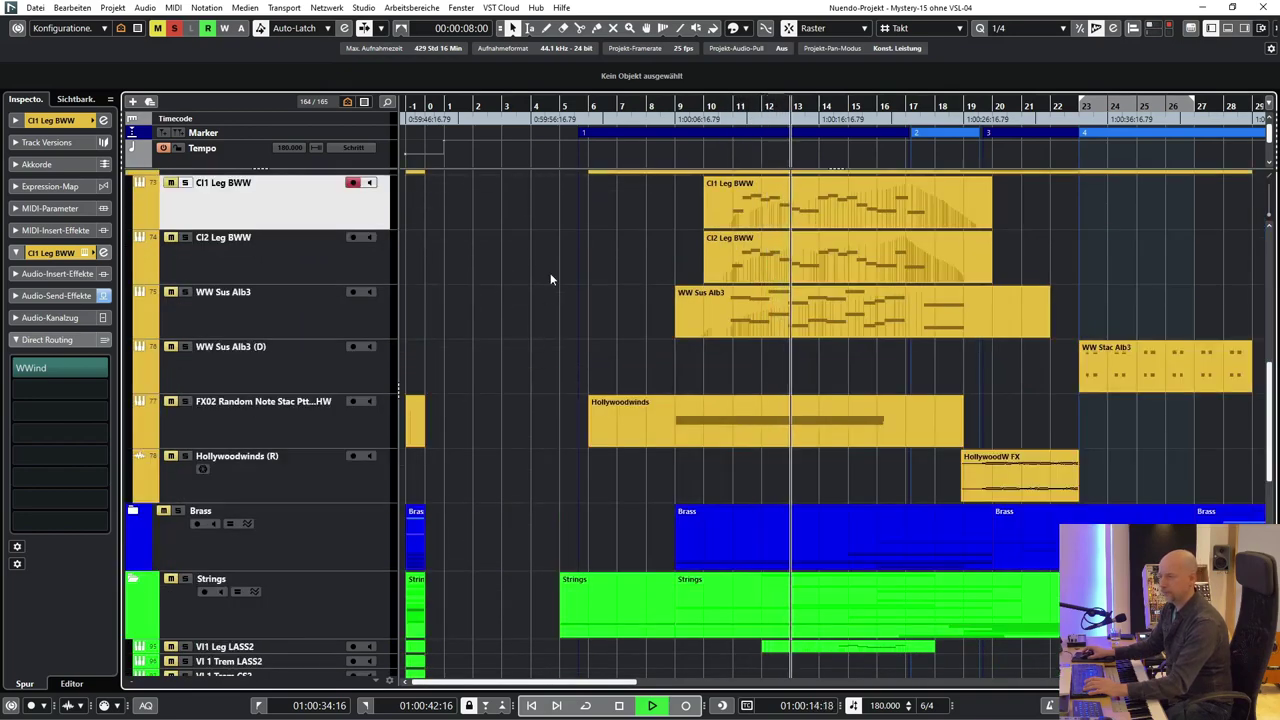
key(space)
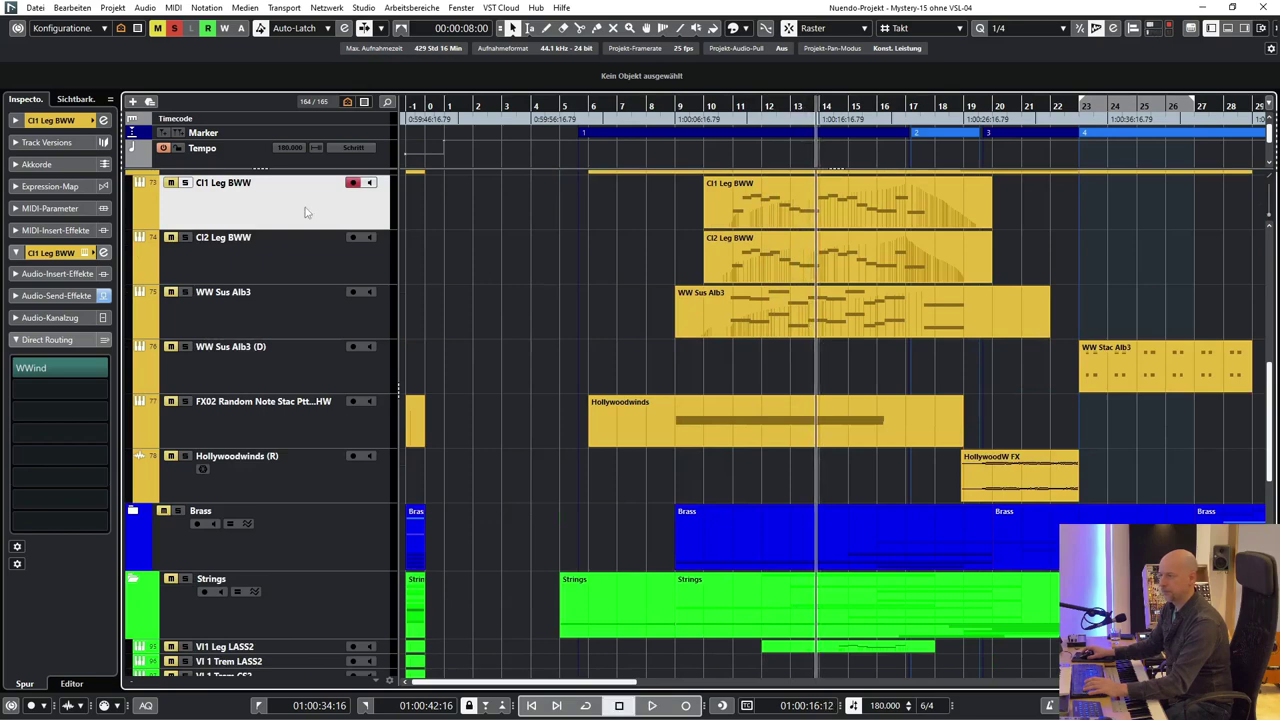
click(733, 106)
key(space)
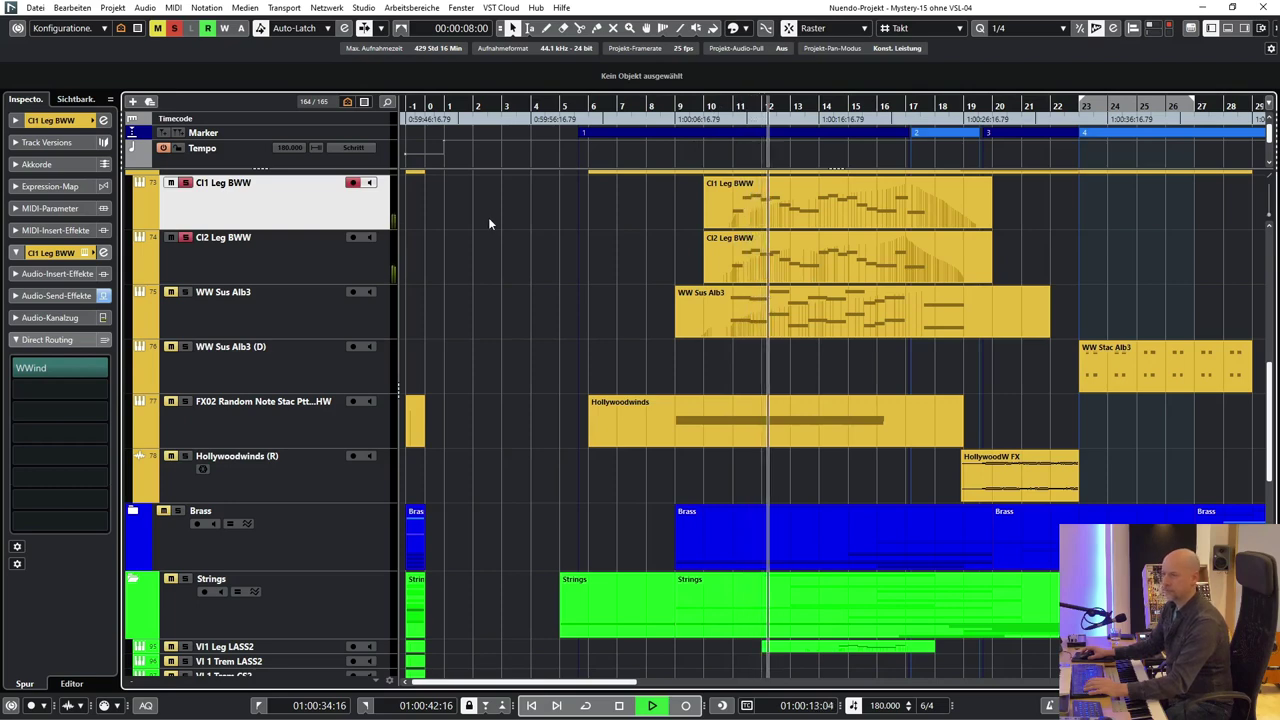
scroll(510, 216, up, 2)
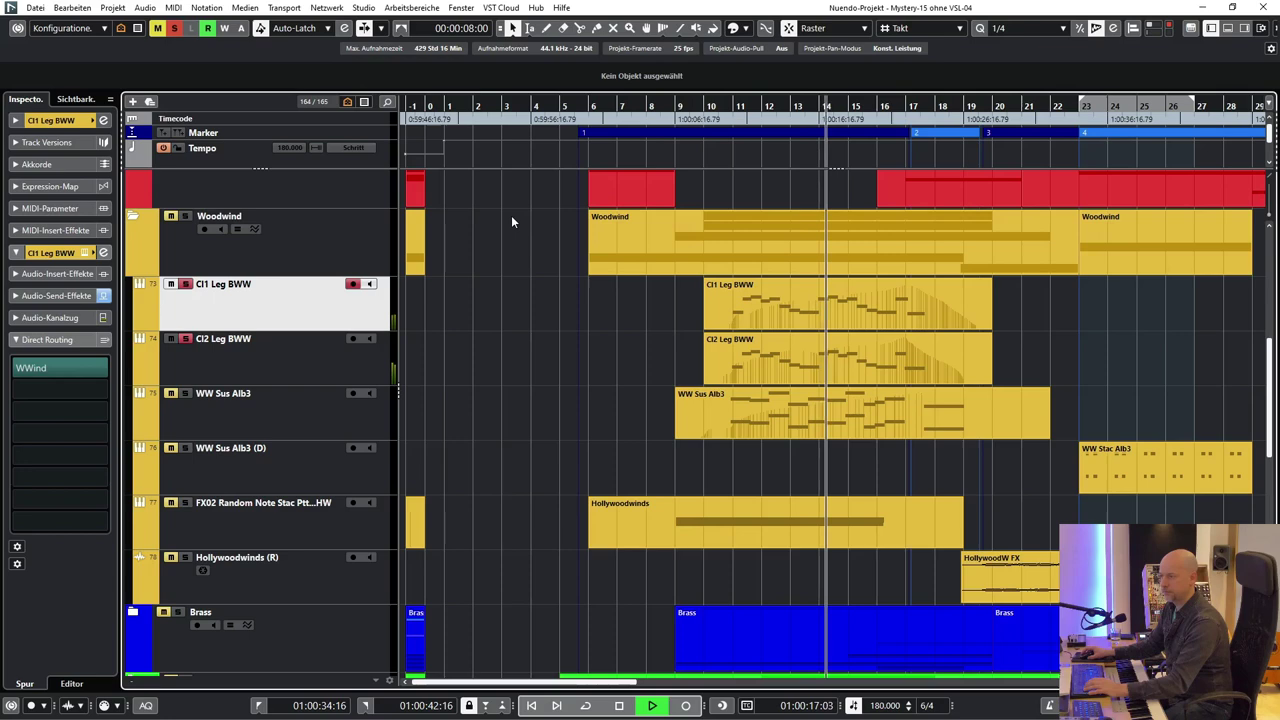
key(space)
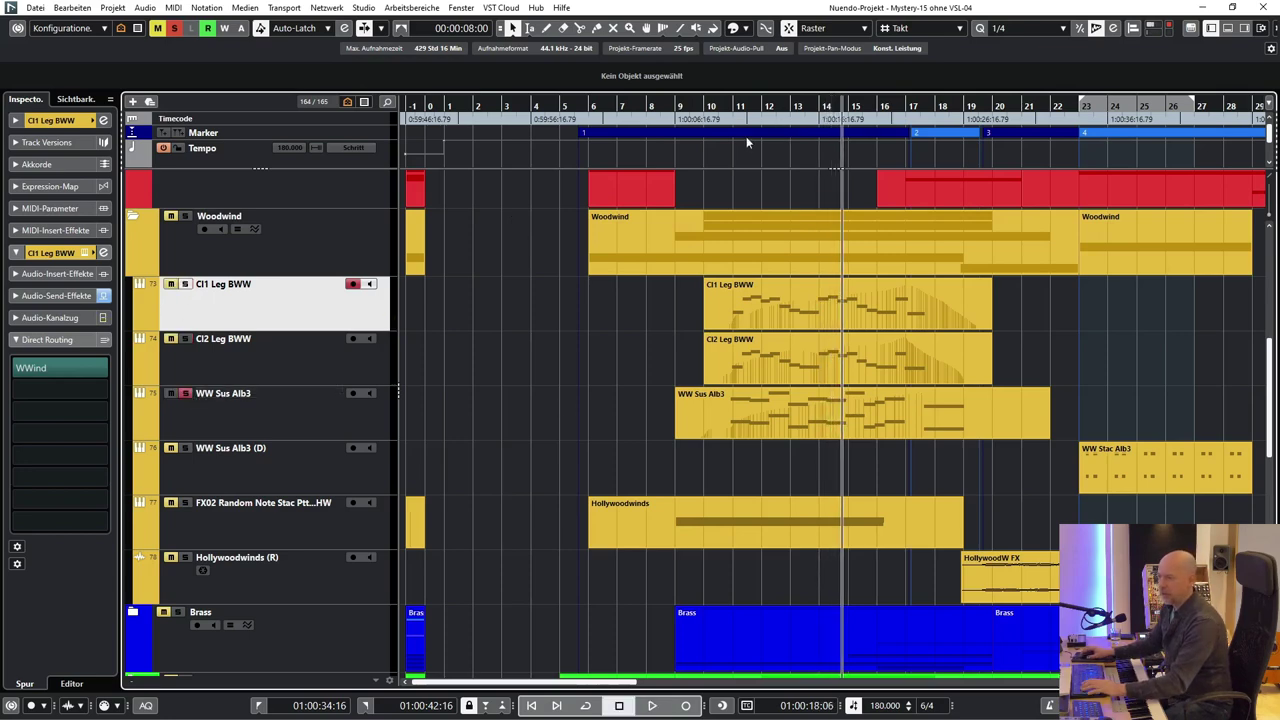
Restart playback from bar 11 and select the WW Sus Alb3 track
click(735, 106)
key(space)
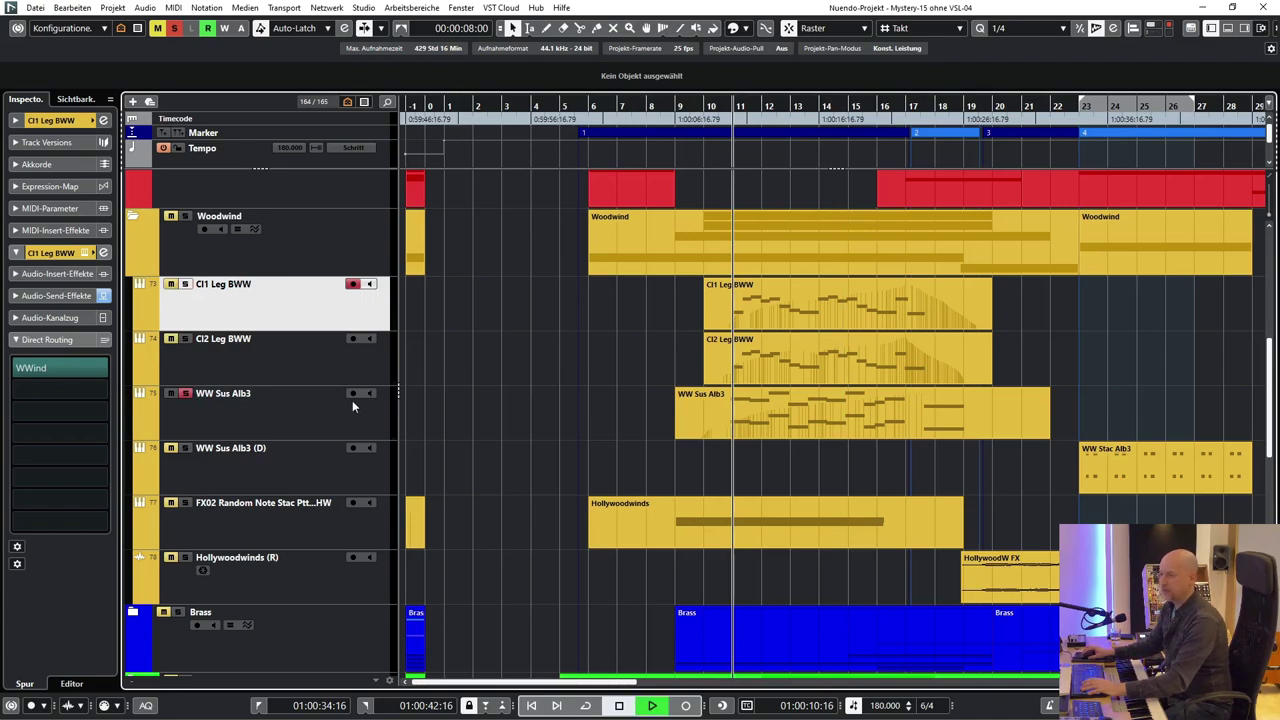
scroll(428, 387, down, 10)
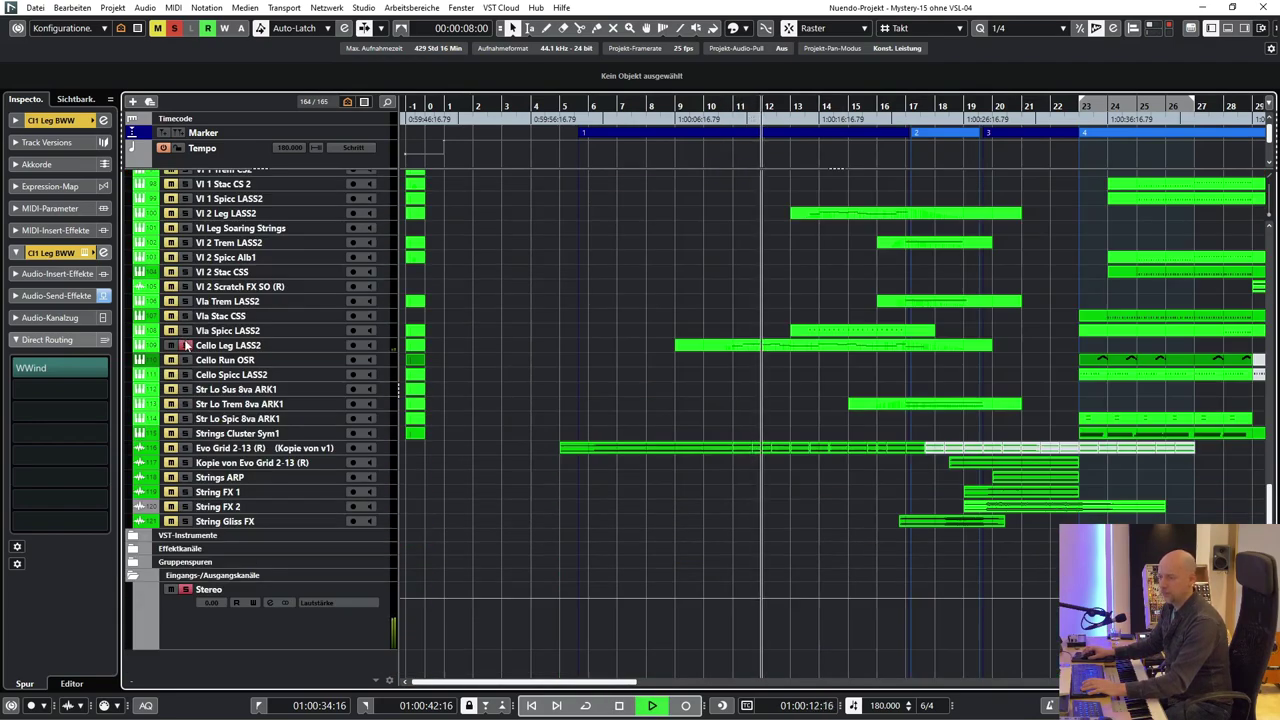
scroll(680, 327, up, 10)
scroll(680, 333, up, 2)
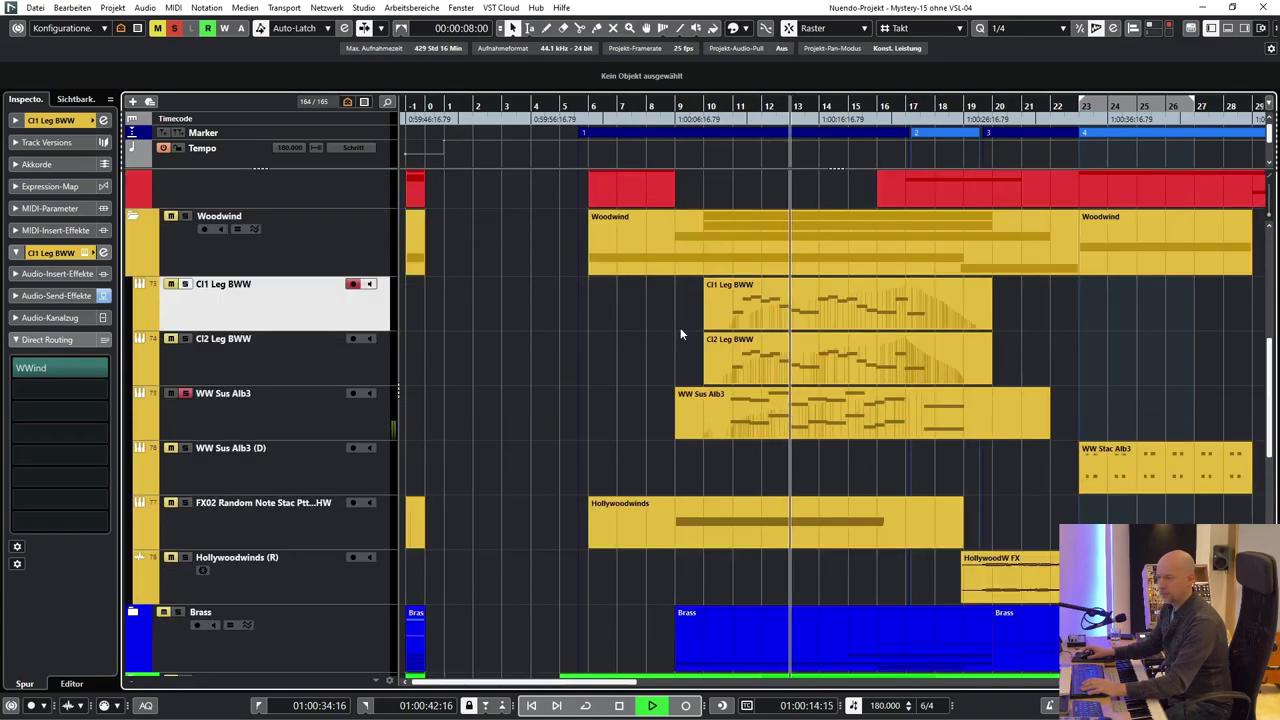
click(280, 394)
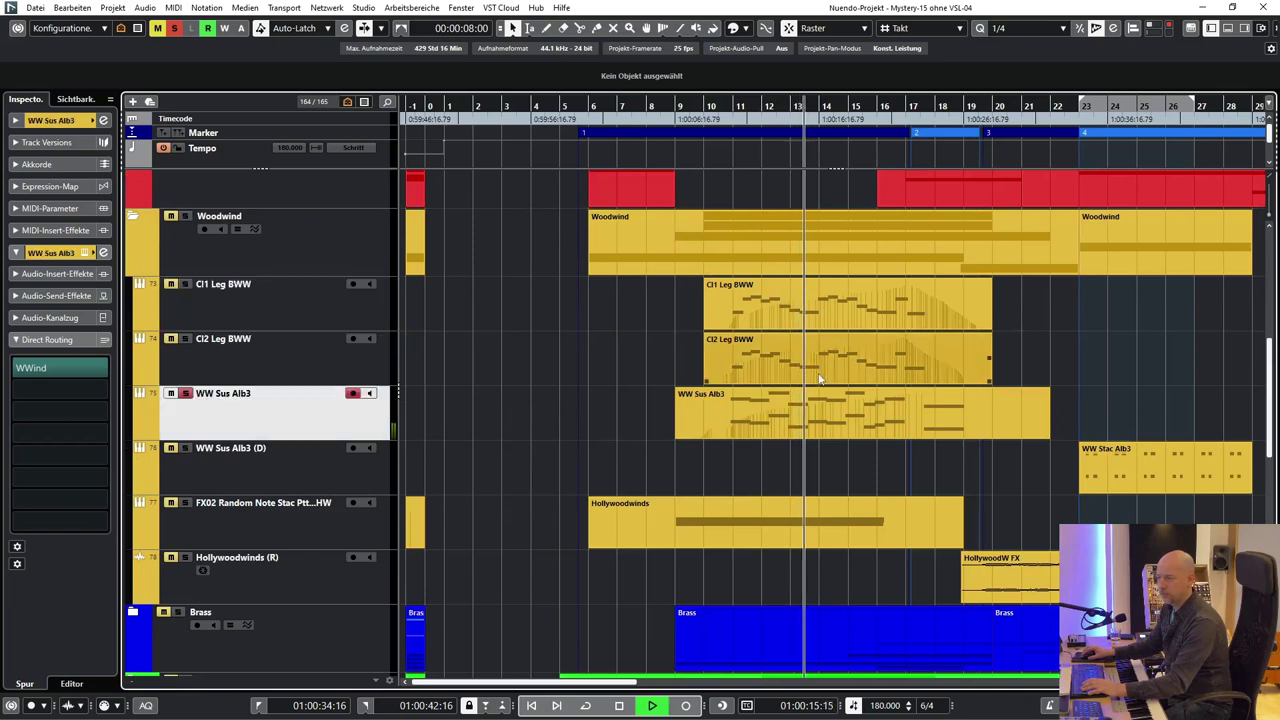
Stop at bar 11, list WW Sus Alb3's Albion III Iceni patches in Kontakt, then close it
key(space)
click(734, 106)
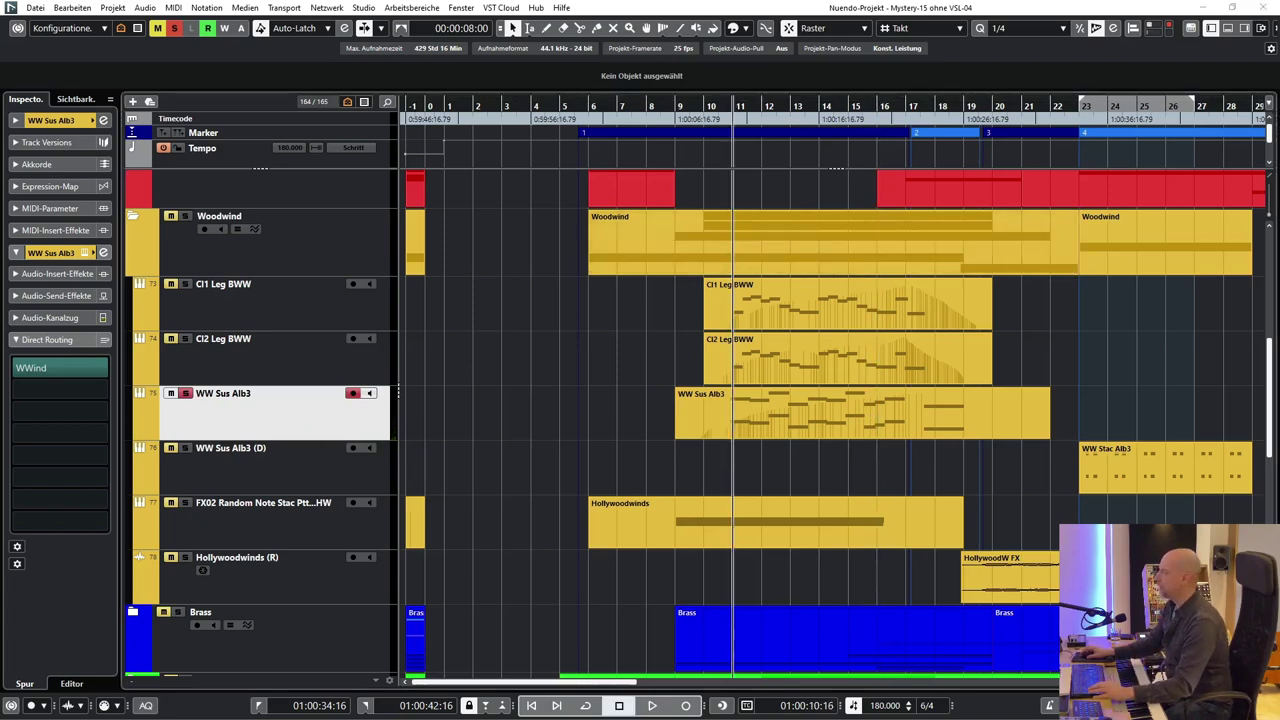
key(e)
drag(374, 117, 160, 62)
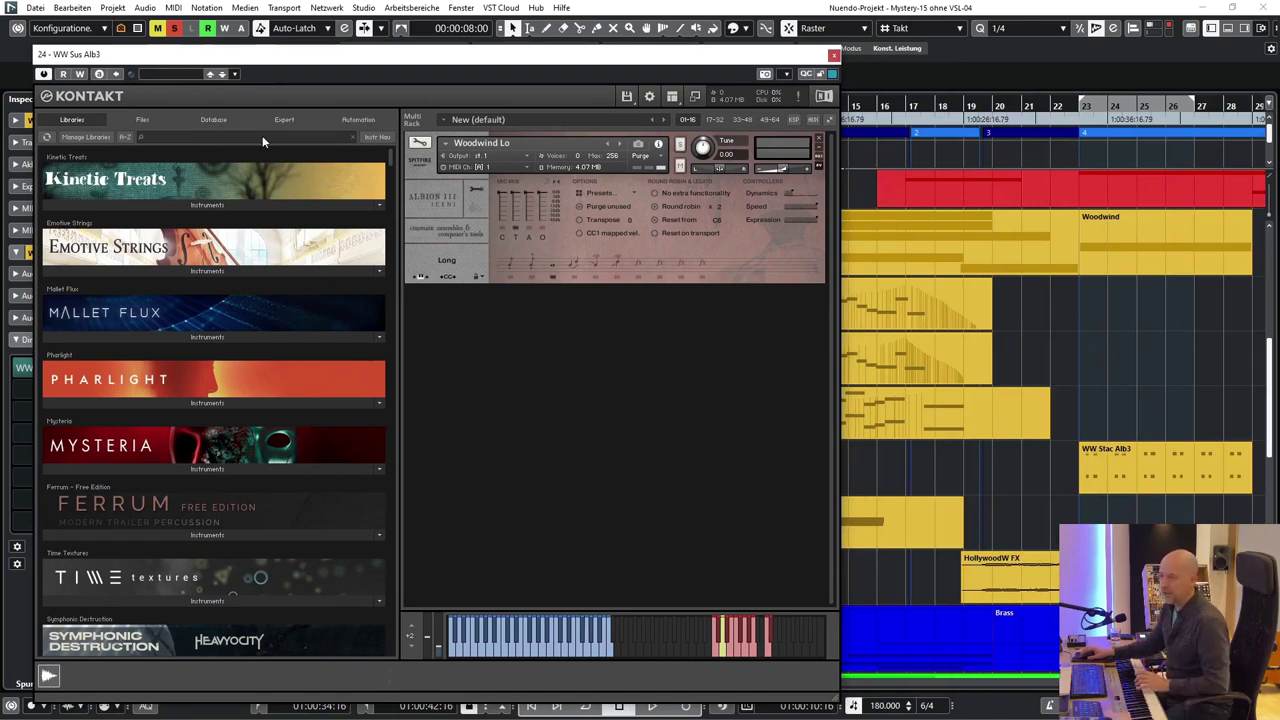
text(iceni)
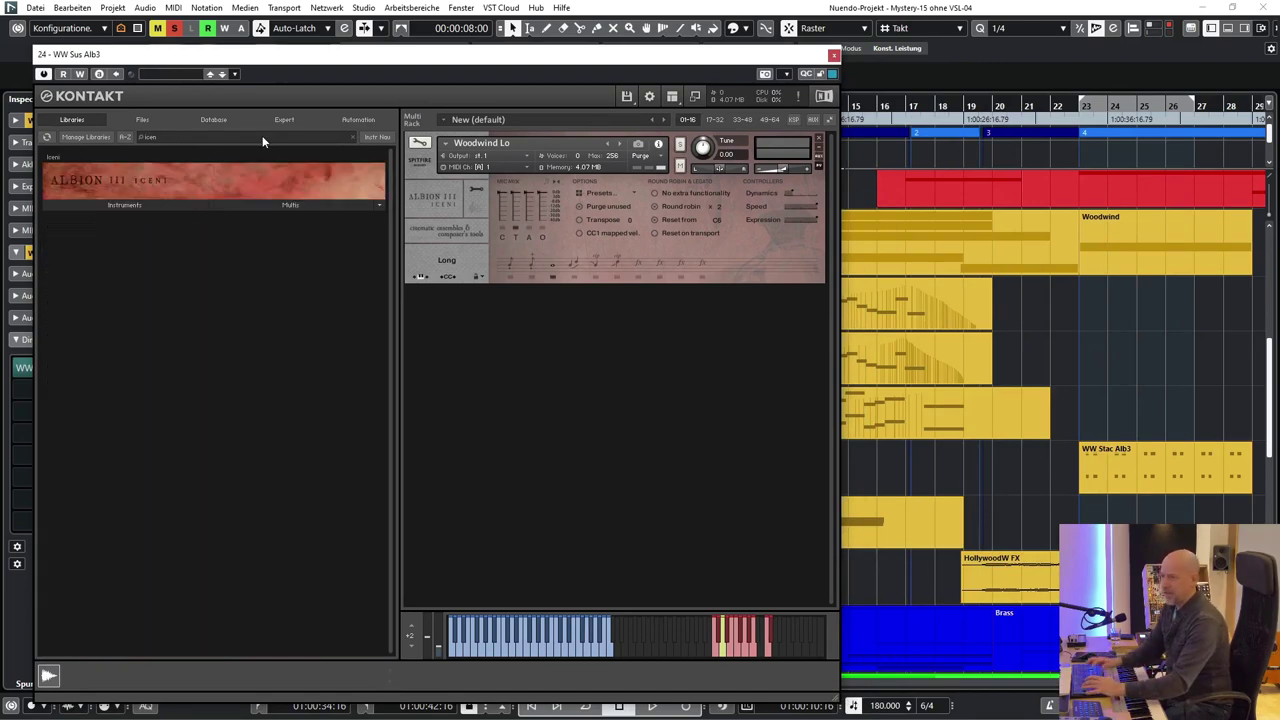
click(92, 203)
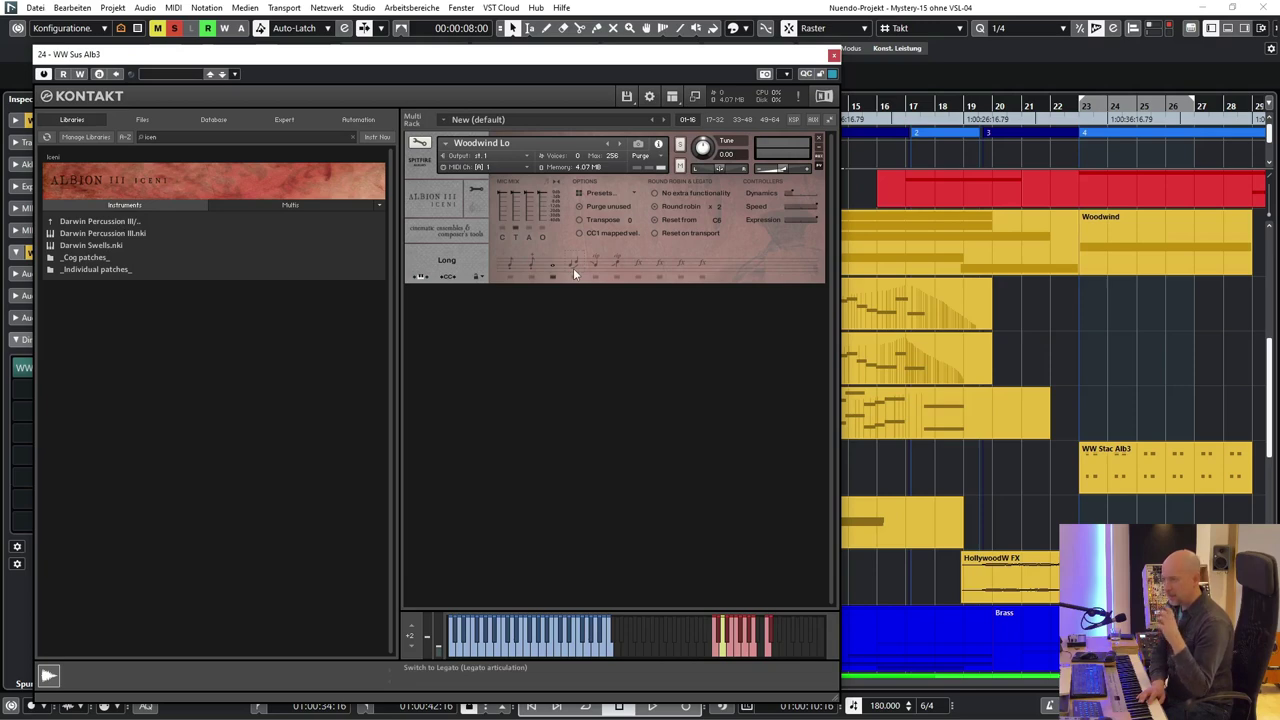
key(ctrl+w)
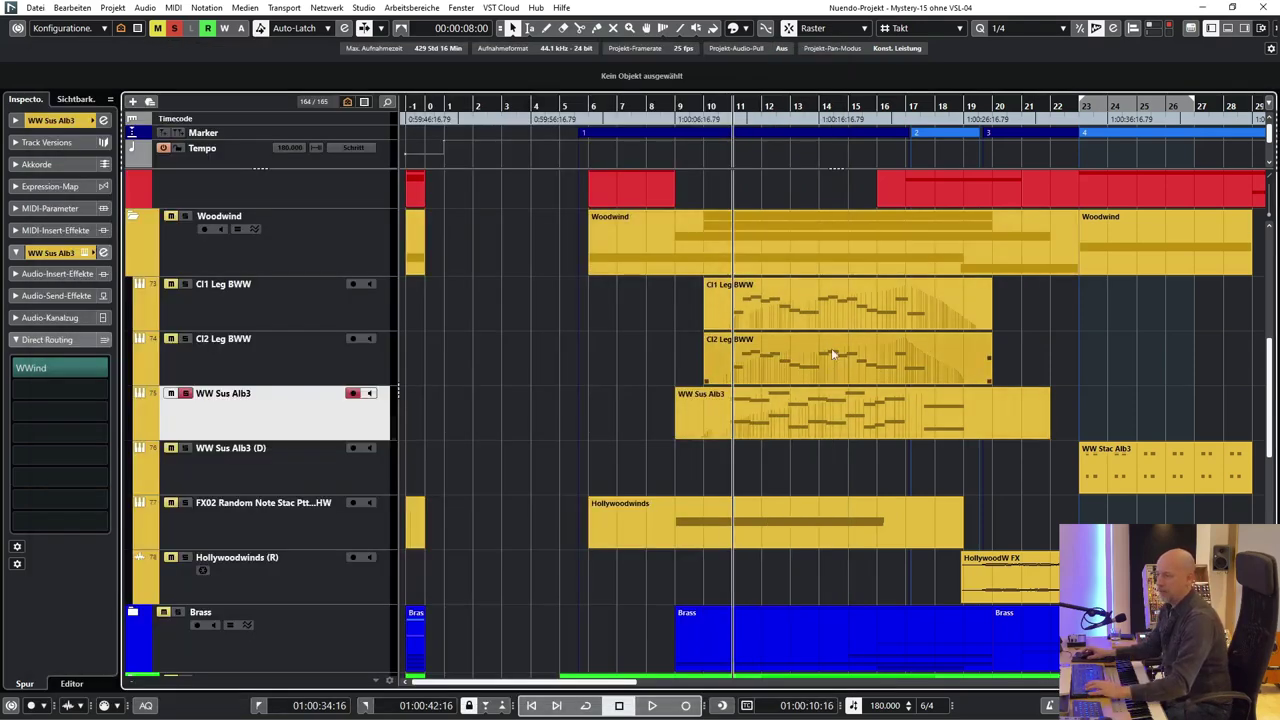
In WW Sus Alb3's Key Editor with Auto-Scroll on, nudge the bar-16 G1 note to 16.2.3.18
double_click(808, 420)
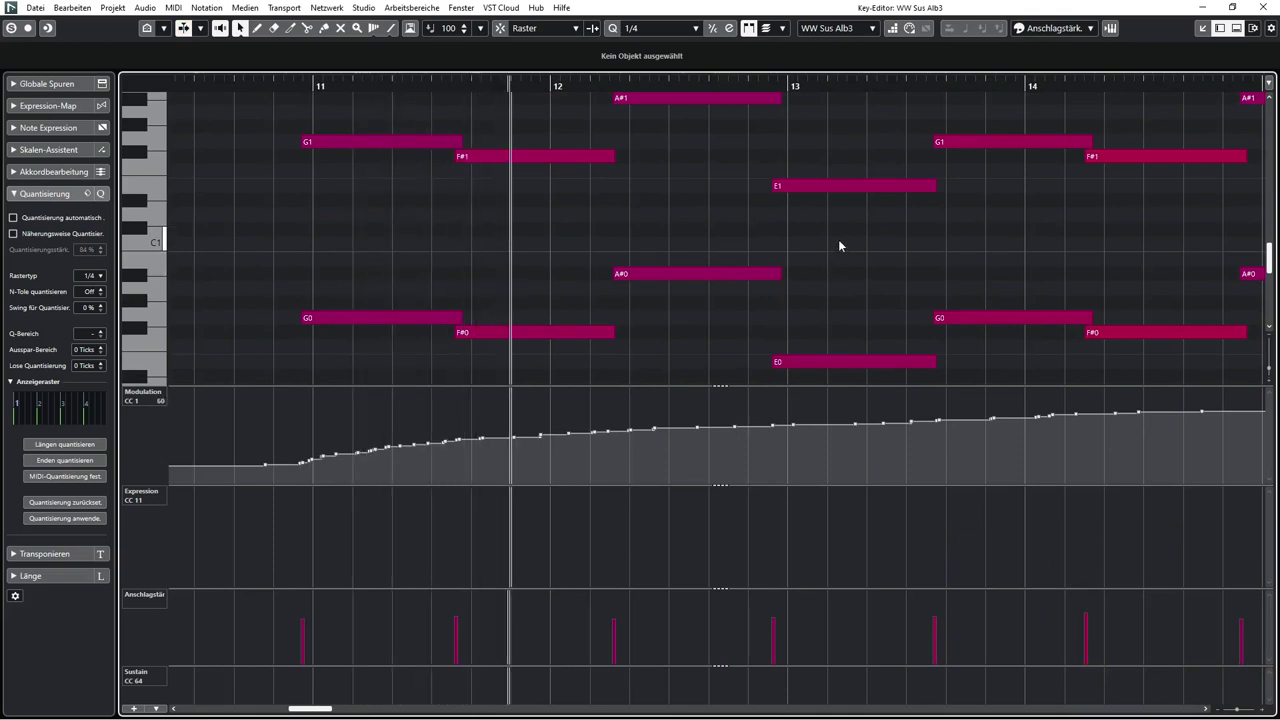
key(f)
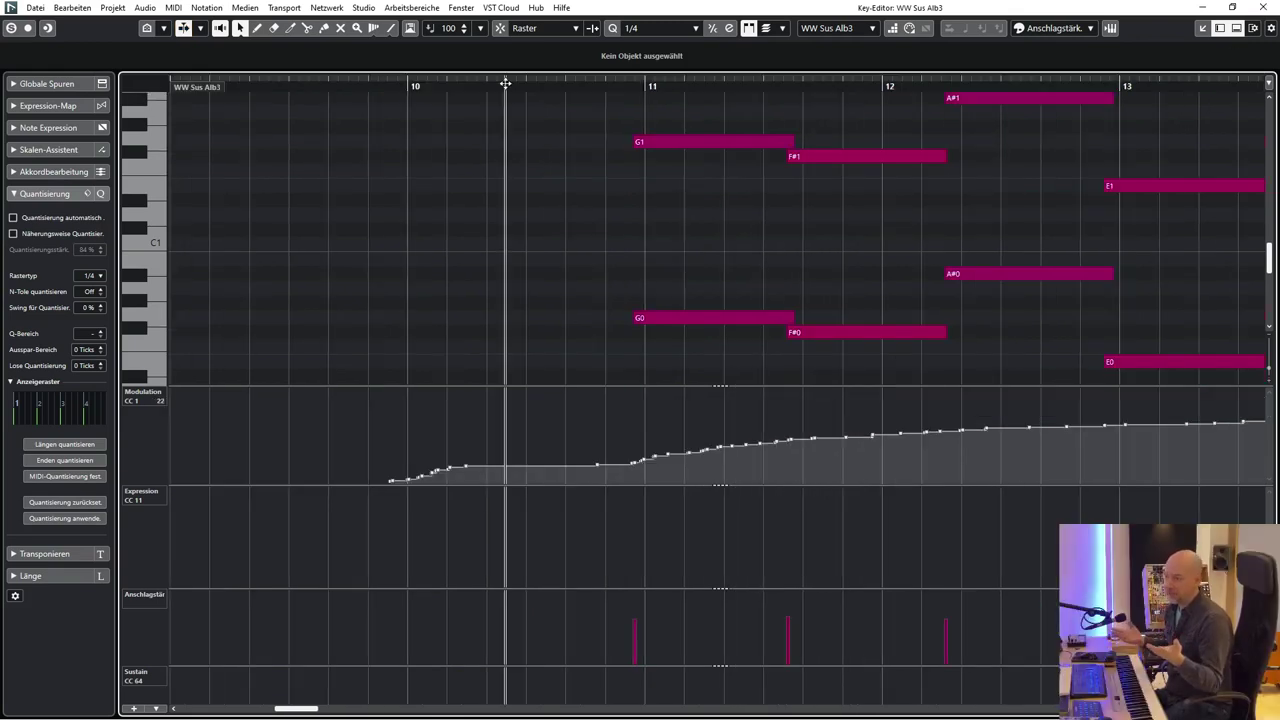
scroll(512, 158, right, 2)
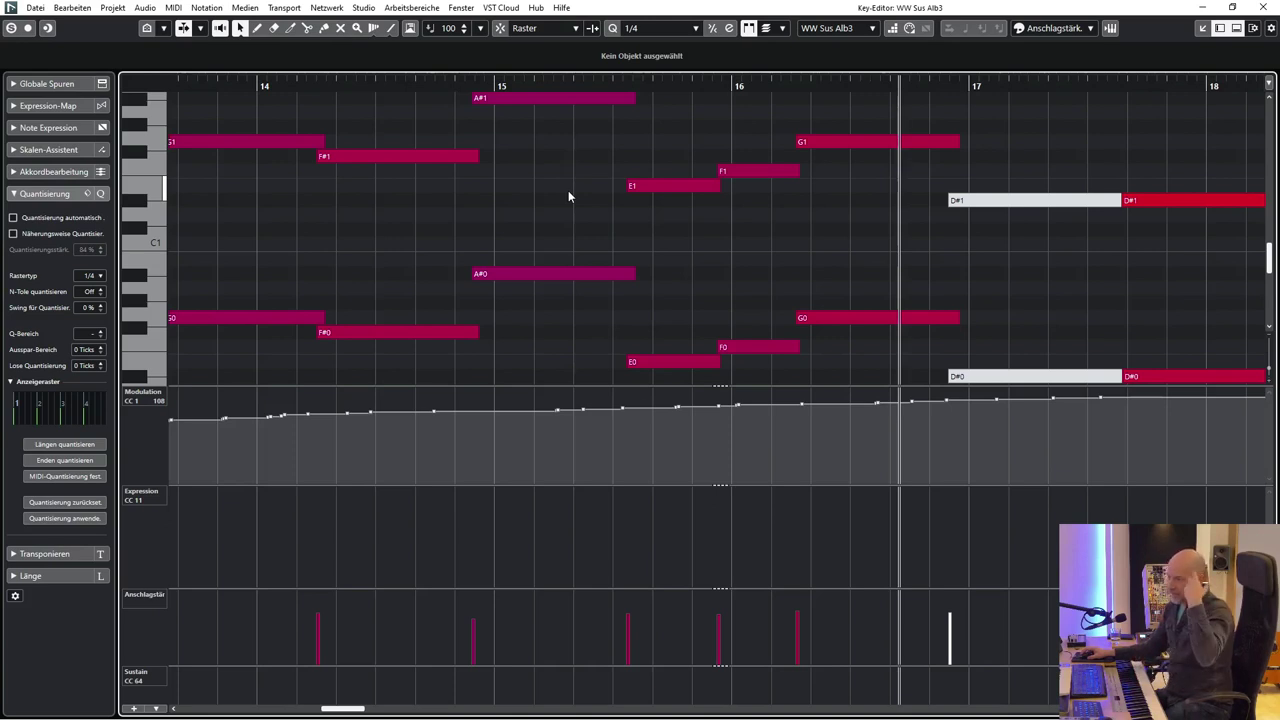
click(853, 149)
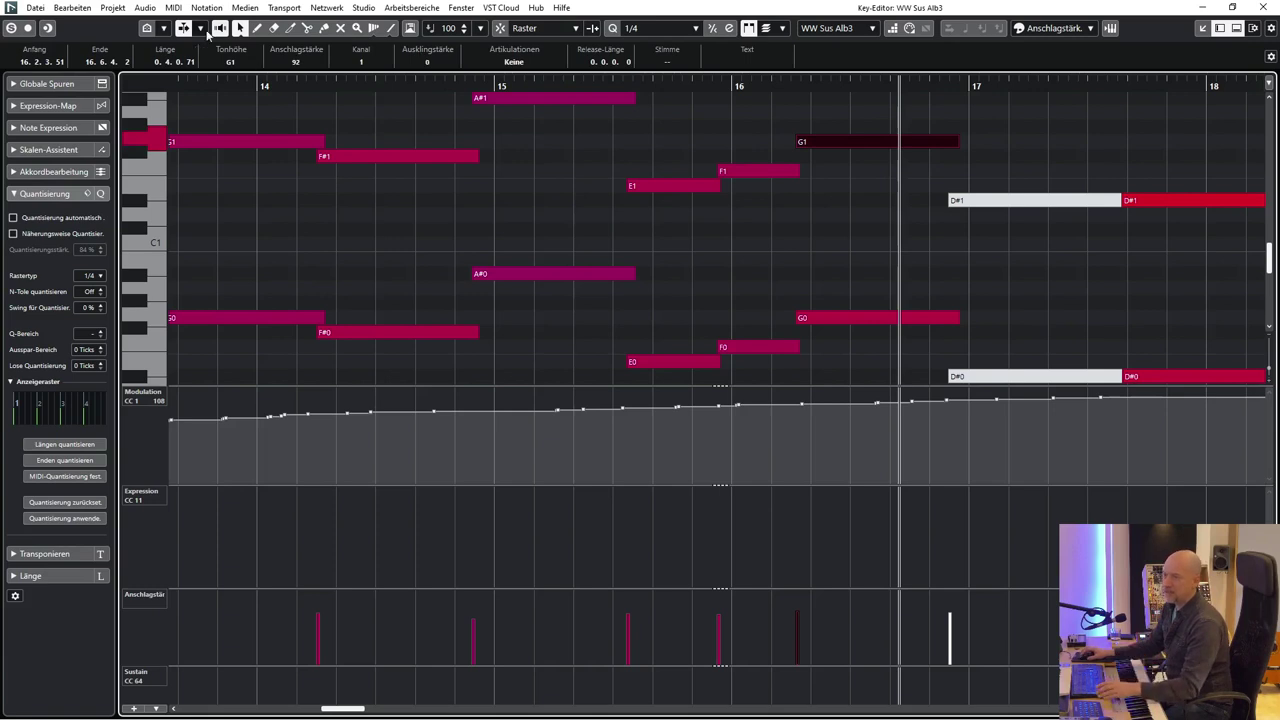
drag(815, 138, 818, 143)
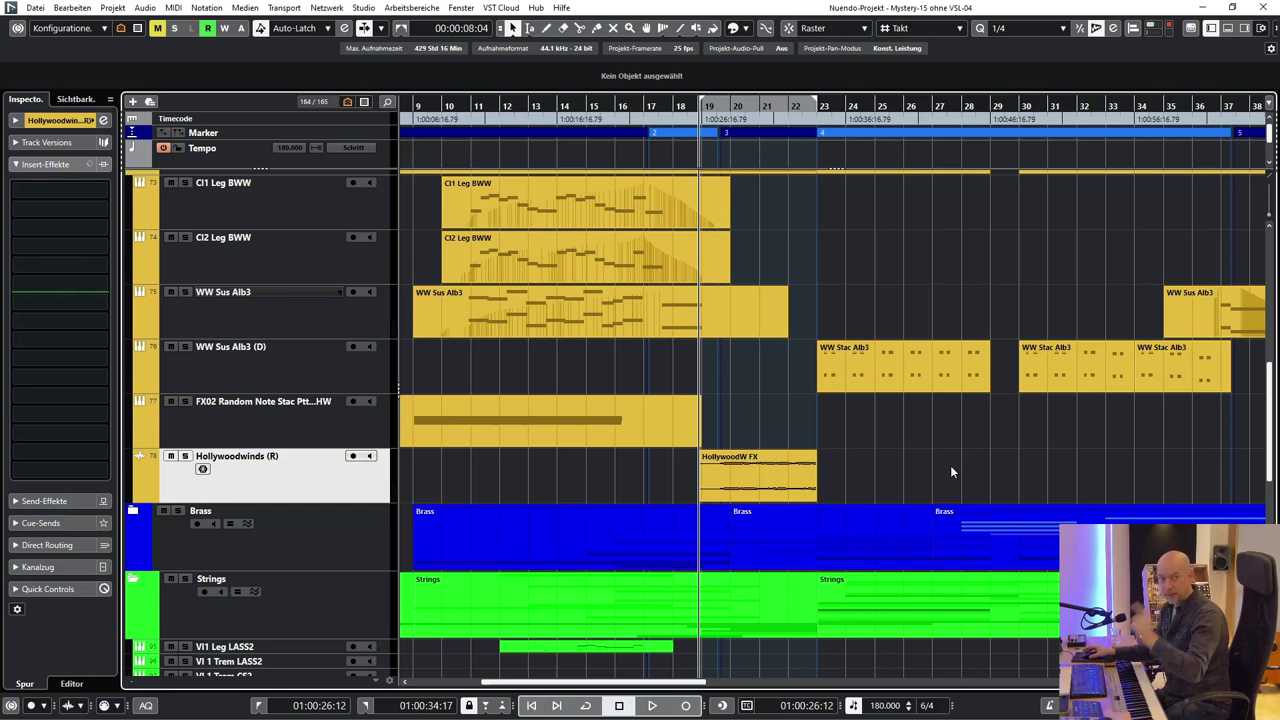
Play from bar 19, then select the HollywoodW FX event and play again
key(space)
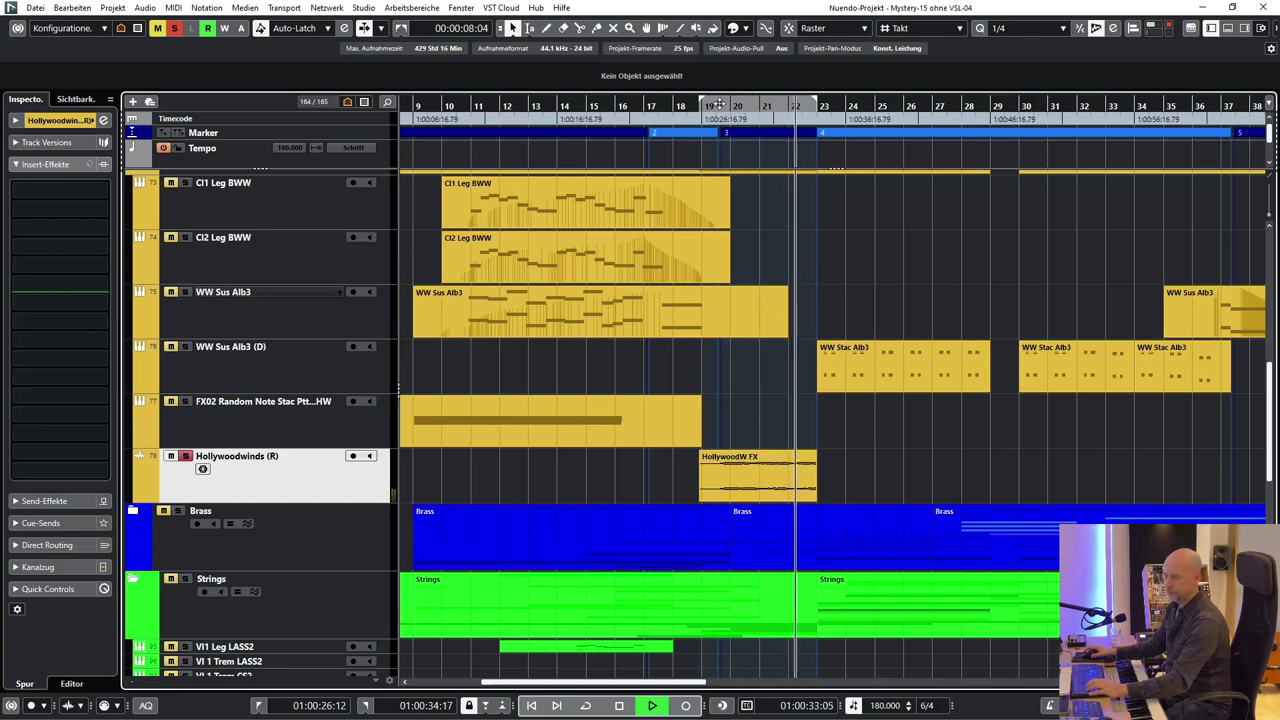
key(space)
click(764, 484)
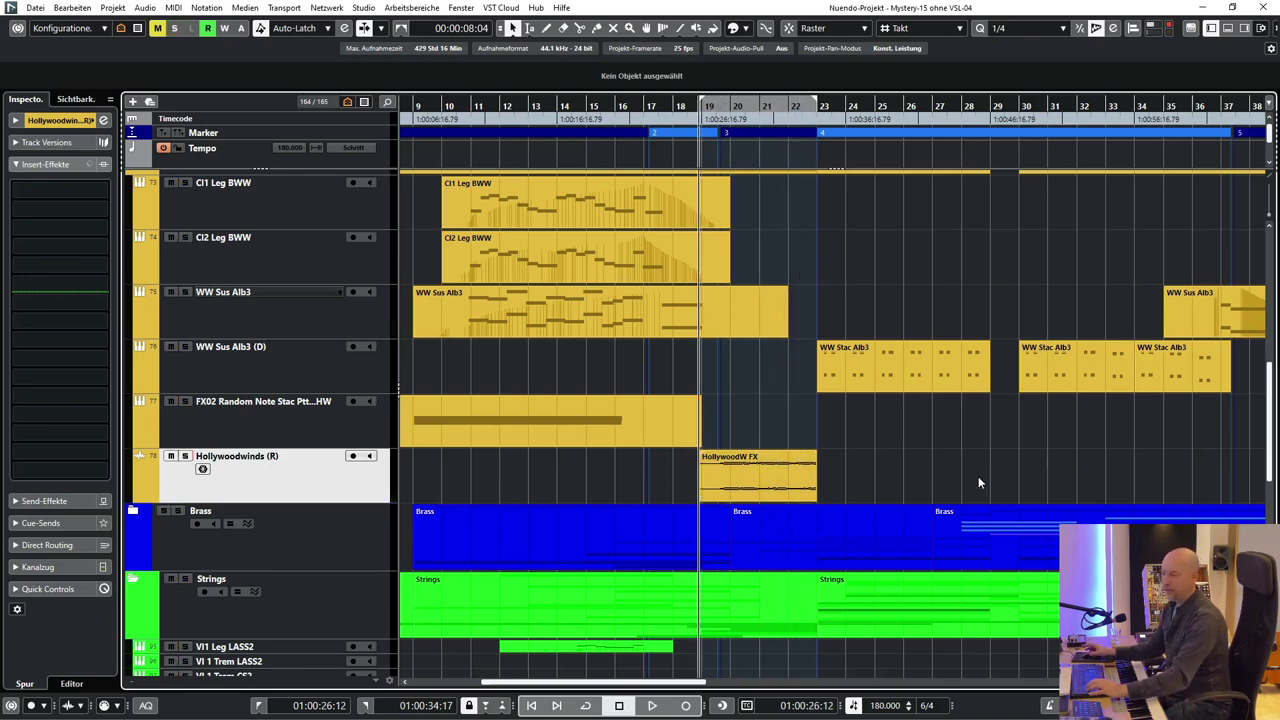
key(space)
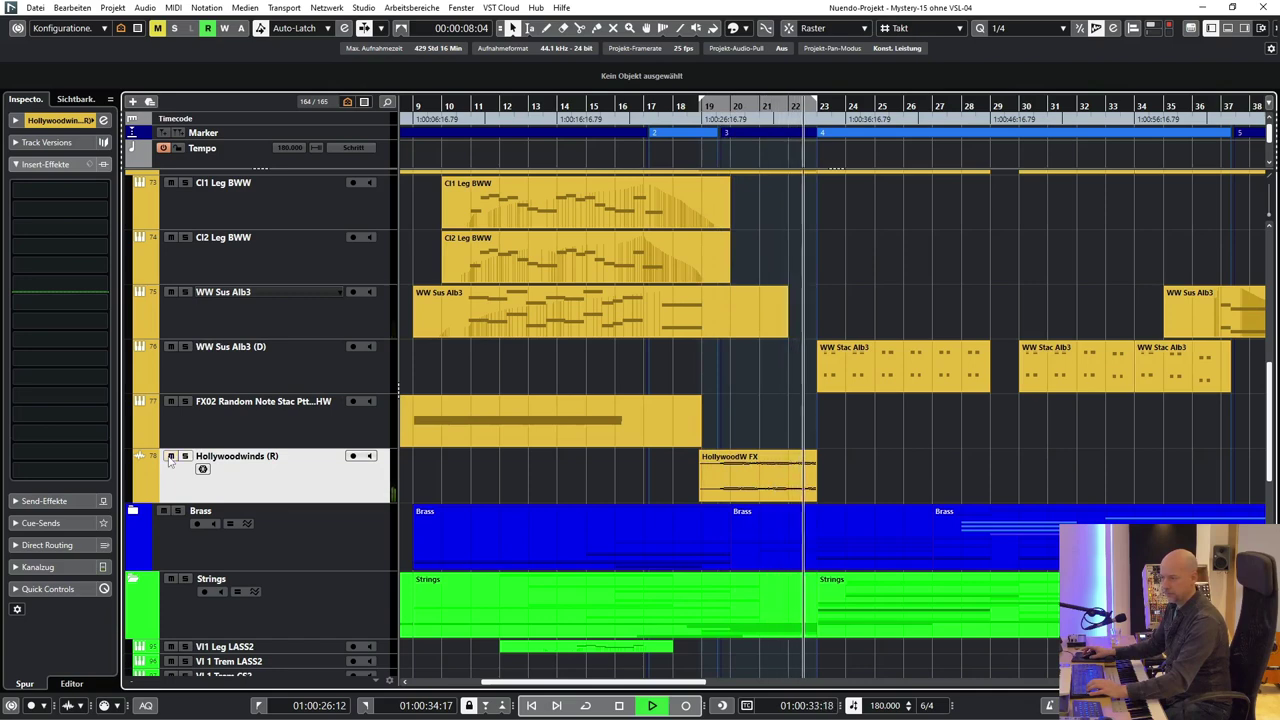
Set the locators to the first WW Stac Alb3 part and check its Kontakt instrument
click(848, 364)
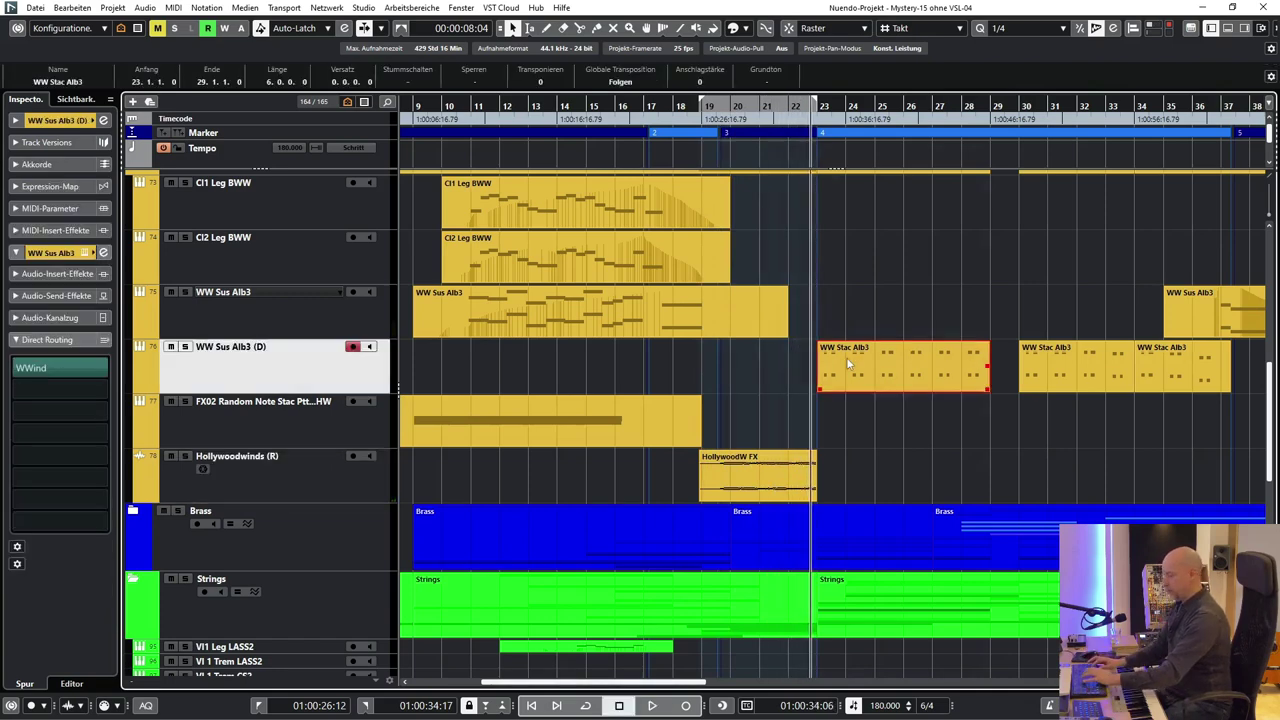
key(p)
scroll(949, 411, right, 6)
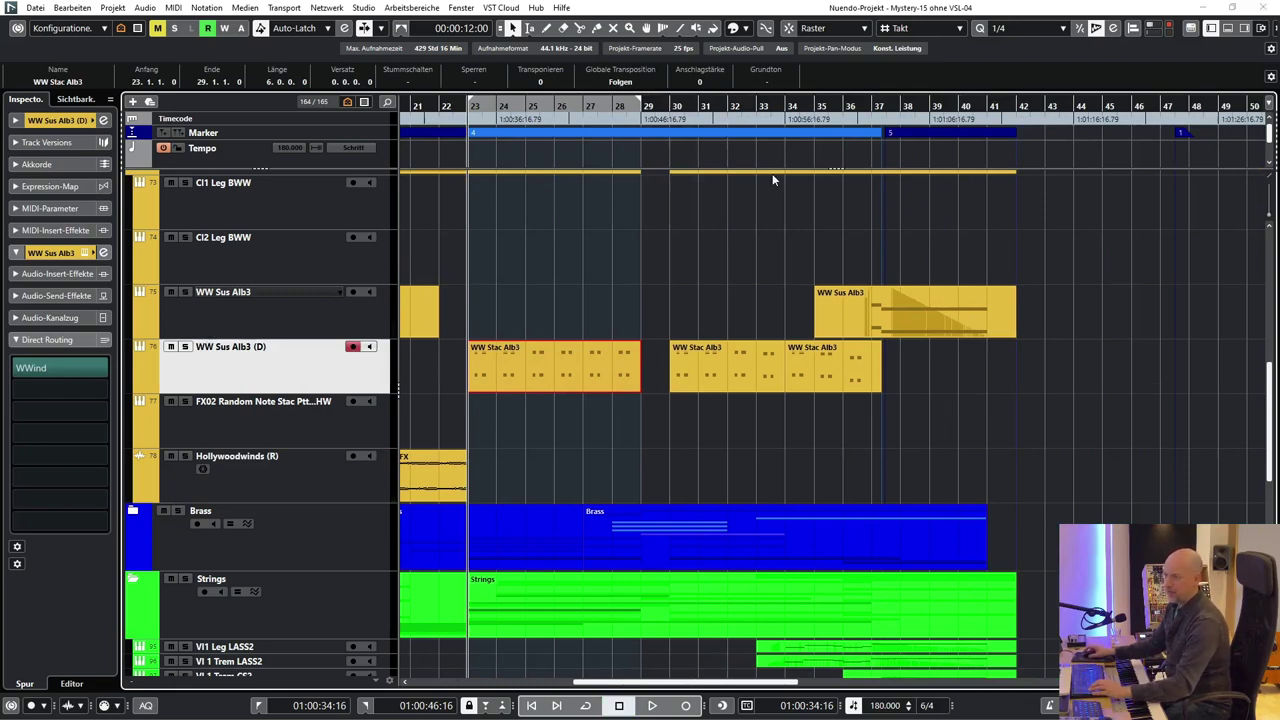
key(e)
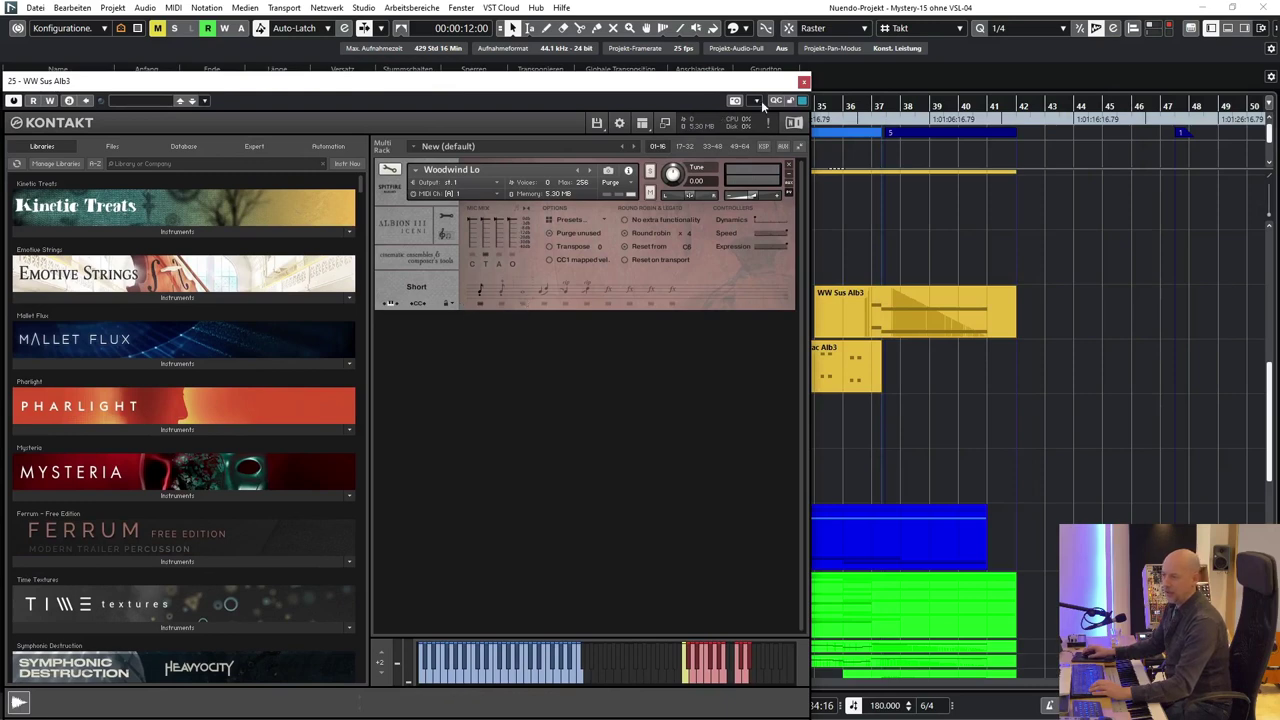
click(804, 83)
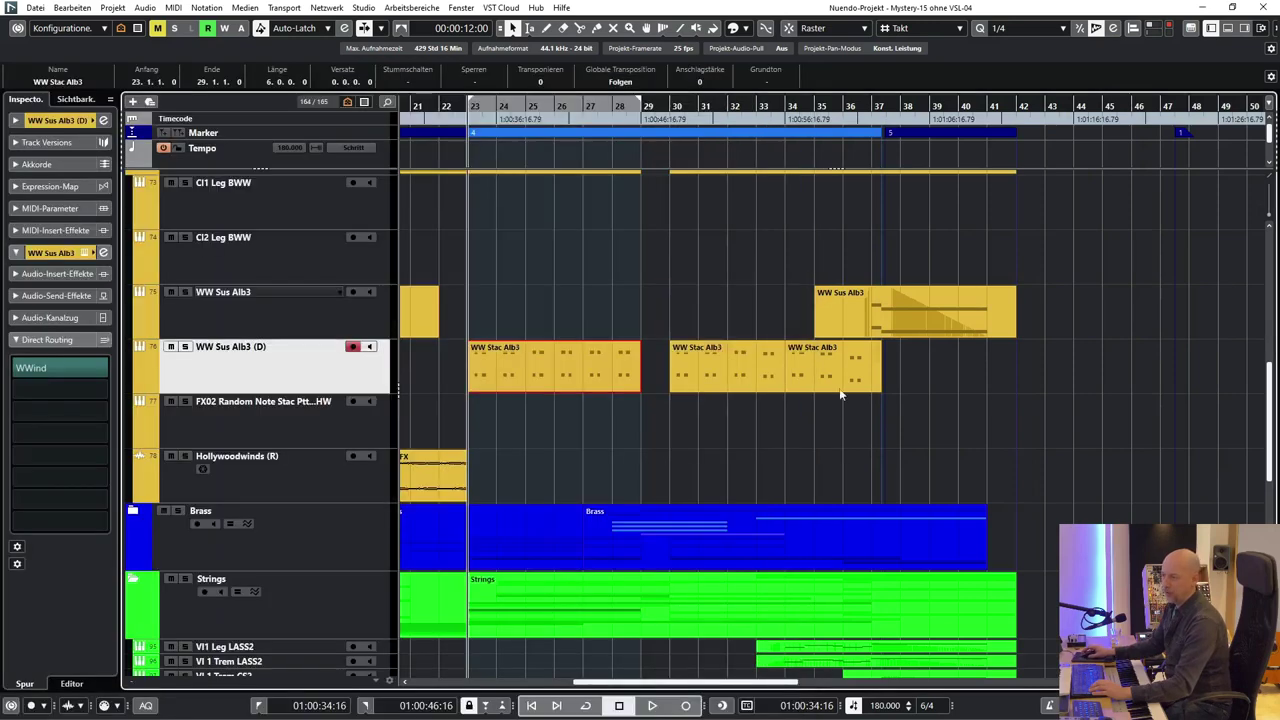
click(700, 465)
Play bars 23–29, stop, and return the playhead to bar 23
key(space)
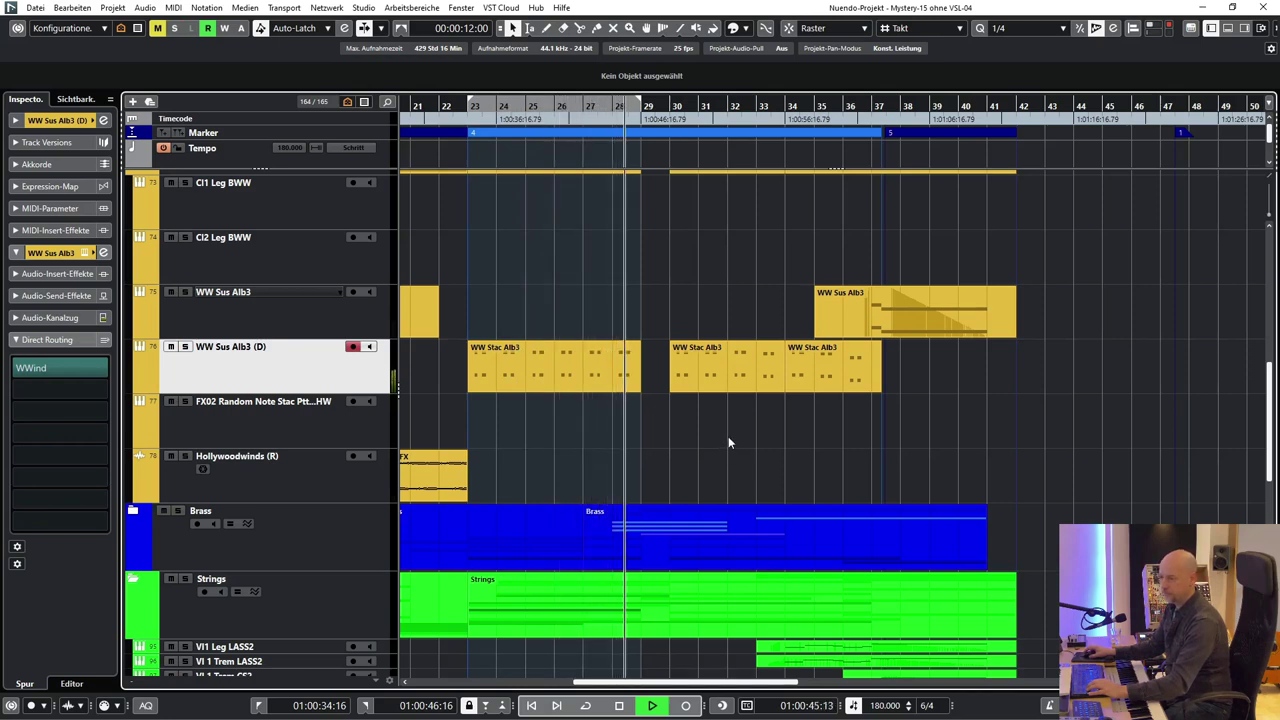
key(space)
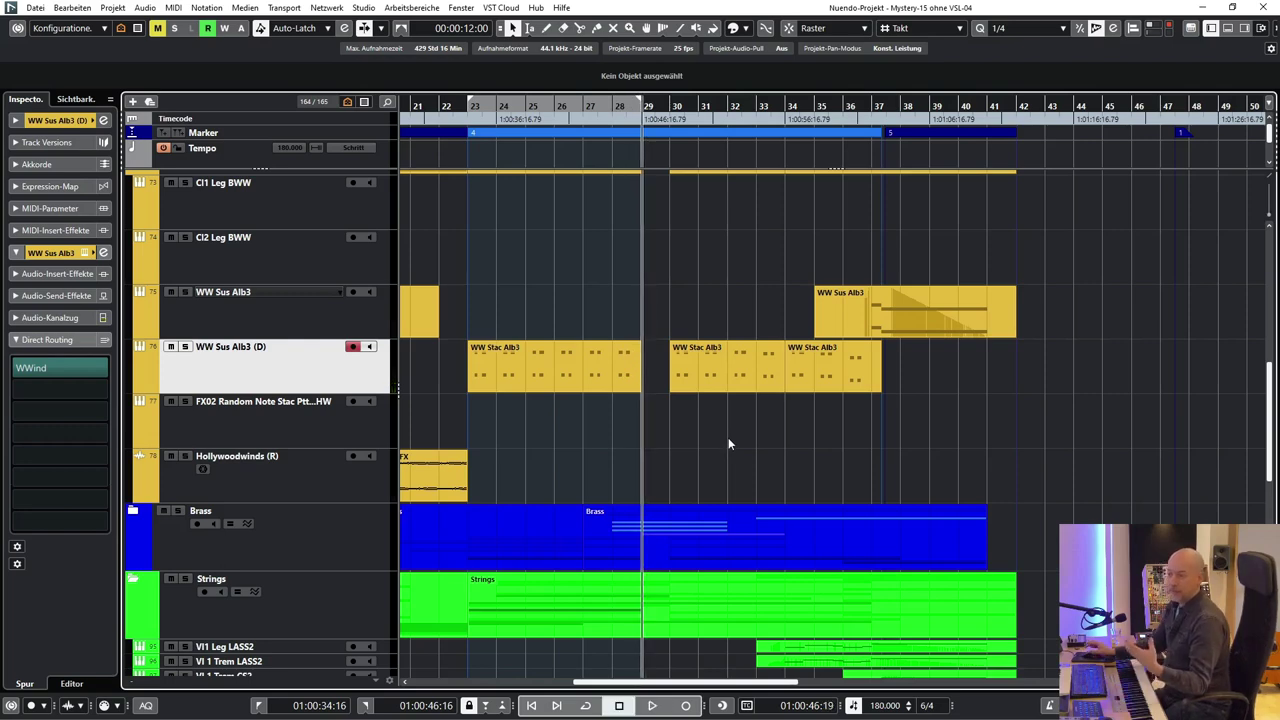
key(KP_1)
click(598, 356)
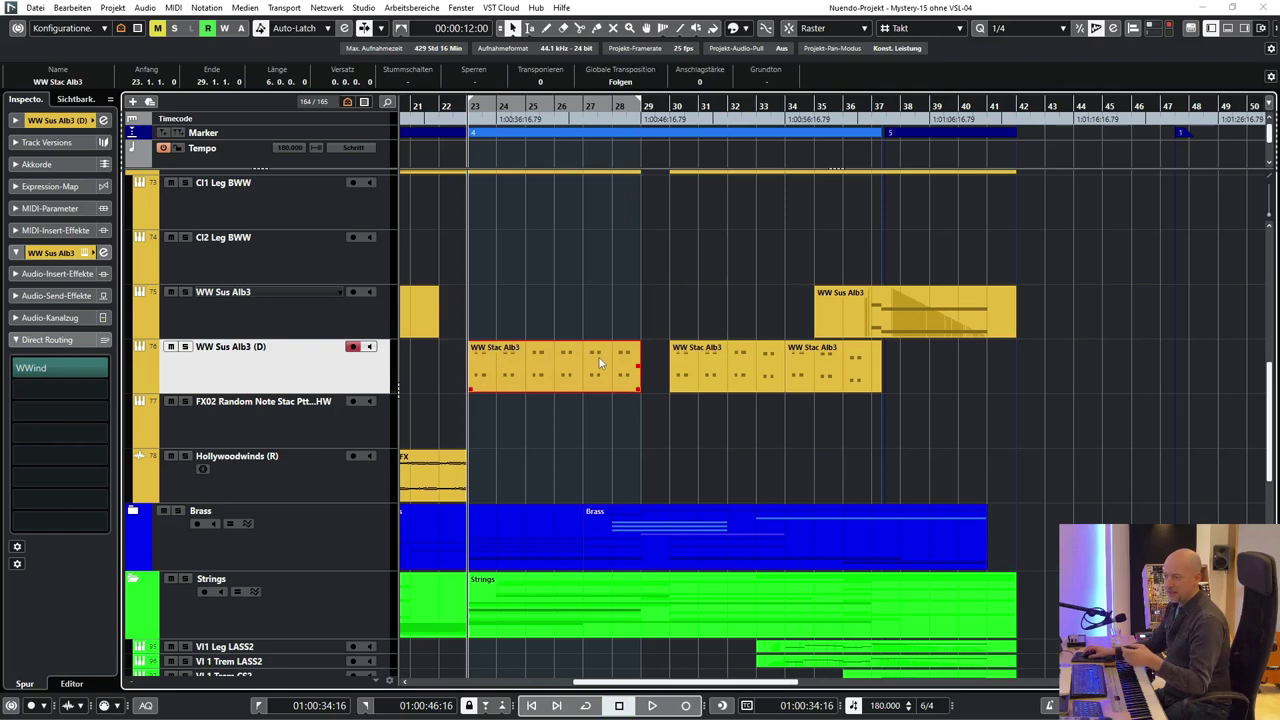
double_click(598, 356)
scroll(452, 228, left, 2)
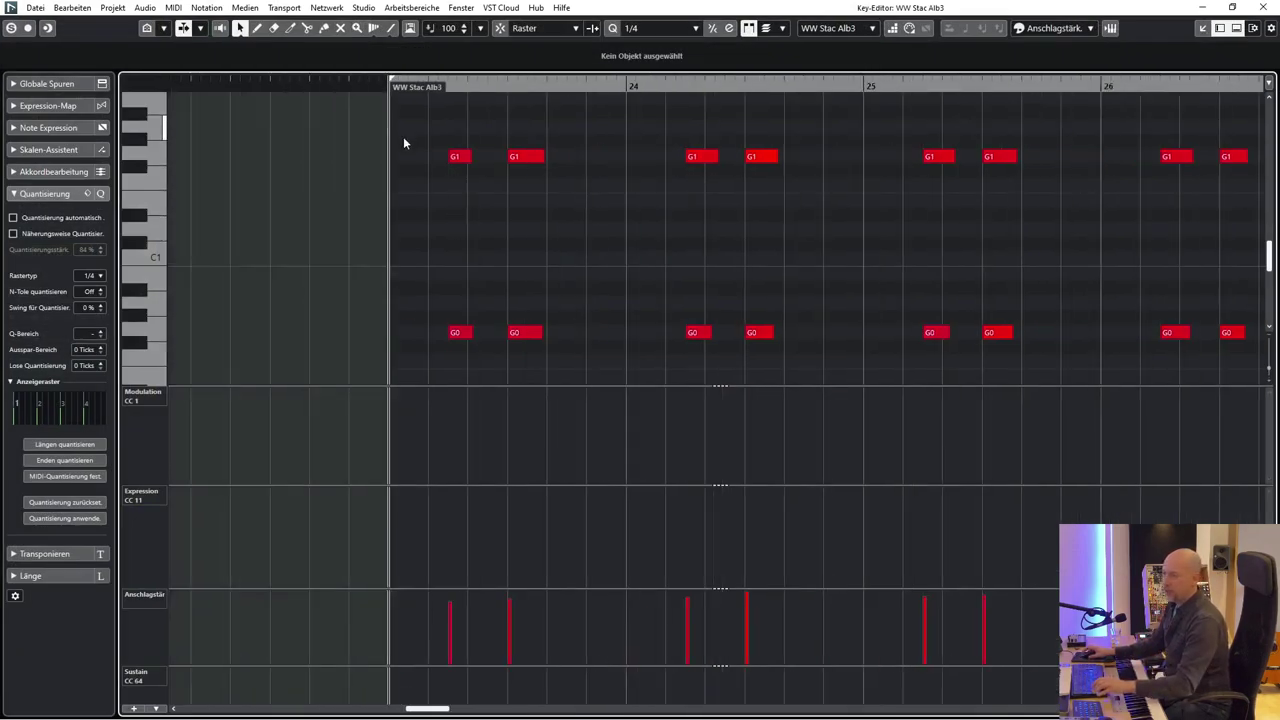
key(space)
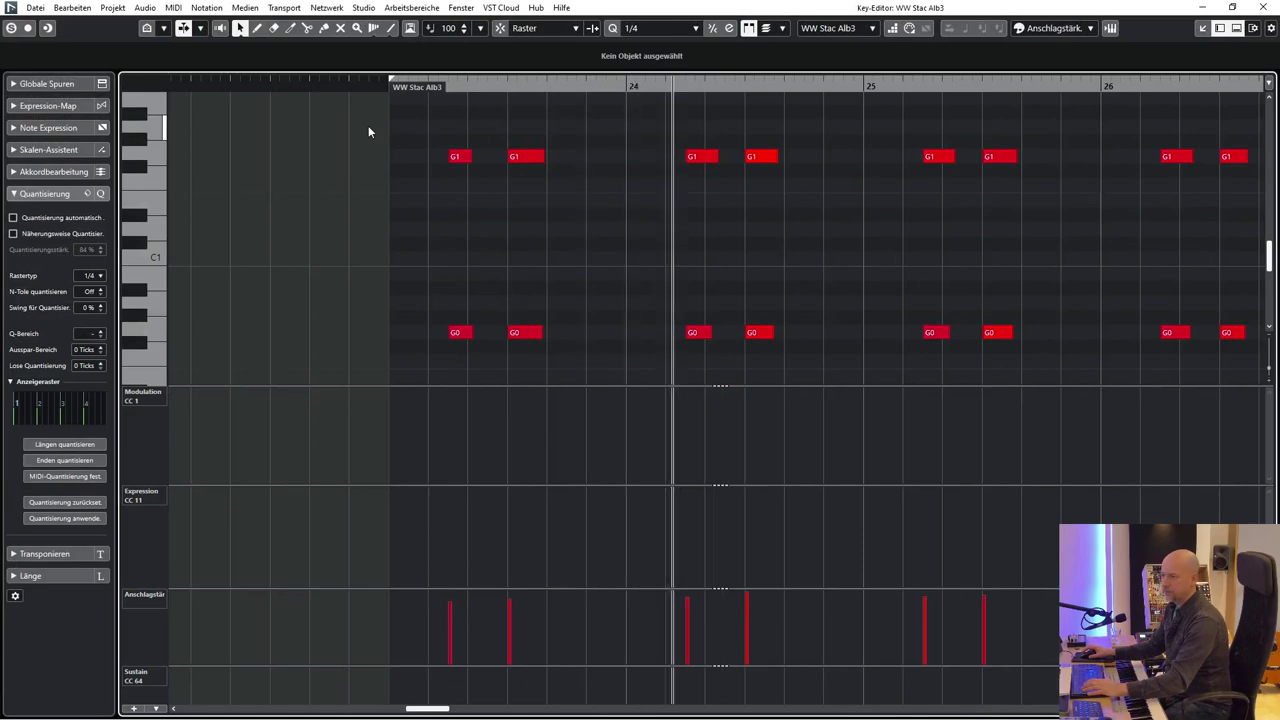
scroll(656, 197, right, 1)
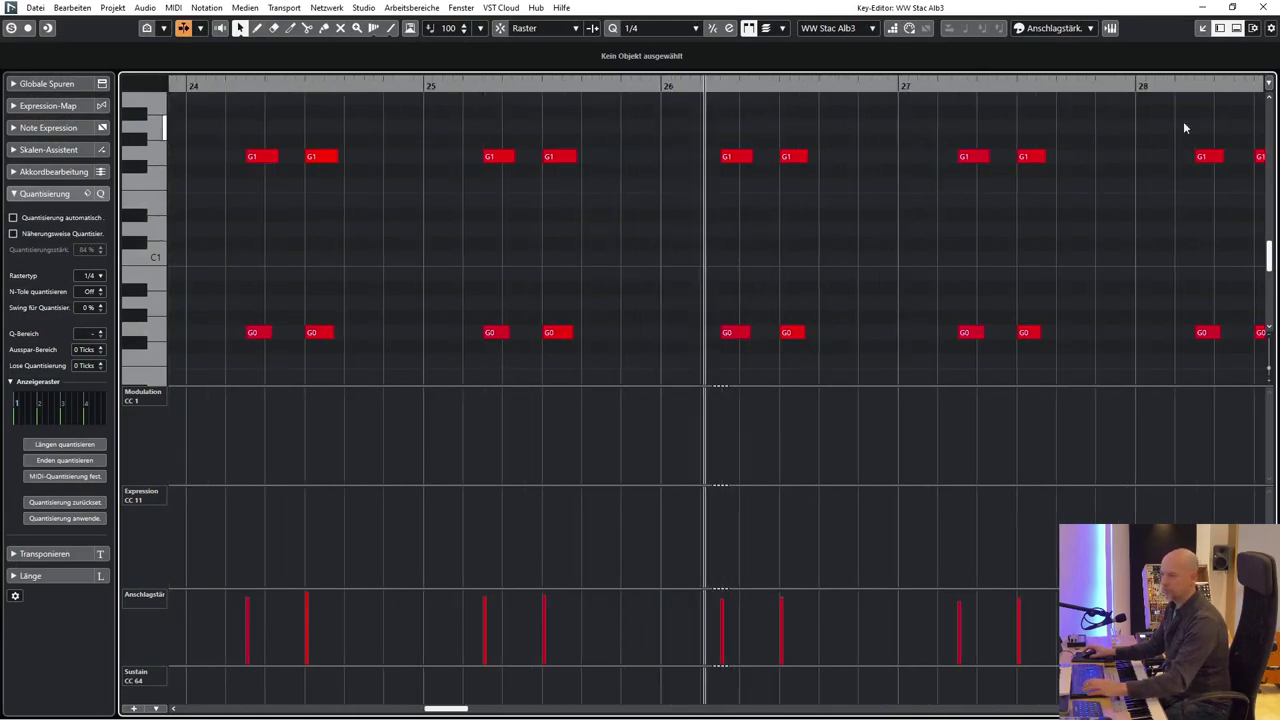
key(Return)
click(981, 411)
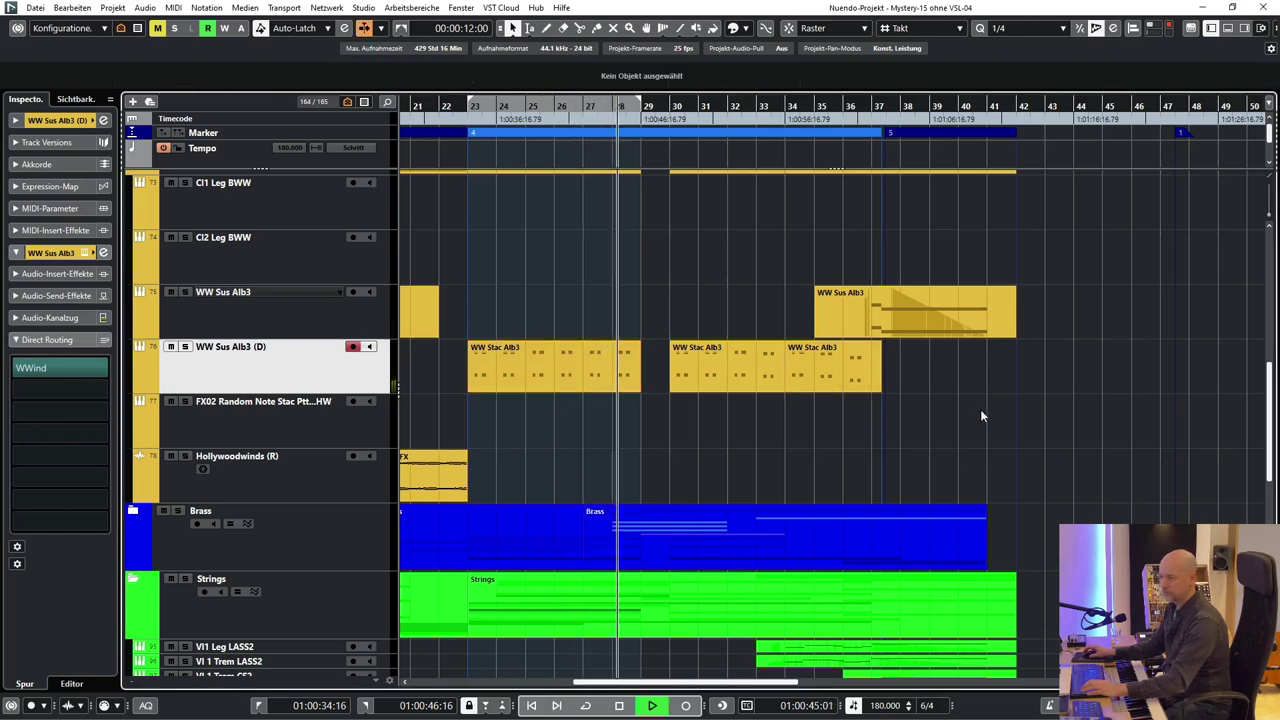
key(space)
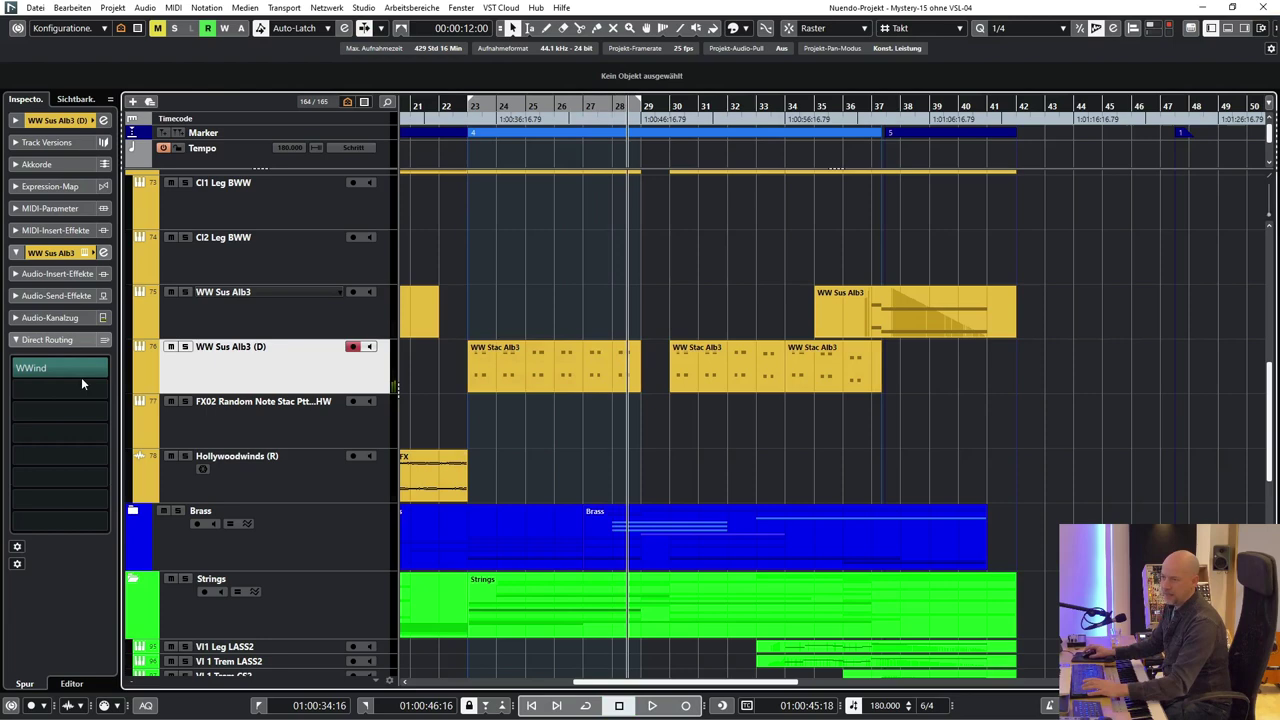
Expand the Brass folder, solo Brass Sect OCB, and play from bar 23
click(131, 511)
scroll(509, 414, down, 10)
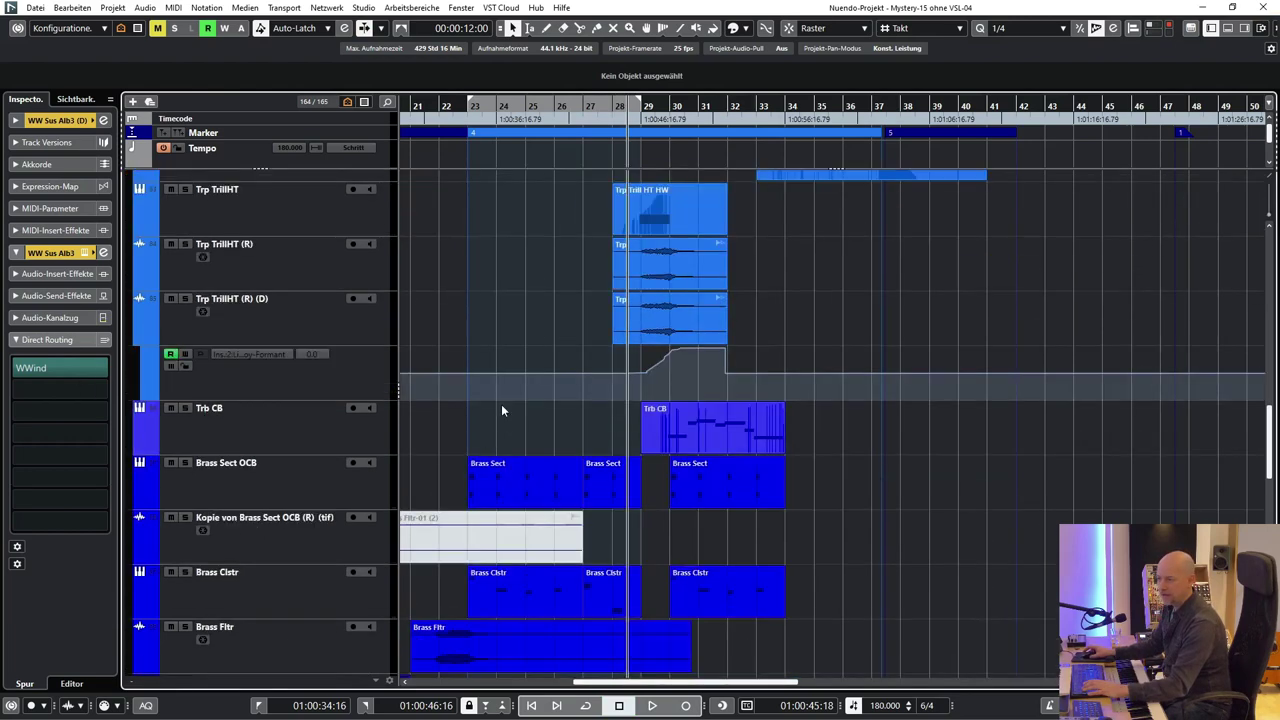
click(186, 462)
scroll(407, 489, up, 12)
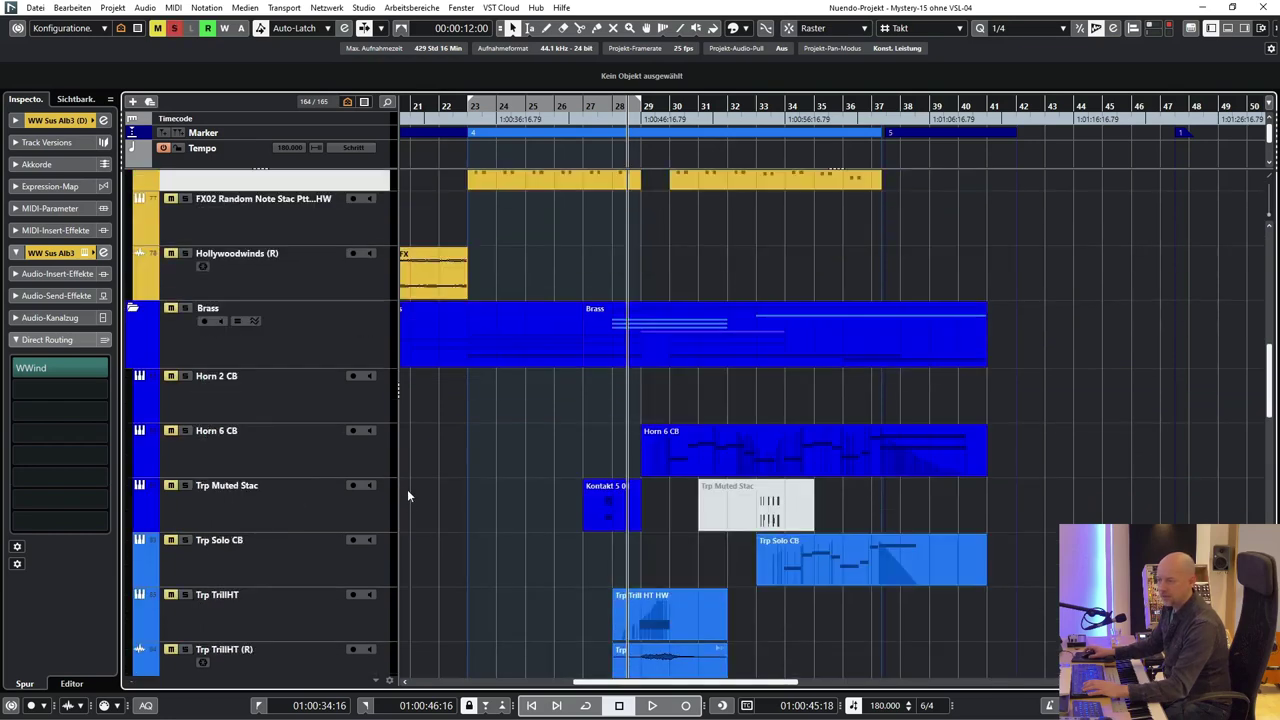
scroll(405, 490, down, 8)
key(KP_0)
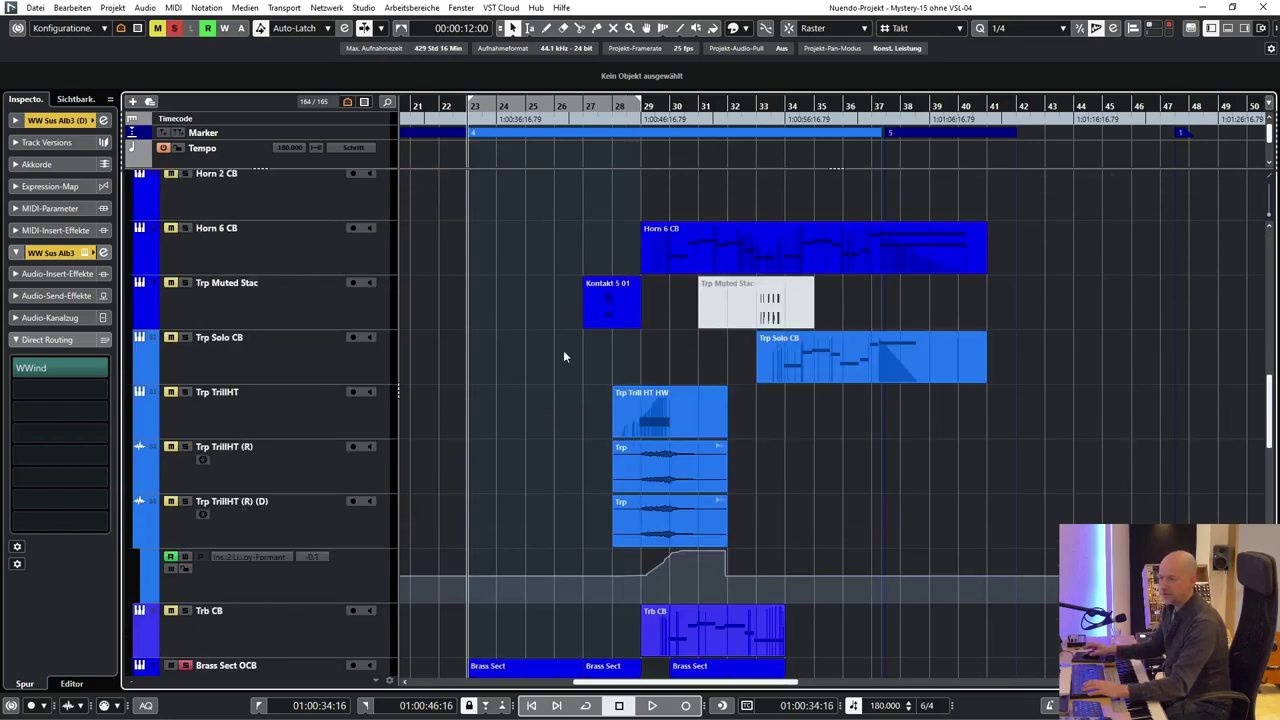
key(space)
Also solo WW Sus Alb3 (D) and select the first WW Stac Alb3 part
scroll(590, 344, down, 5)
scroll(591, 344, up, 5)
scroll(591, 344, up, 5)
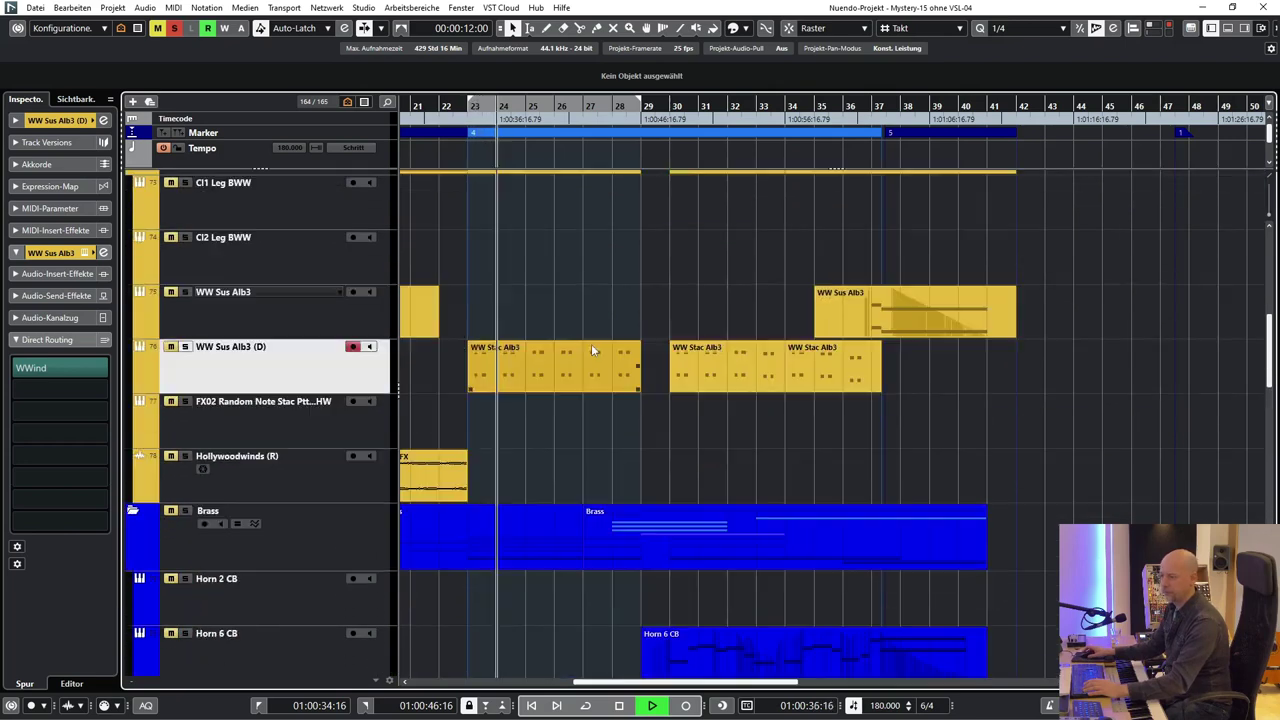
click(185, 347)
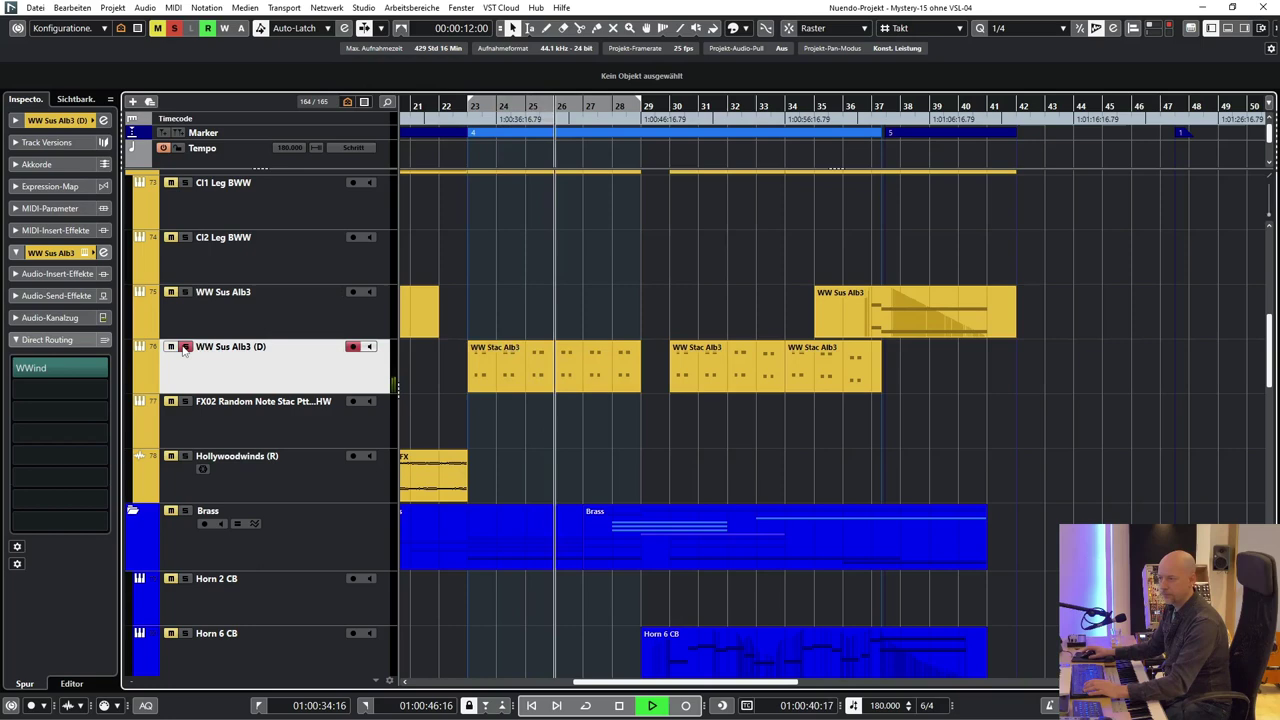
click(613, 377)
View the WW Stac Alb3 part's notes in the Key Editor, then close it and stop playback
double_click(613, 377)
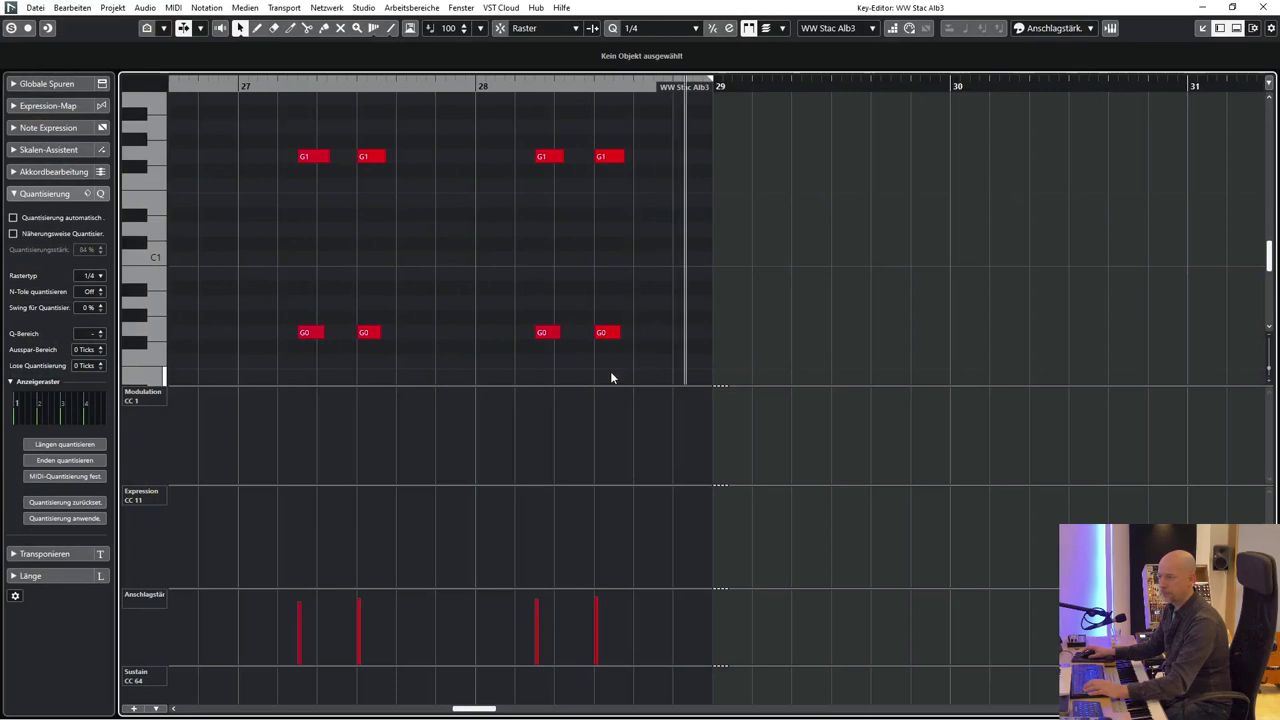
scroll(606, 315, left, 8)
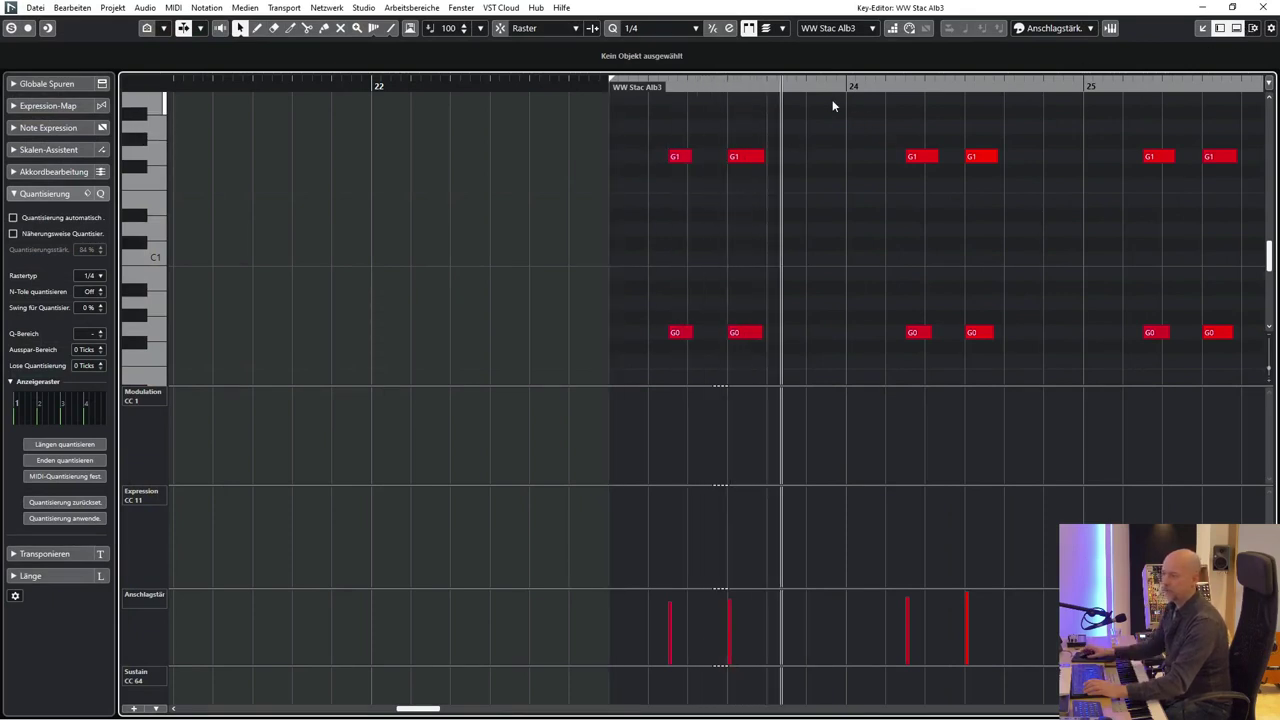
click(1266, 8)
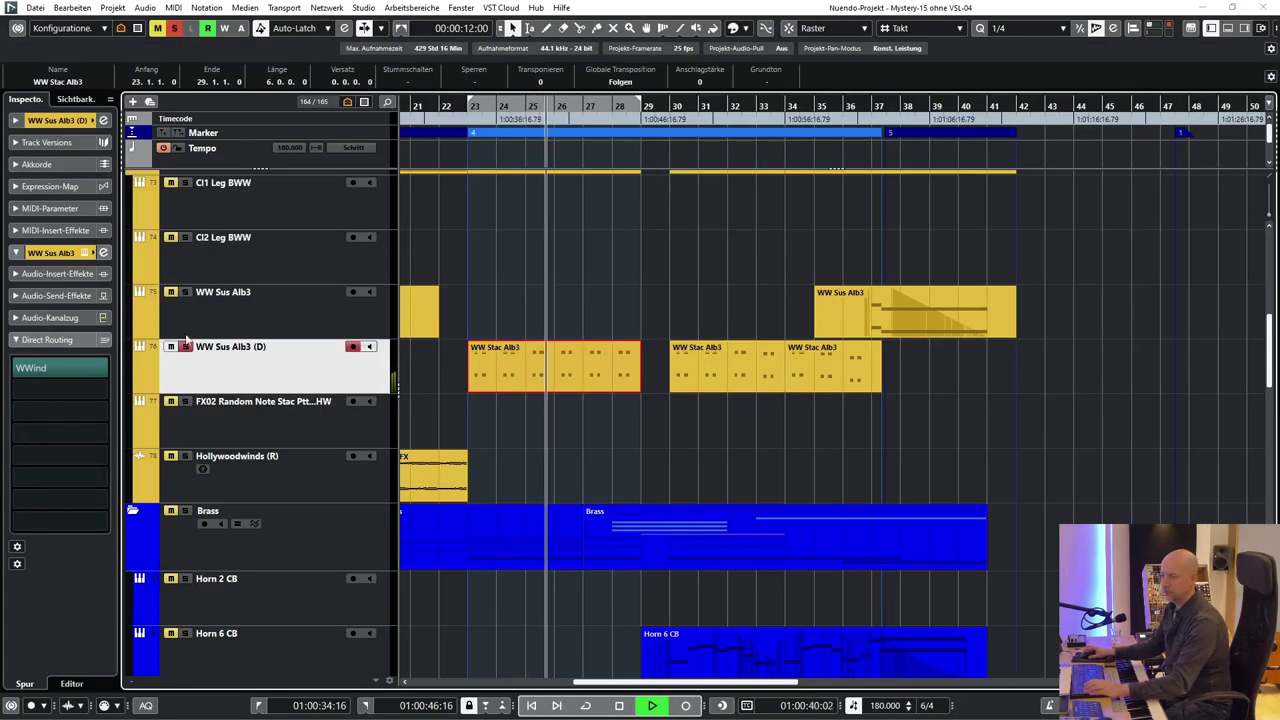
key(space)
Open the Brass Stc Alb3 part, play its staccato notes, and return to the arrangement
scroll(521, 430, down, 10)
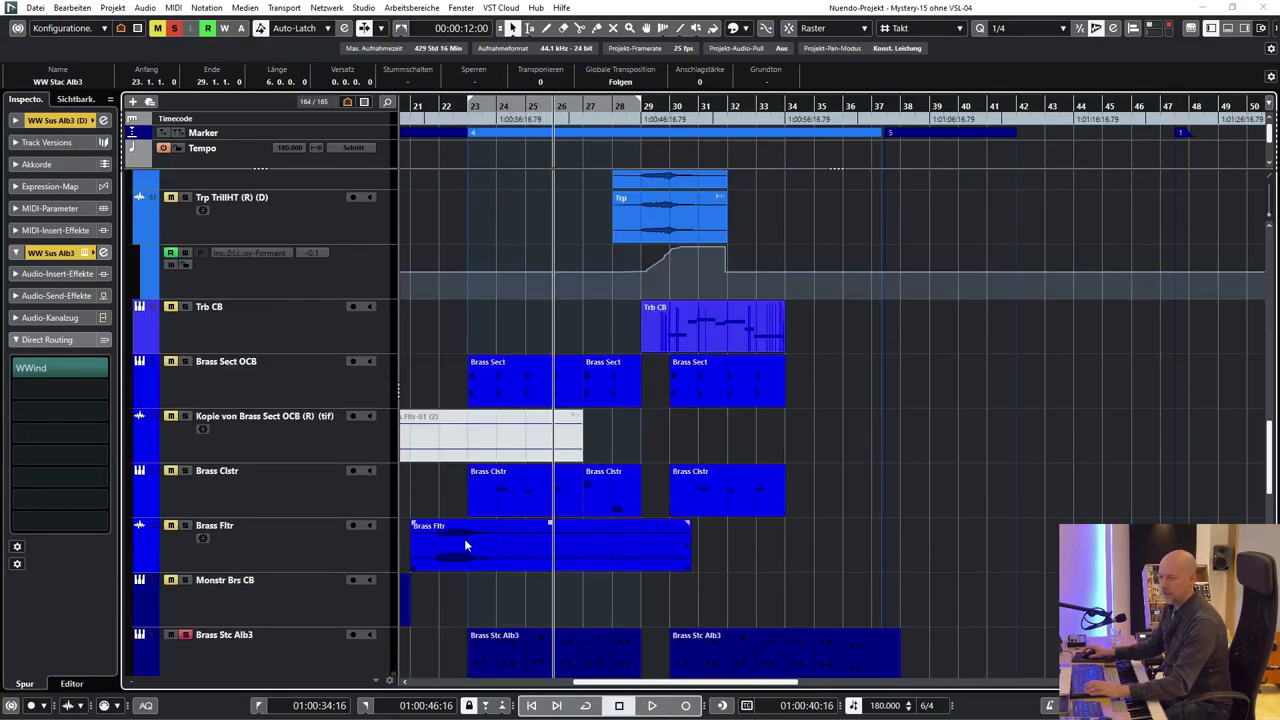
scroll(524, 595, down, 5)
double_click(540, 460)
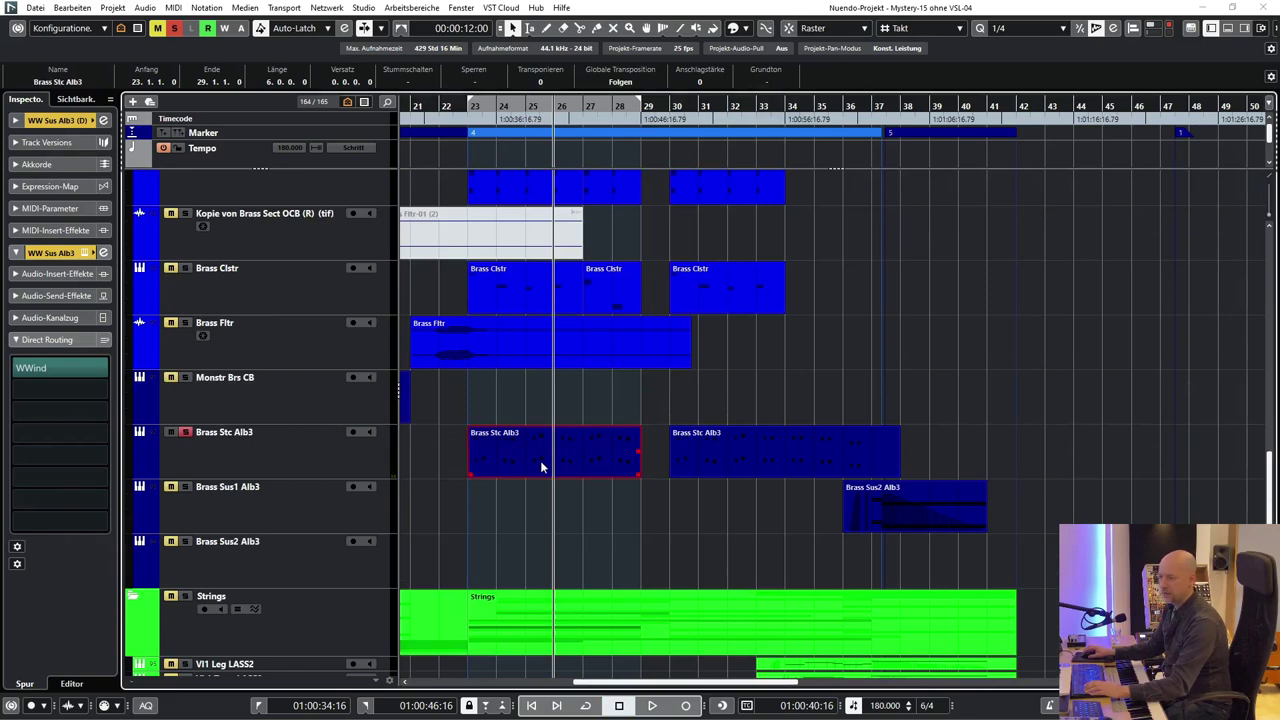
key(space)
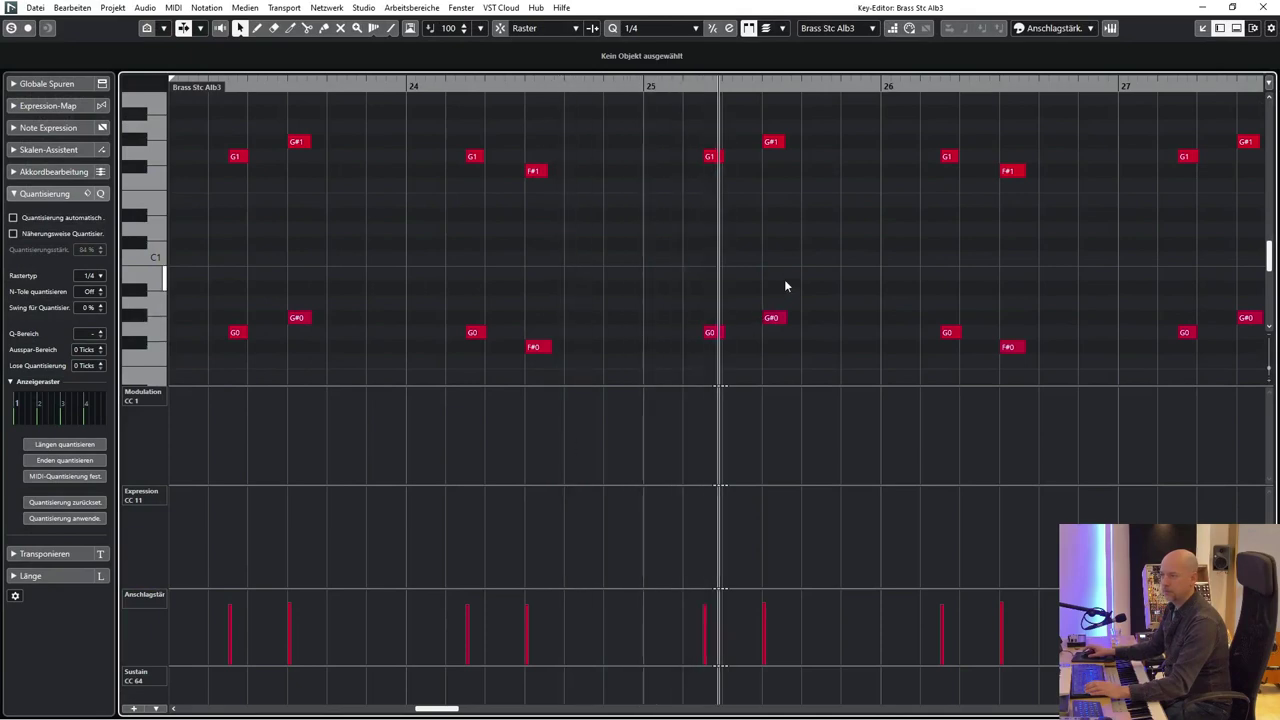
key(ctrl+w)
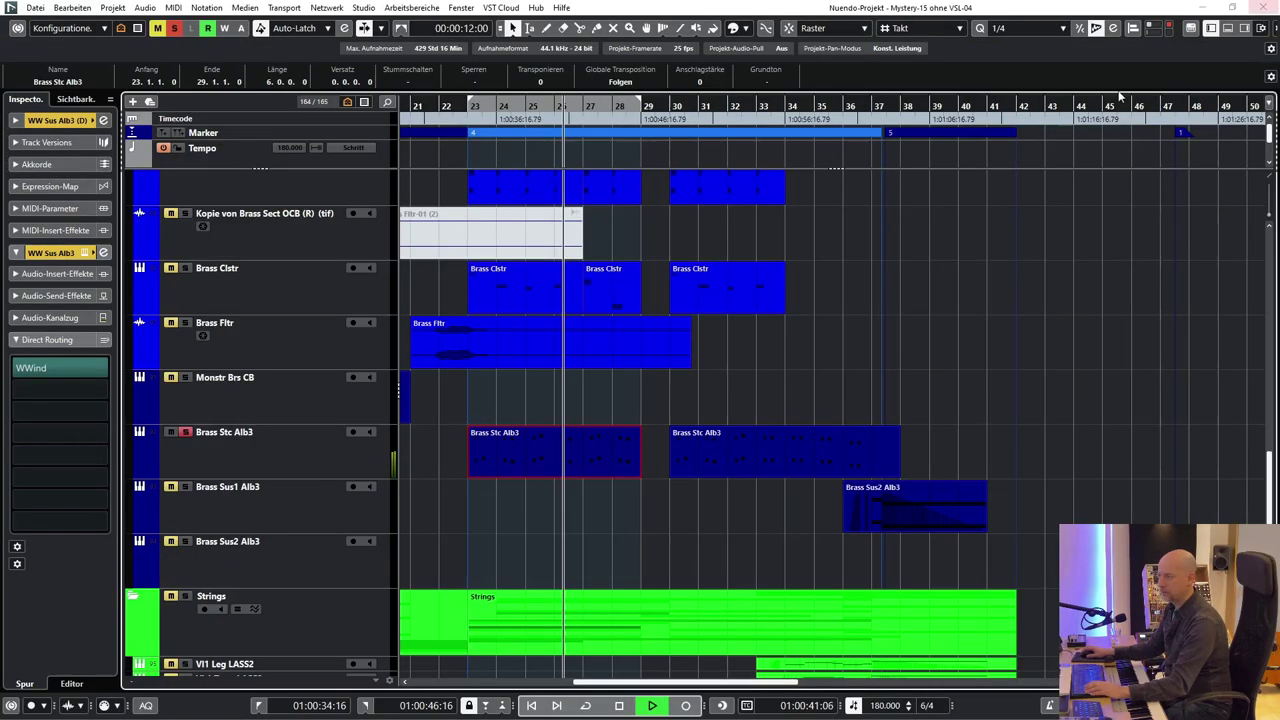
Stop playback and set the playback range to the WW Sus Alb3 part at bars 35–42
key(space)
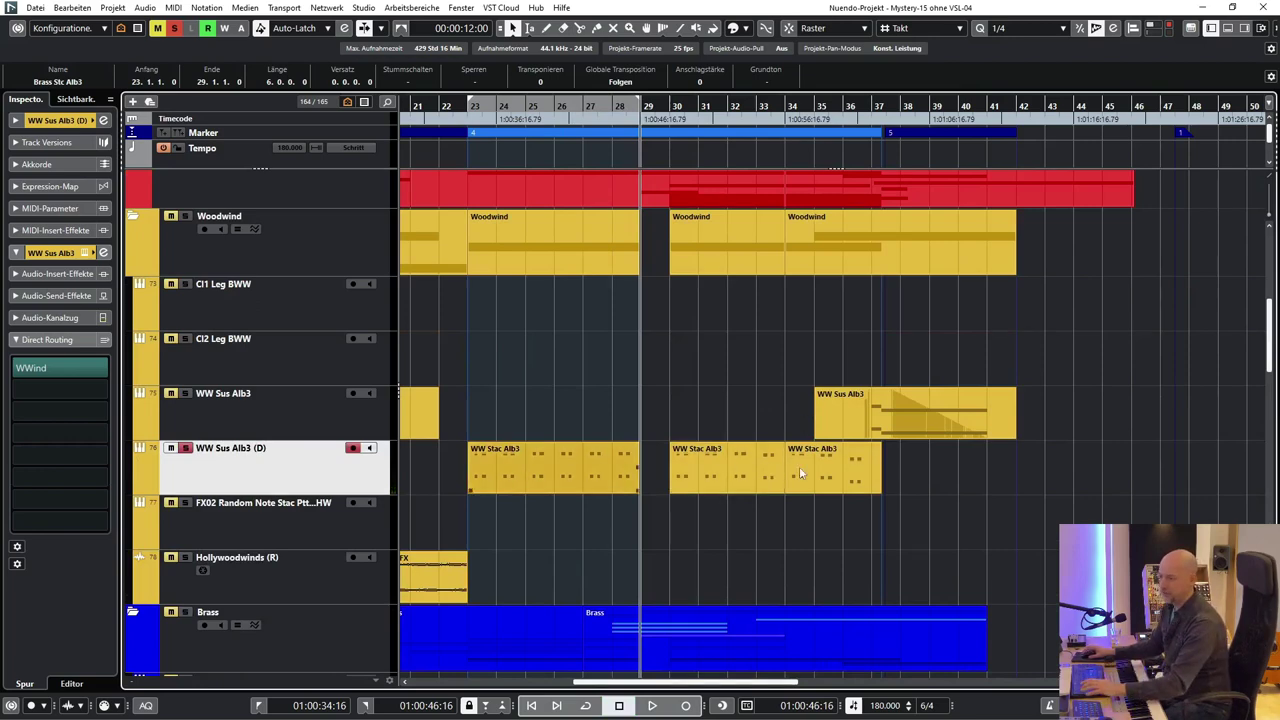
drag(759, 527, 830, 480)
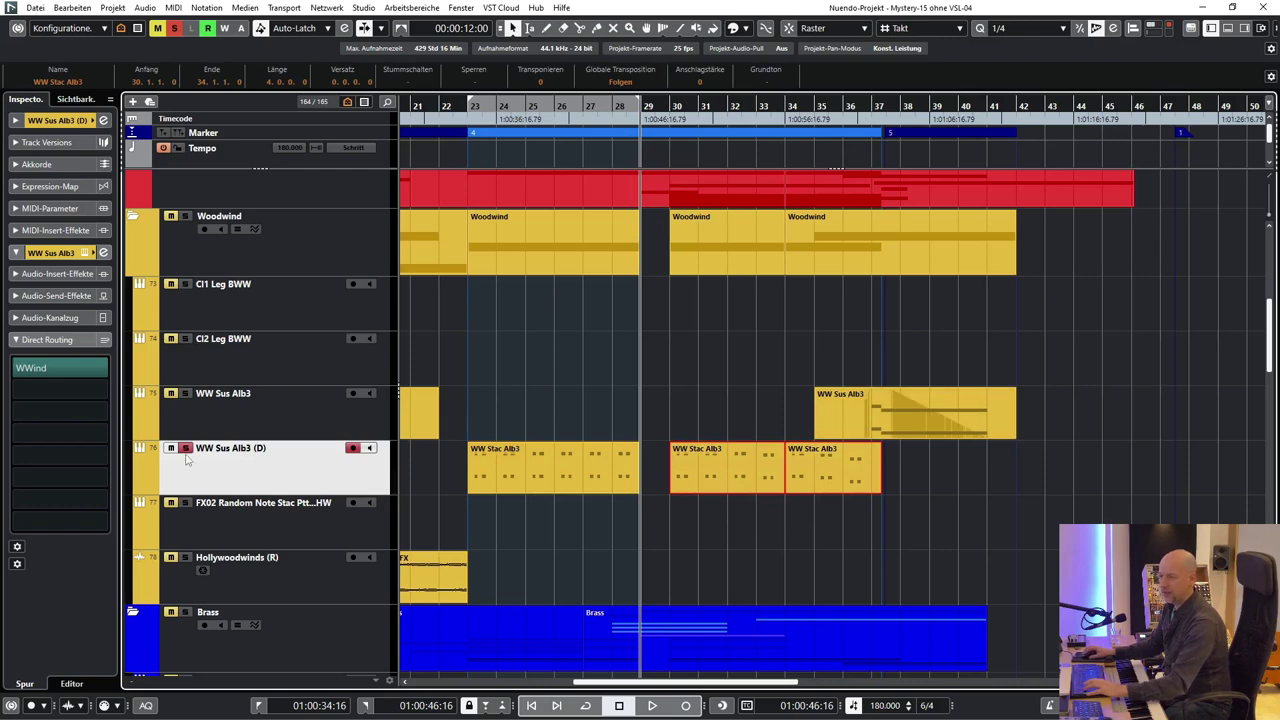
click(954, 413)
key(p)
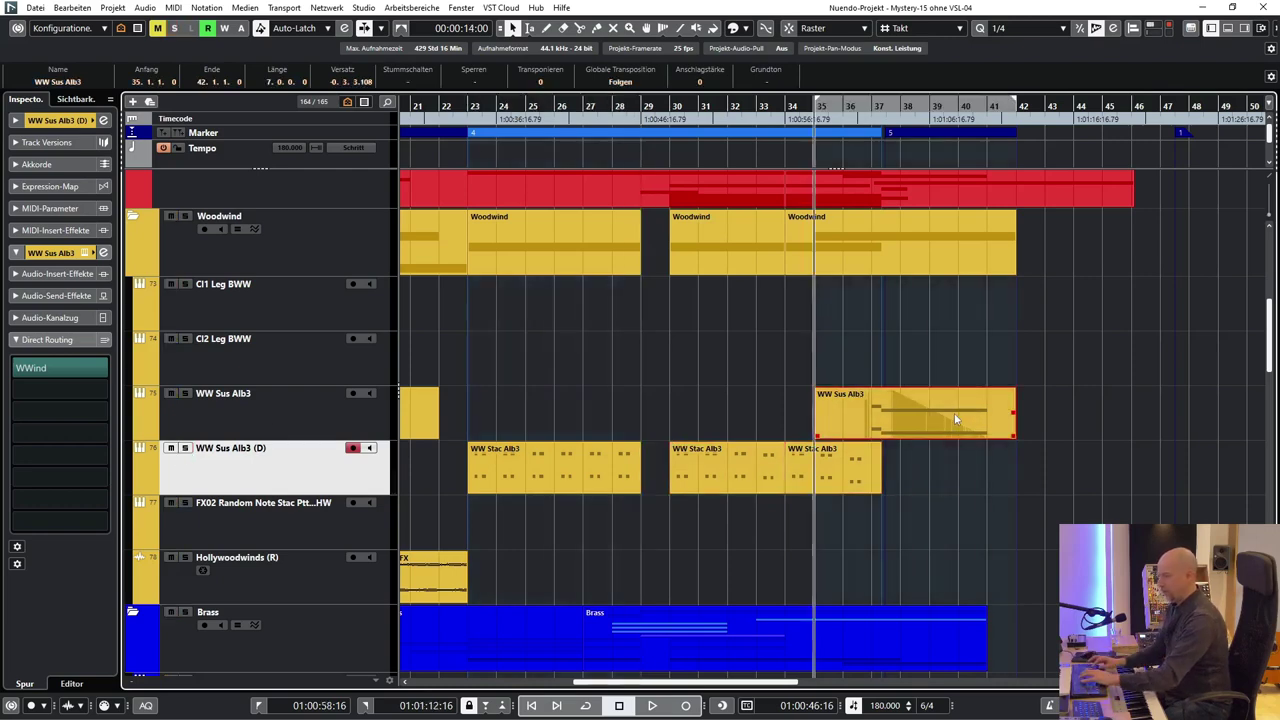
Audition WW Sus Alb3 from around bar 36.5 and from bar 35, clearing the selection
click(857, 106)
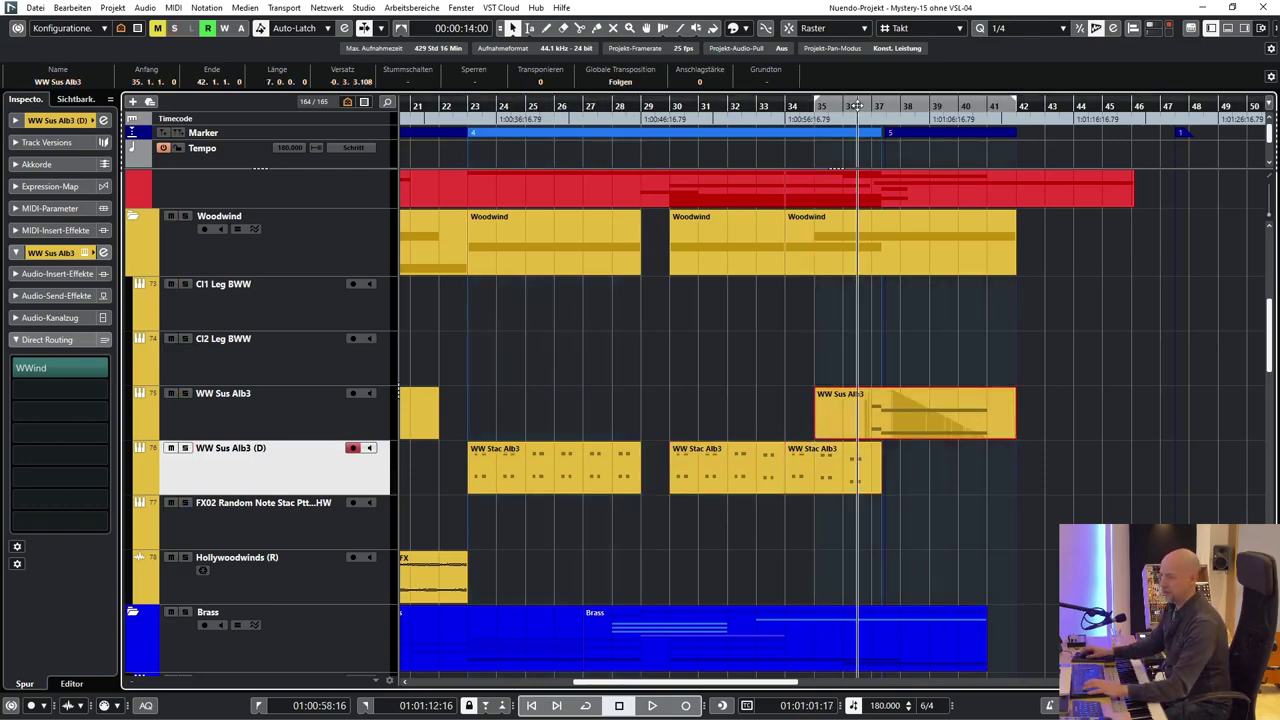
click(260, 398)
key(space)
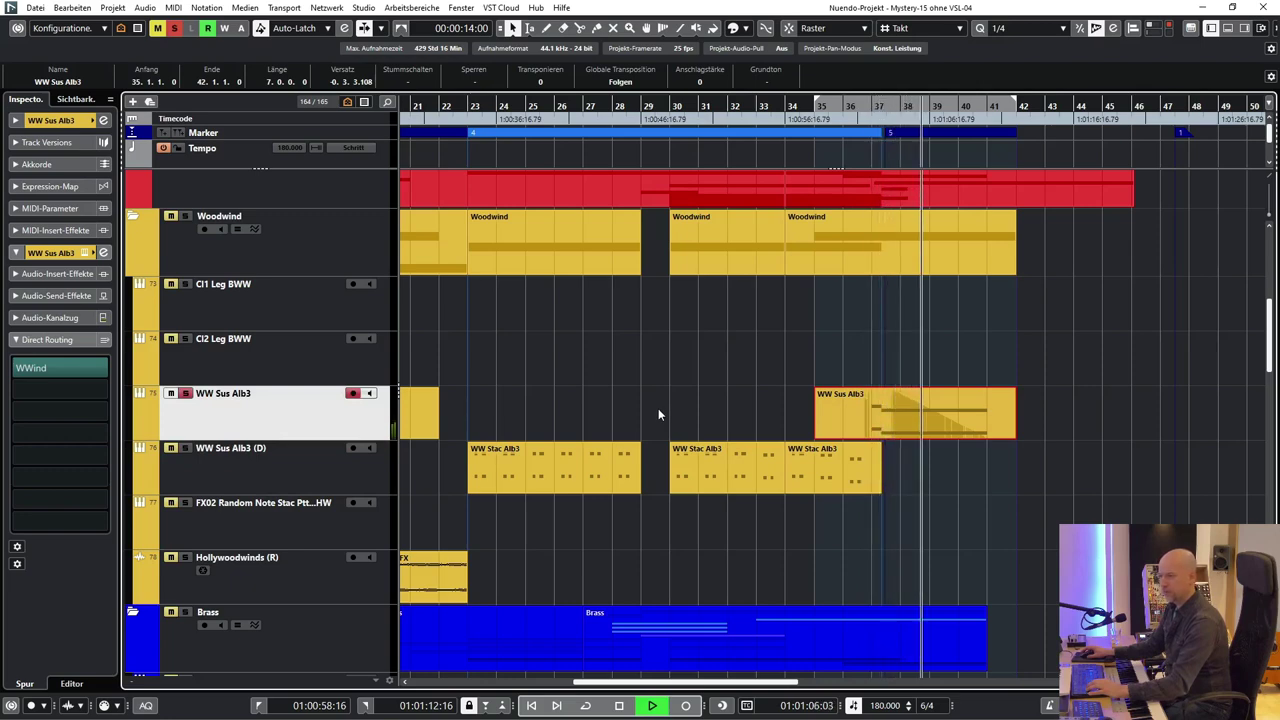
key(space)
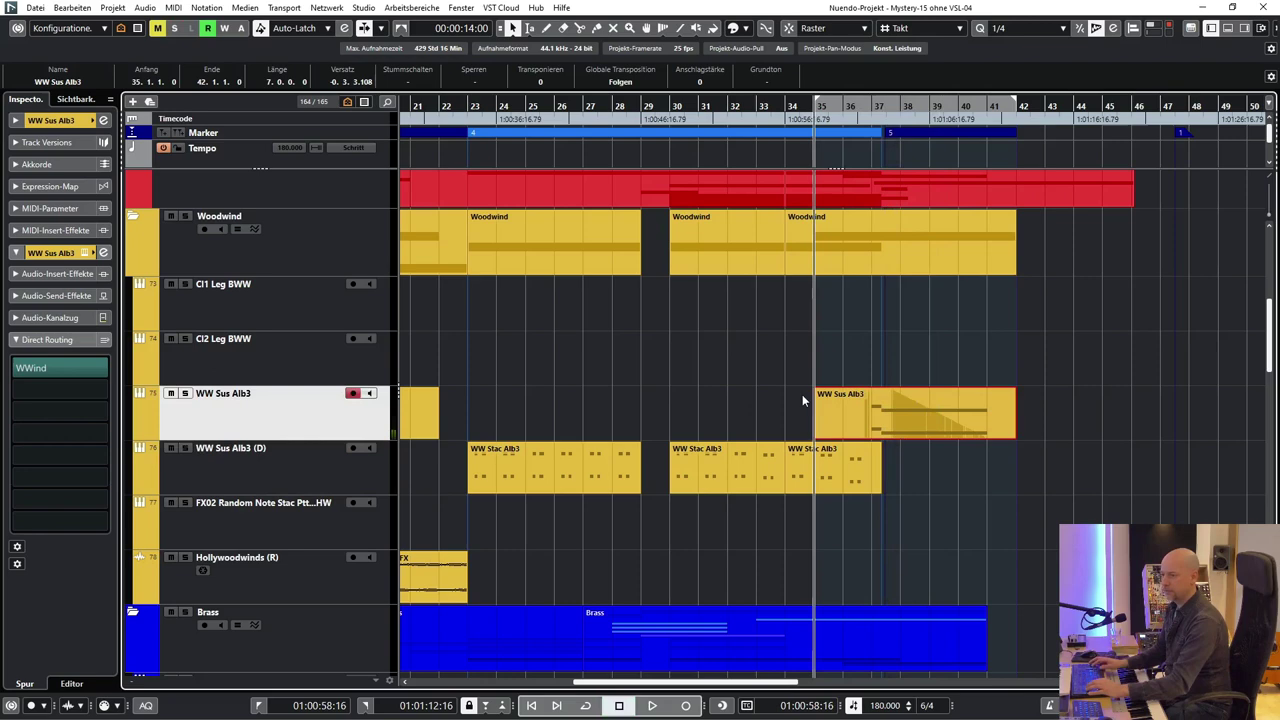
key(space)
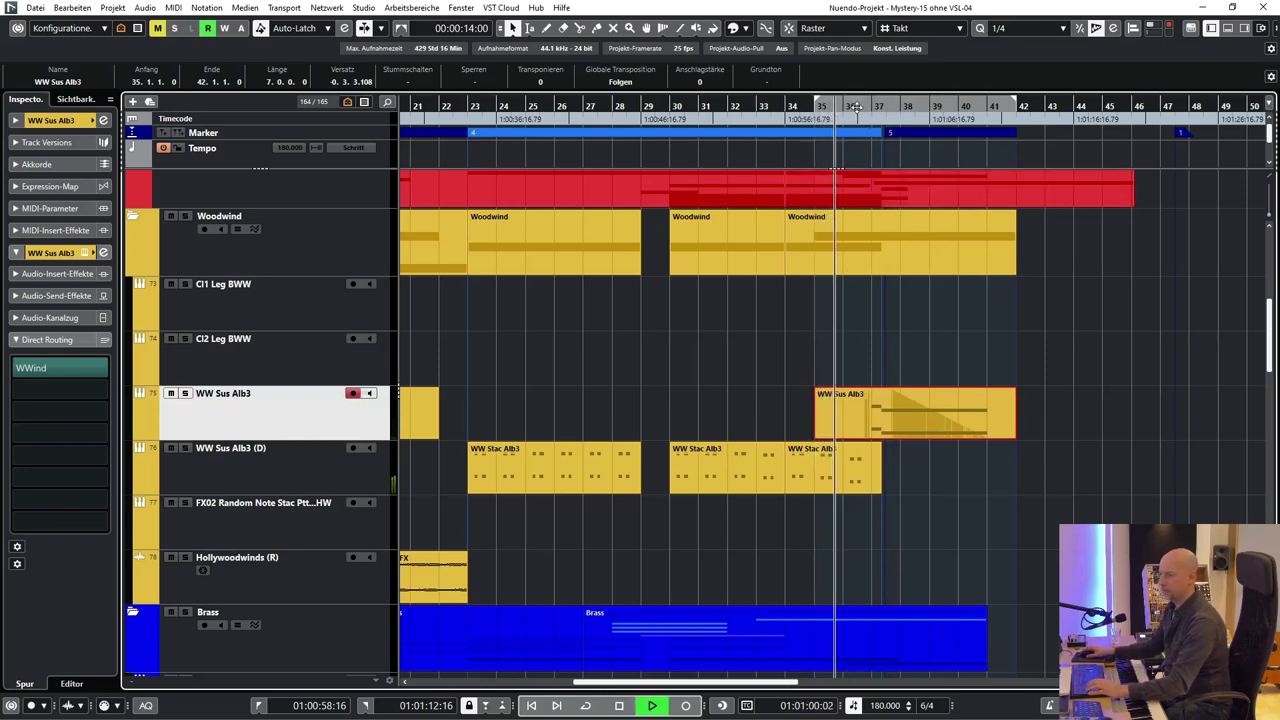
click(998, 337)
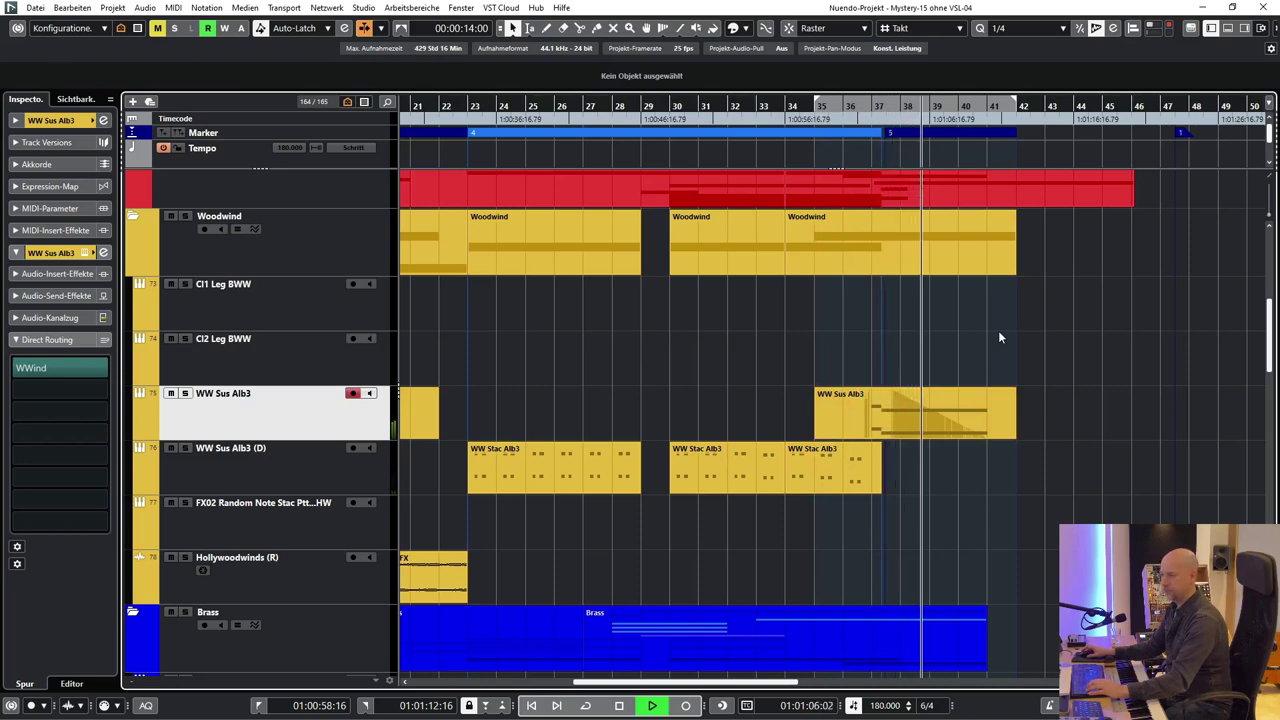
key(space)
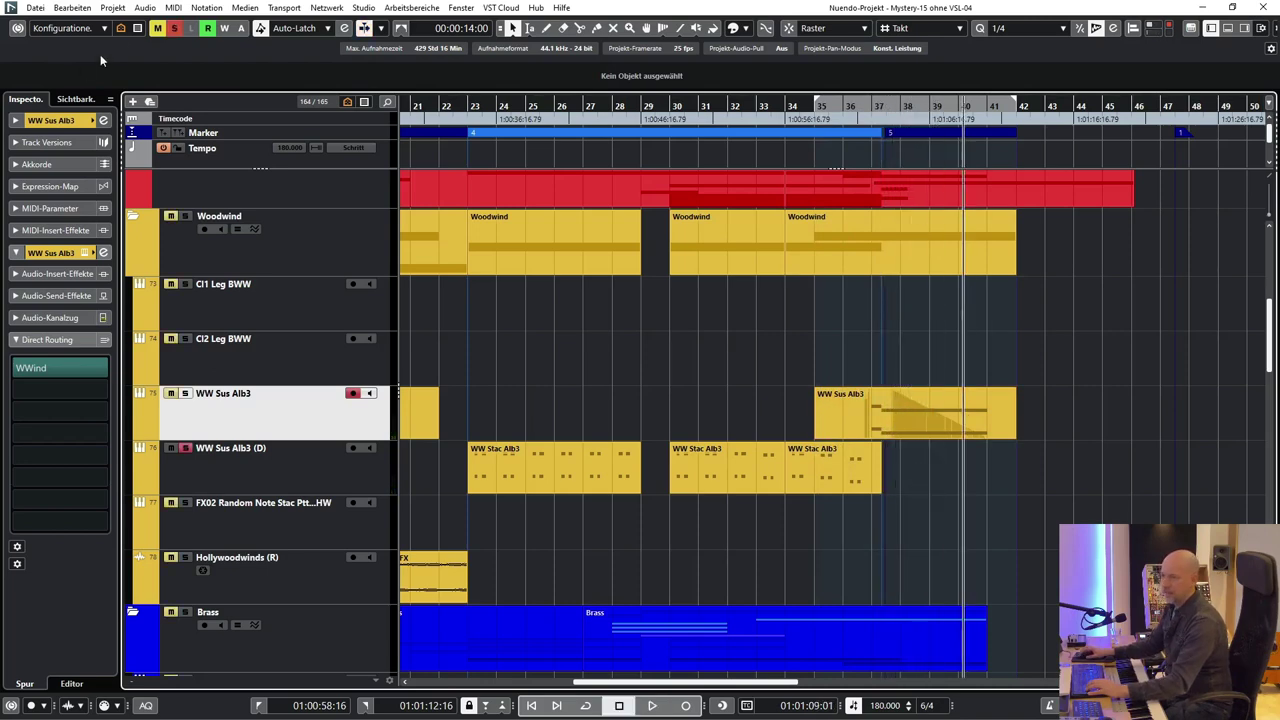
Solo the Brass Sus1 Alb3 layer and play it back
scroll(1219, 486, down, 15)
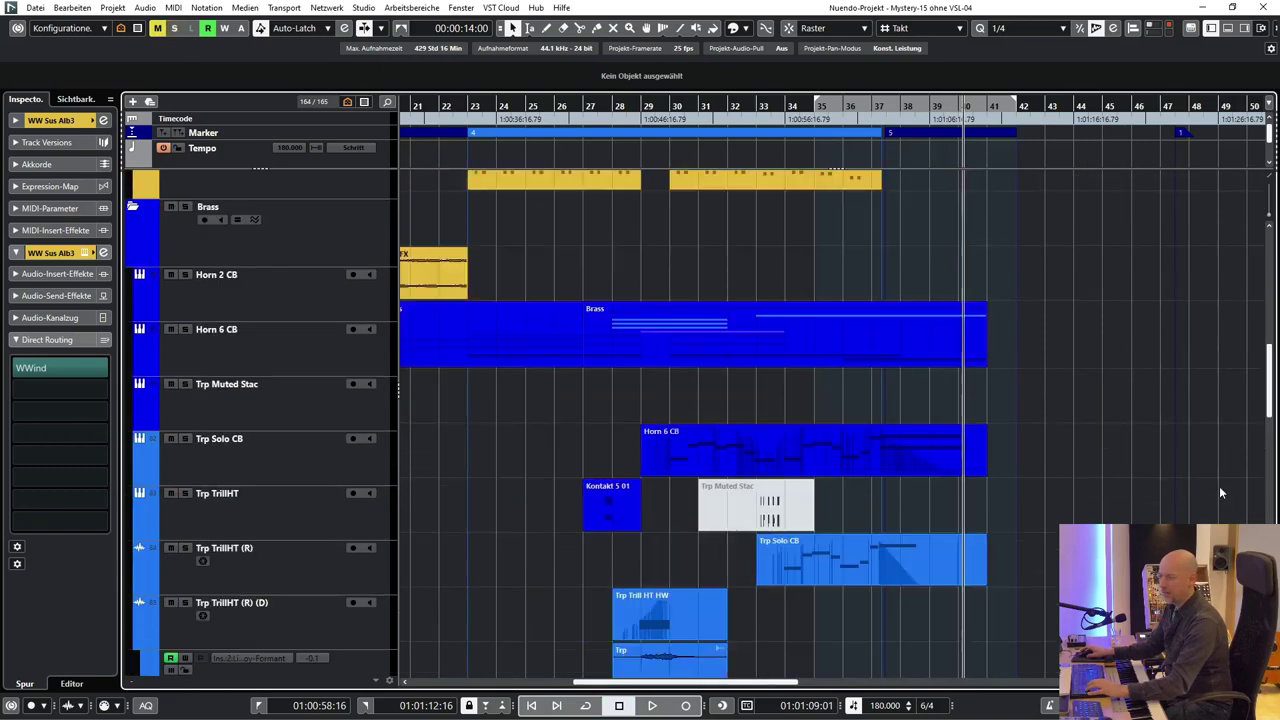
click(1174, 289)
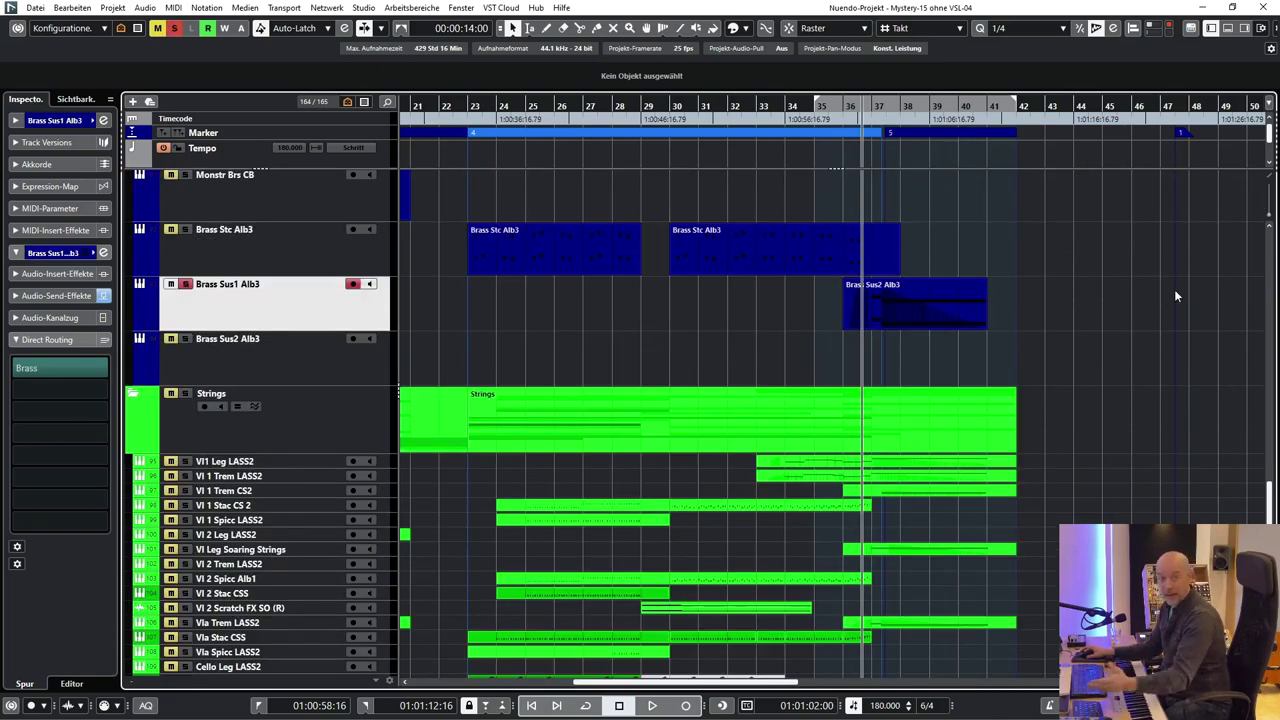
key(space)
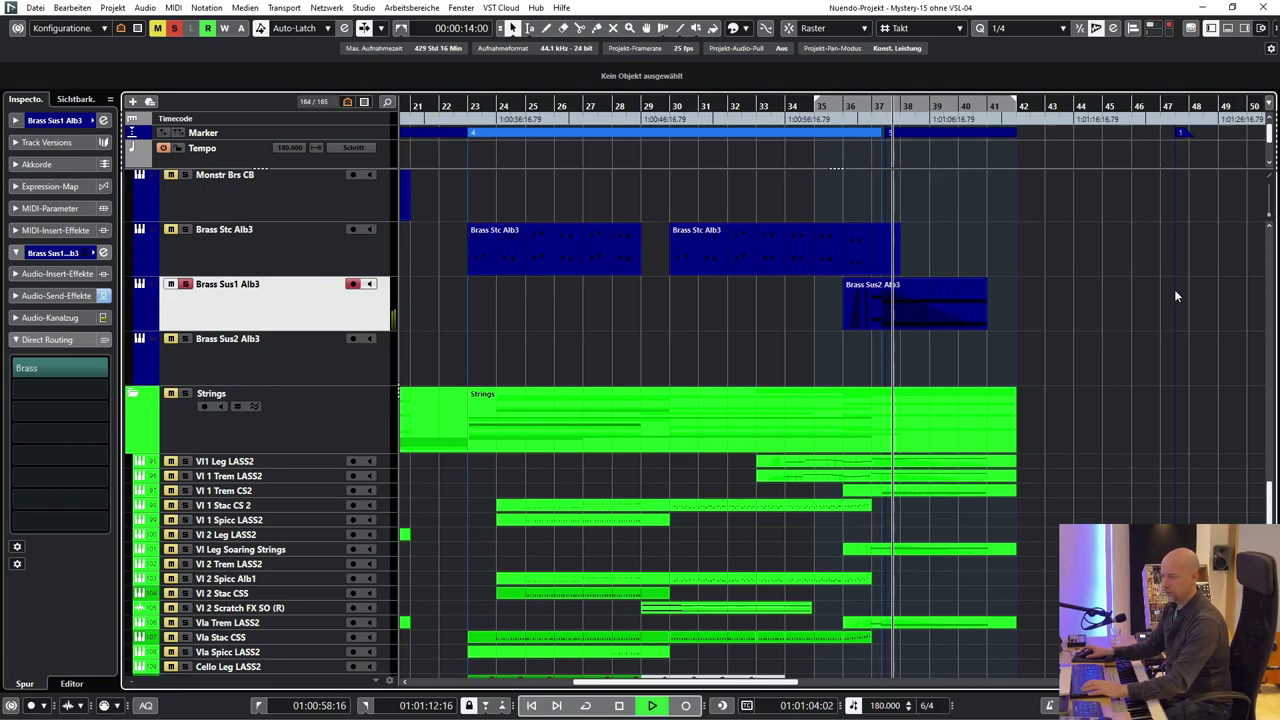
scroll(1174, 289, down, 4)
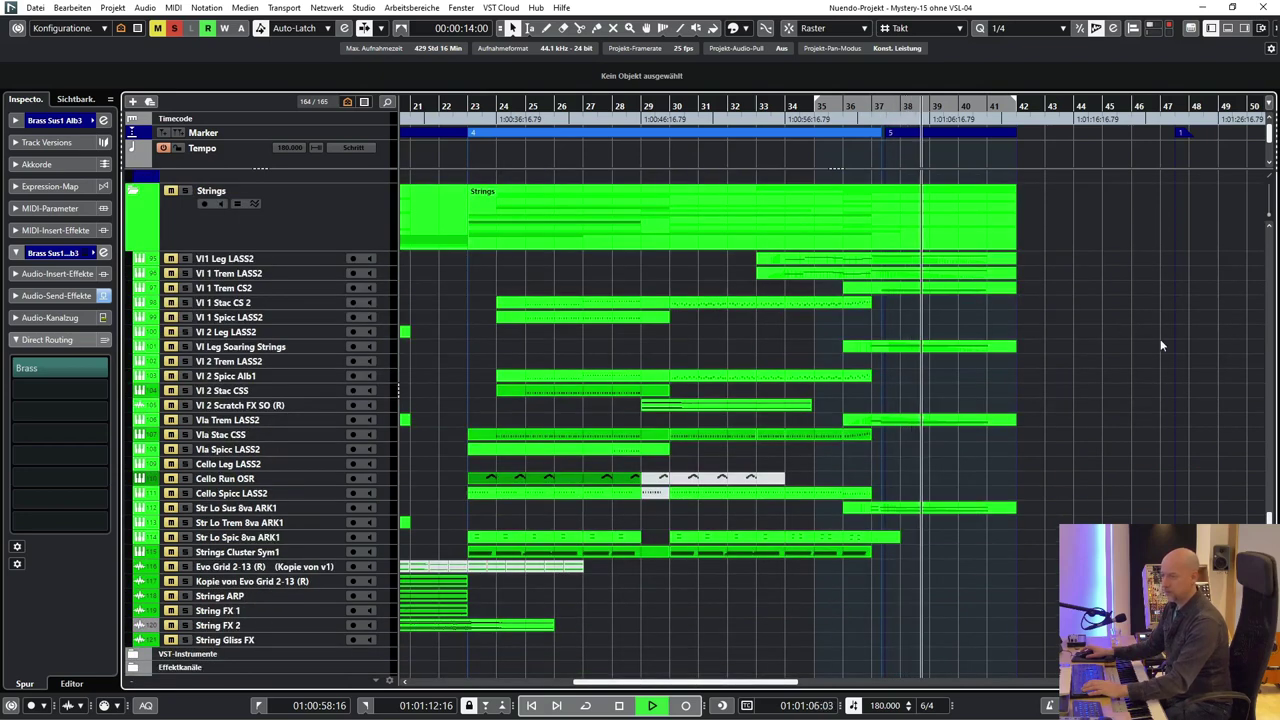
key(space)
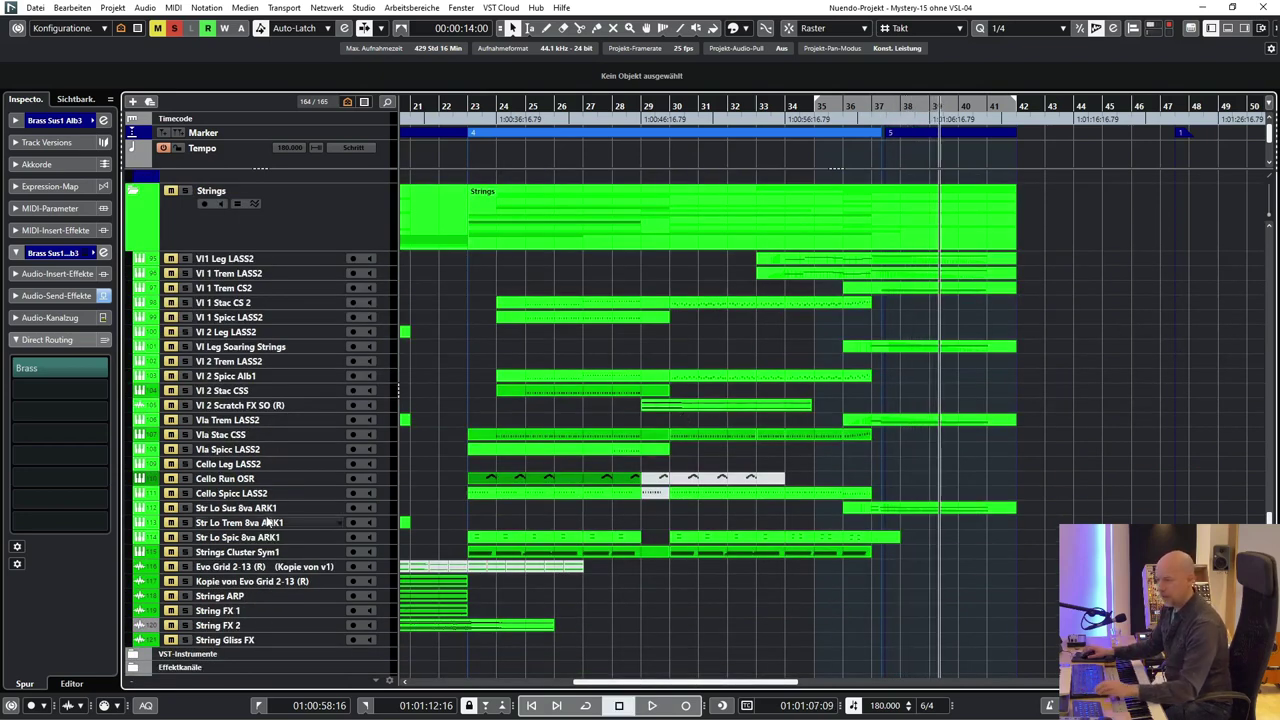
Replay the passage from bars 36 and 37, then solo the WW Sus Alb3 layer too
click(863, 104)
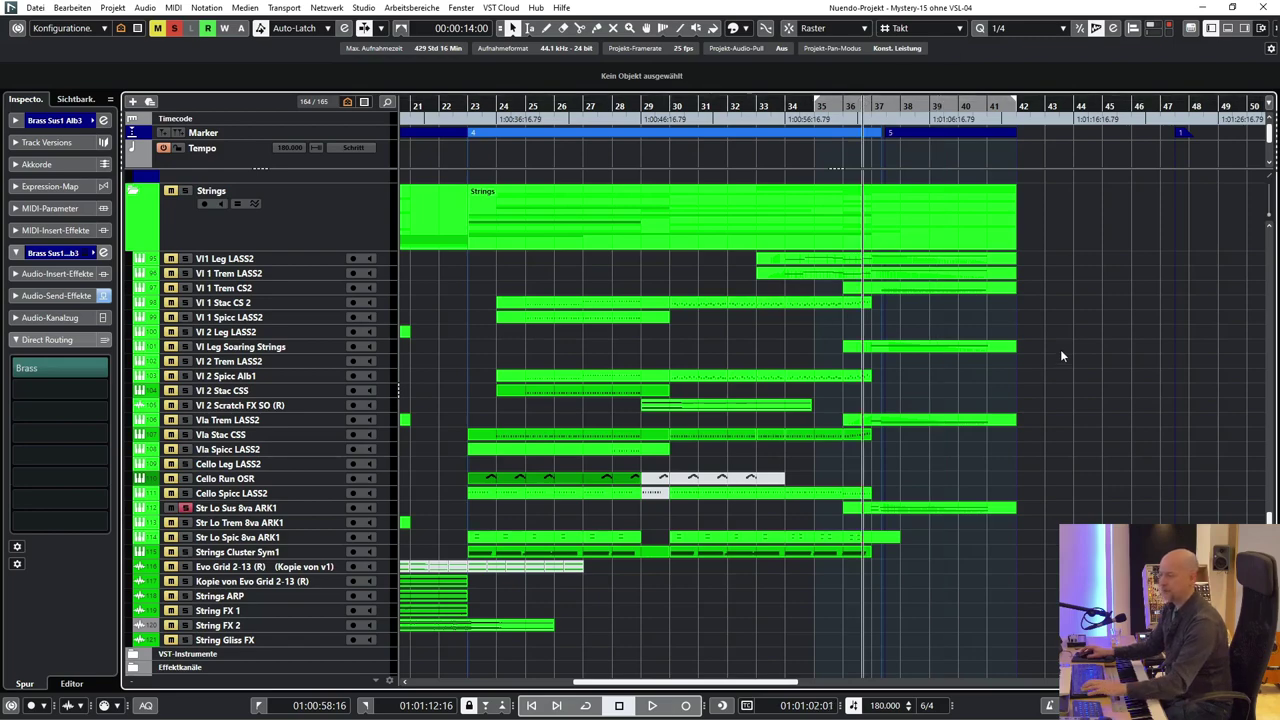
key(space)
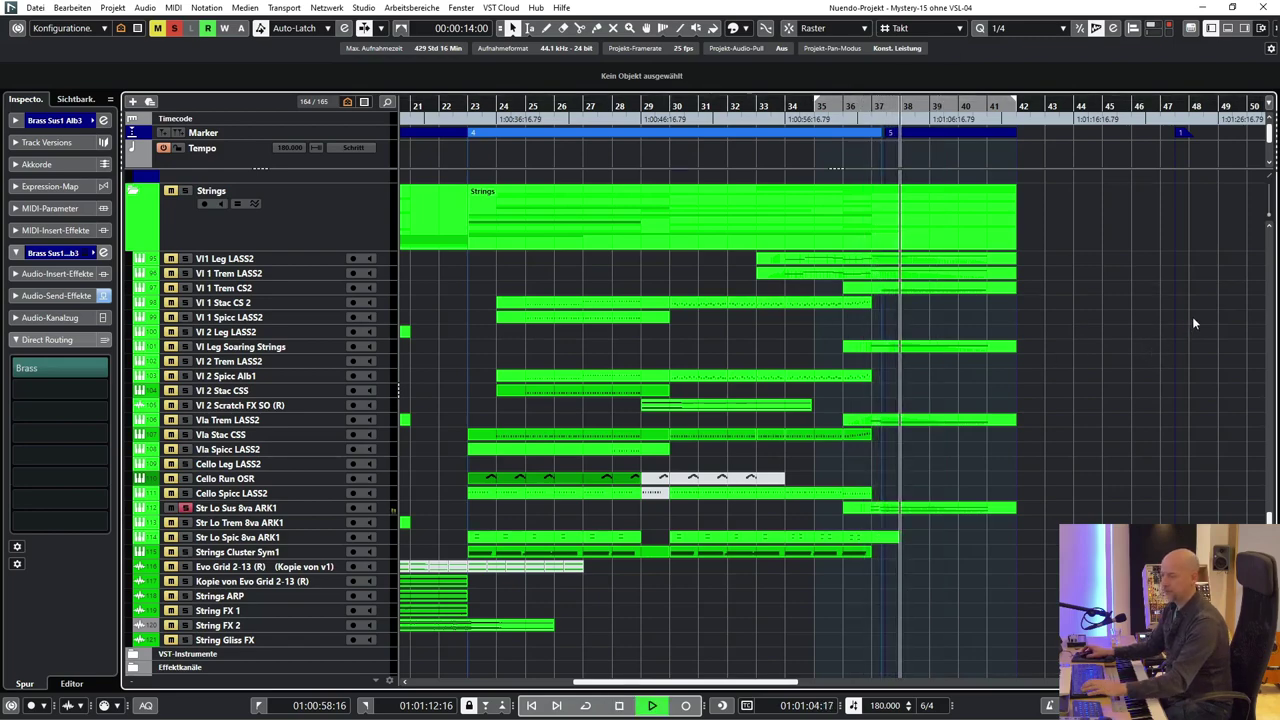
scroll(1192, 316, up, 5)
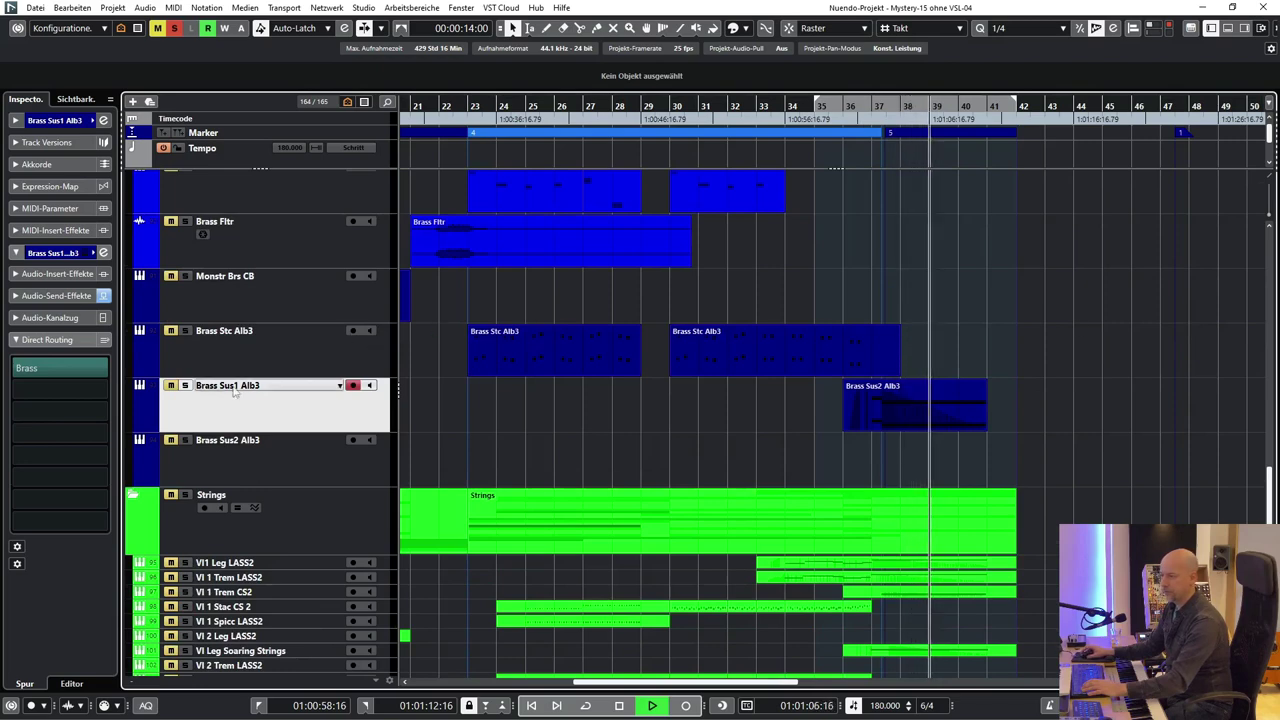
key(space)
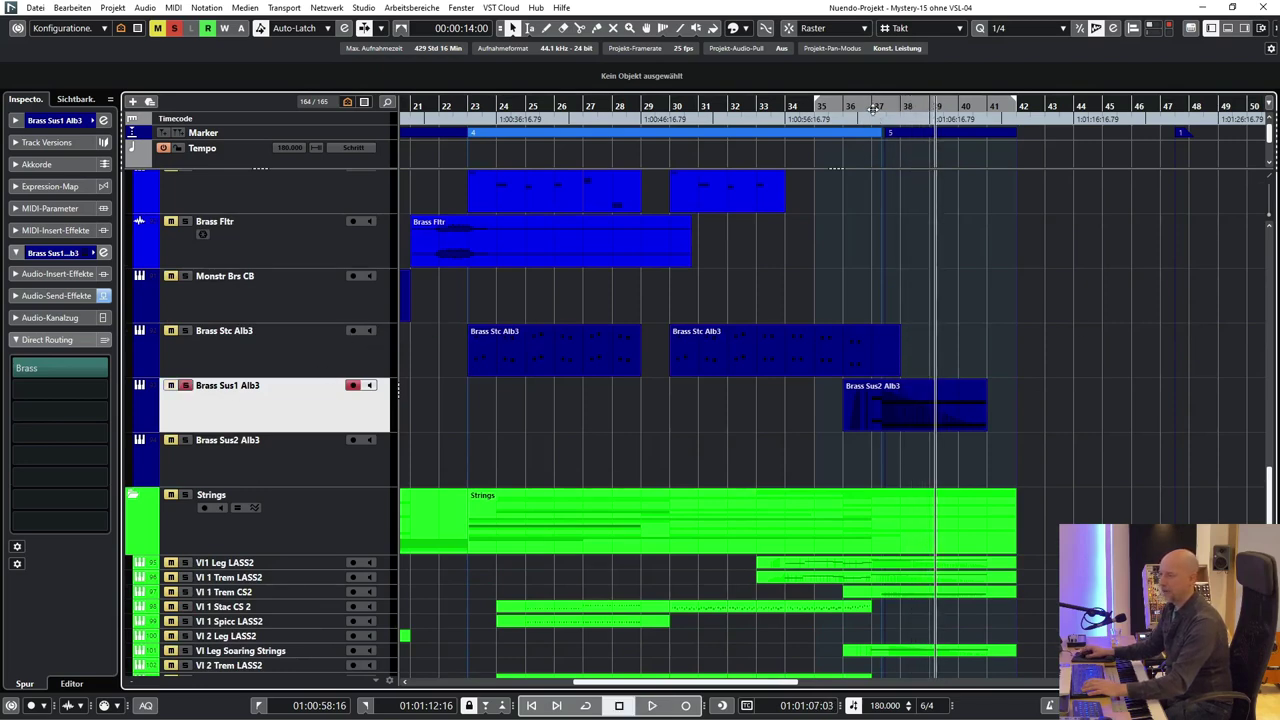
click(874, 107)
key(space)
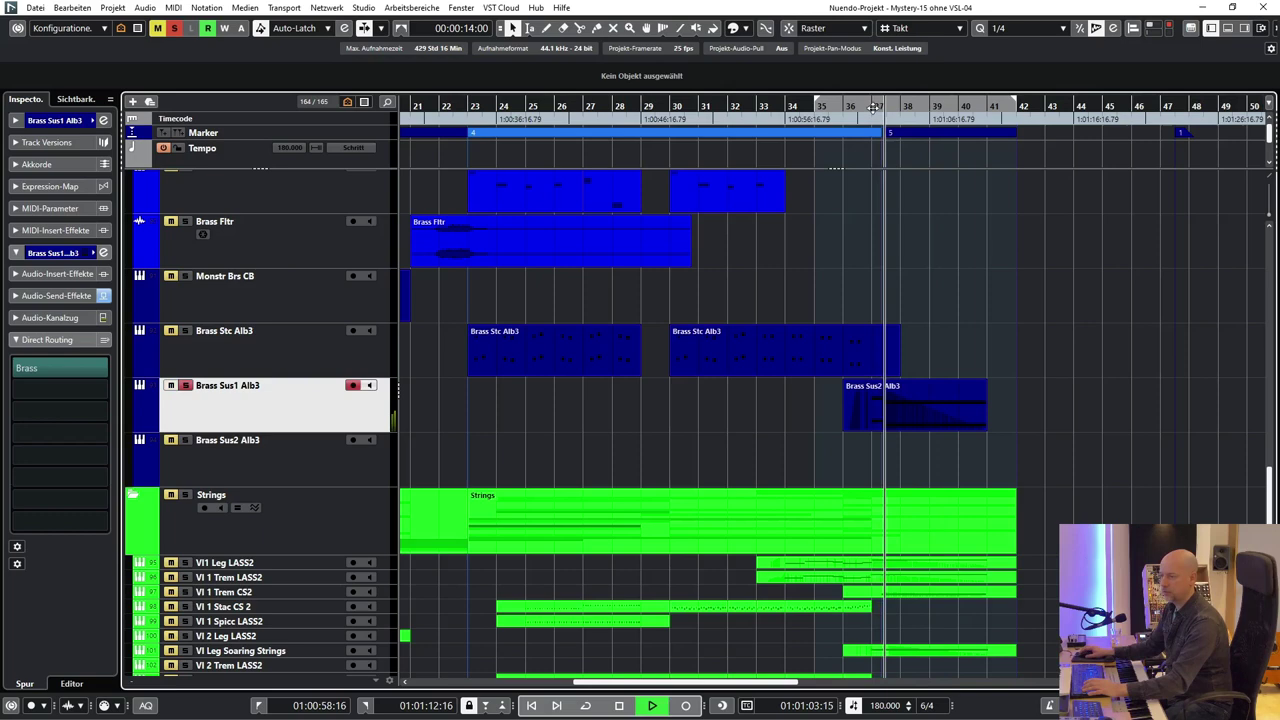
scroll(972, 298, up, 10)
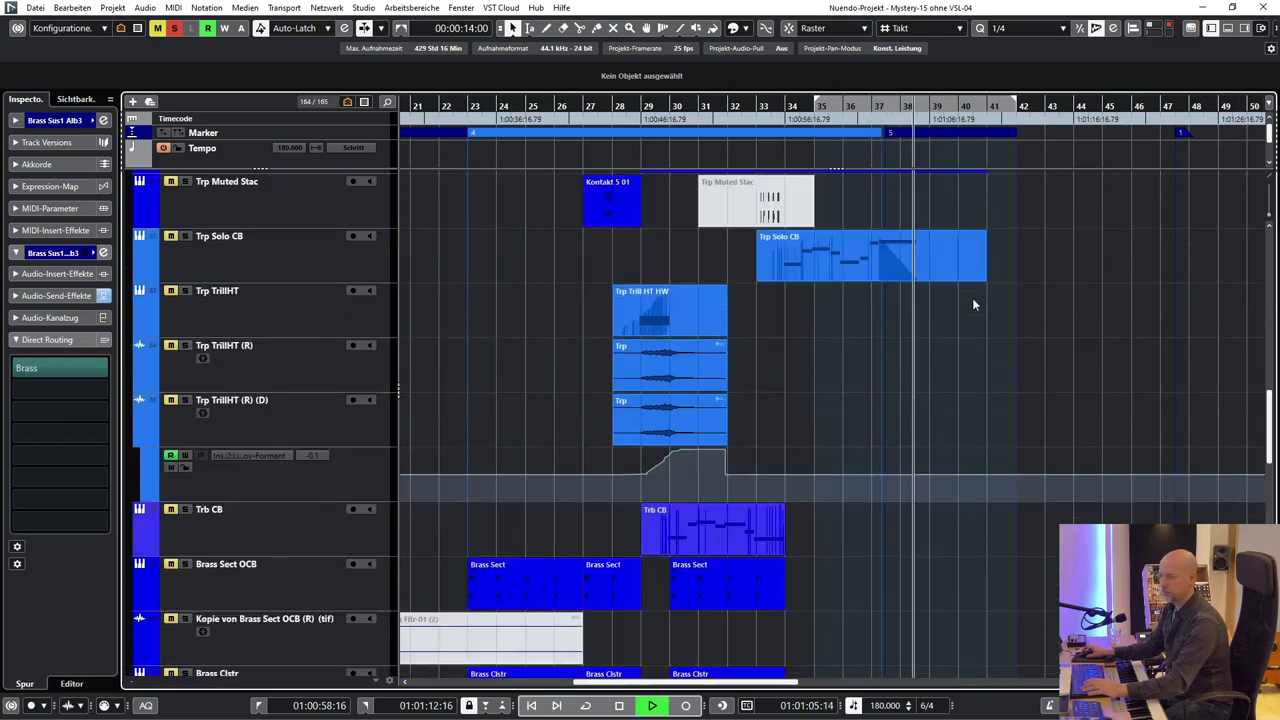
key(space)
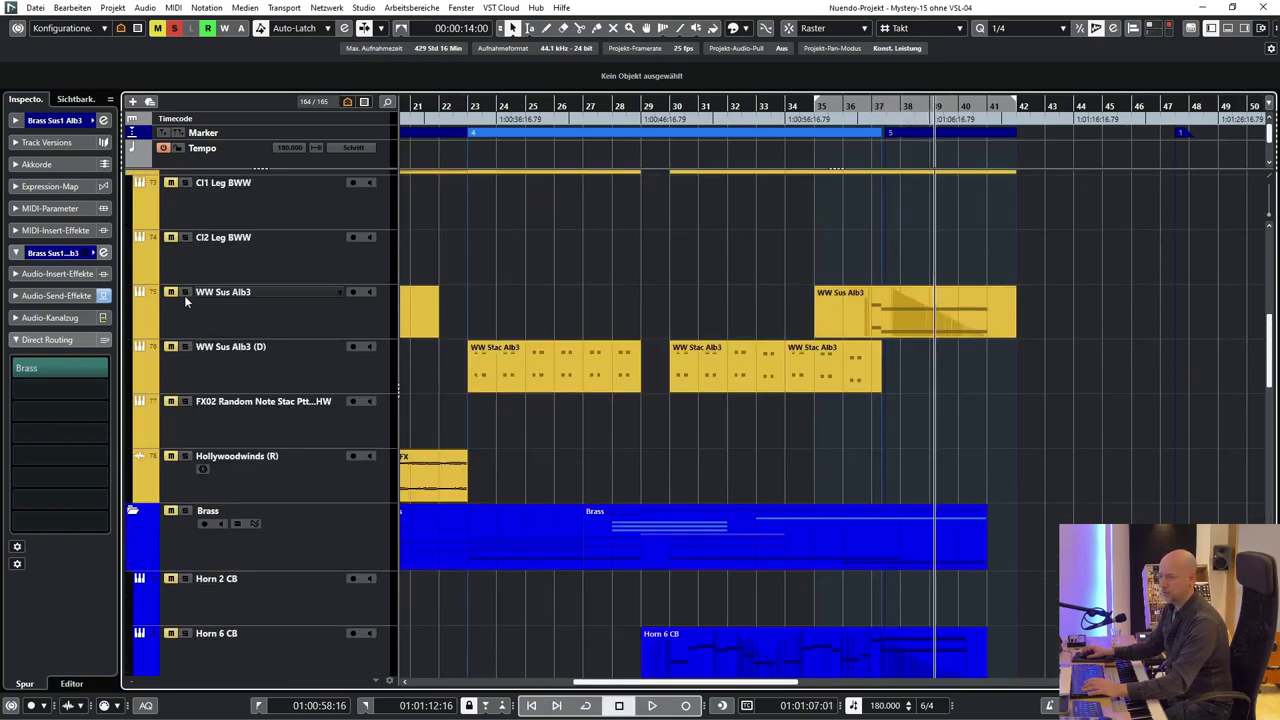
click(184, 291)
Stop playback, rewind to the start, un-bypass PanMan on Evo Grid 2-13 (R), and close its window
click(866, 105)
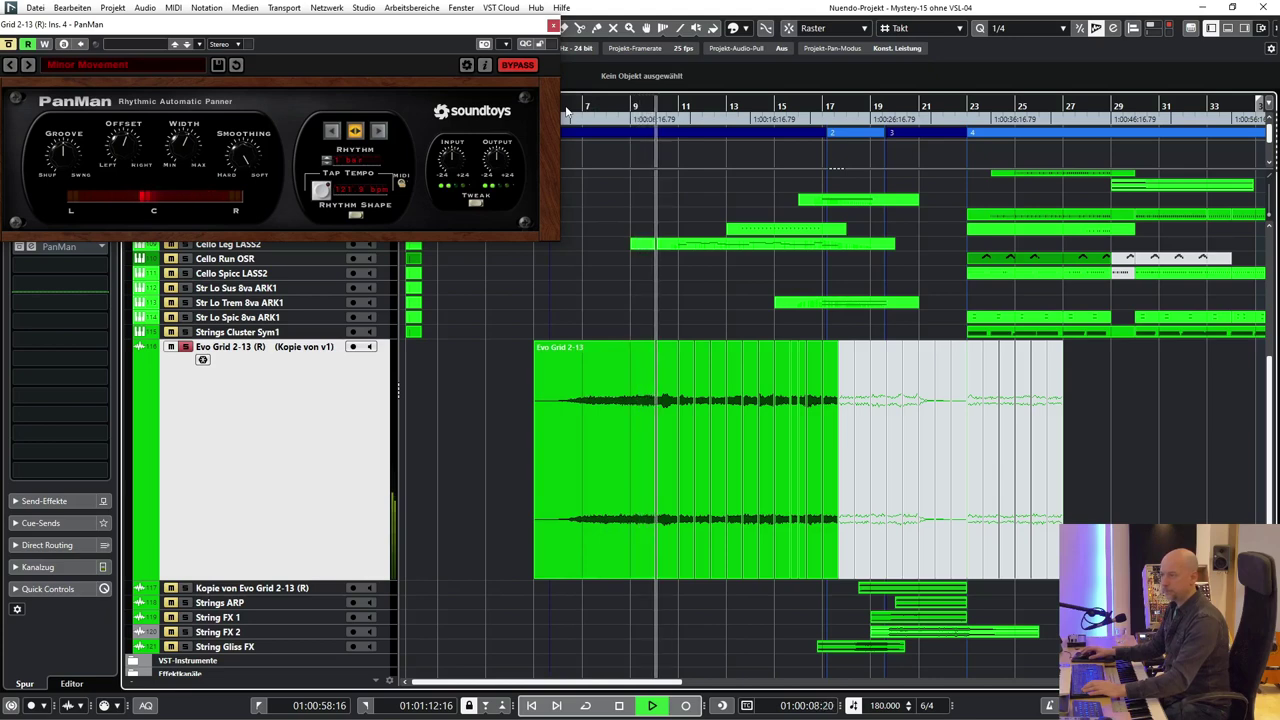
key(space)
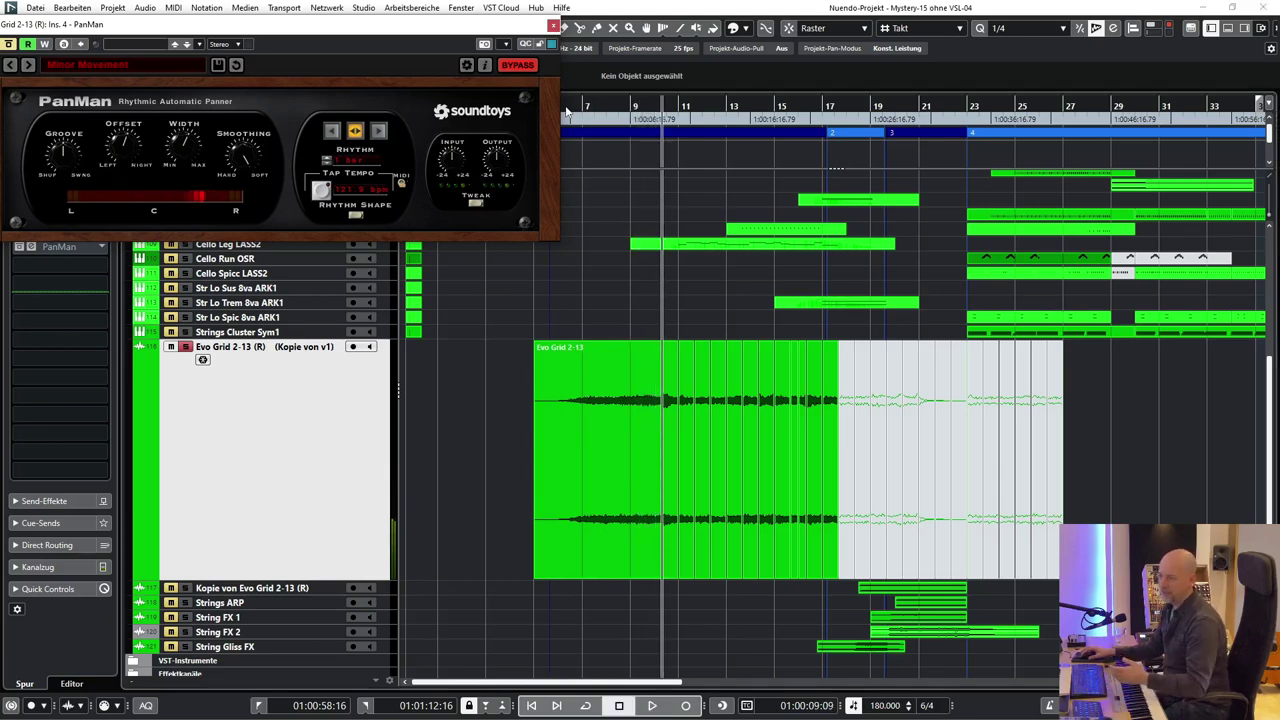
click(569, 105)
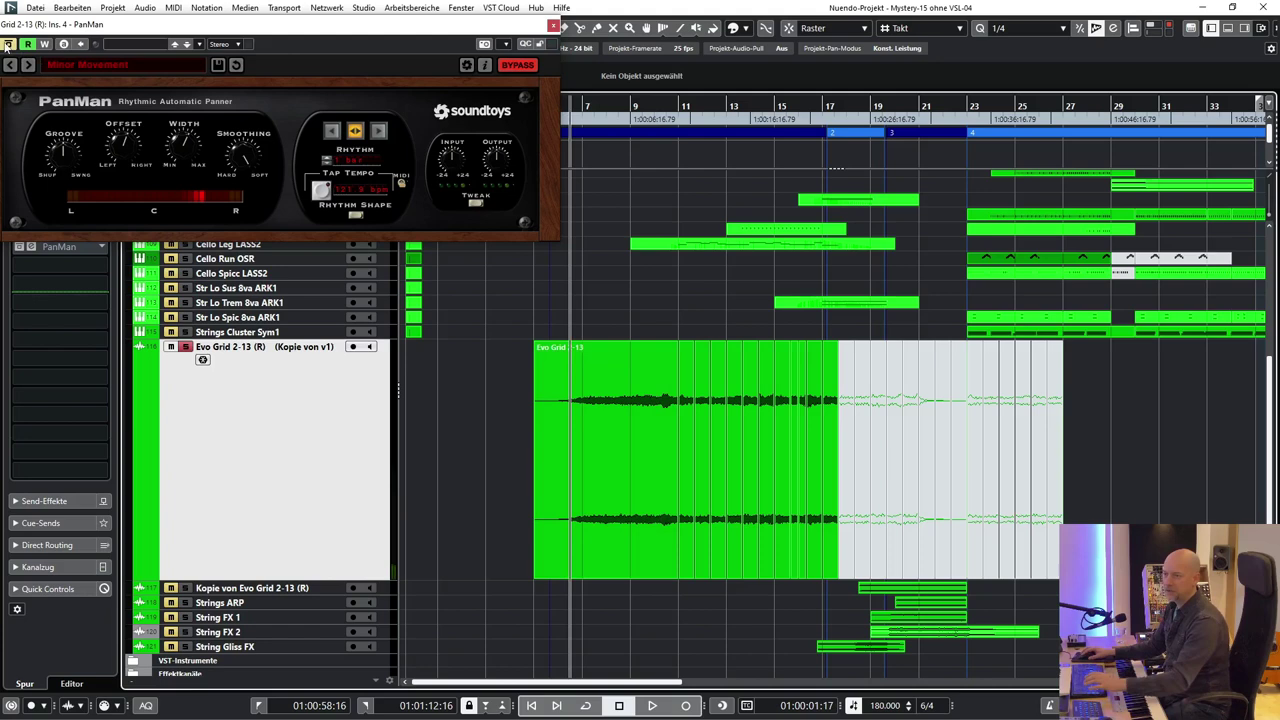
click(7, 45)
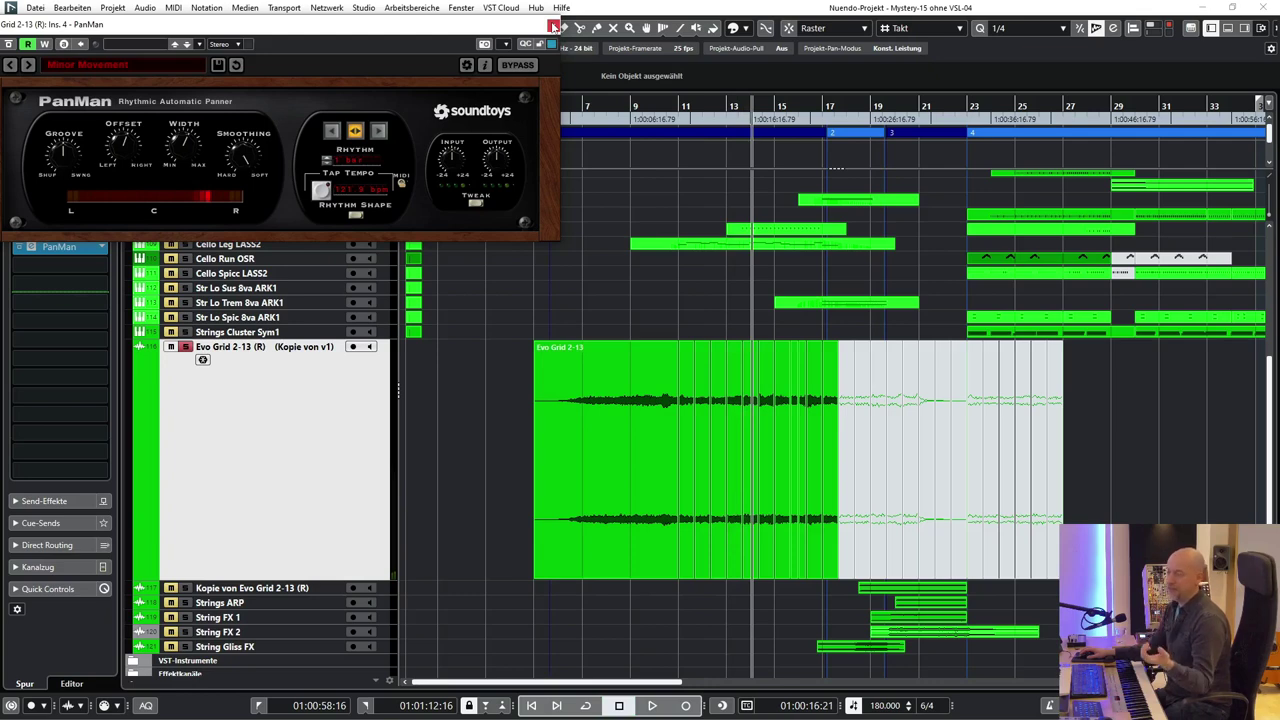
click(551, 26)
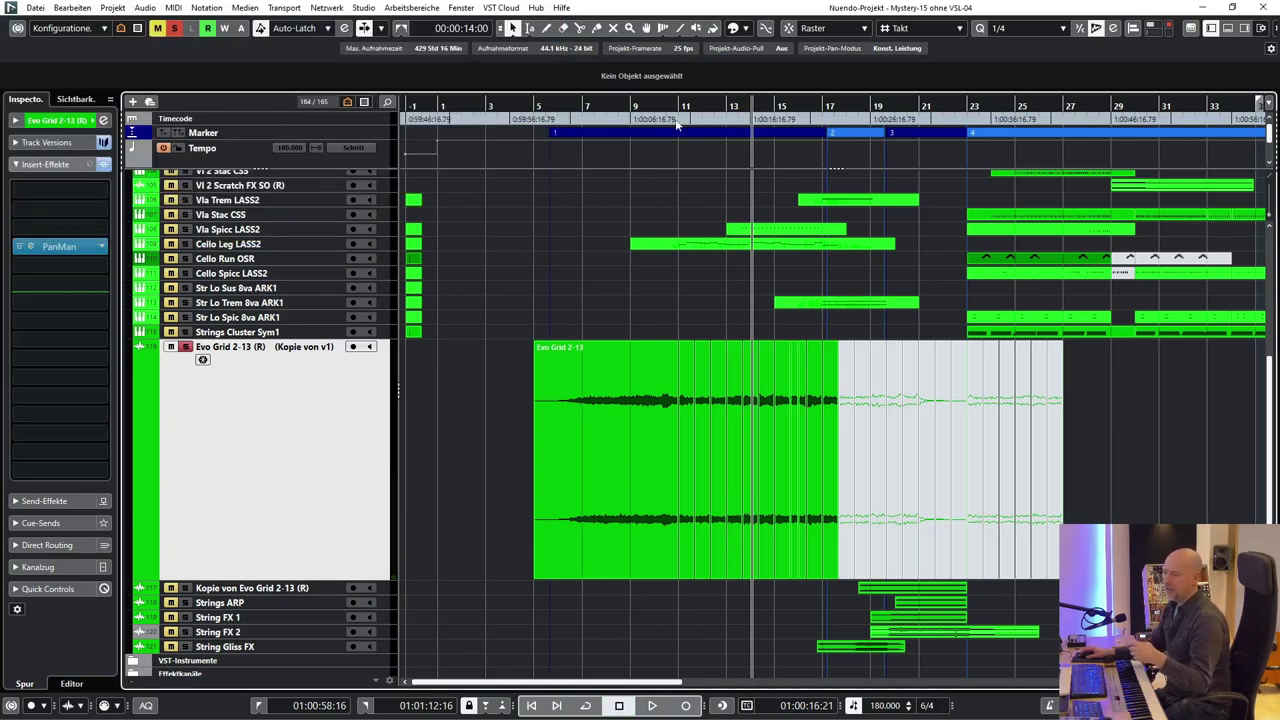
Zoom in near bar 10, audition the Evo Grid 2-13 (R) slices, then solo the track
drag(676, 122, 672, 128)
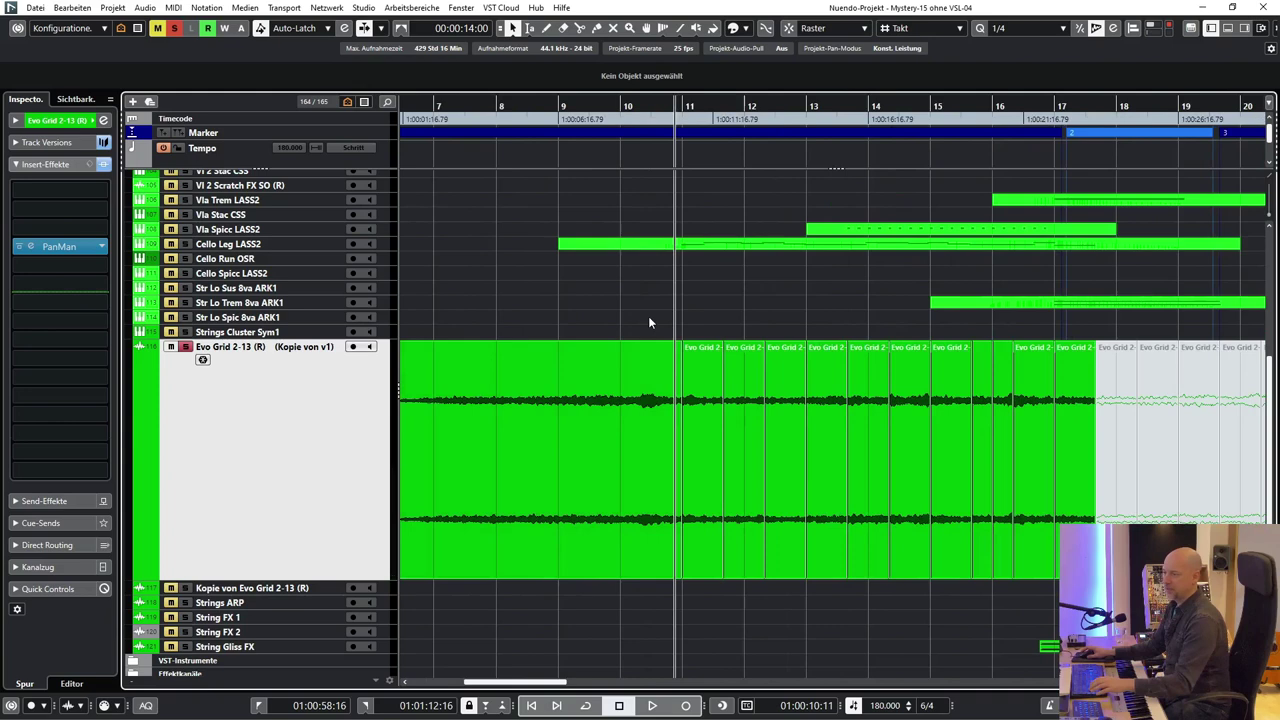
scroll(610, 400, right, 2)
click(605, 412)
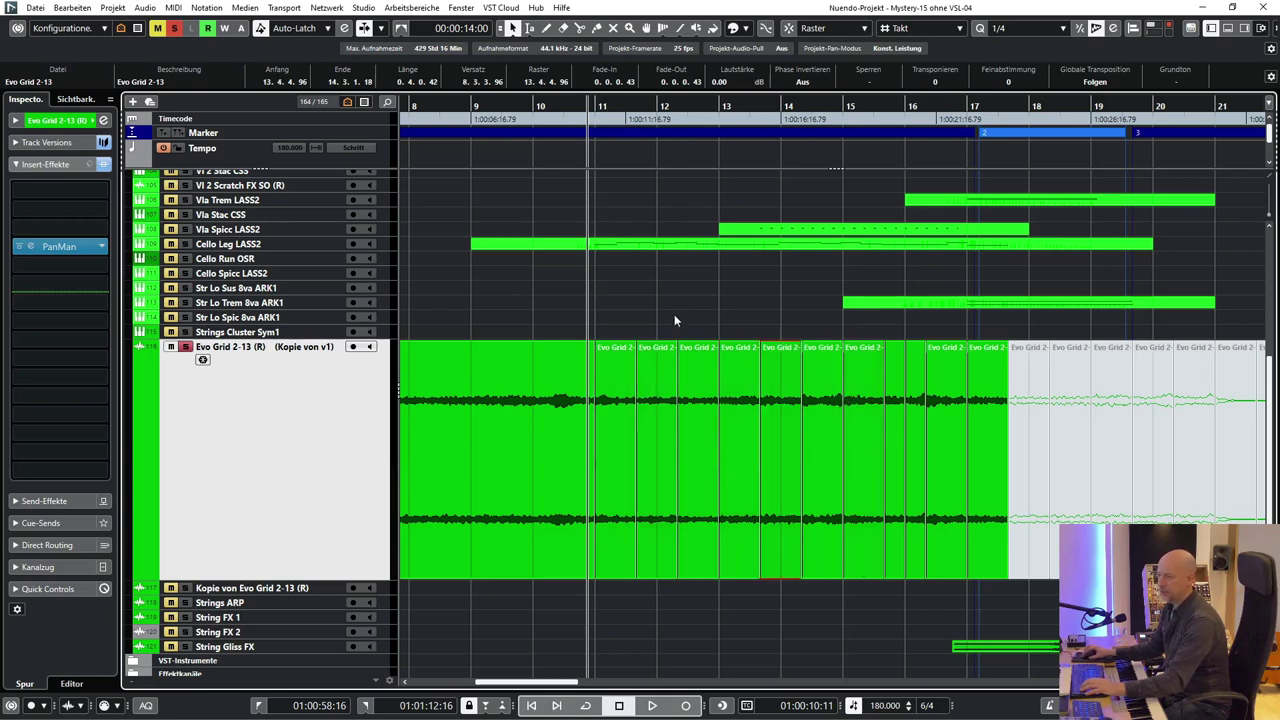
key(space)
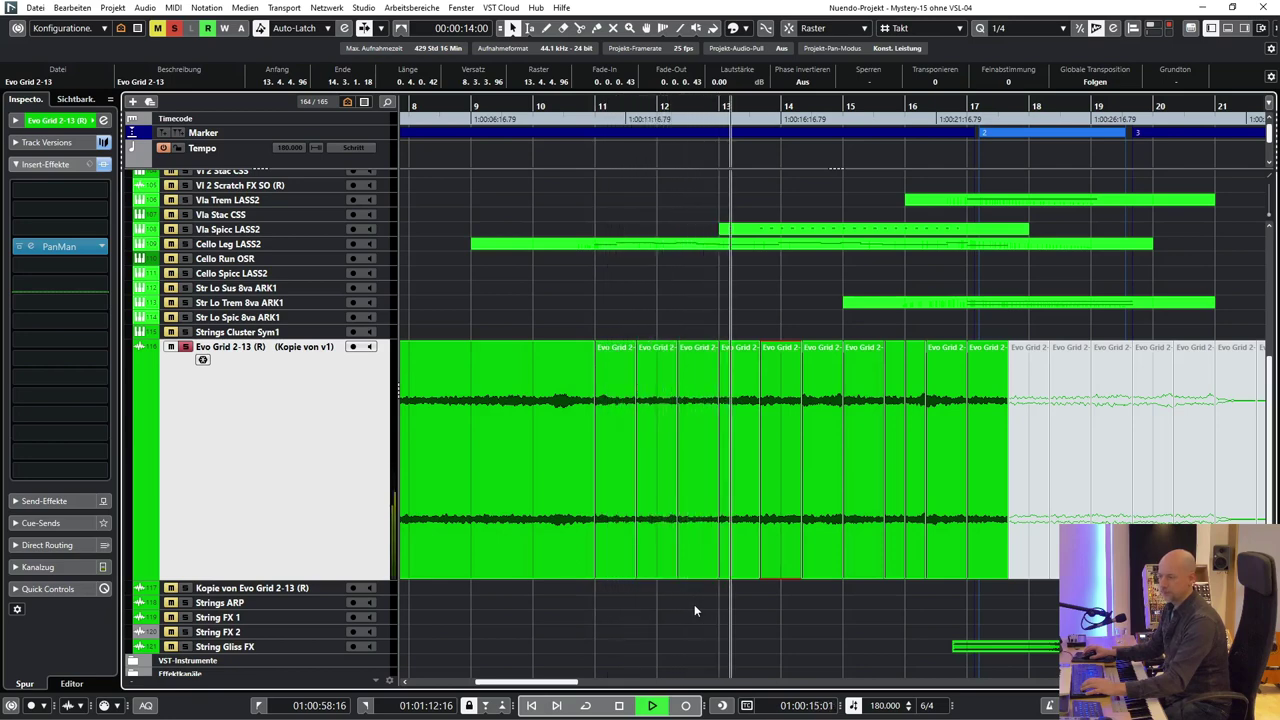
key(space)
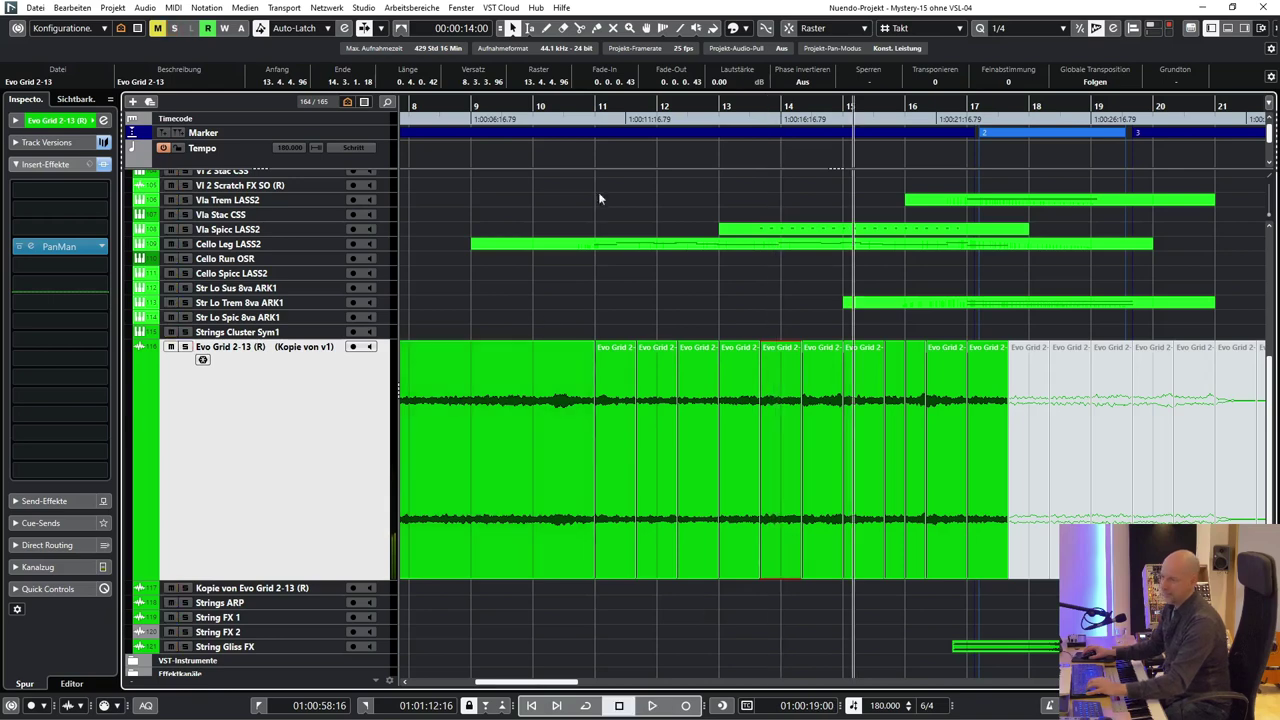
click(566, 105)
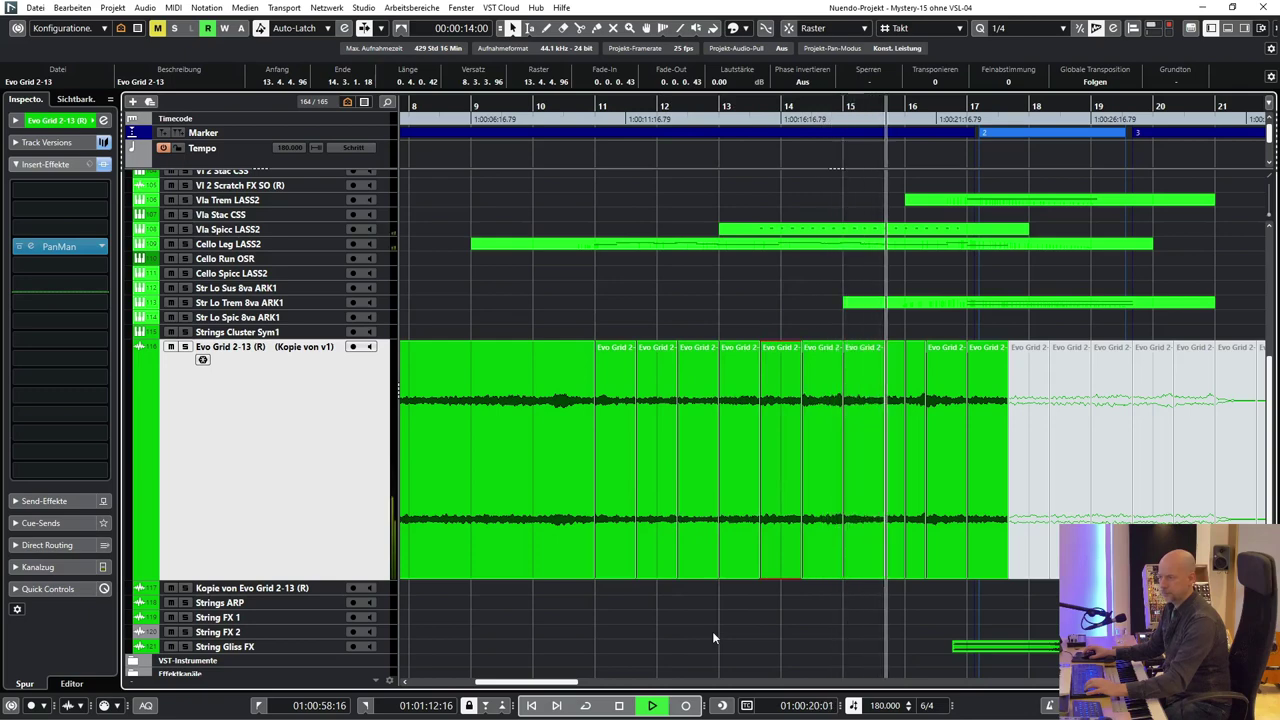
key(space)
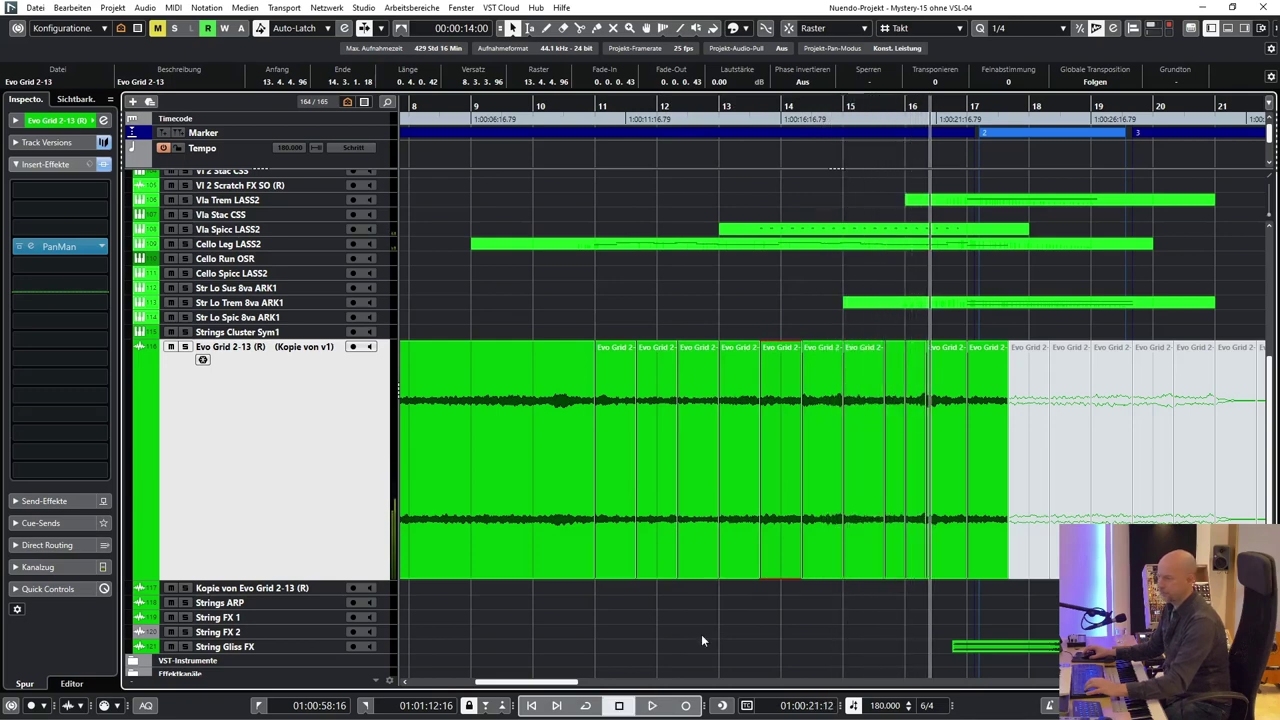
key(s)
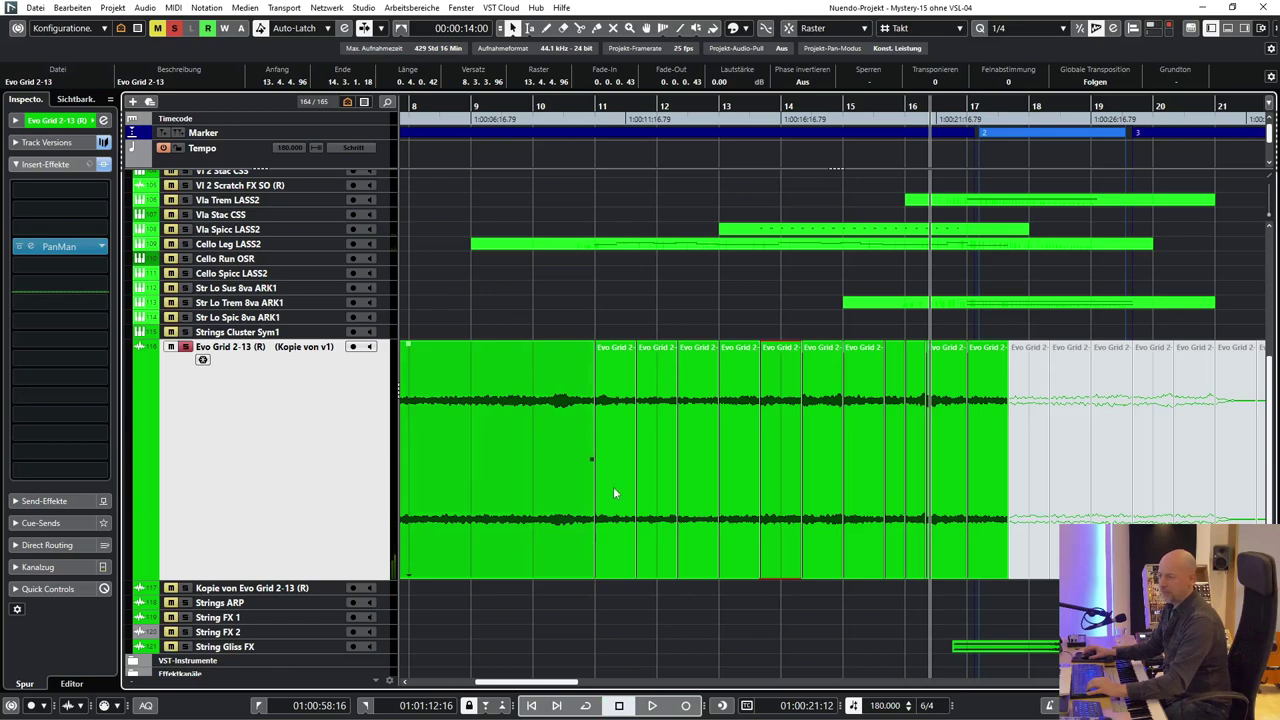
Set the left locator to bar 11, expand the Piano and Woodwind folders, and play from there
ctrl+click(599, 109)
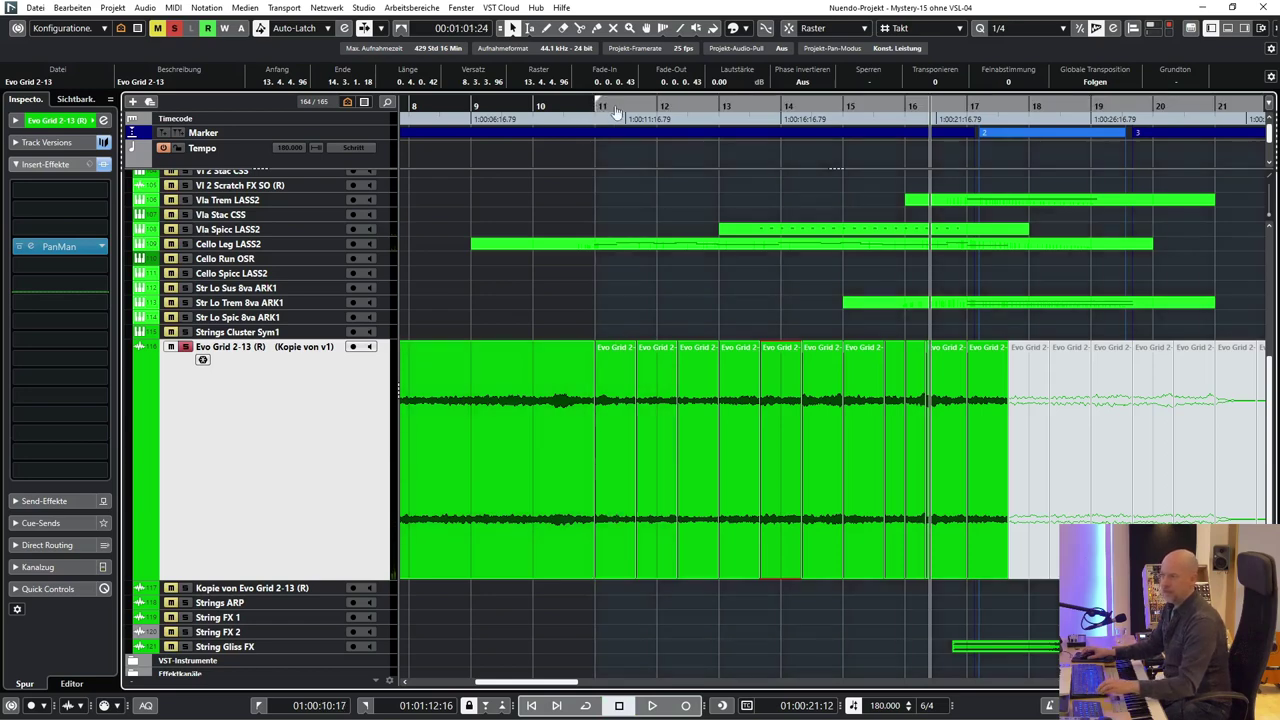
scroll(728, 366, up, 5)
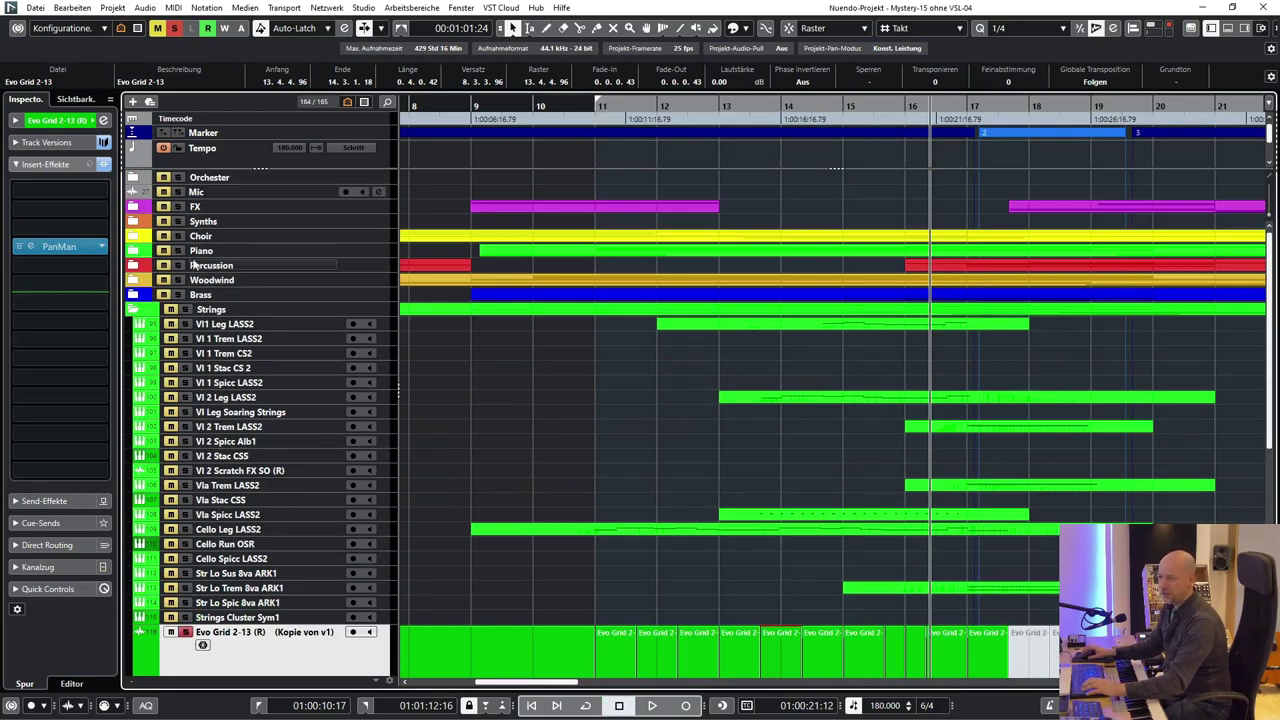
click(133, 251)
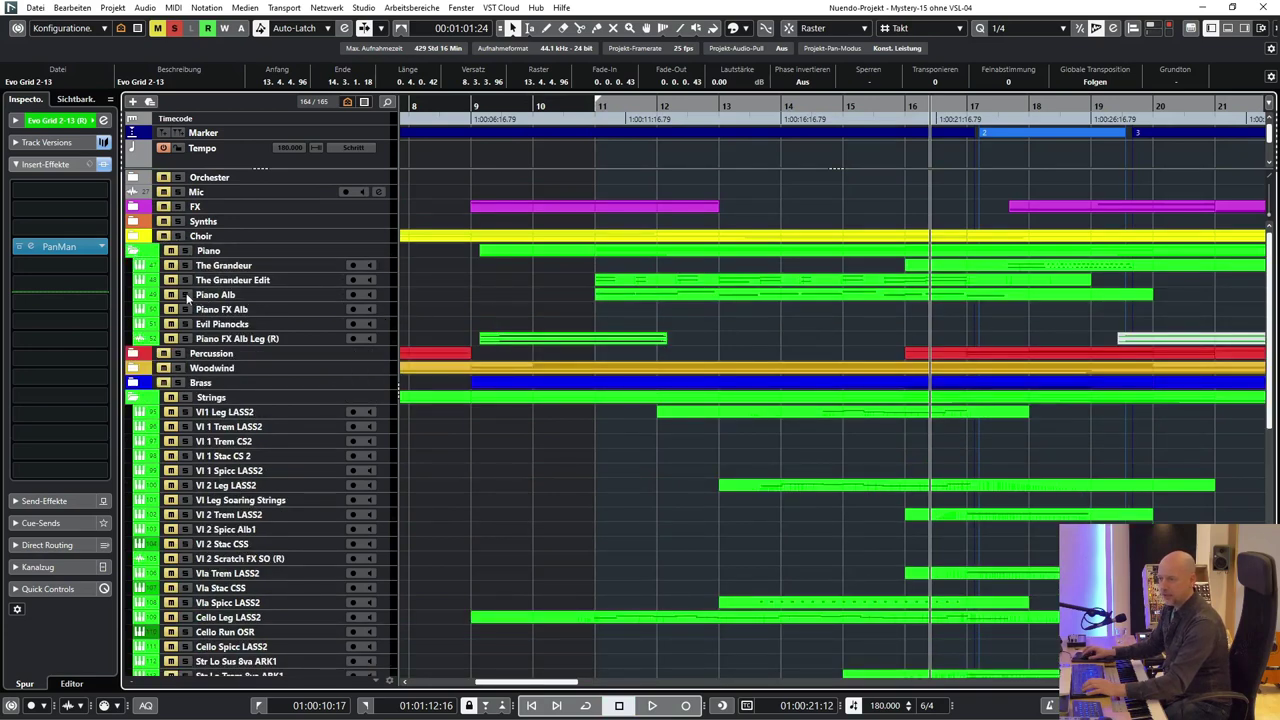
click(134, 368)
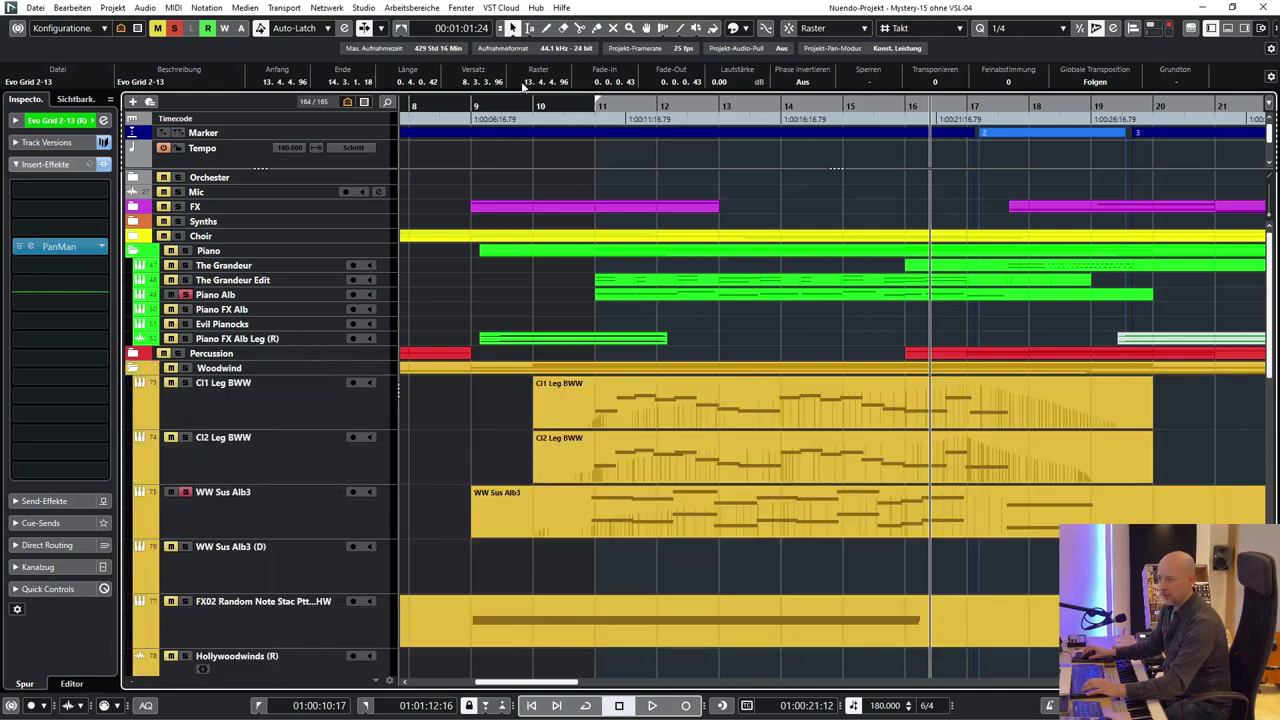
key(space)
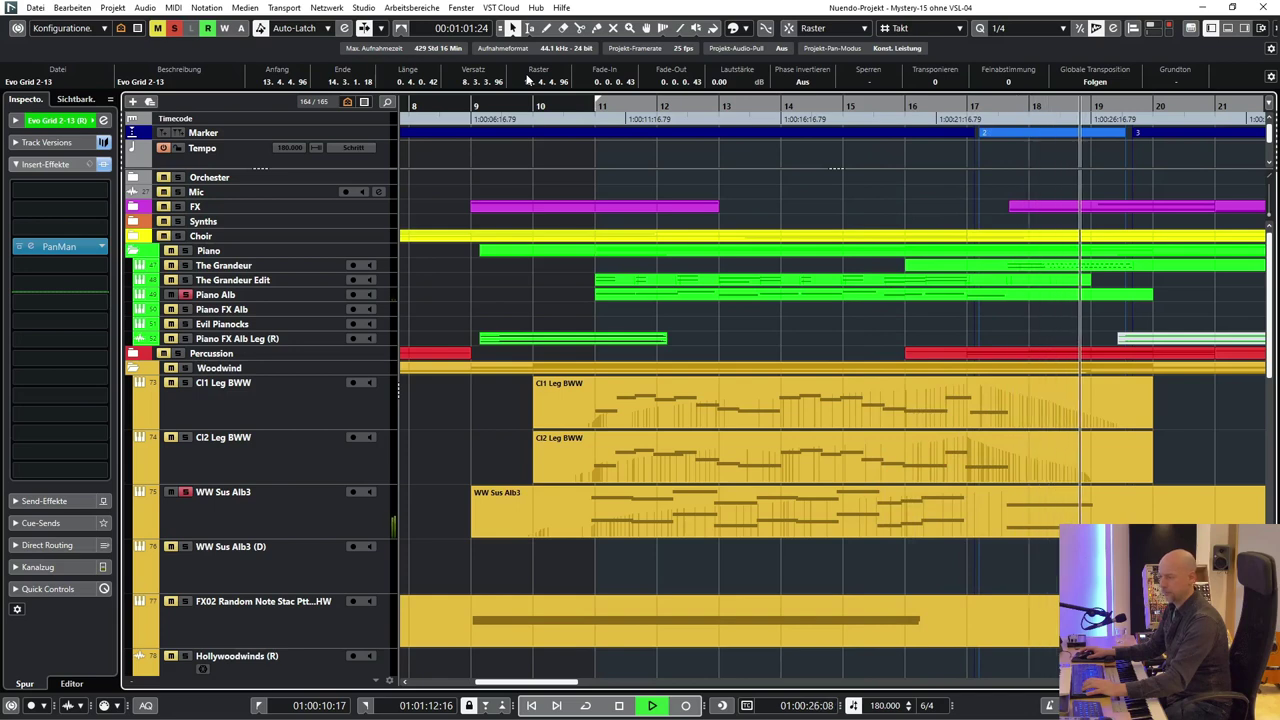
Play the strings from bar 11, stop, and open the Cello Leg LASS part in the Key Editor
key(space)
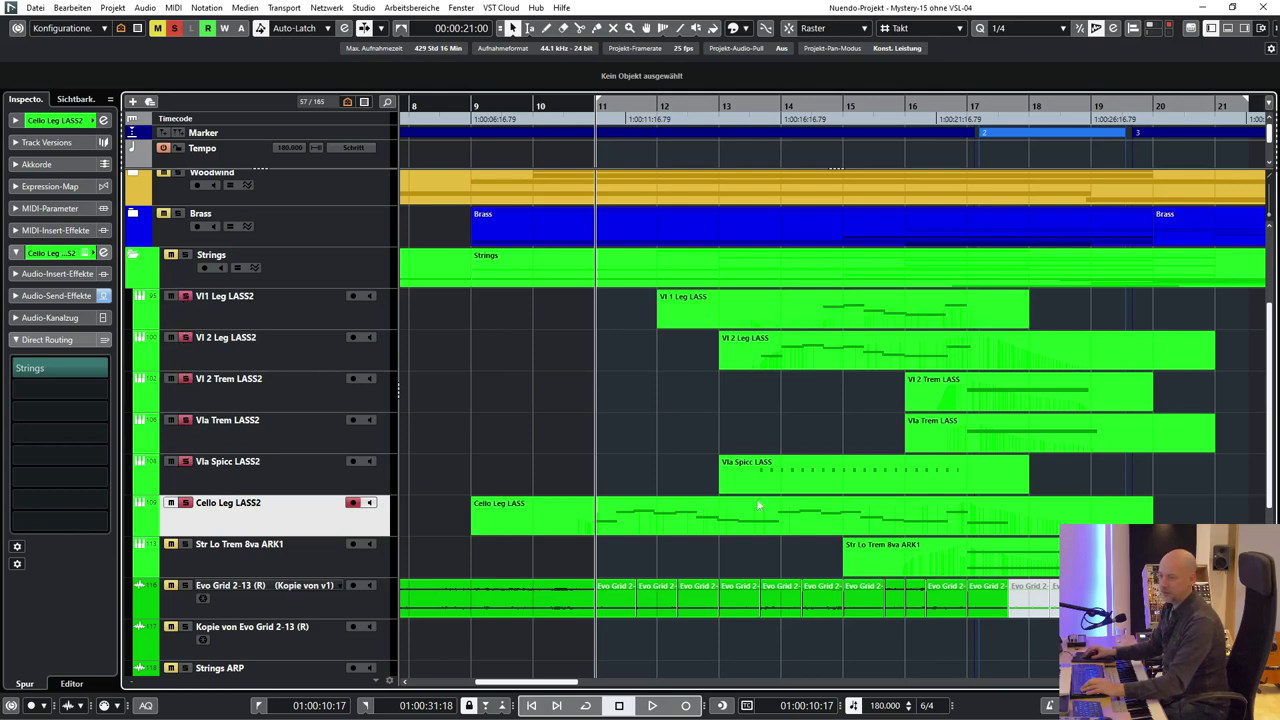
key(space)
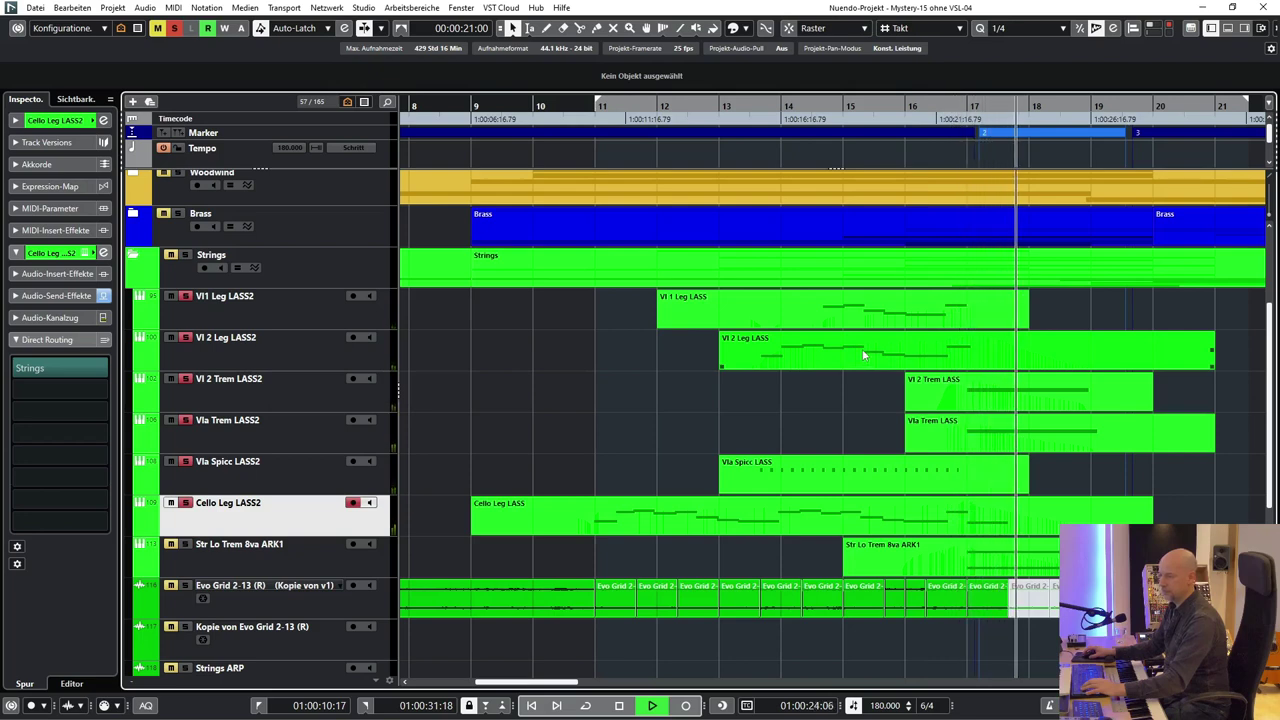
key(space)
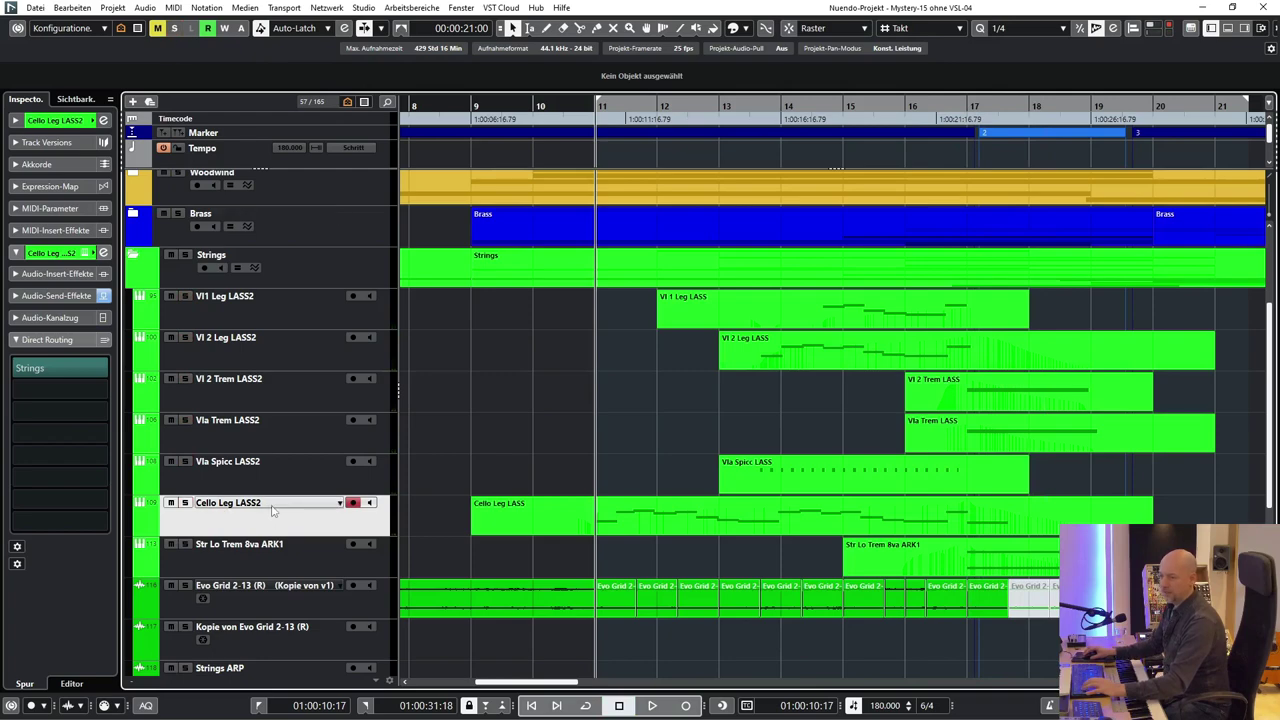
double_click(638, 520)
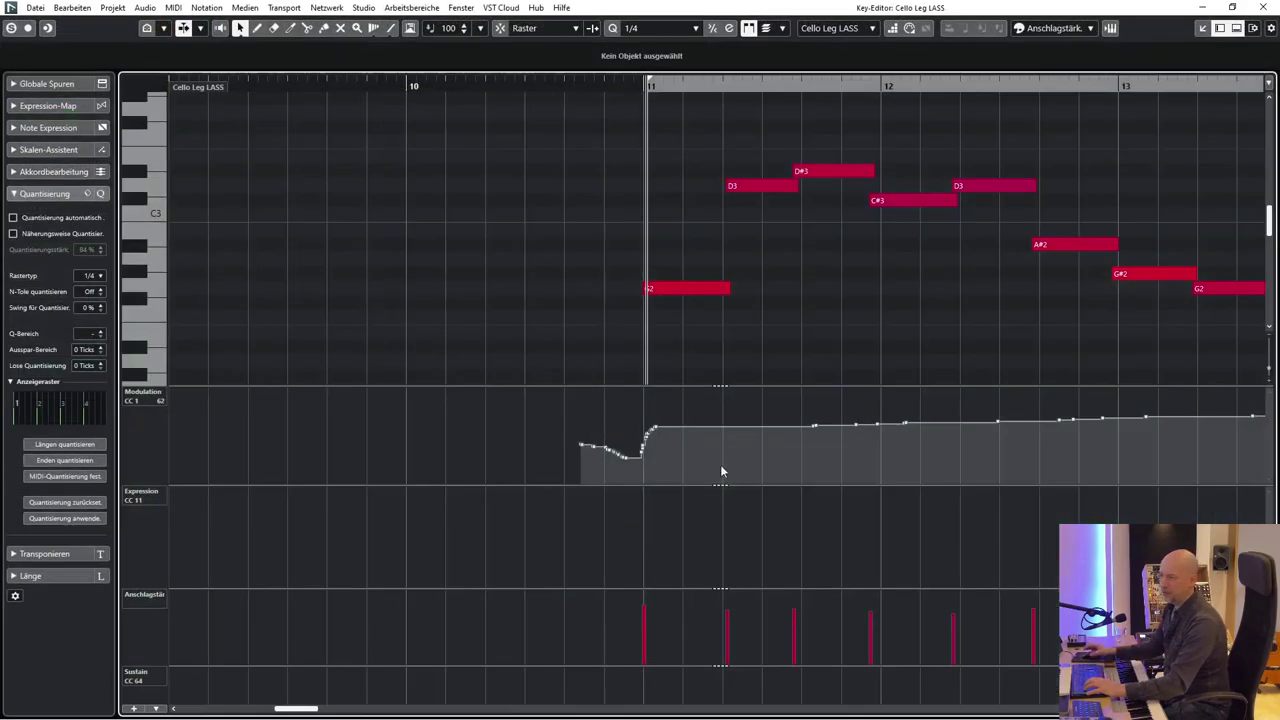
Play the cello line, close the Key Editor, stop, and open the Cello Leg LASS2 Kontakt instrument
key(space)
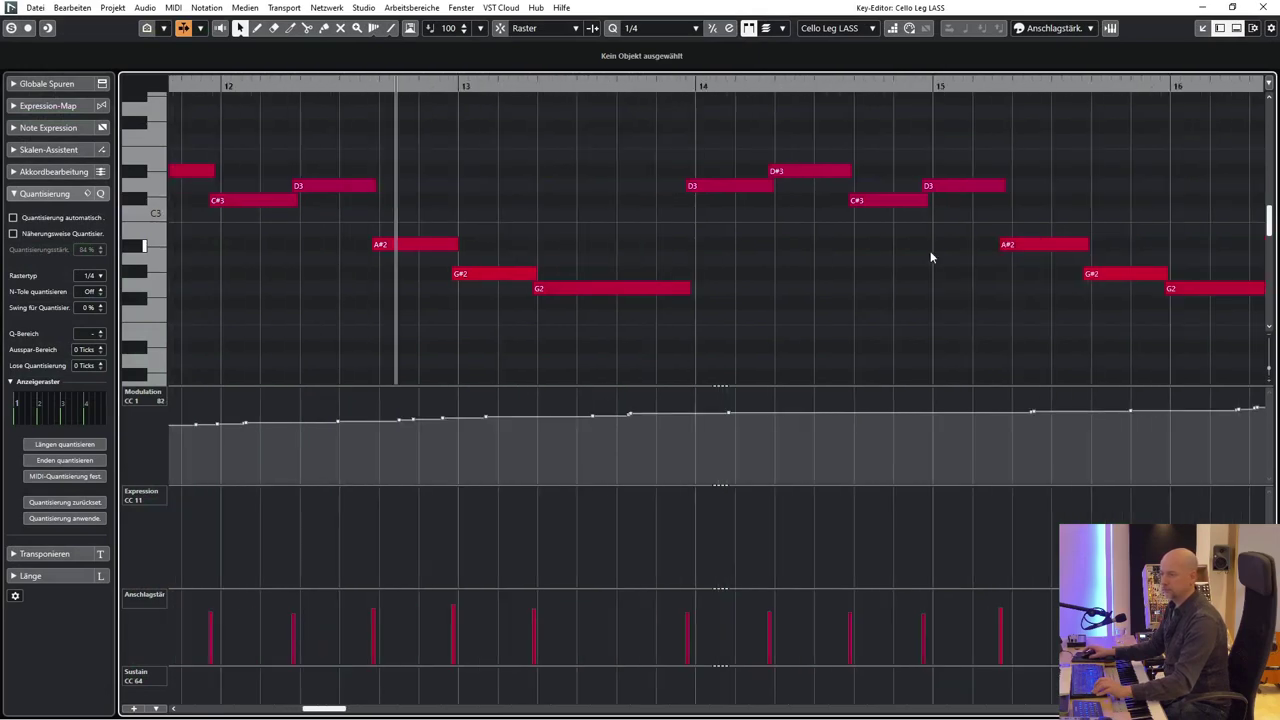
key(Return)
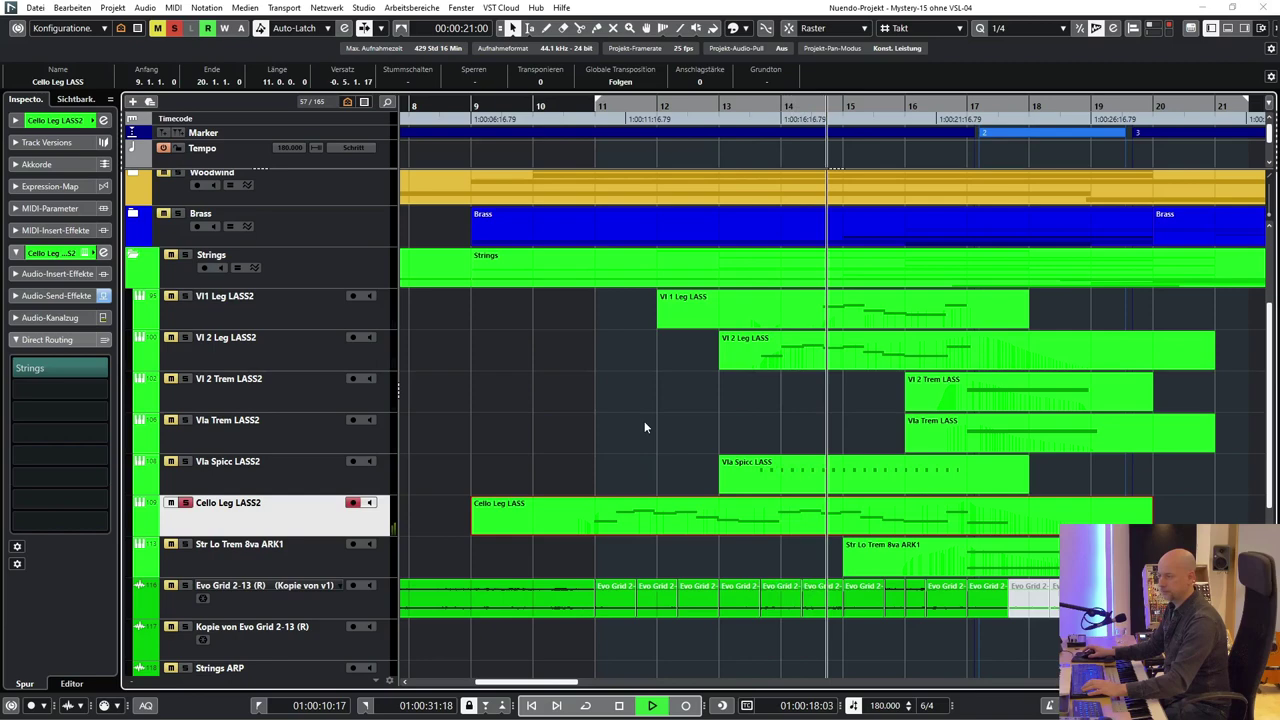
key(space)
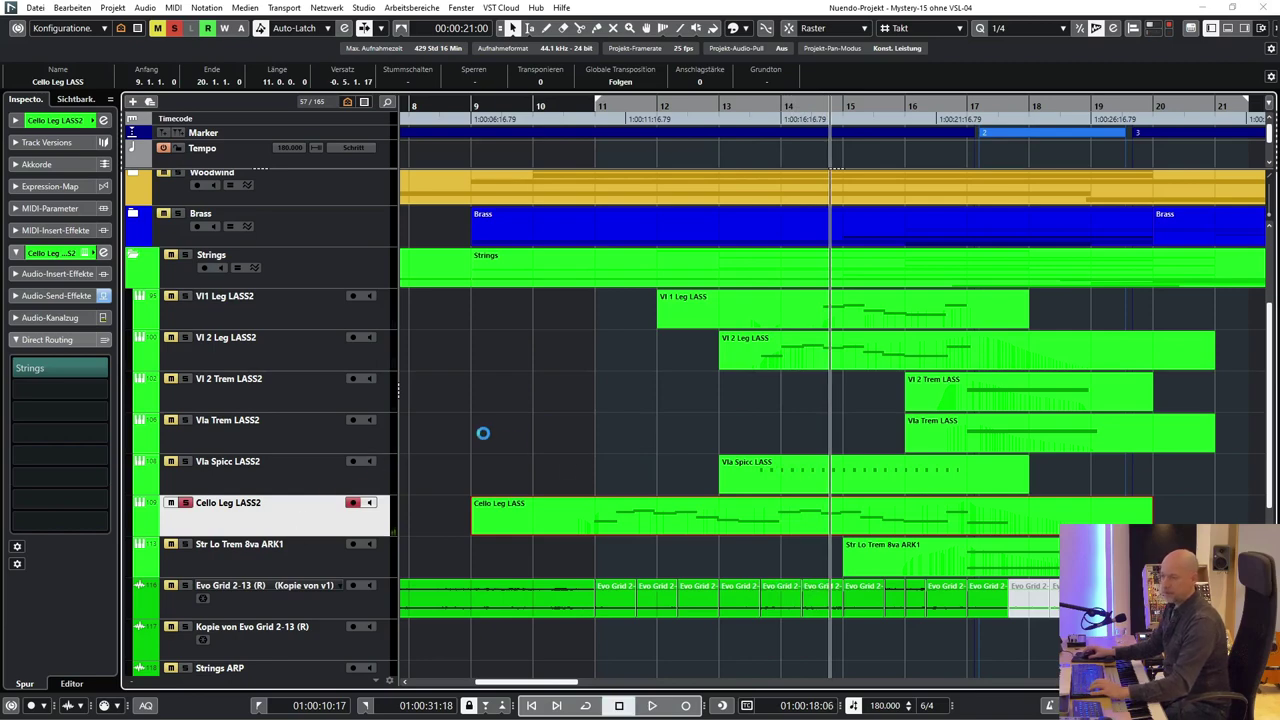
key(F2)
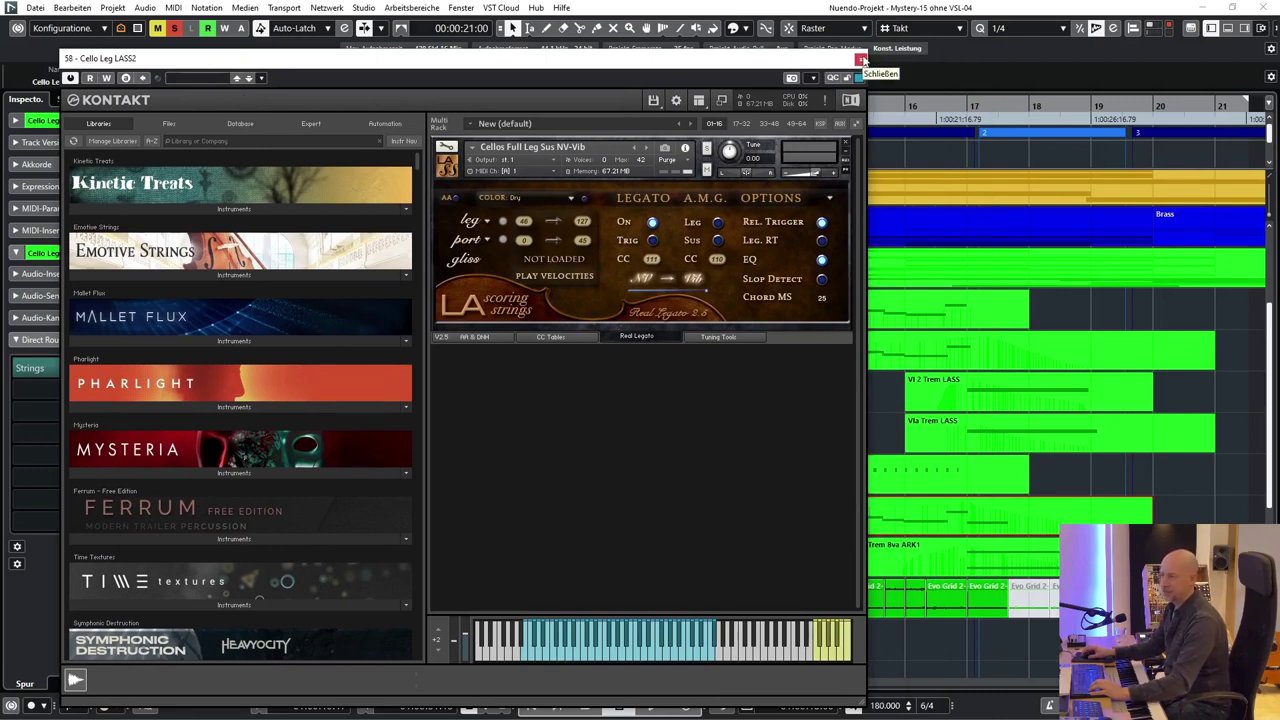
Close the Cello Leg LASS2 Kontakt window and return the playhead to bar 11
click(861, 60)
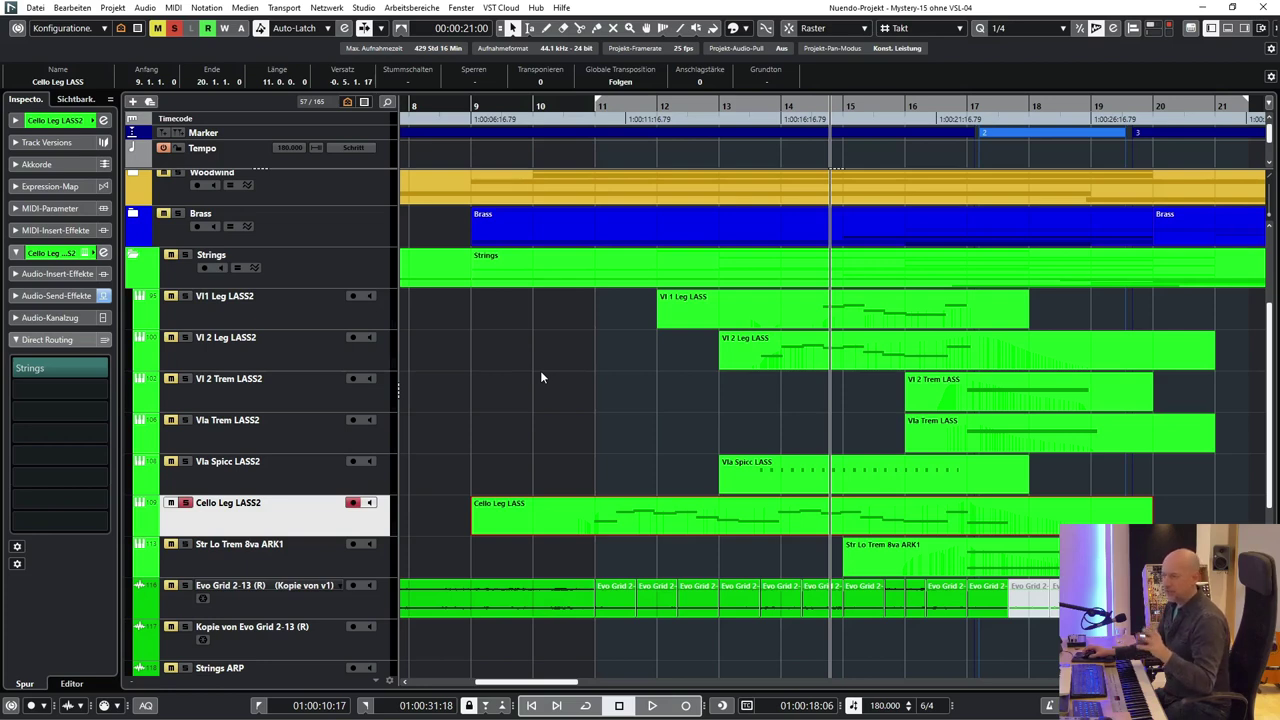
key(KP_1)
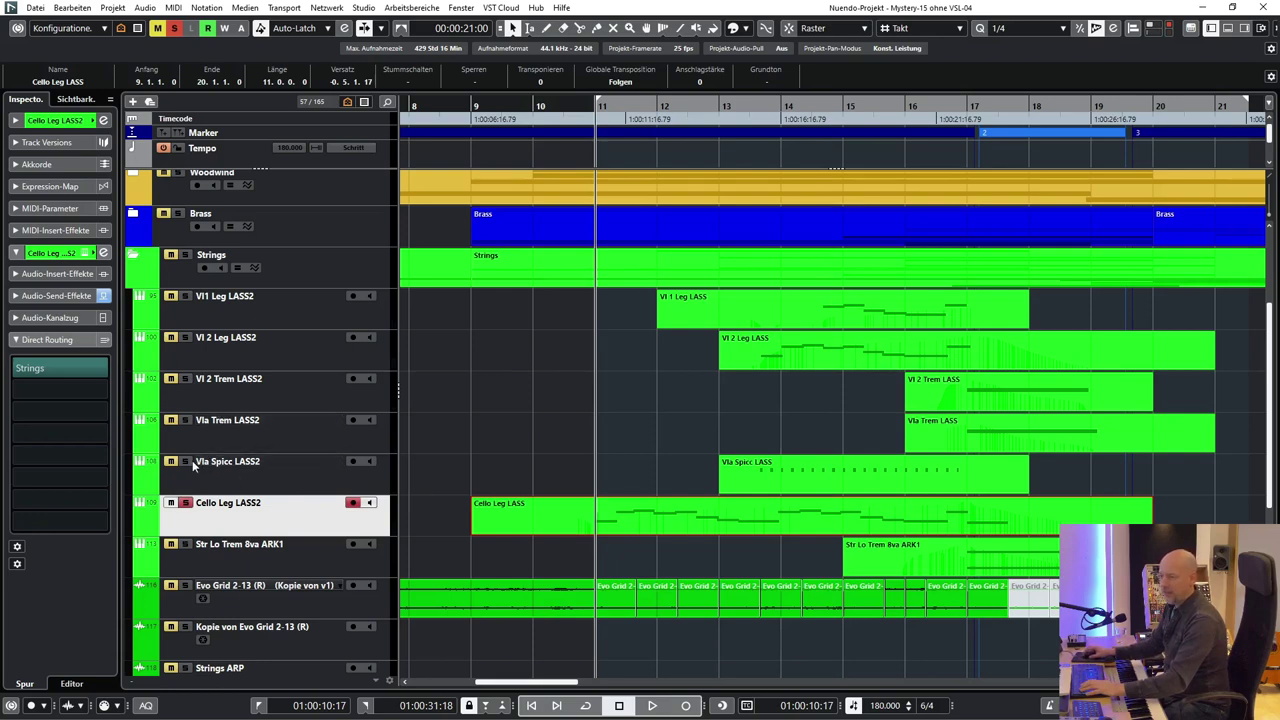
Set the locators around the Vla Spicc LASS part and play from bar 13
click(305, 478)
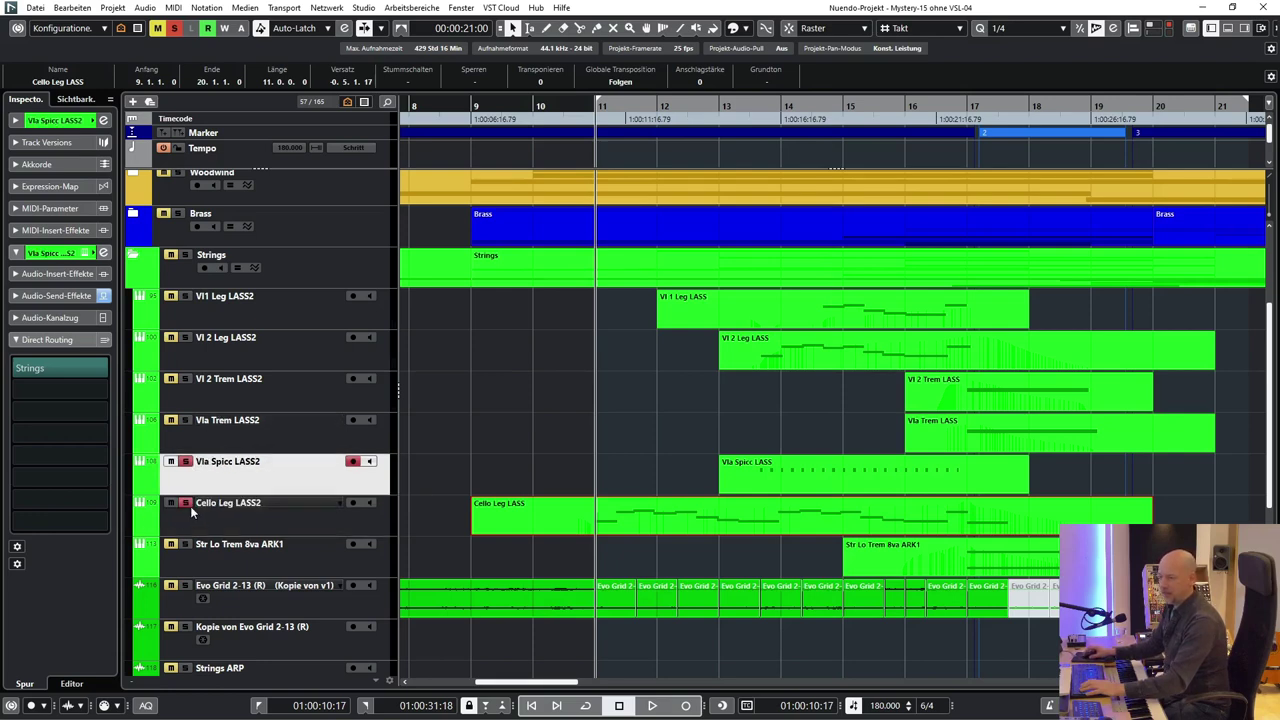
click(745, 477)
key(p)
key(l)
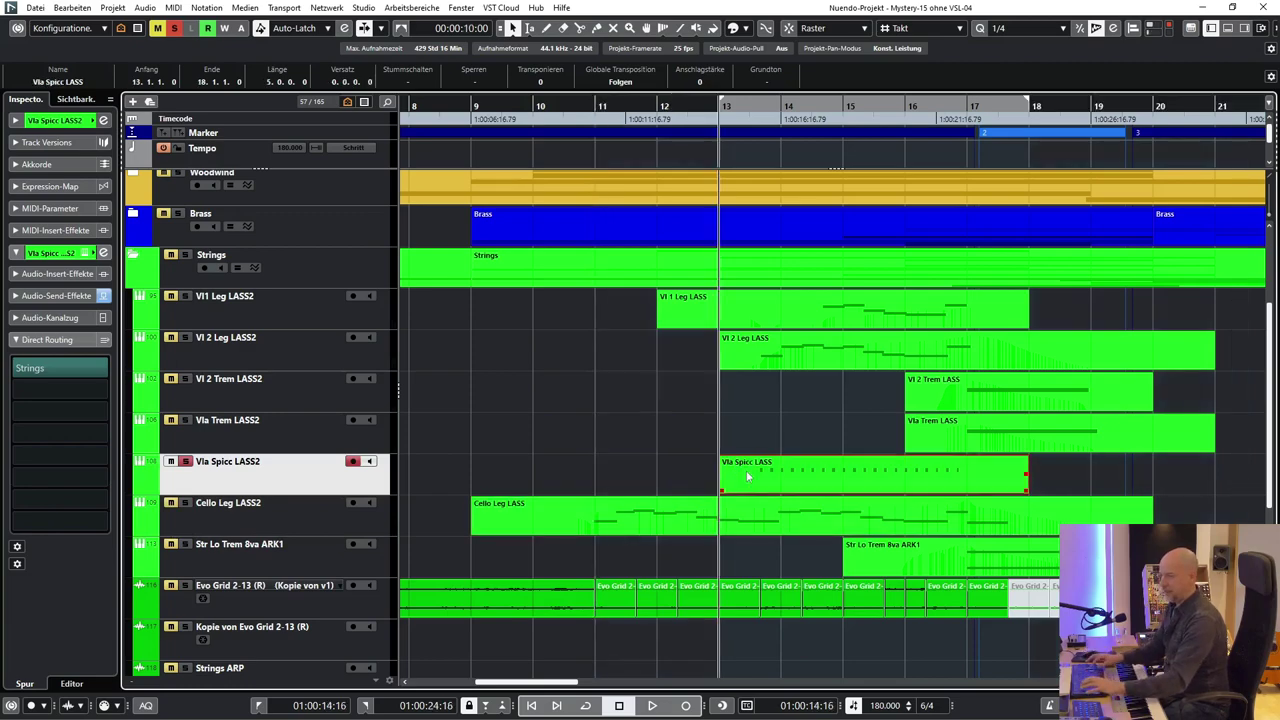
key(space)
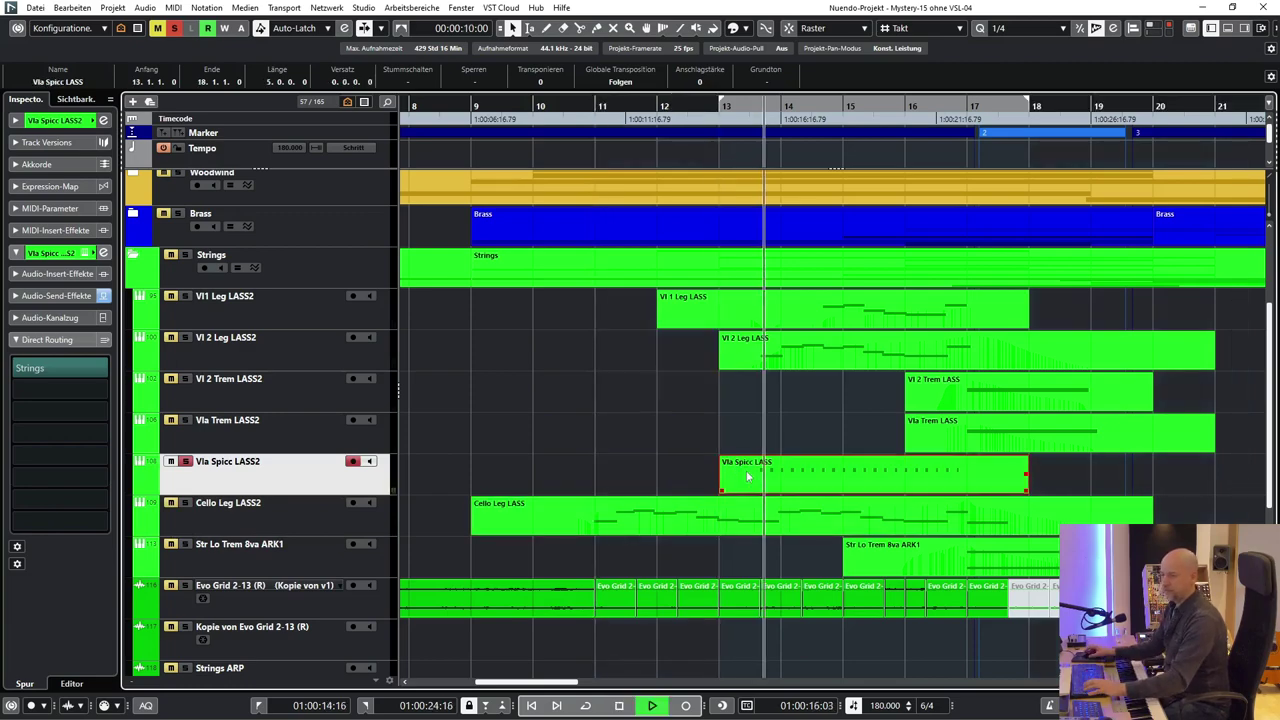
Check the viola's repeated G2 notes in the Key Editor, then solo Vl 2 Leg LASS2
double_click(817, 472)
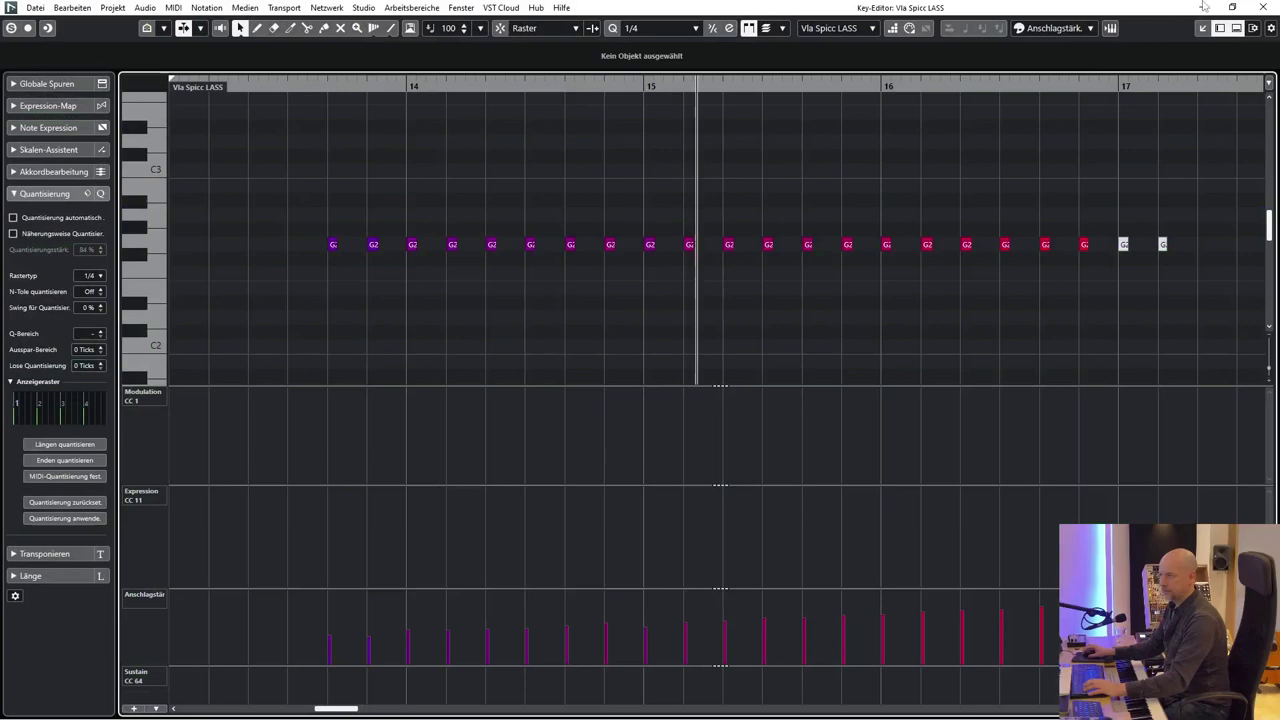
click(1272, 7)
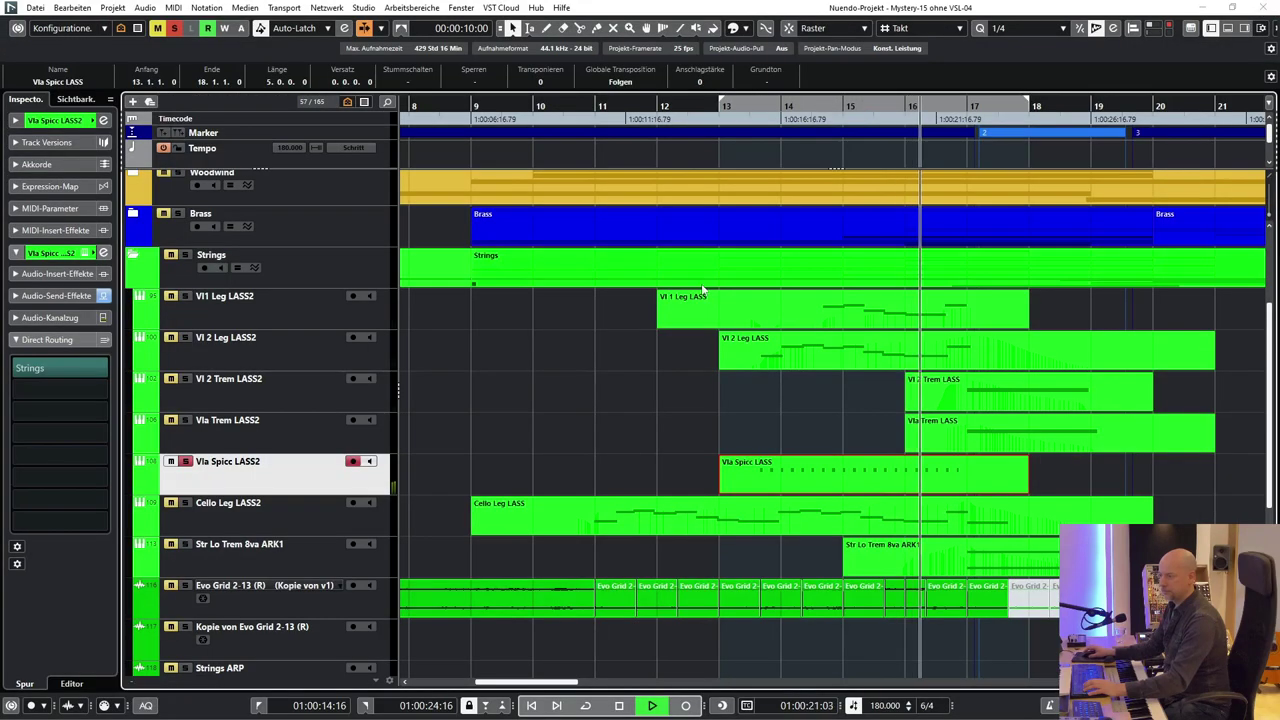
key(space)
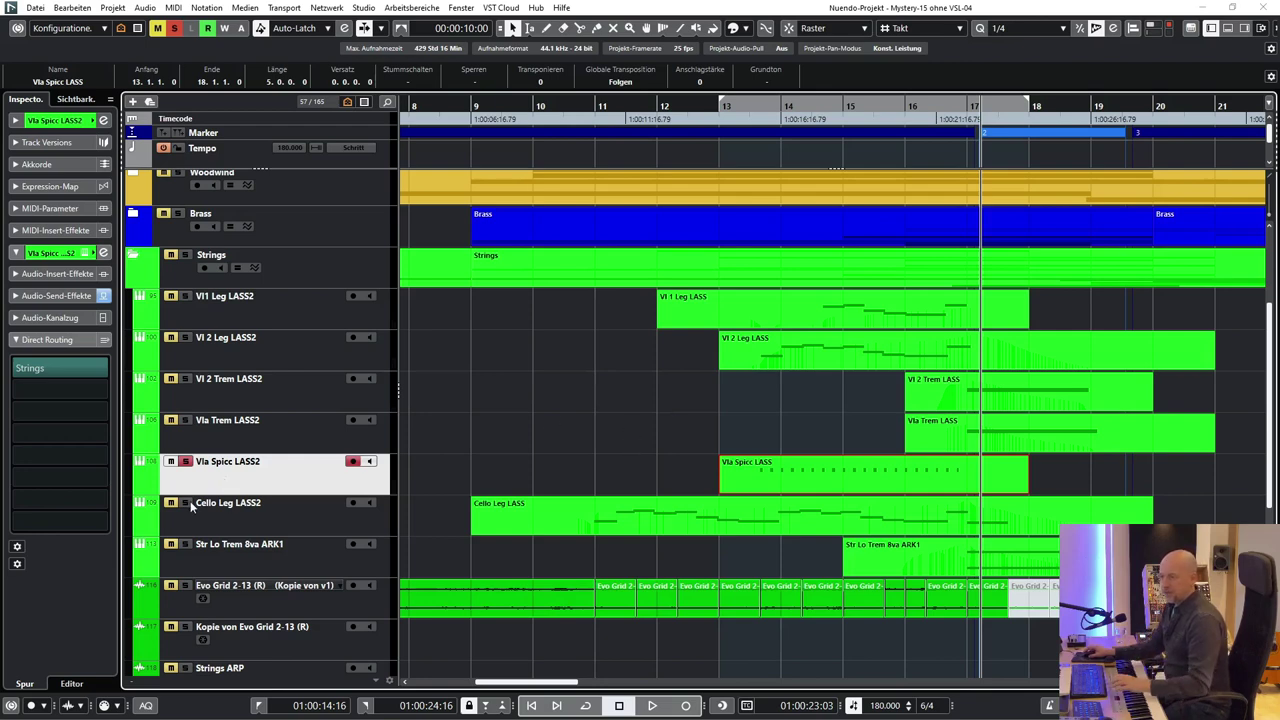
click(186, 338)
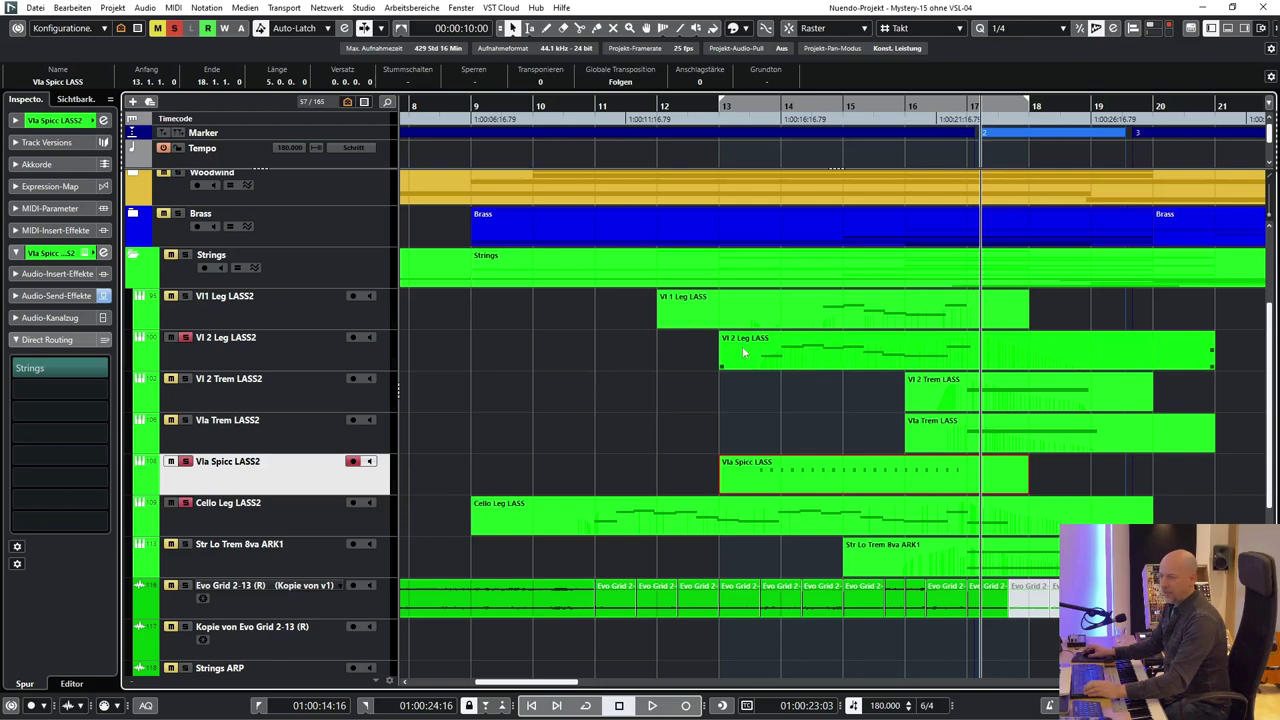
click(757, 108)
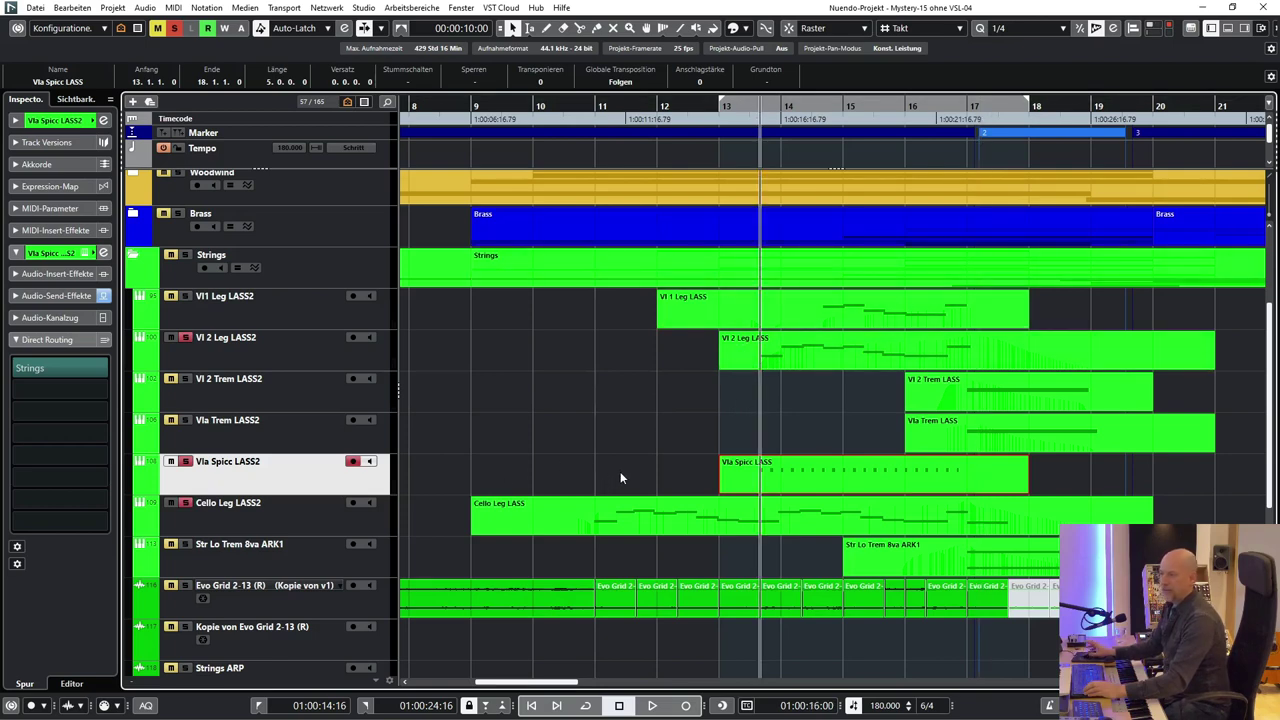
Audition the Vl 2 Leg LASS notes in the Key Editor, then restart playback inside the phrase
double_click(818, 343)
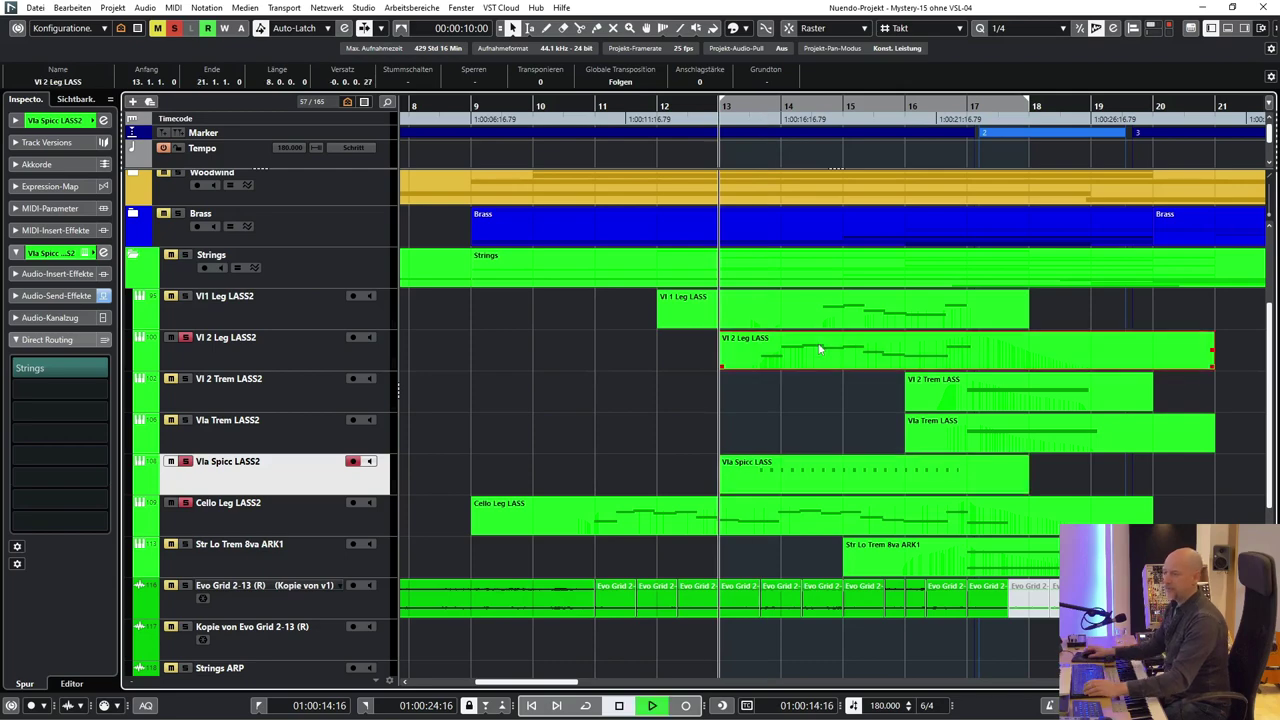
key(space)
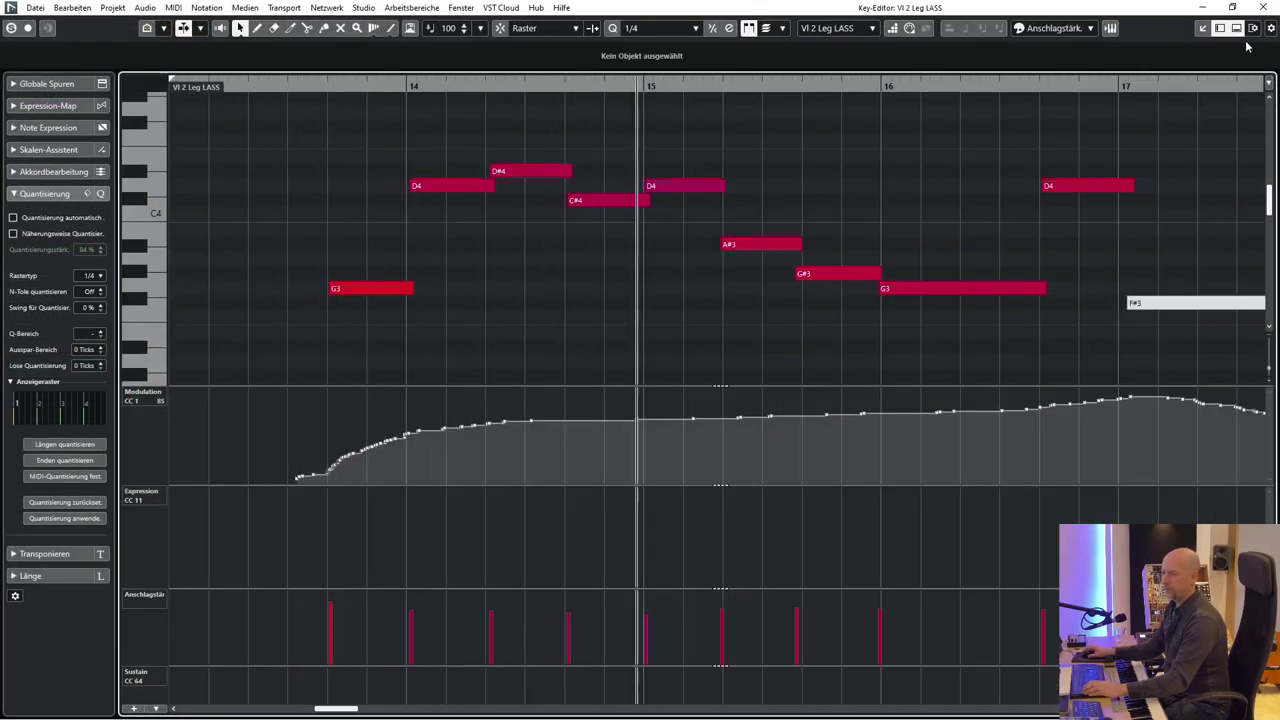
click(1265, 7)
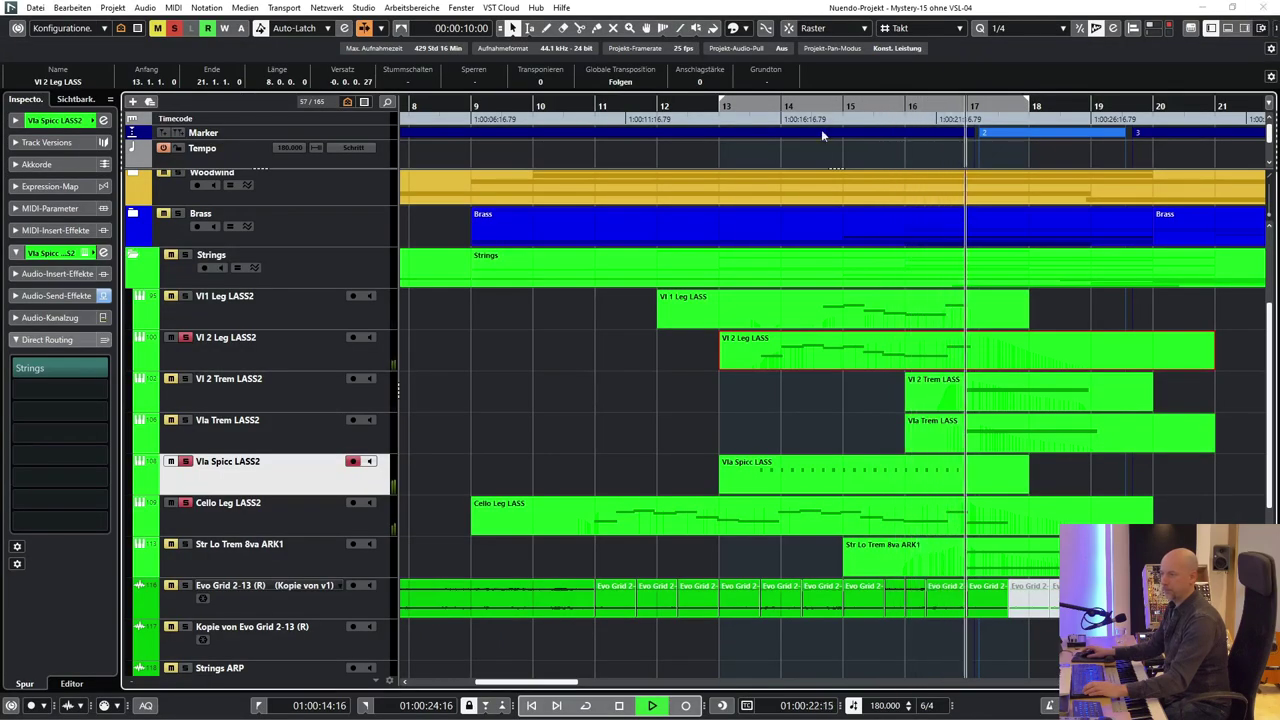
key(space)
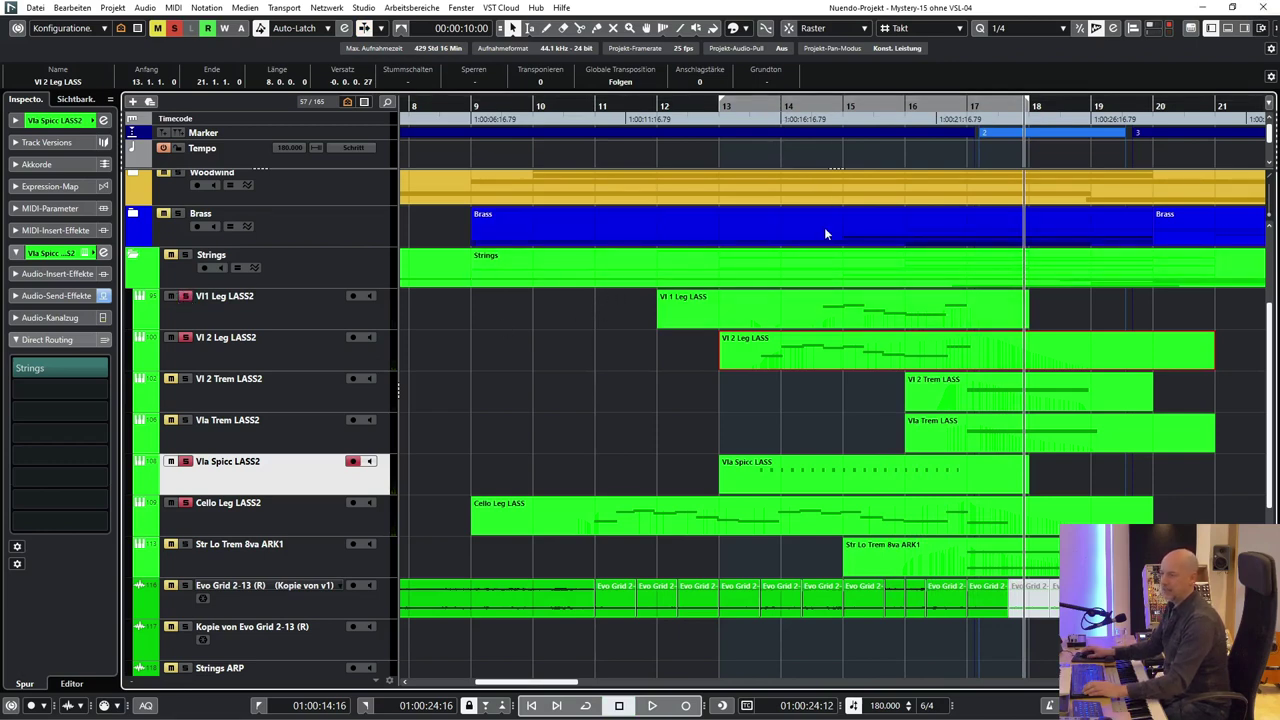
click(786, 106)
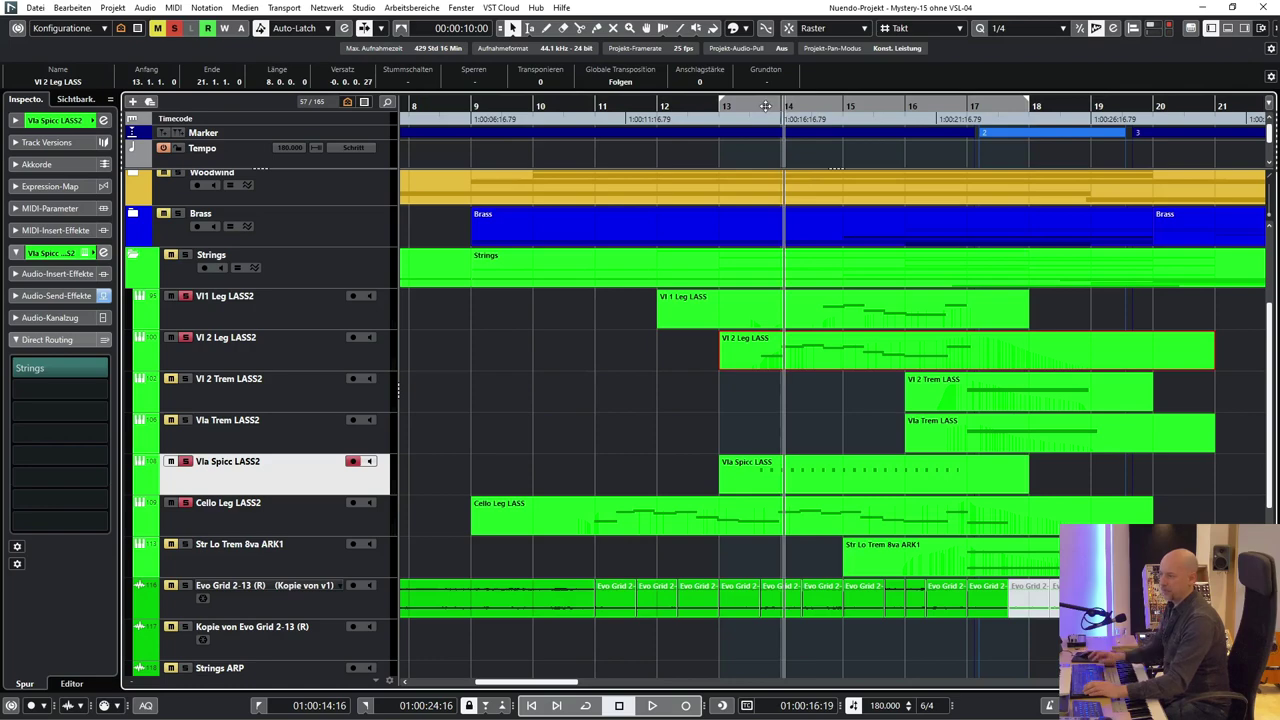
key(space)
Review the Vl 1 Leg LASS notes following playback, then open all four string parts together
click(865, 312)
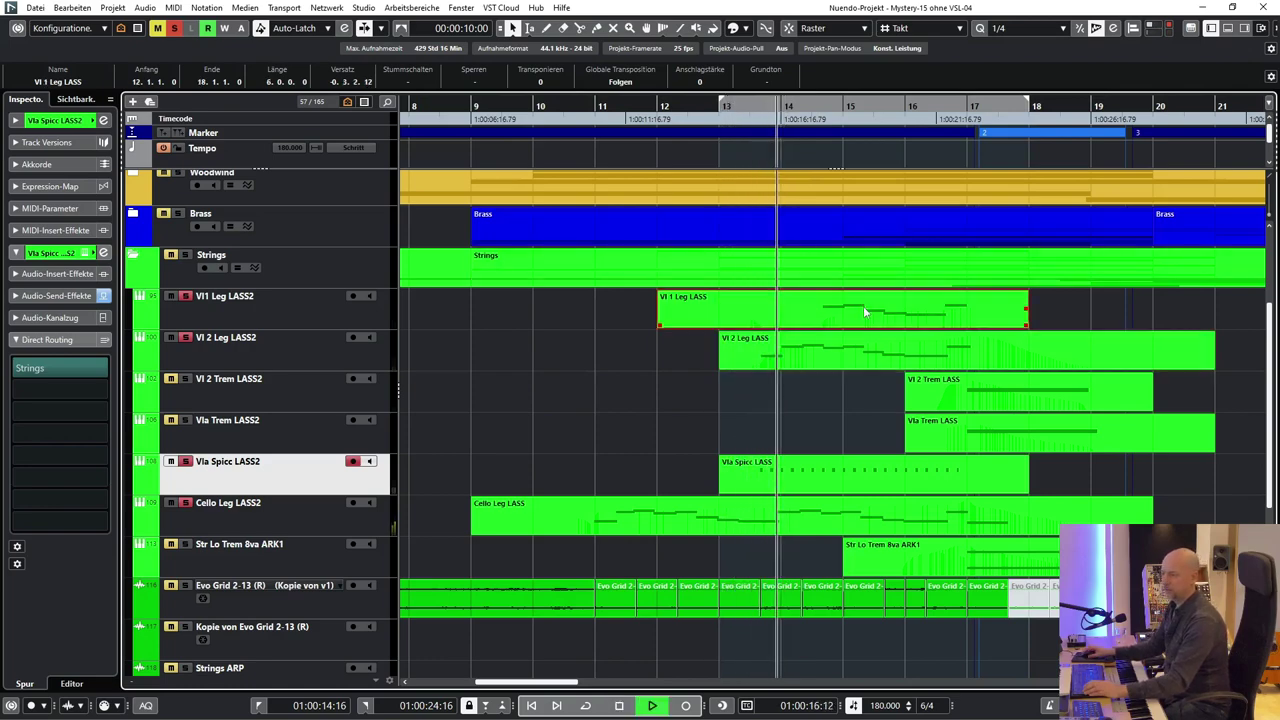
double_click(863, 306)
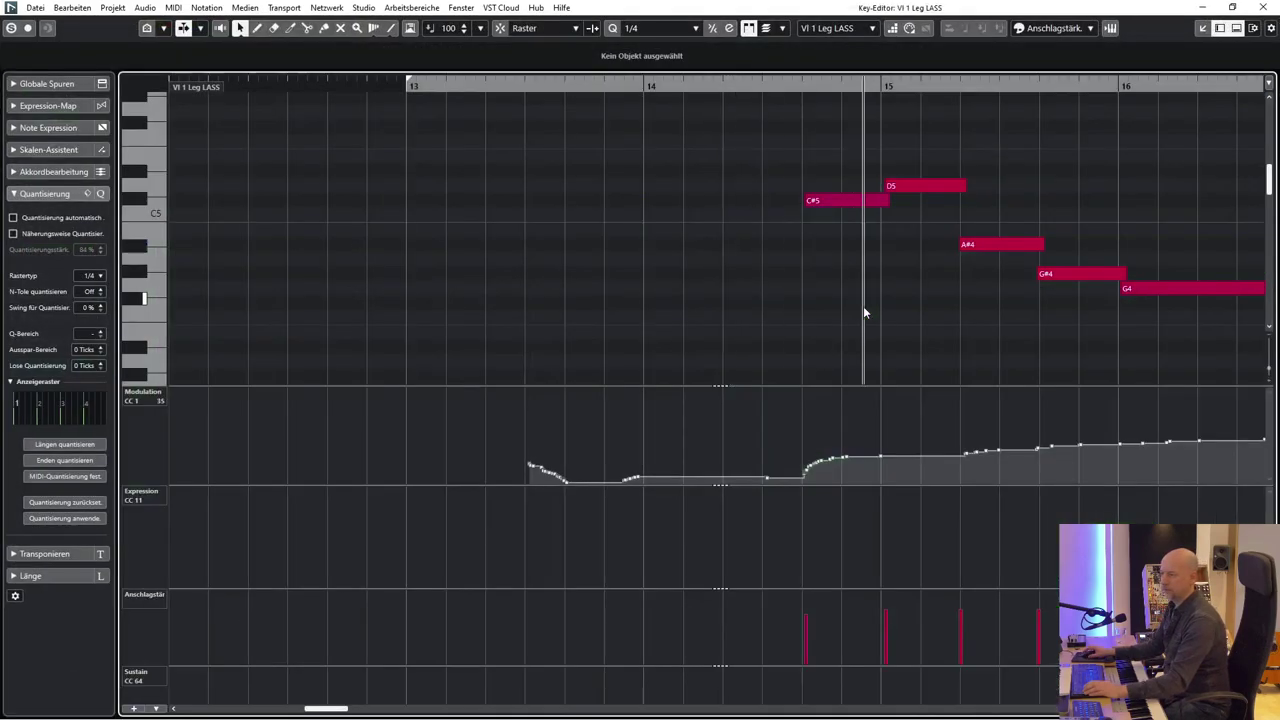
key(f)
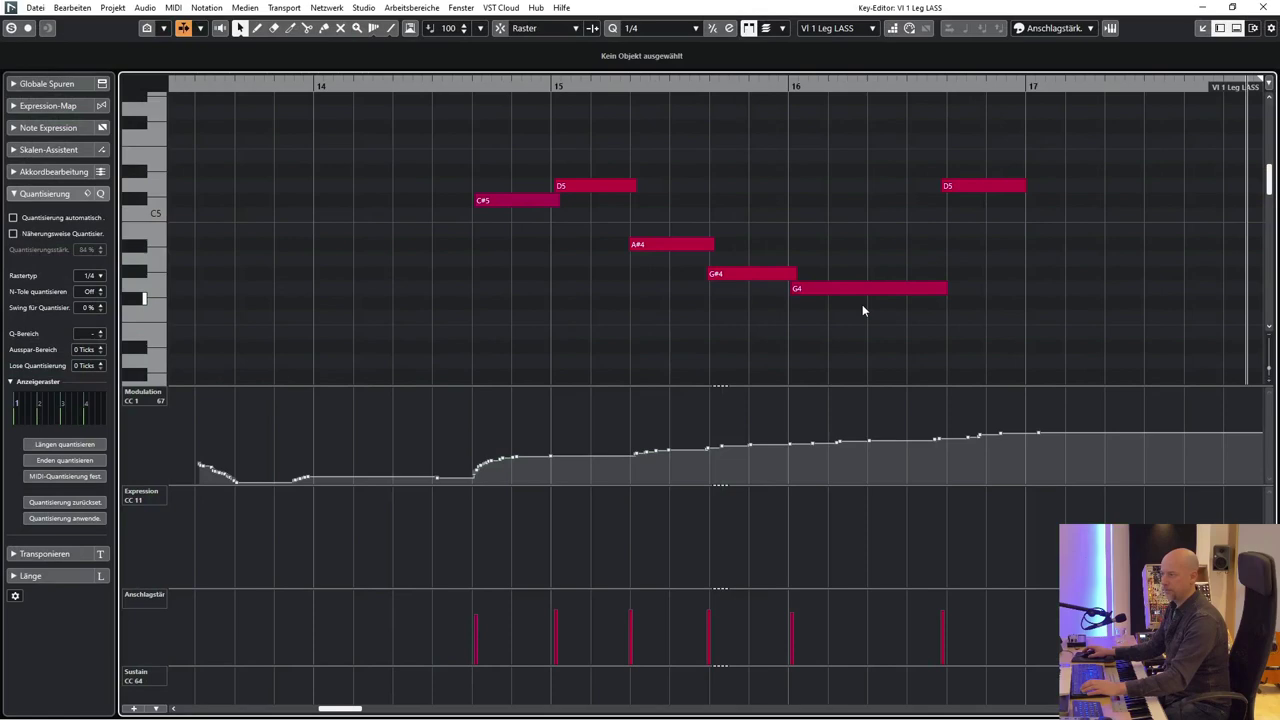
key(ctrl+e)
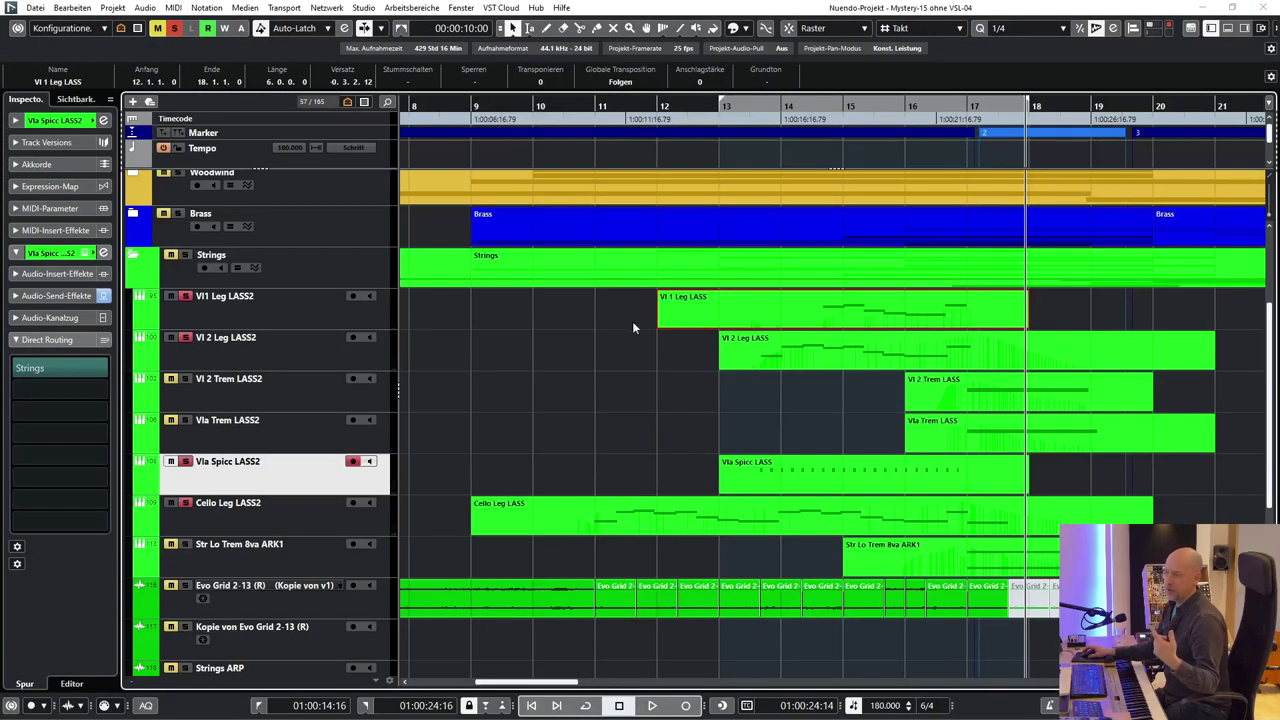
key(ctrl+e)
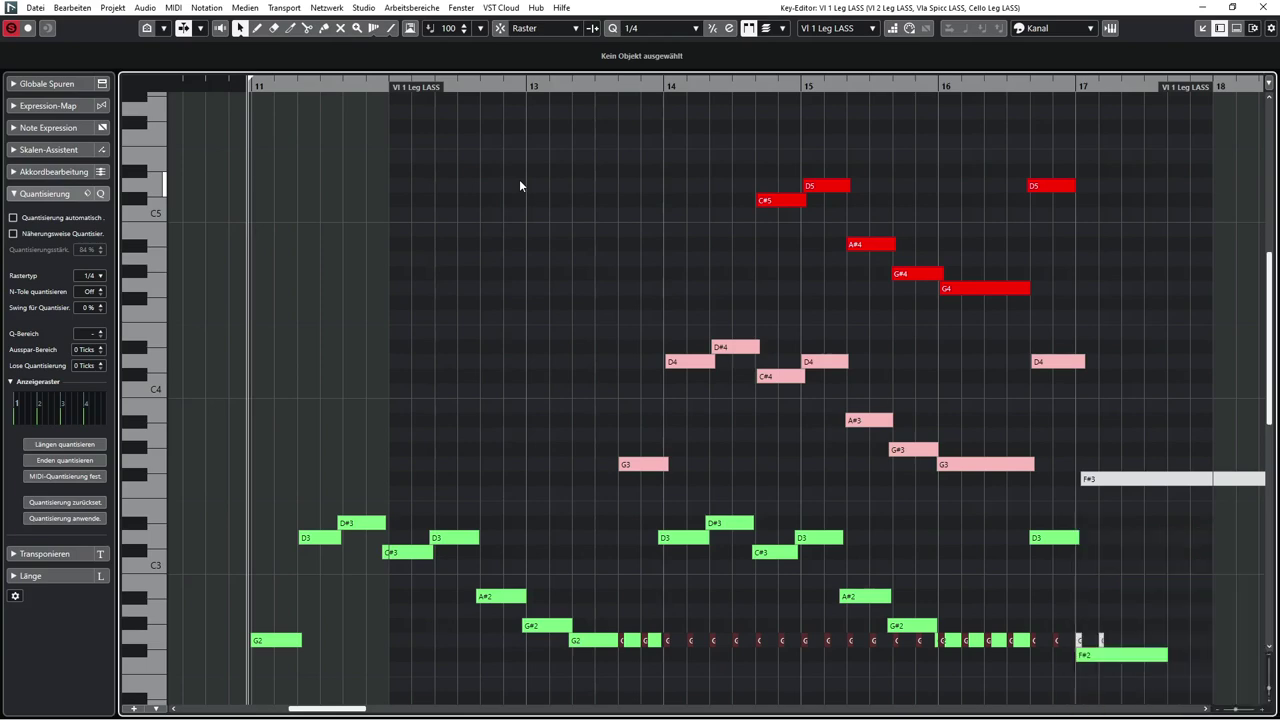
Play the combined Vl 1, Vl 2, Vla and Cello voicings twice, then close the Key Editor
key(space)
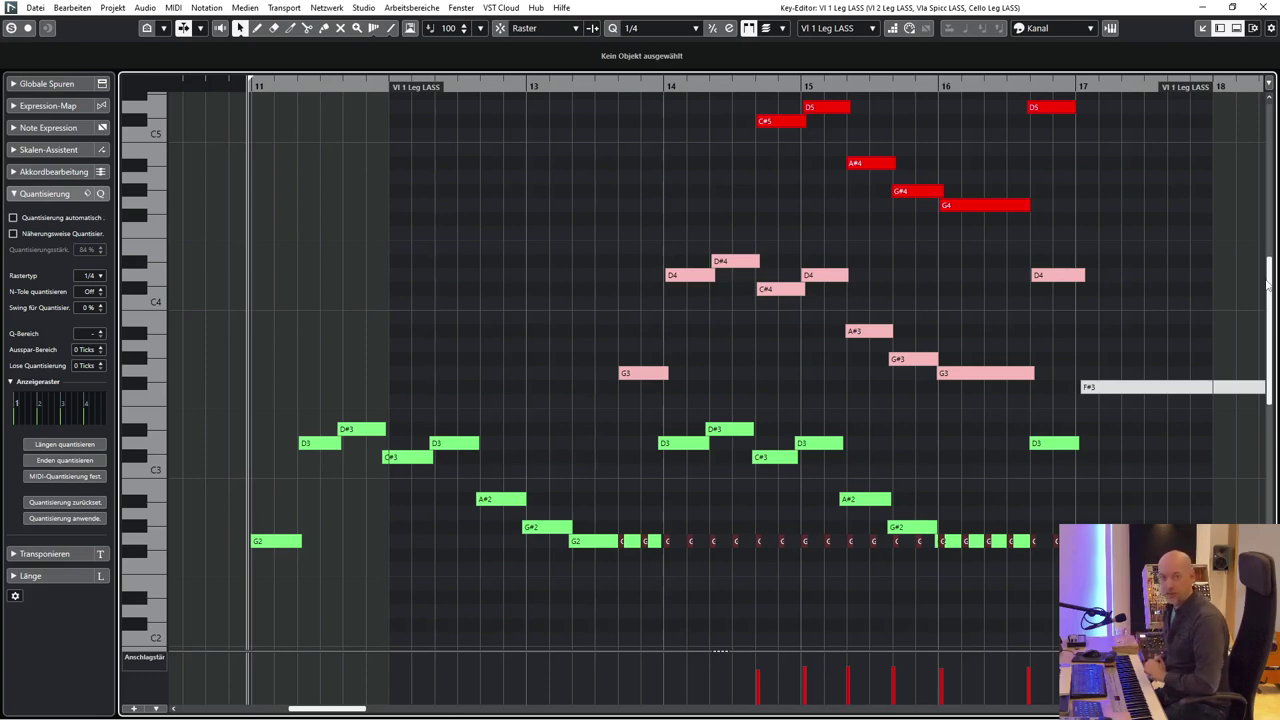
key(space)
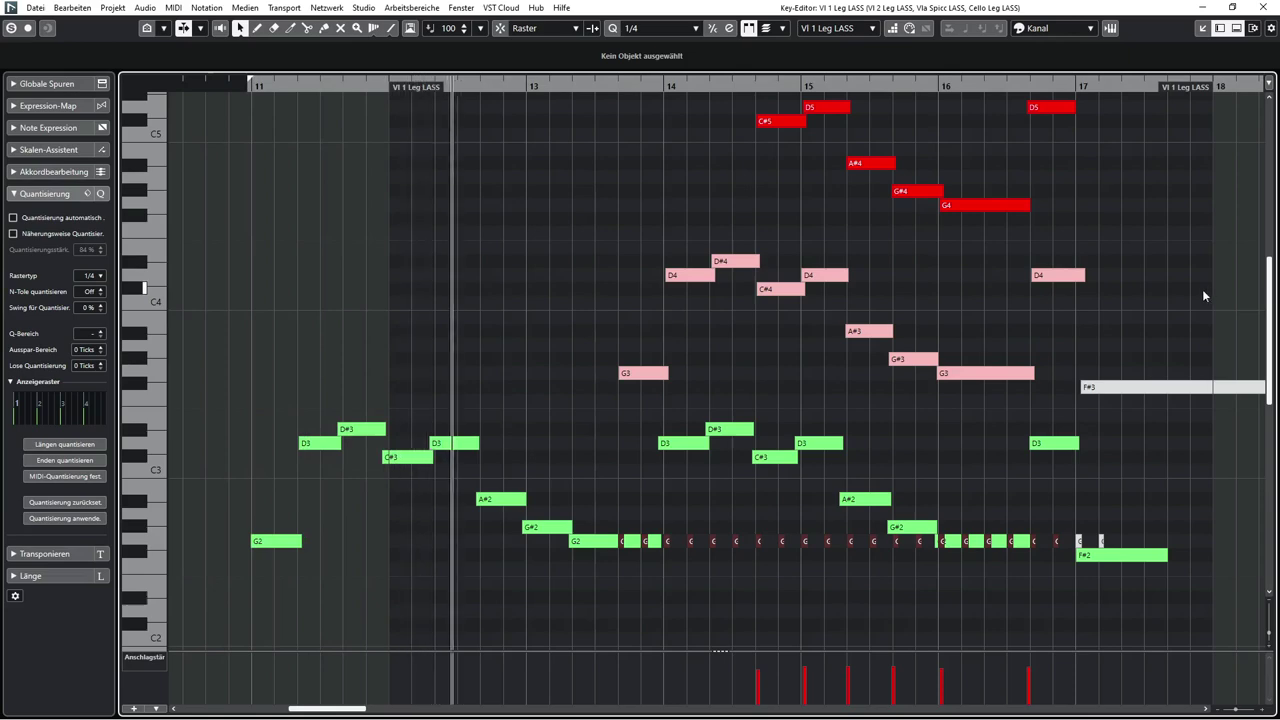
drag(1271, 297, 1274, 292)
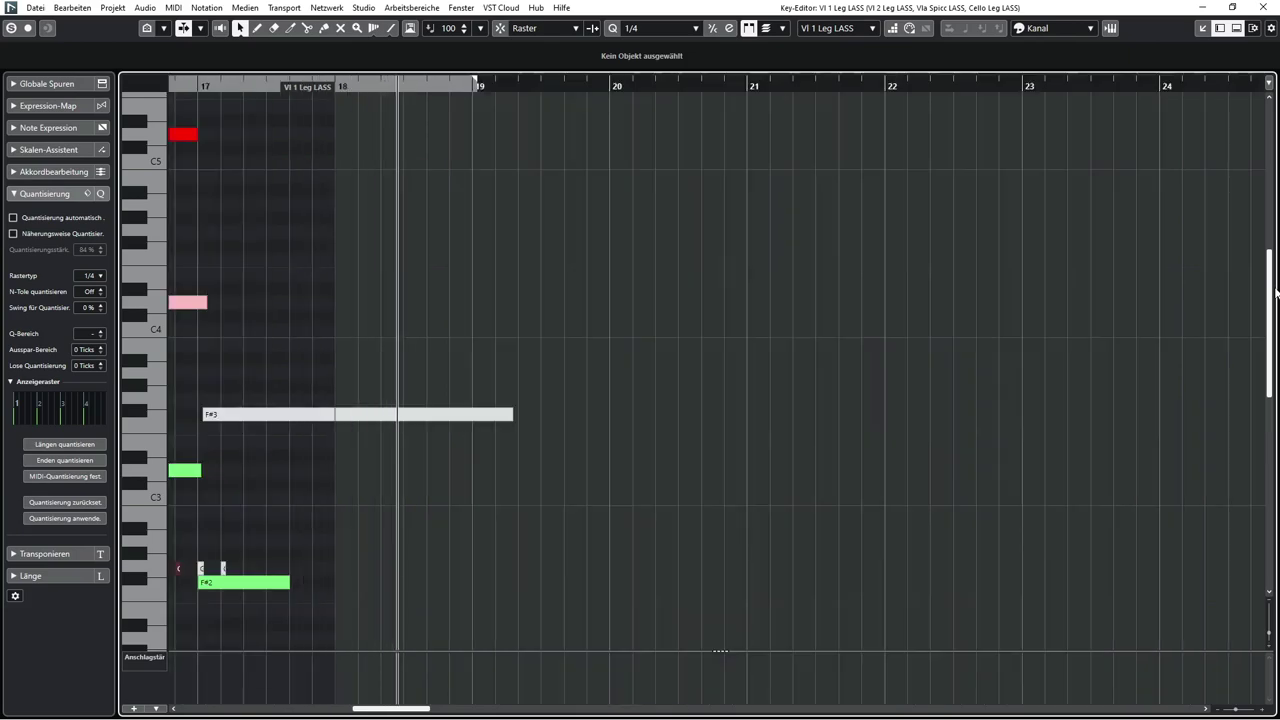
click(1257, 7)
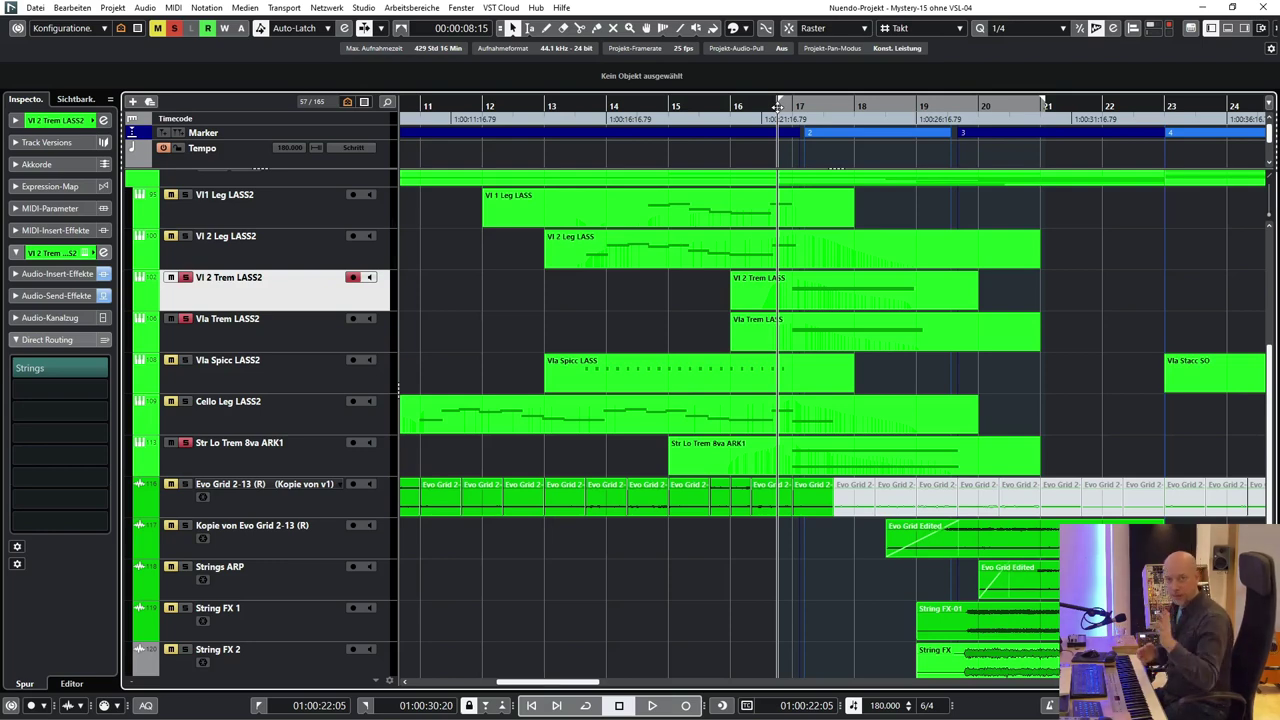
Select the Str Lo Trem 8va ARK1 track and play from its part start at bar 15
key(space)
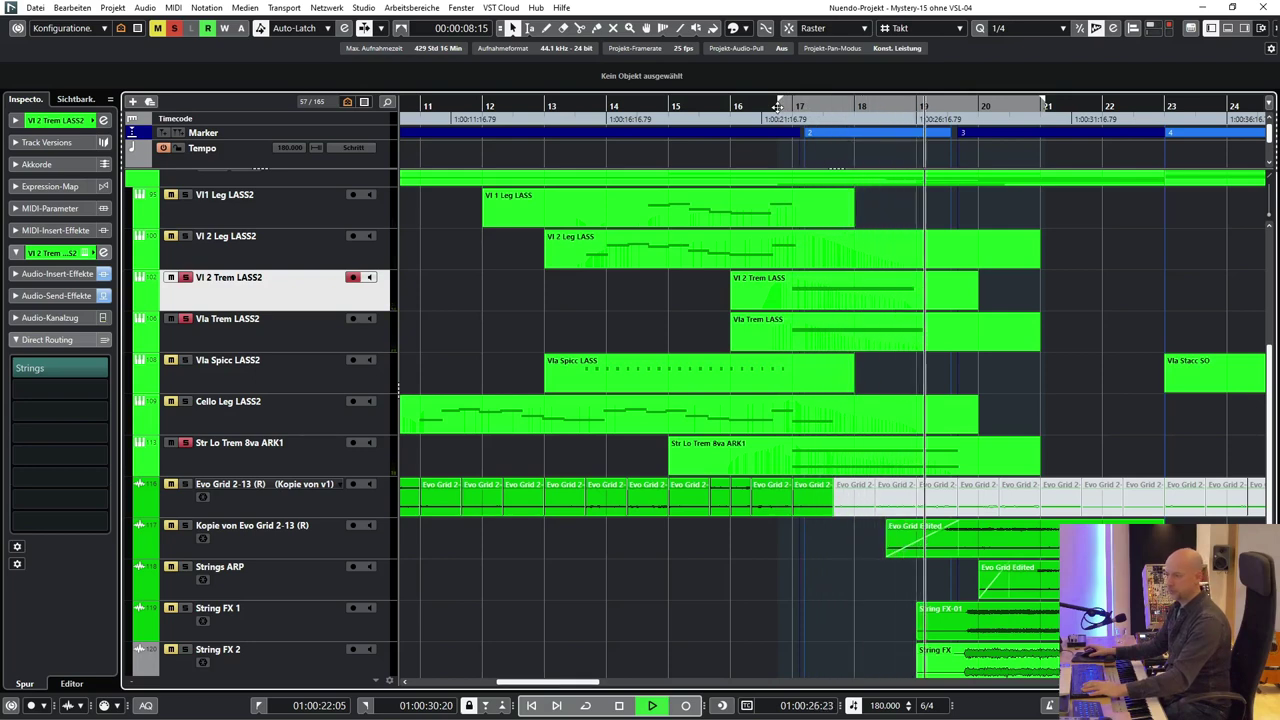
key(space)
key(Down)
key(Down)
key(Down)
key(Down)
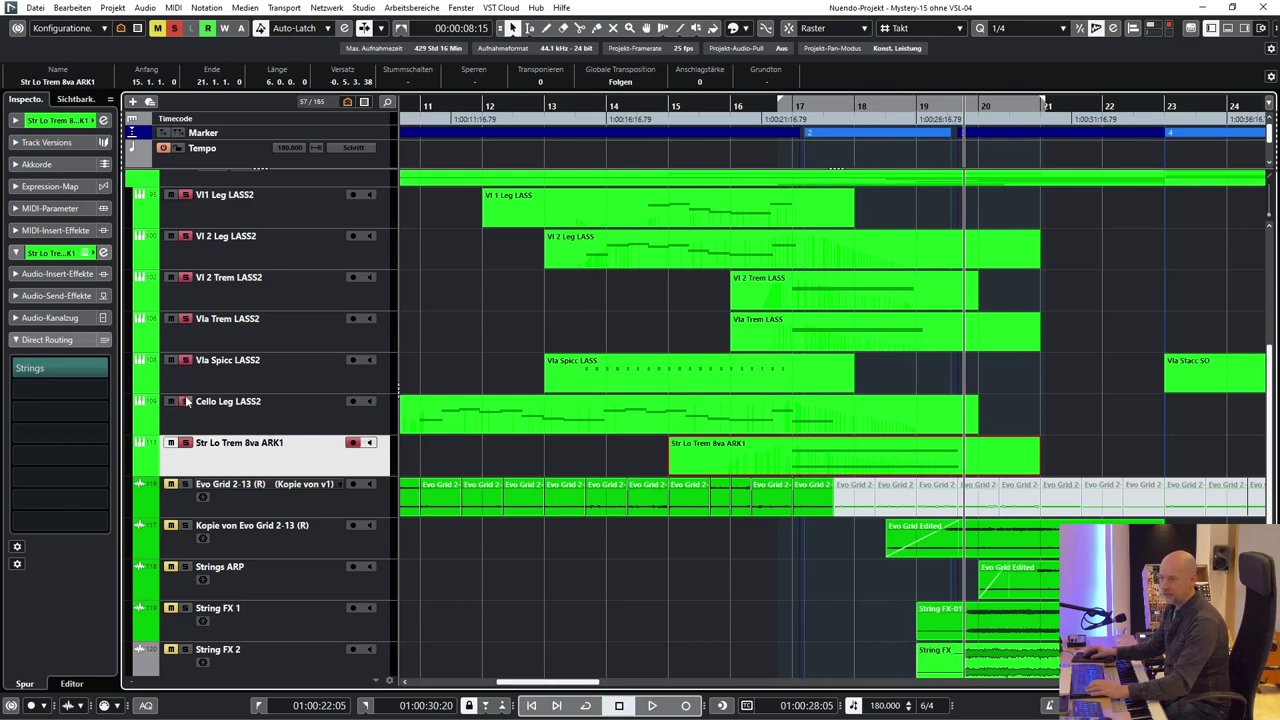
click(674, 110)
key(space)
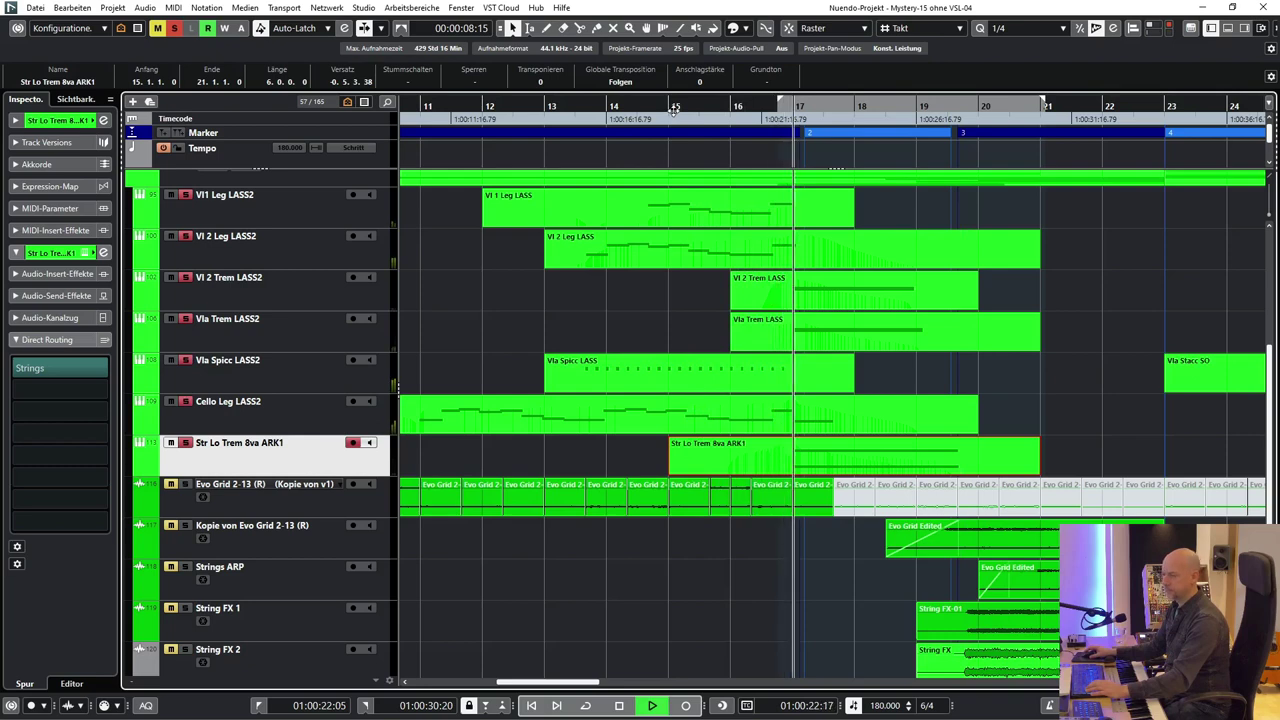
scroll(1095, 282, left, 2)
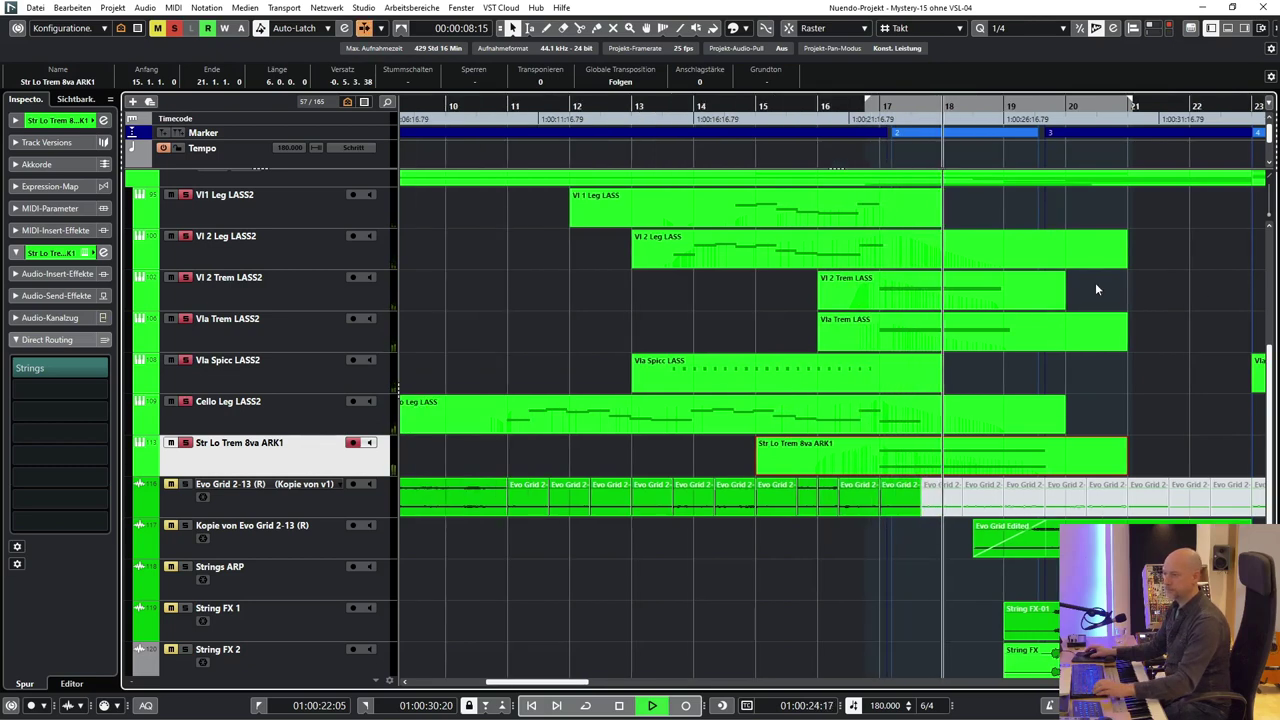
scroll(1095, 282, right, 4)
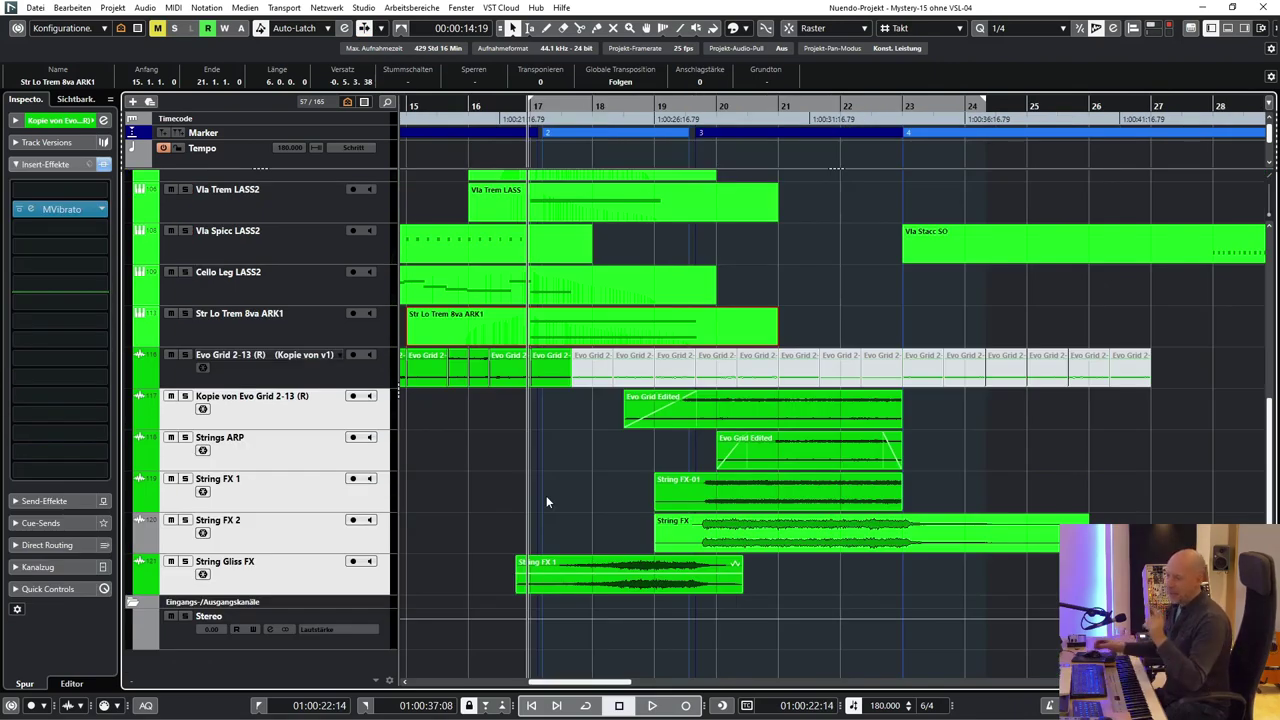
Play the arrangement from the left locator with only the String Gliss FX track selected
key(space)
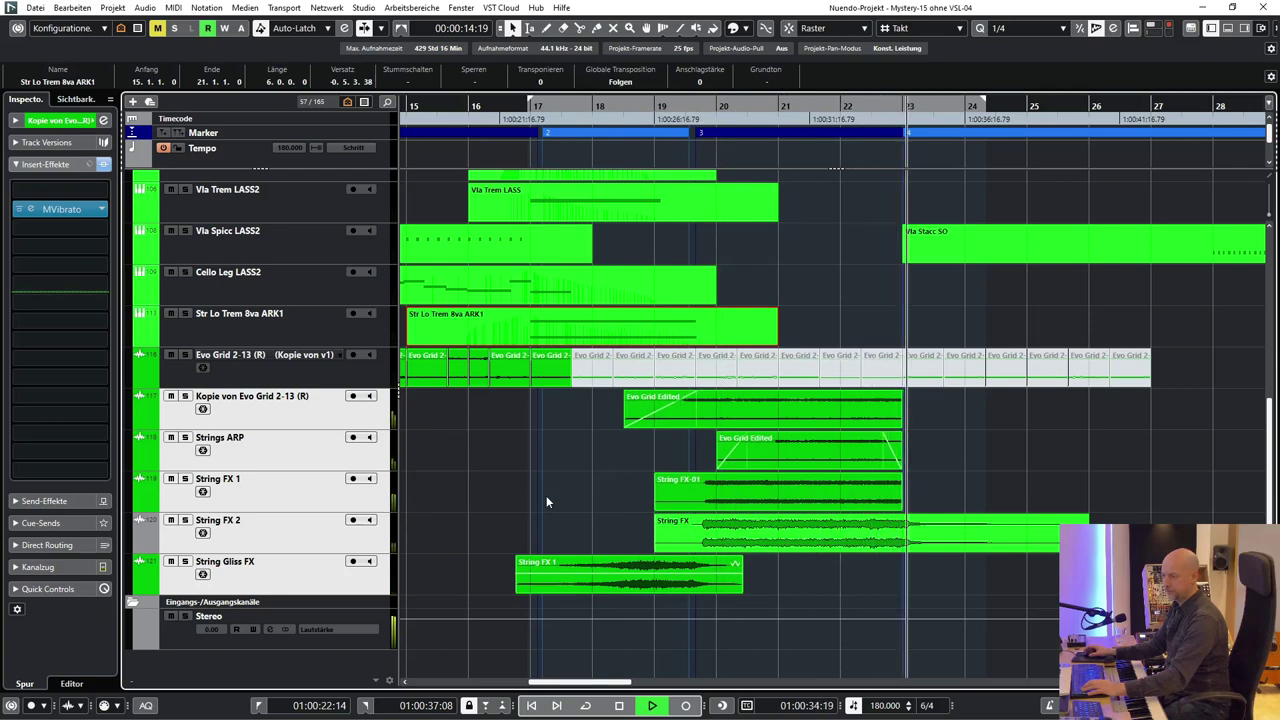
key(space)
key(KP_0)
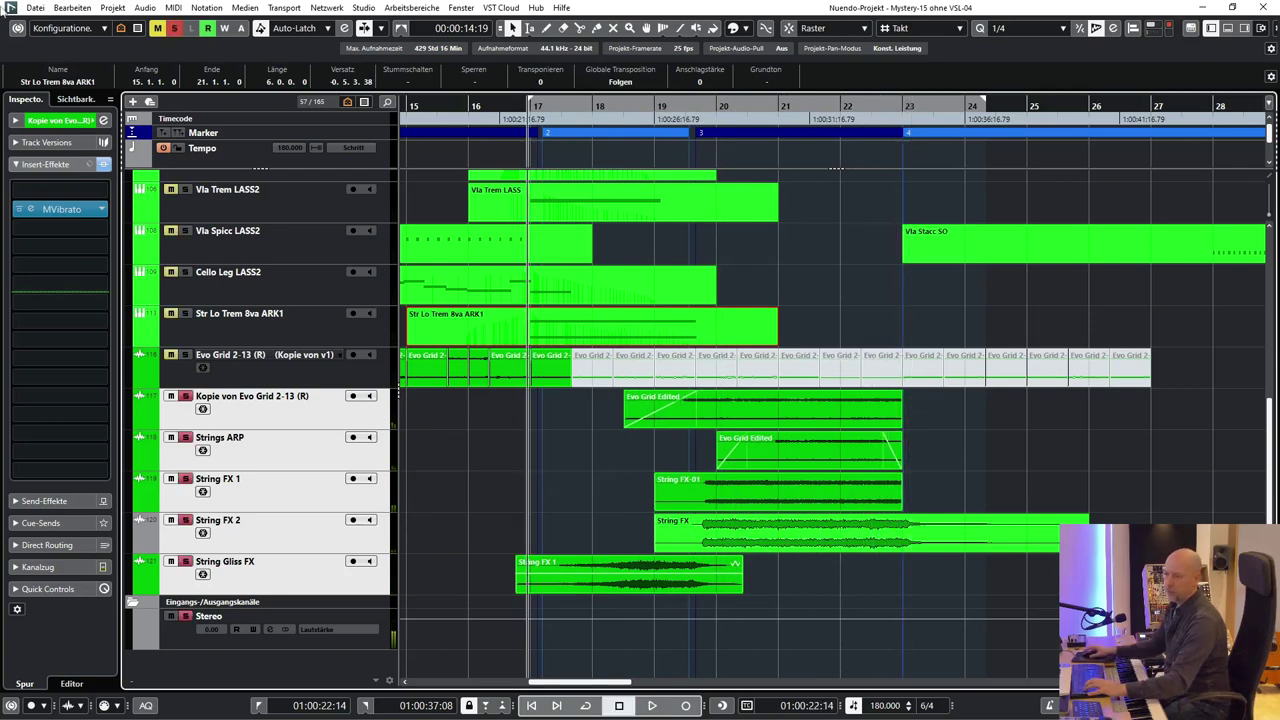
click(242, 585)
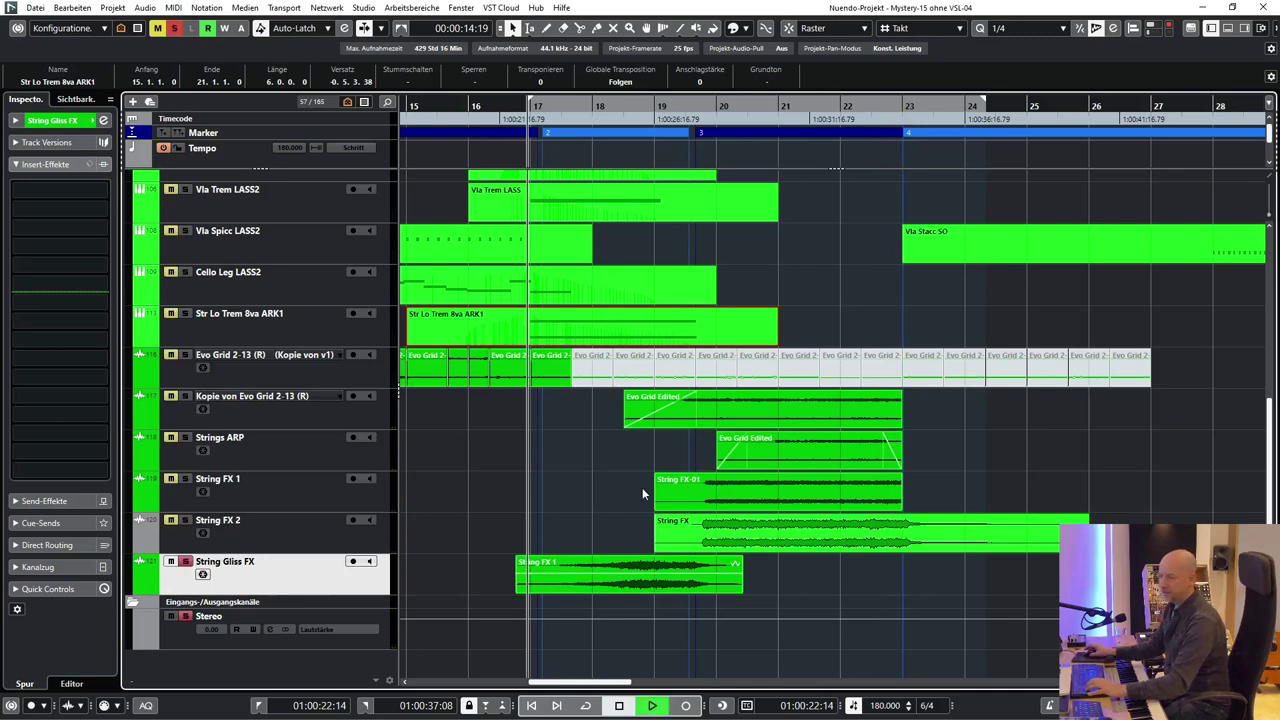
key(space)
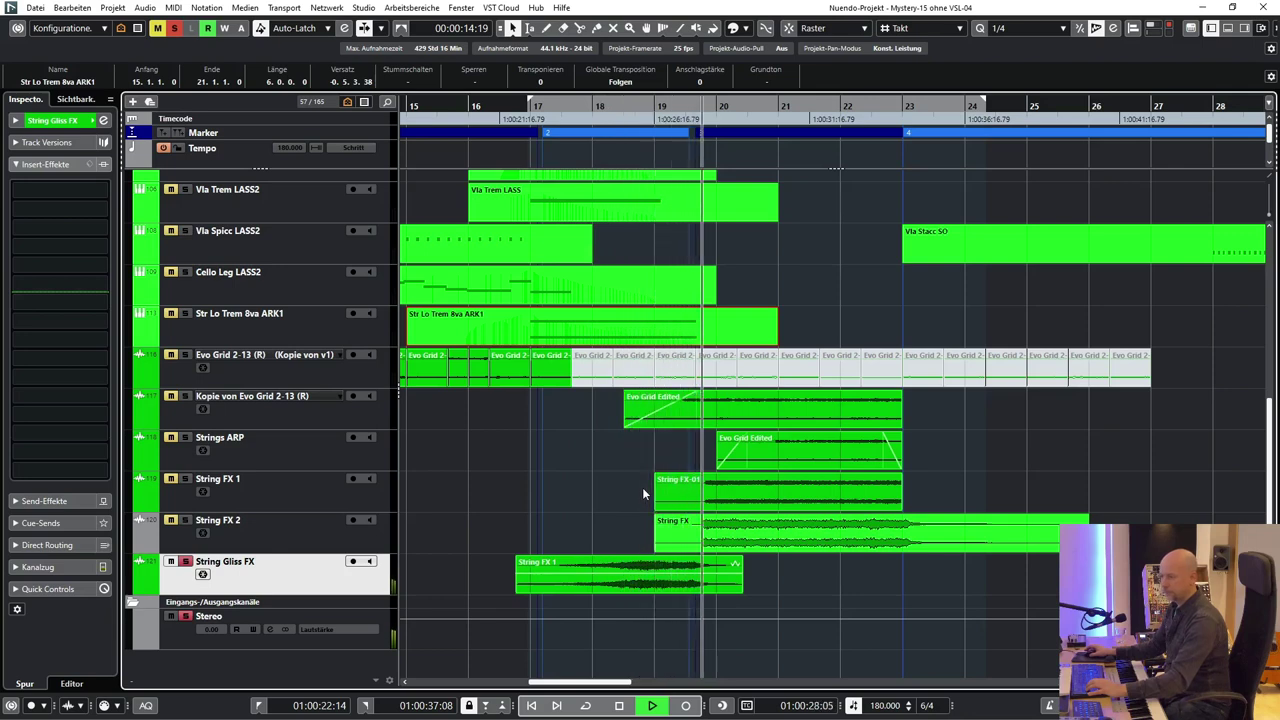
key(space)
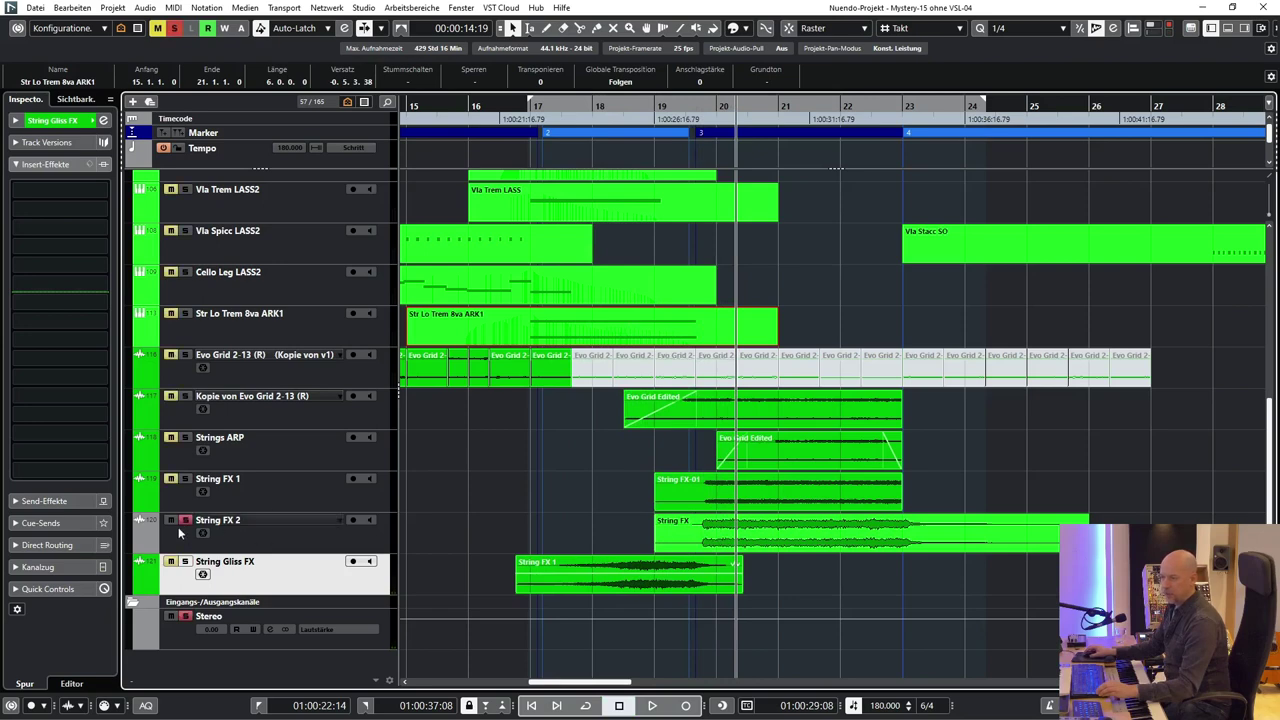
Set the locators around the Evo Grid Edited event on Kopie von Evo Grid 2-13 (R) and play it
click(259, 403)
key(p)
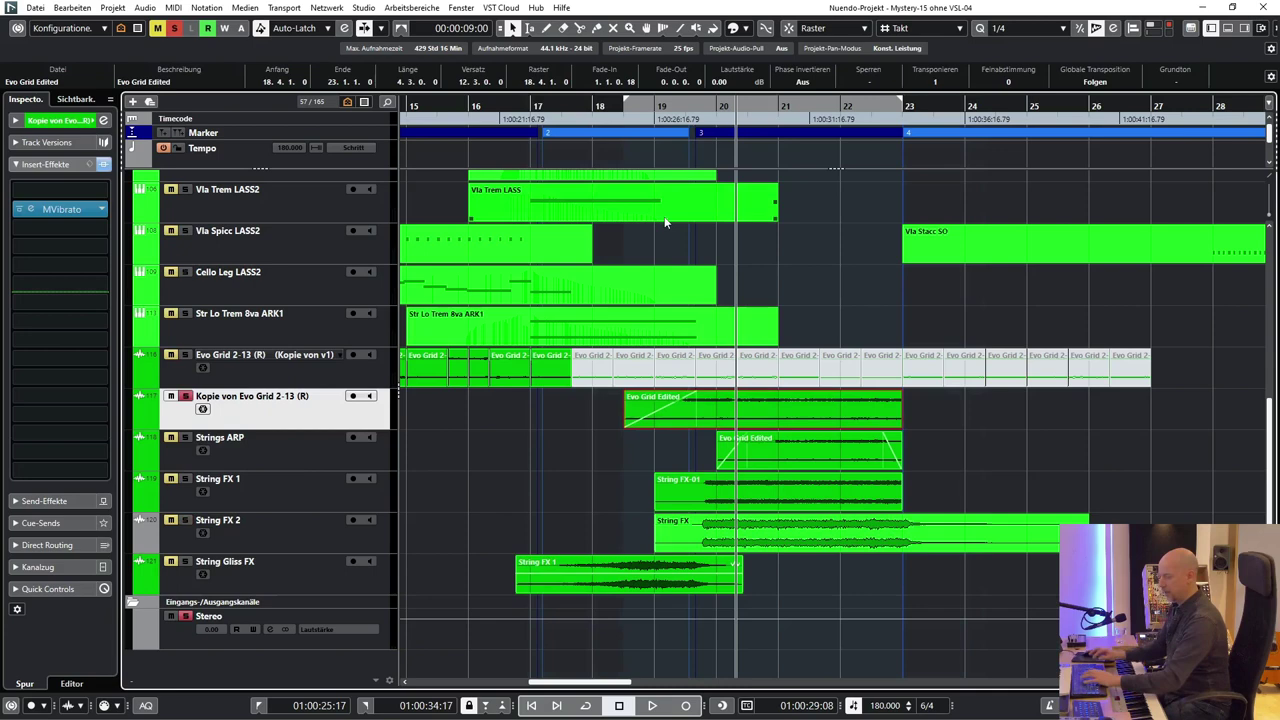
key(KP_1)
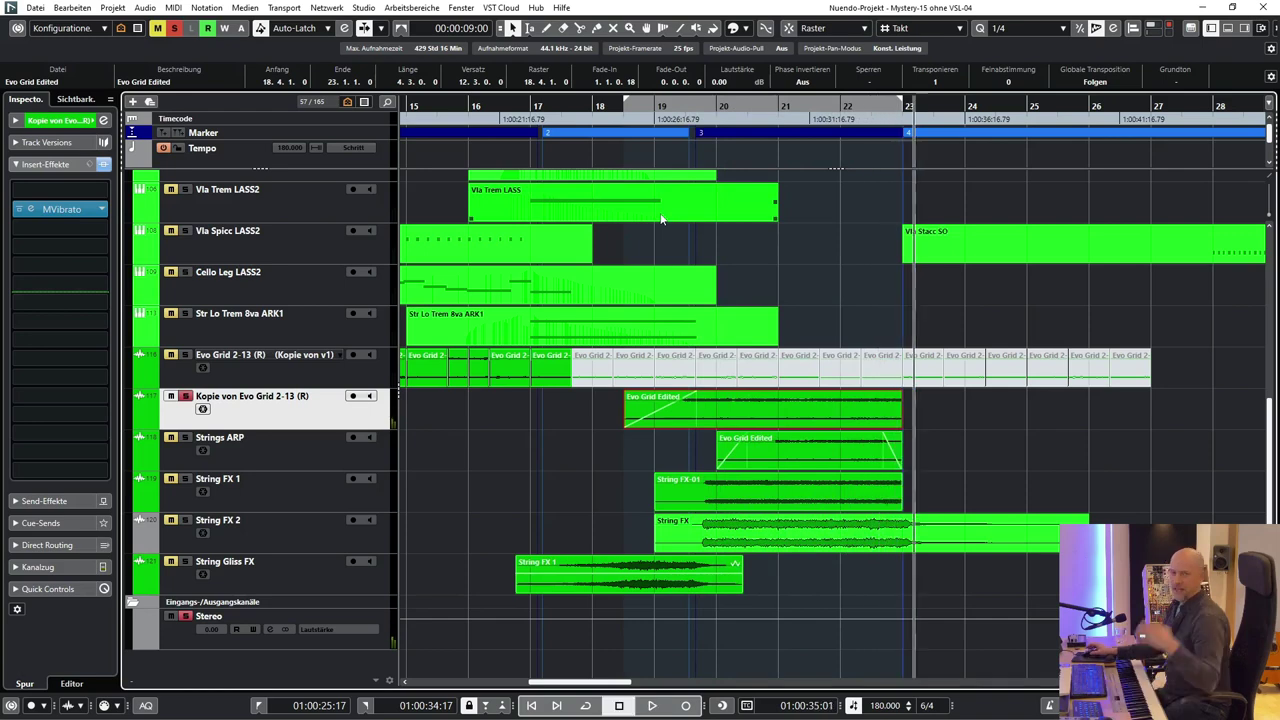
key(space)
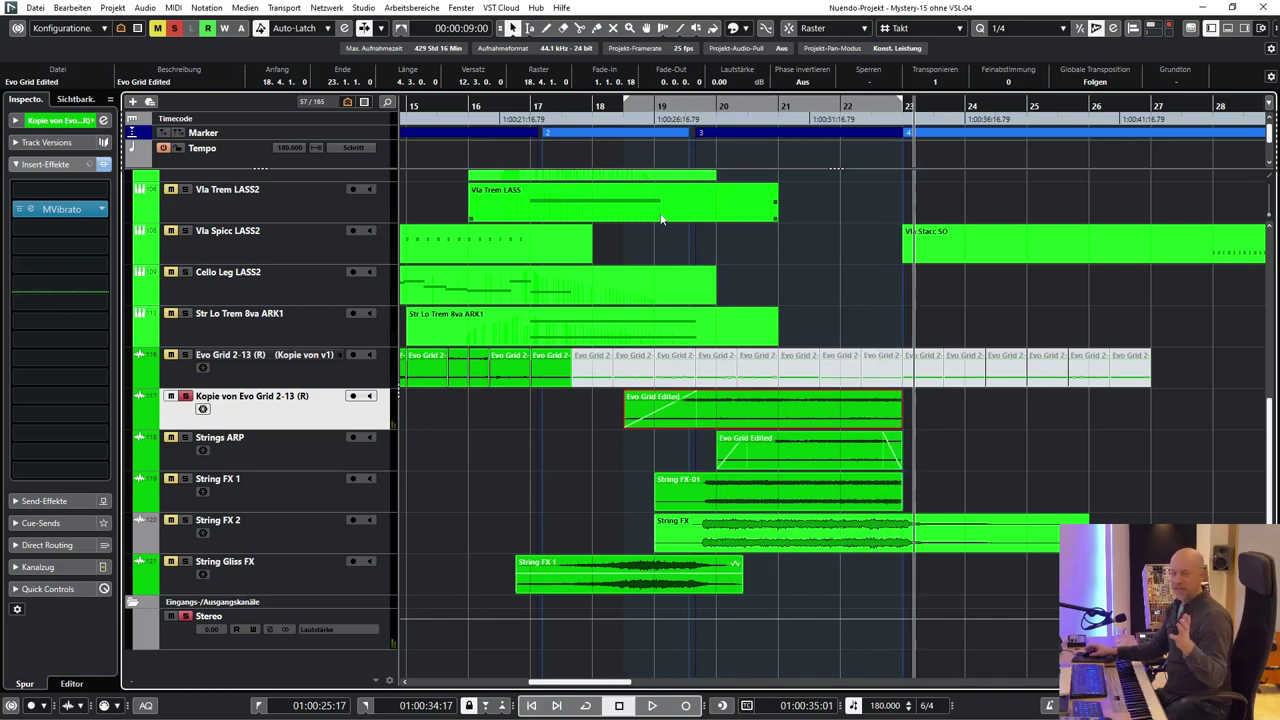
Open MVibrato on Kopie von Evo Grid 2-13 (R) and compare bypassed against its automated depth and rate
click(29, 211)
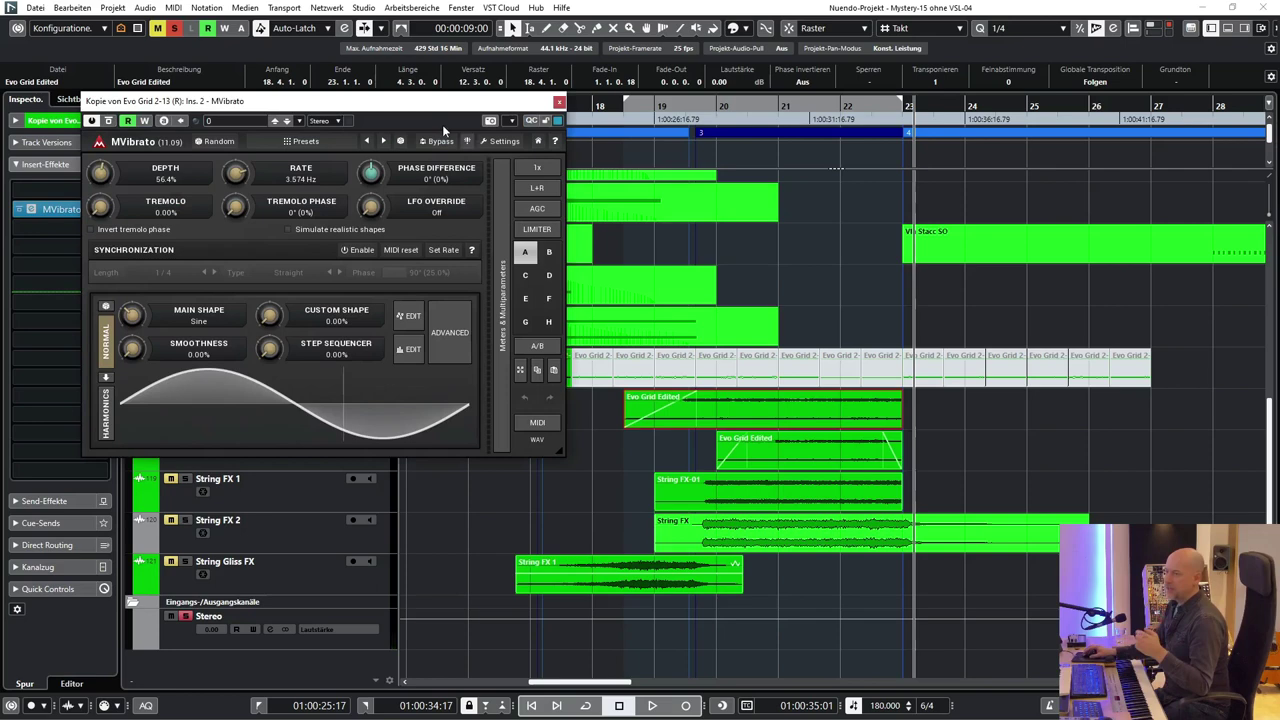
drag(432, 104, 446, 48)
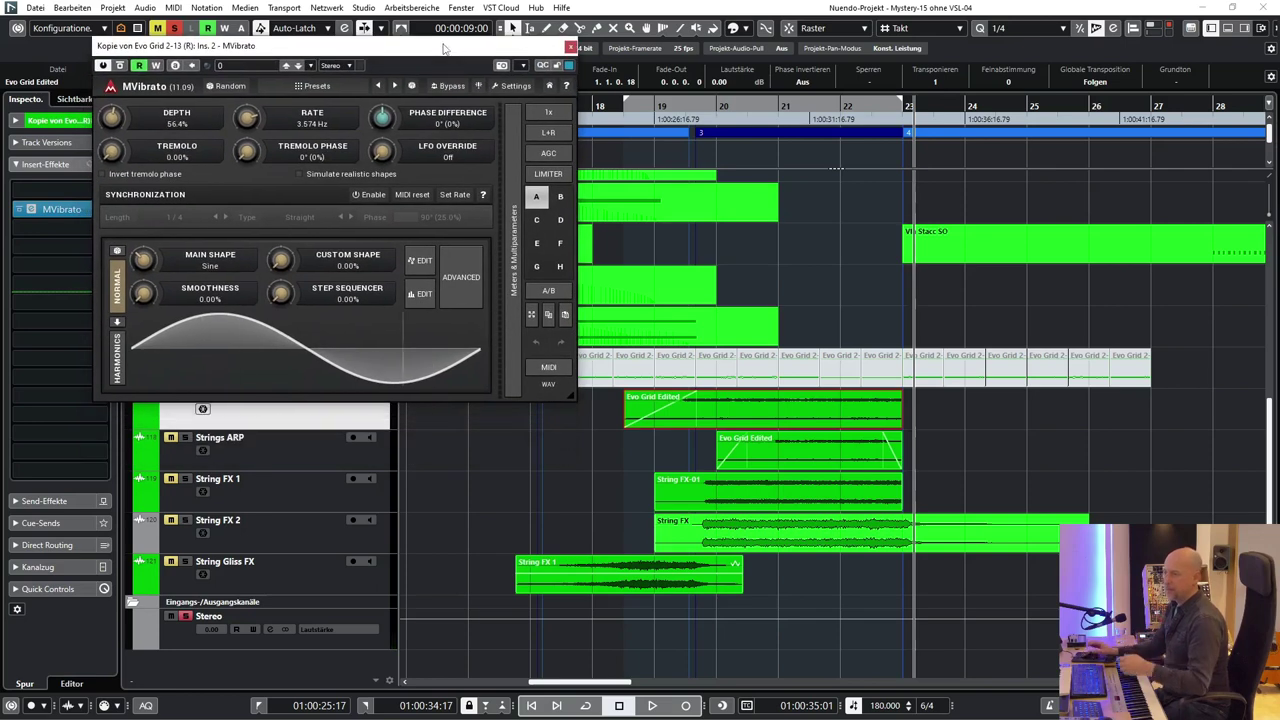
key(space)
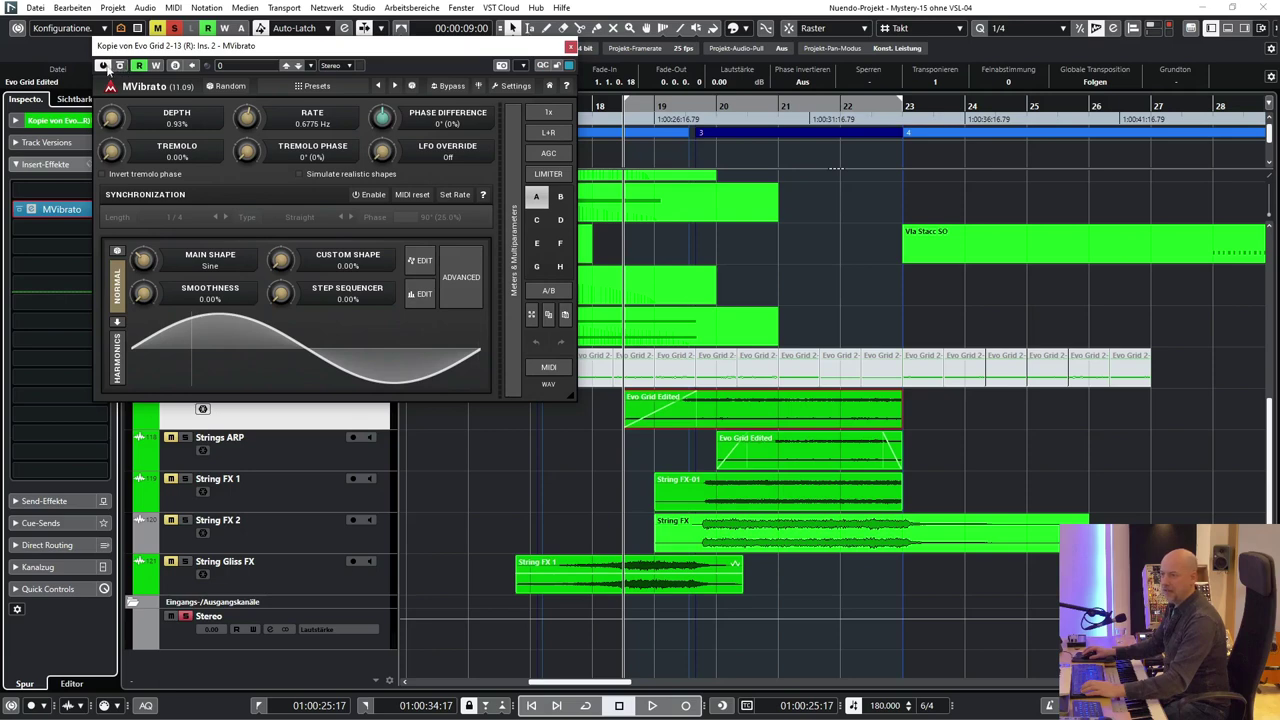
click(104, 65)
key(space)
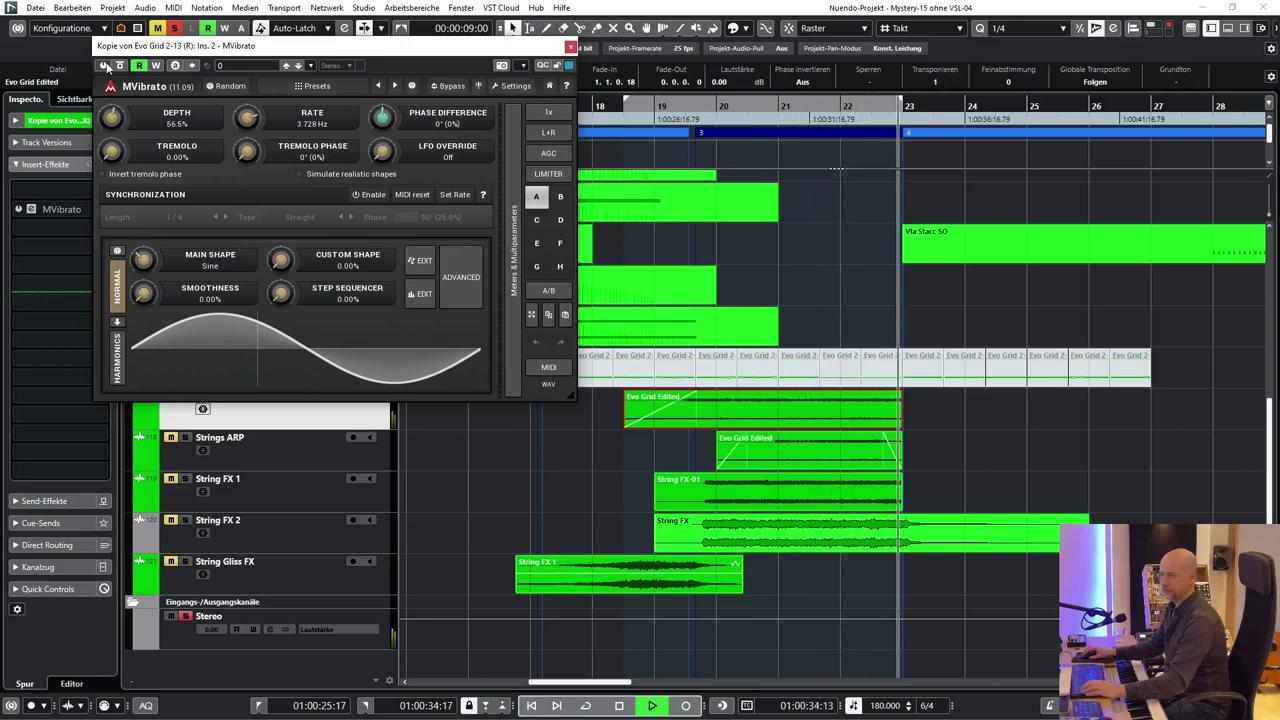
drag(439, 53, 433, 27)
key(space)
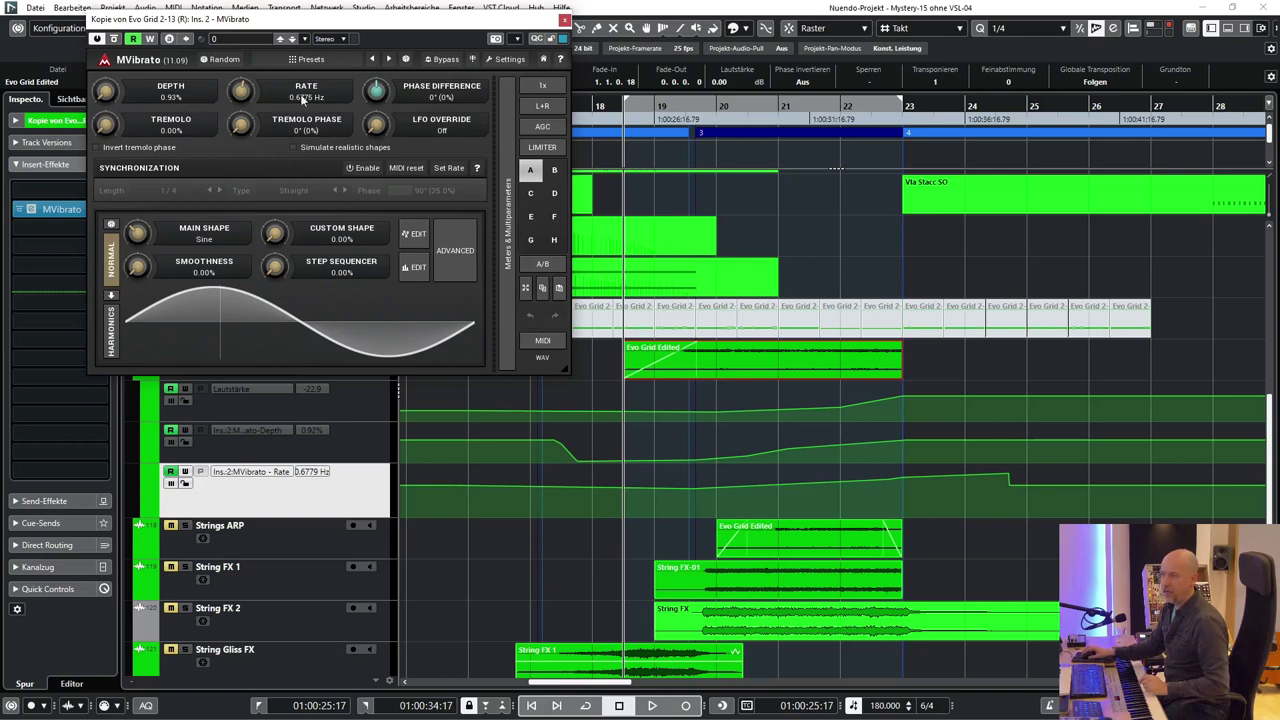
key(space)
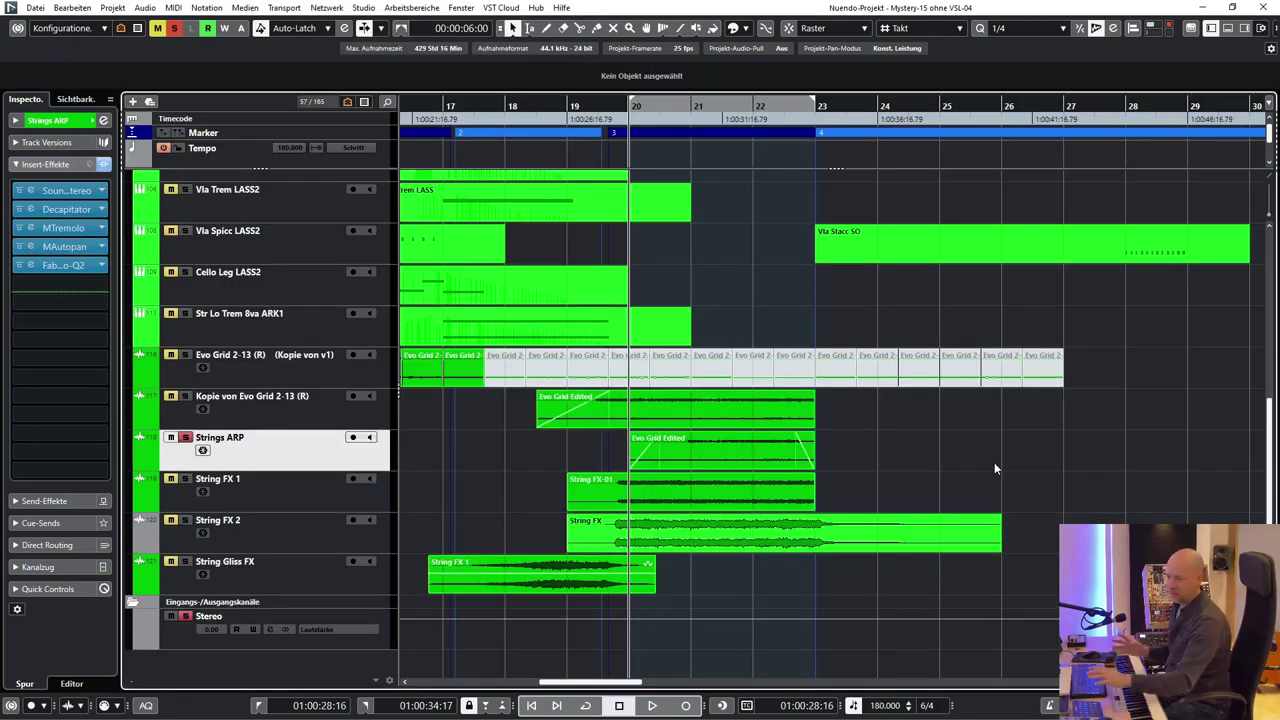
Play the Strings ARP arpeggio, bypass all its insert effects, and replay it dry
key(space)
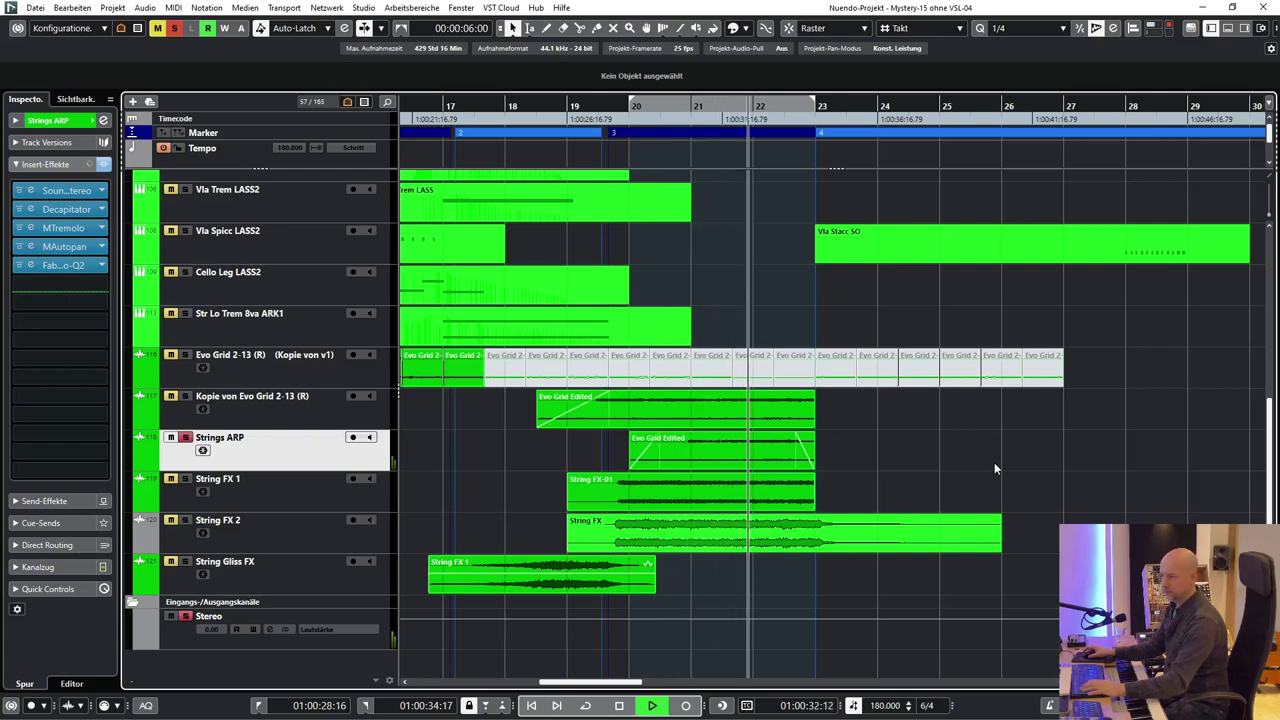
key(space)
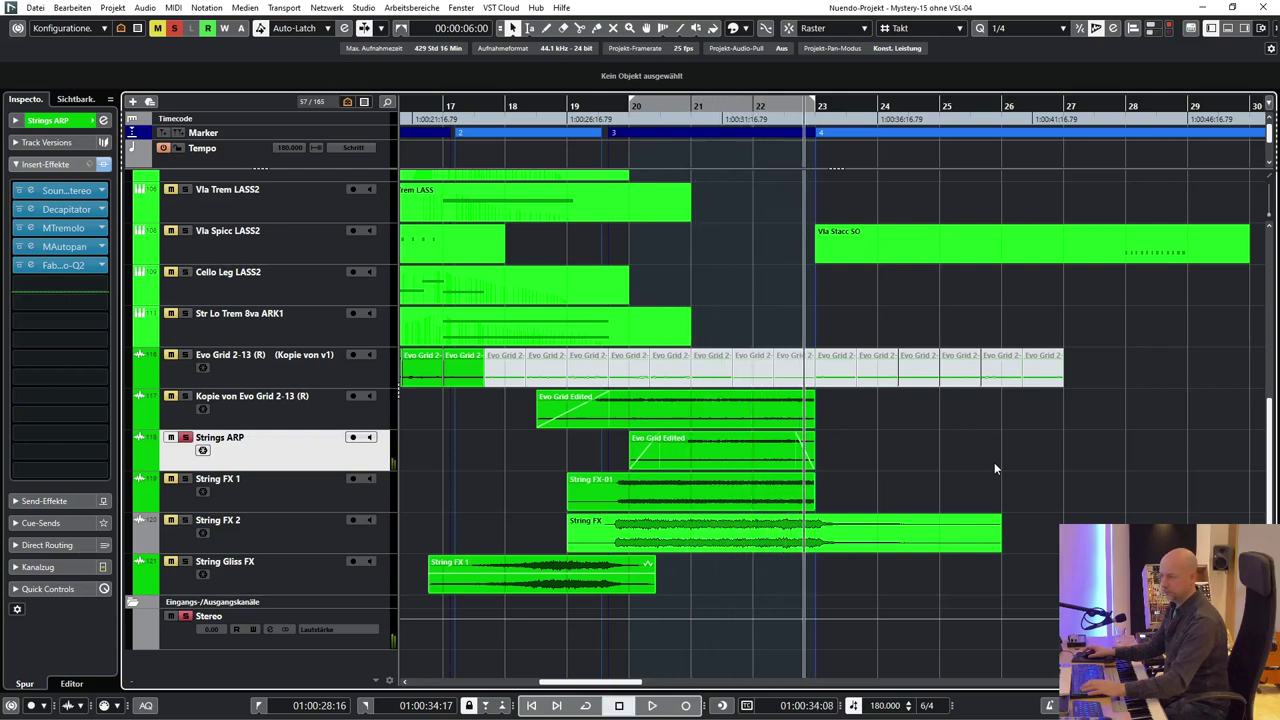
click(104, 164)
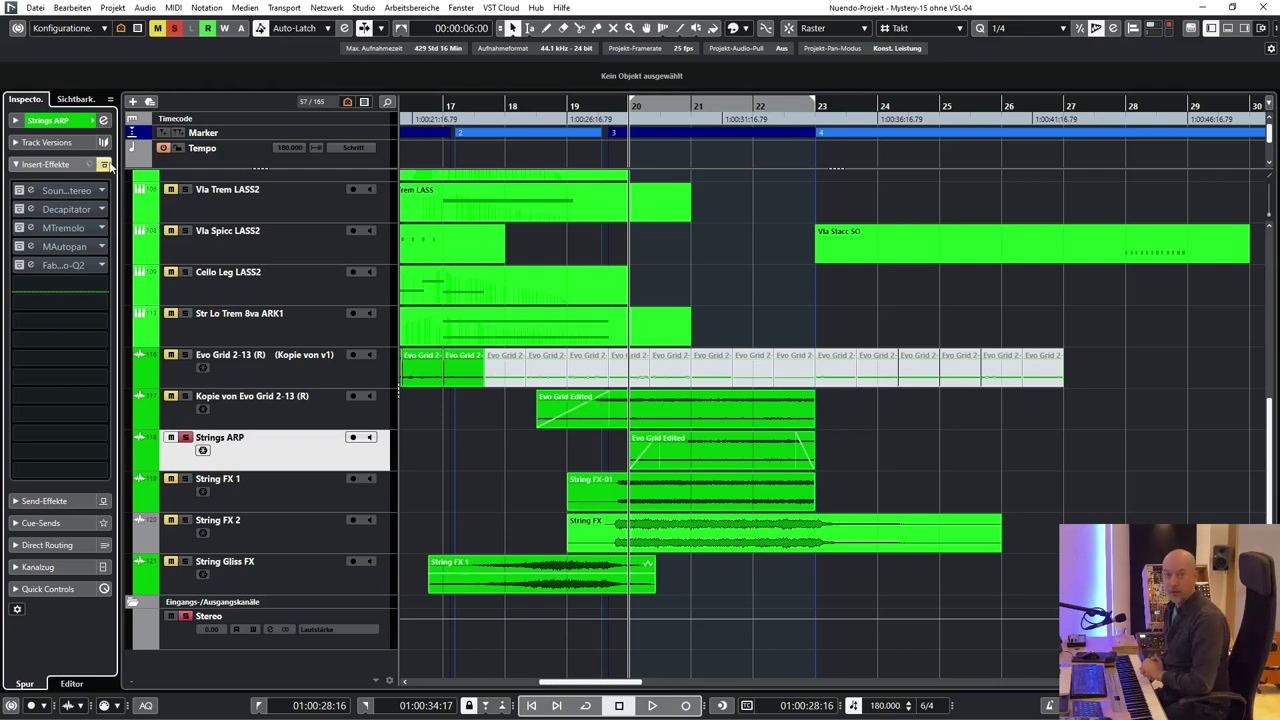
key(space)
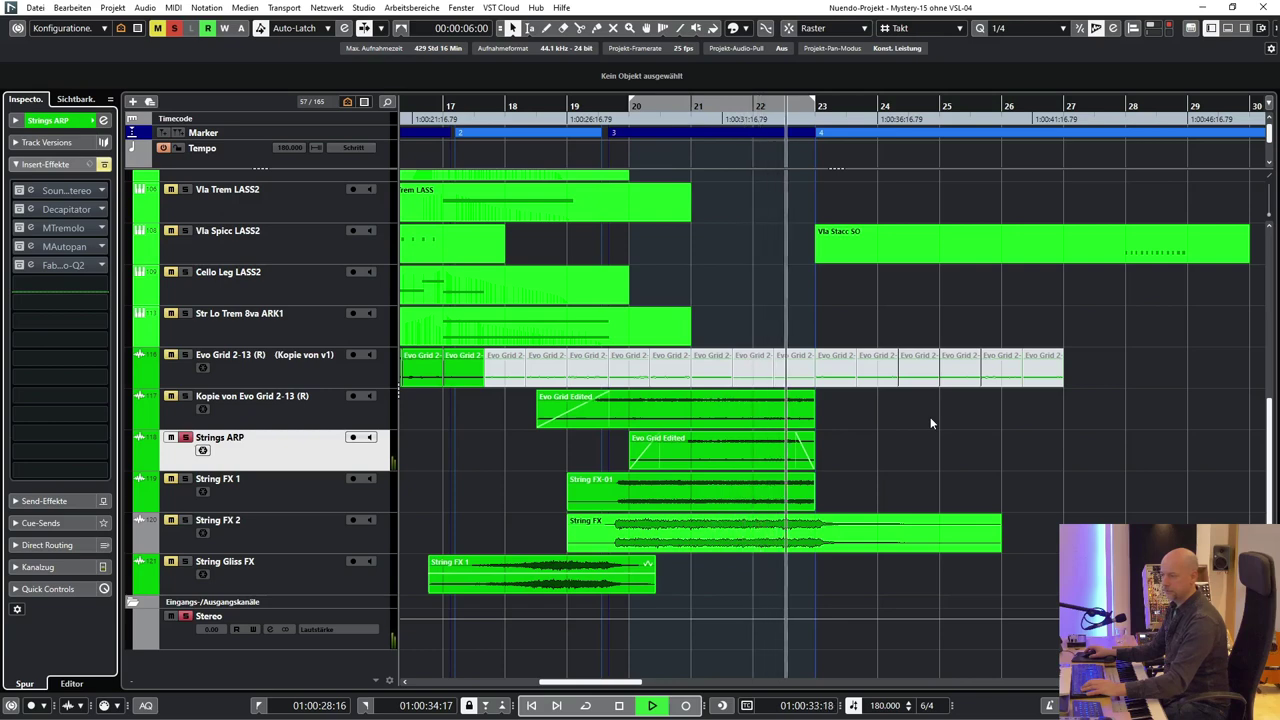
Open the Strings ARP SoundShifter editor to check its 12-semitone octave shift, then close it
key(space)
click(66, 190)
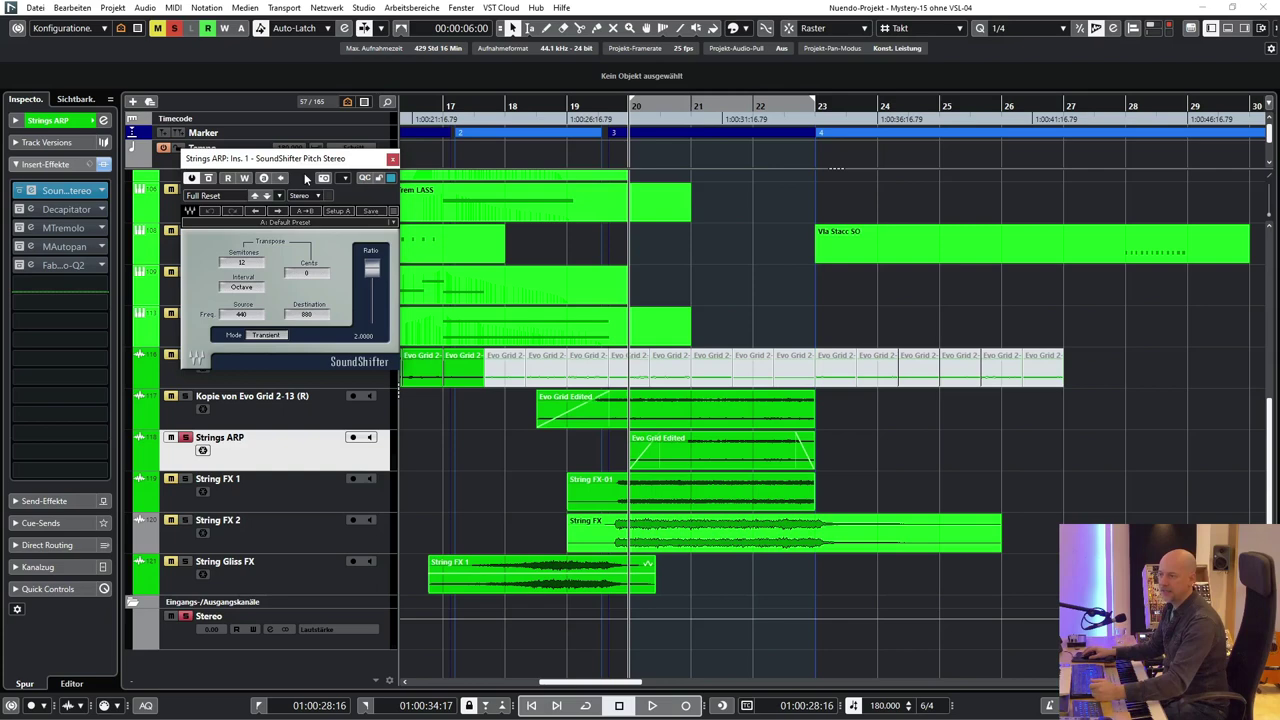
click(719, 445)
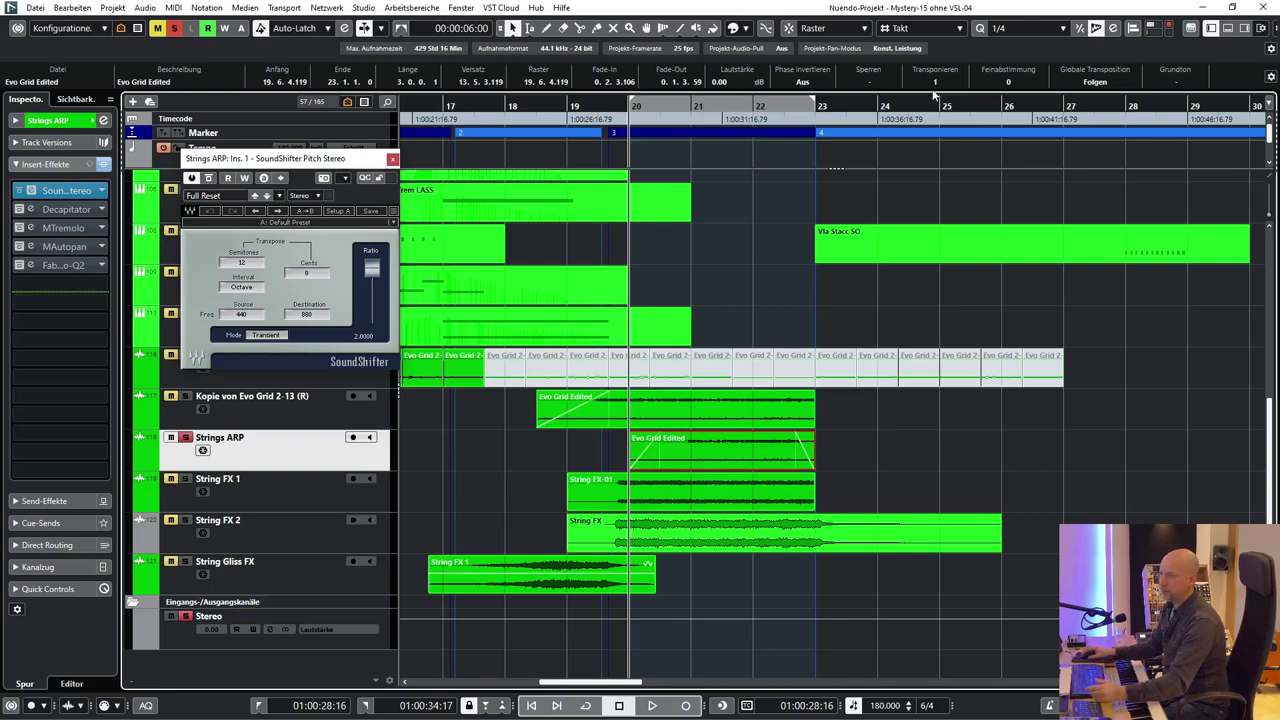
click(391, 160)
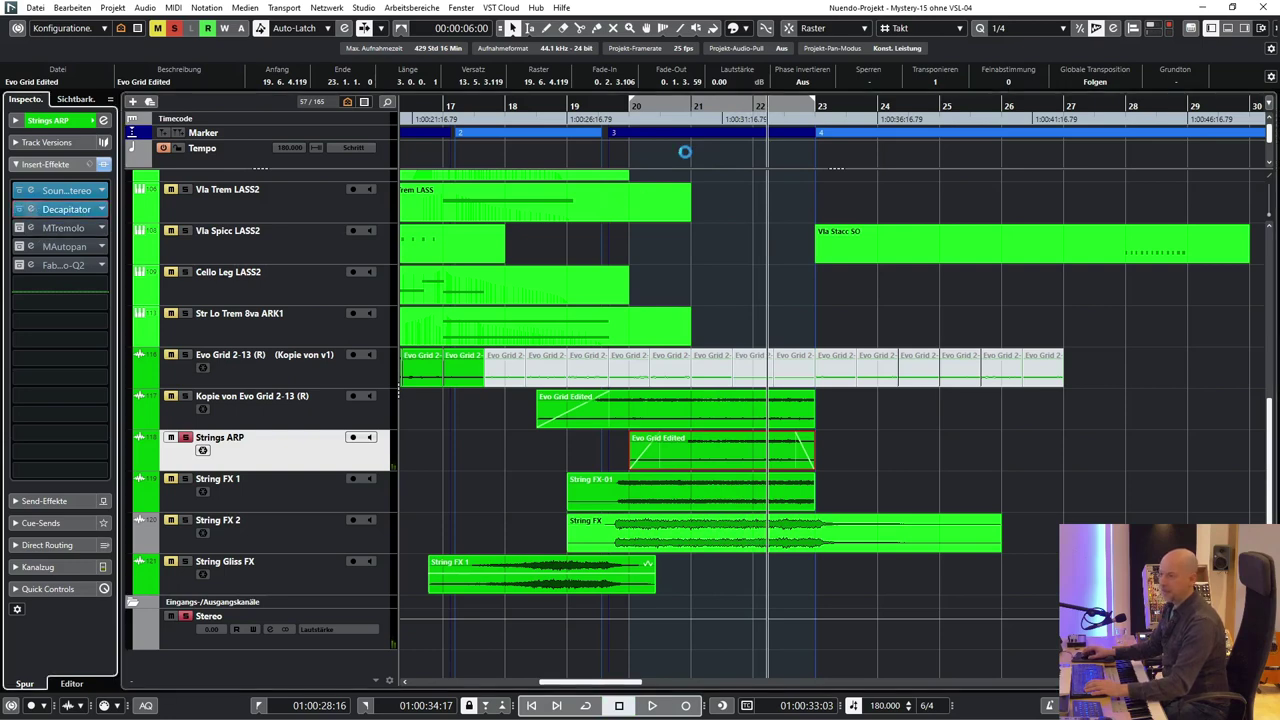
click(66, 209)
drag(580, 214, 510, 123)
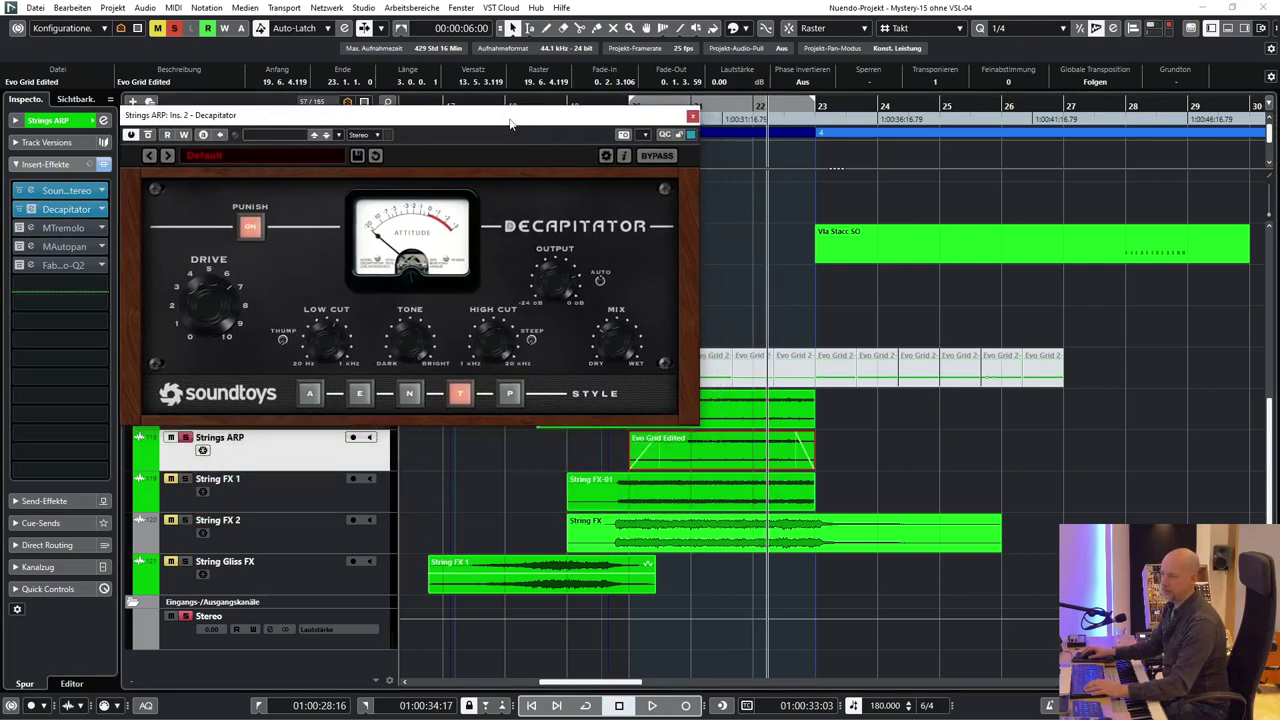
key(space)
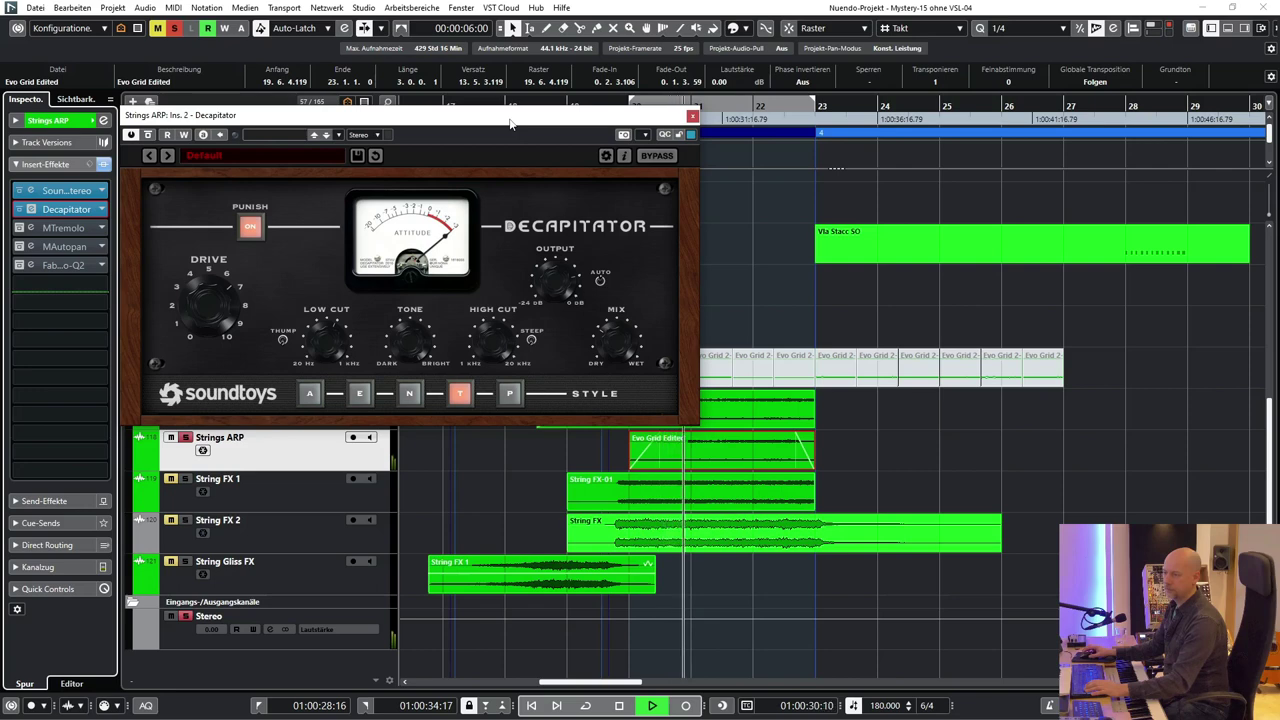
key(space)
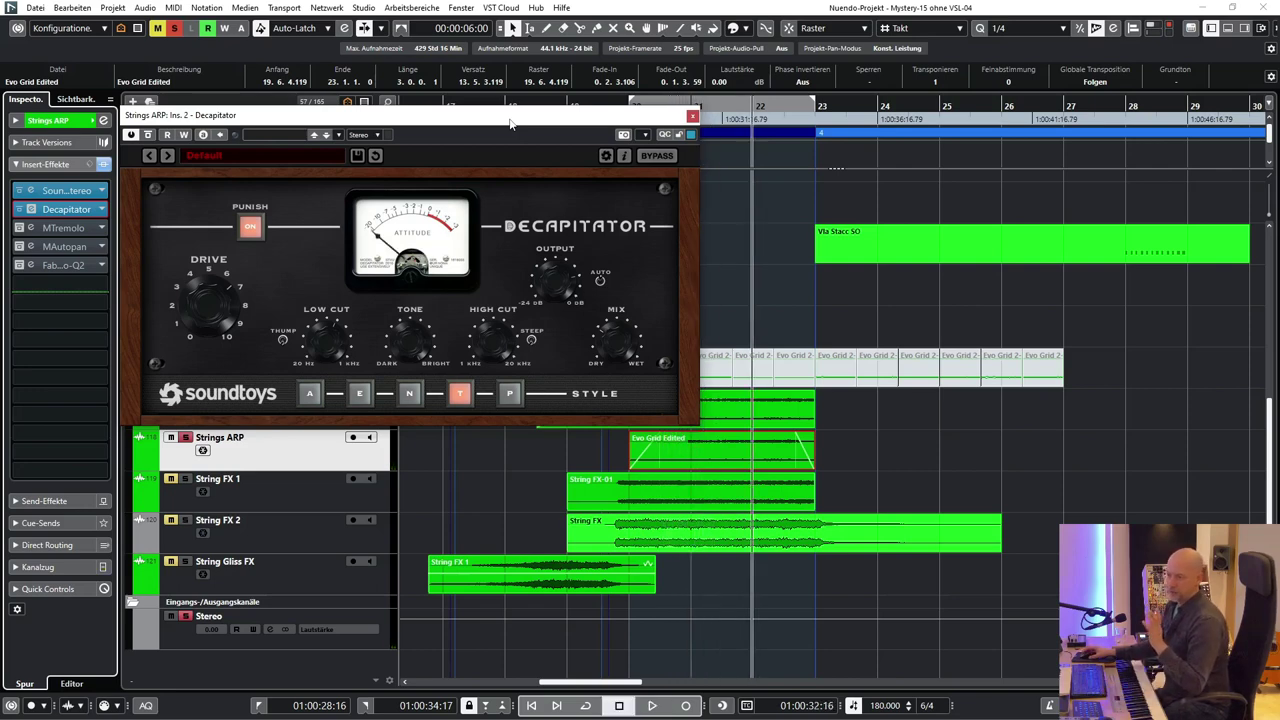
click(692, 117)
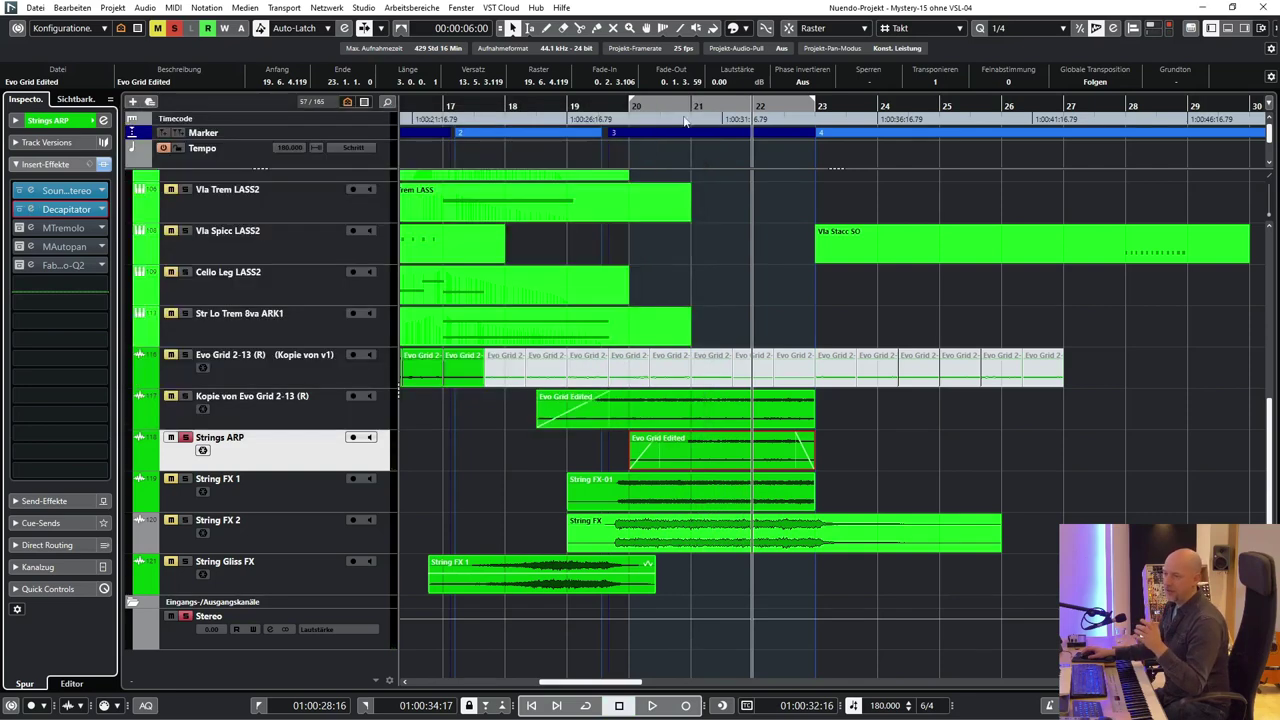
Open the MTremolo settings on Strings ARP, audition them, and close the window
click(62, 228)
key(space)
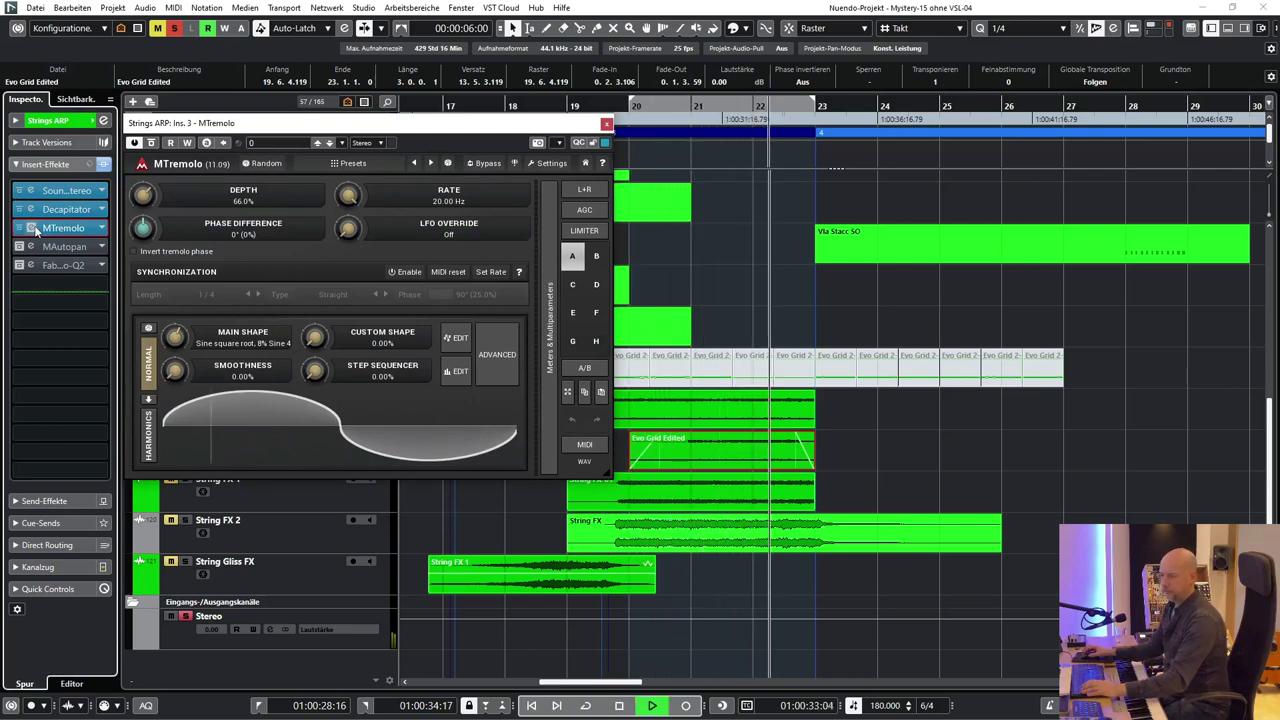
key(space)
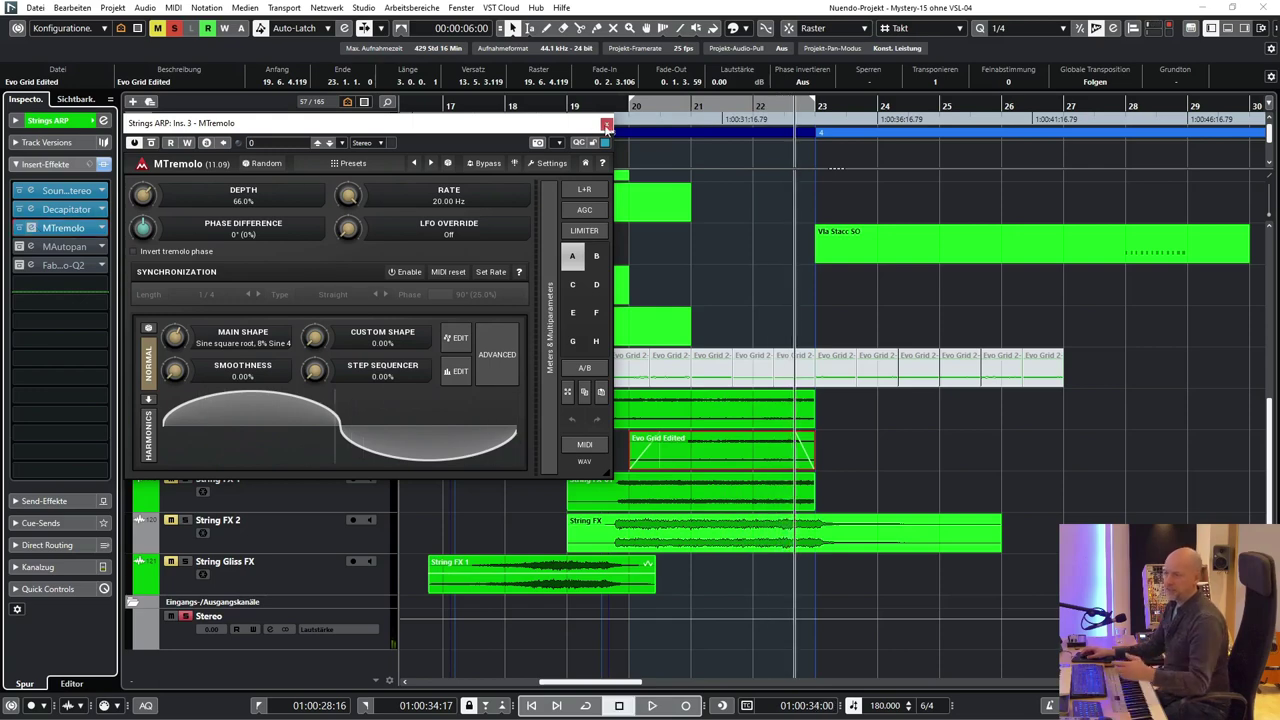
click(606, 125)
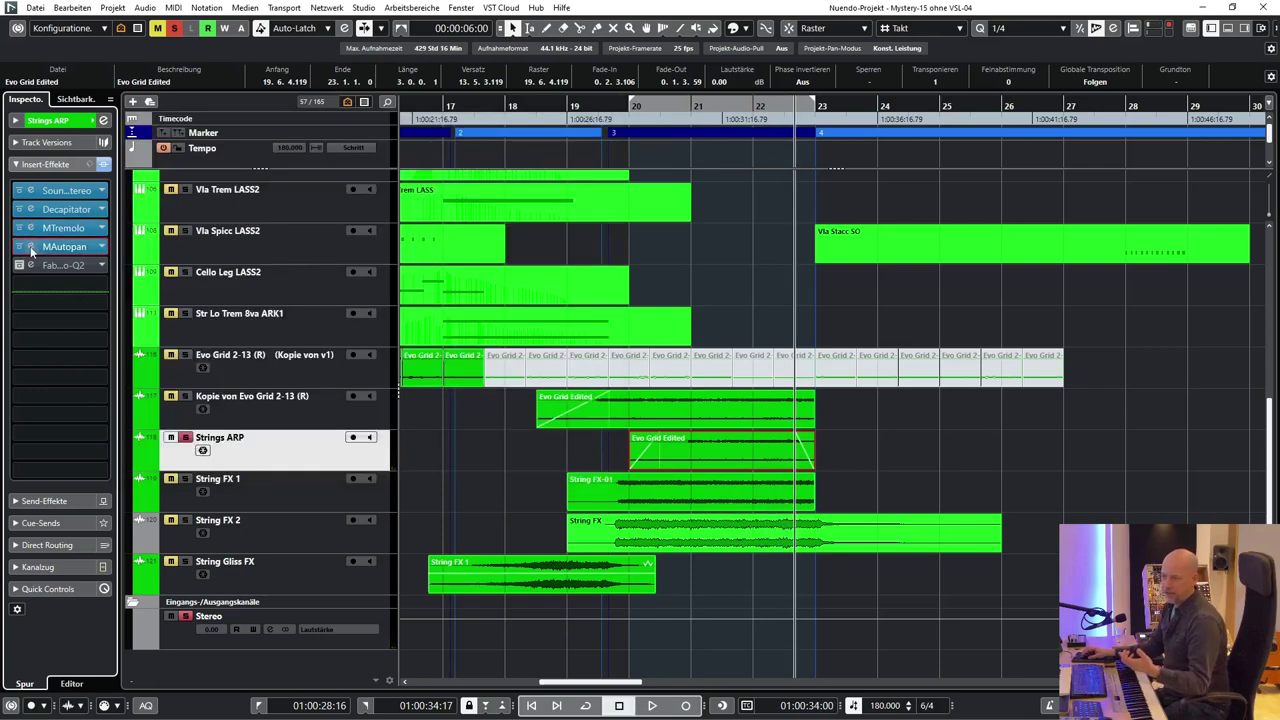
Open MAutopan on Strings ARP and play from the left locator to hear its sine panning
click(64, 246)
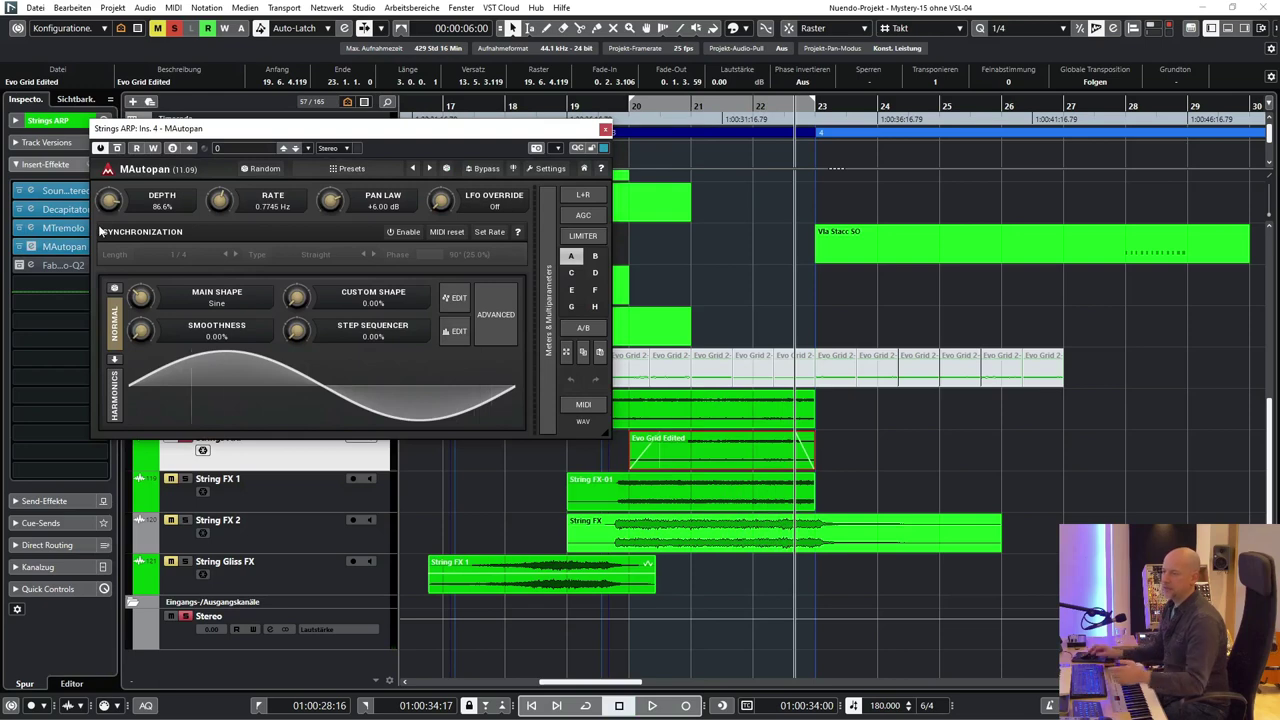
key(KP_0)
key(space)
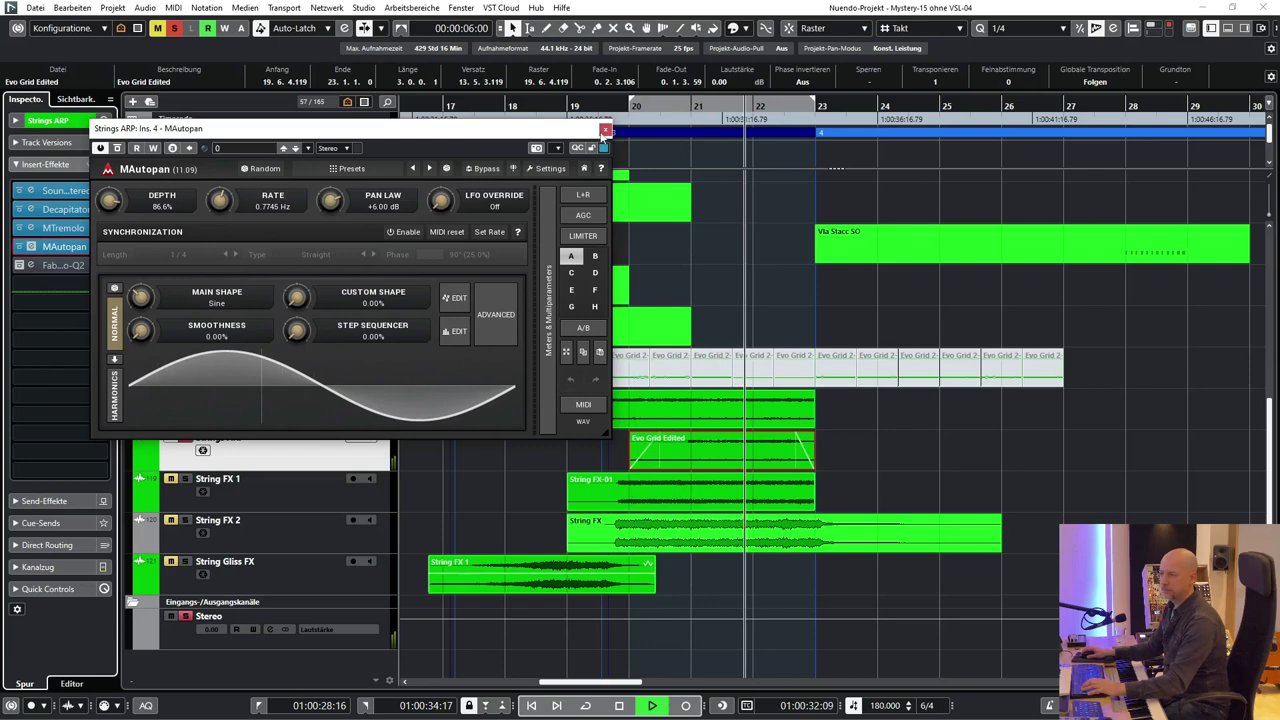
Close MAutopan and inspect the Pro-Q 2 low cut on Strings ARP, then close it
click(604, 130)
click(38, 267)
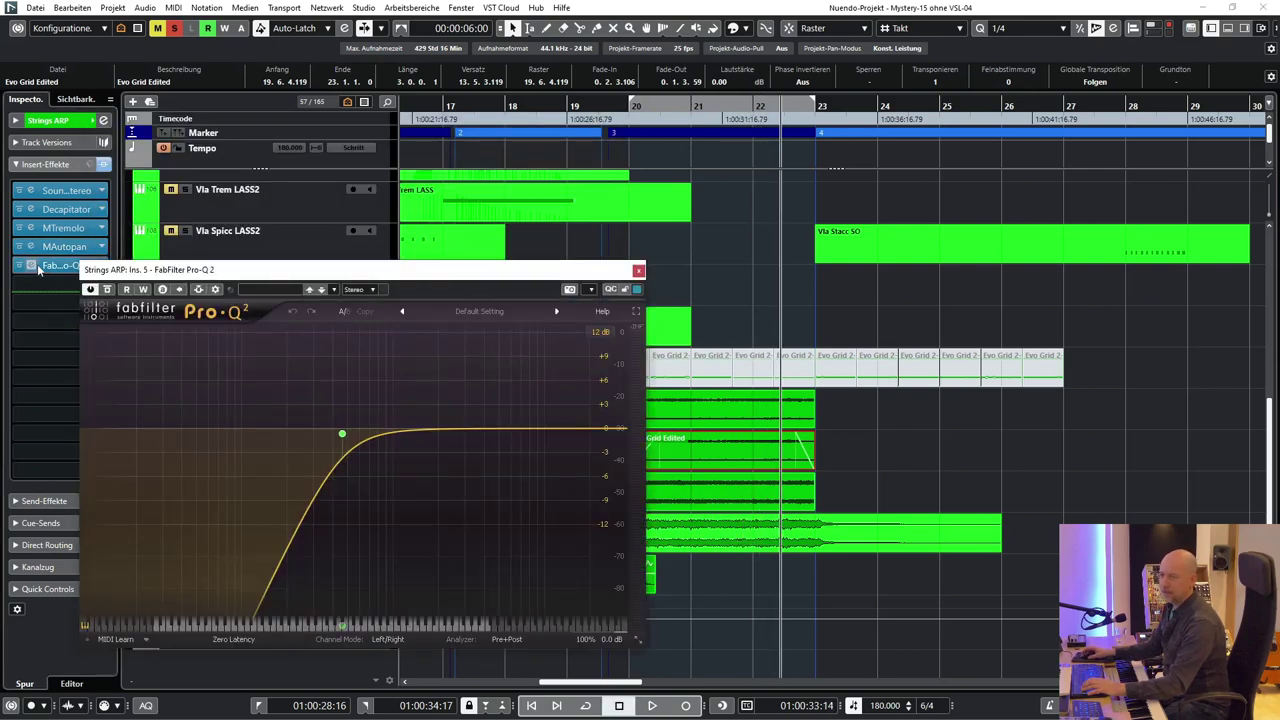
drag(364, 272, 341, 232)
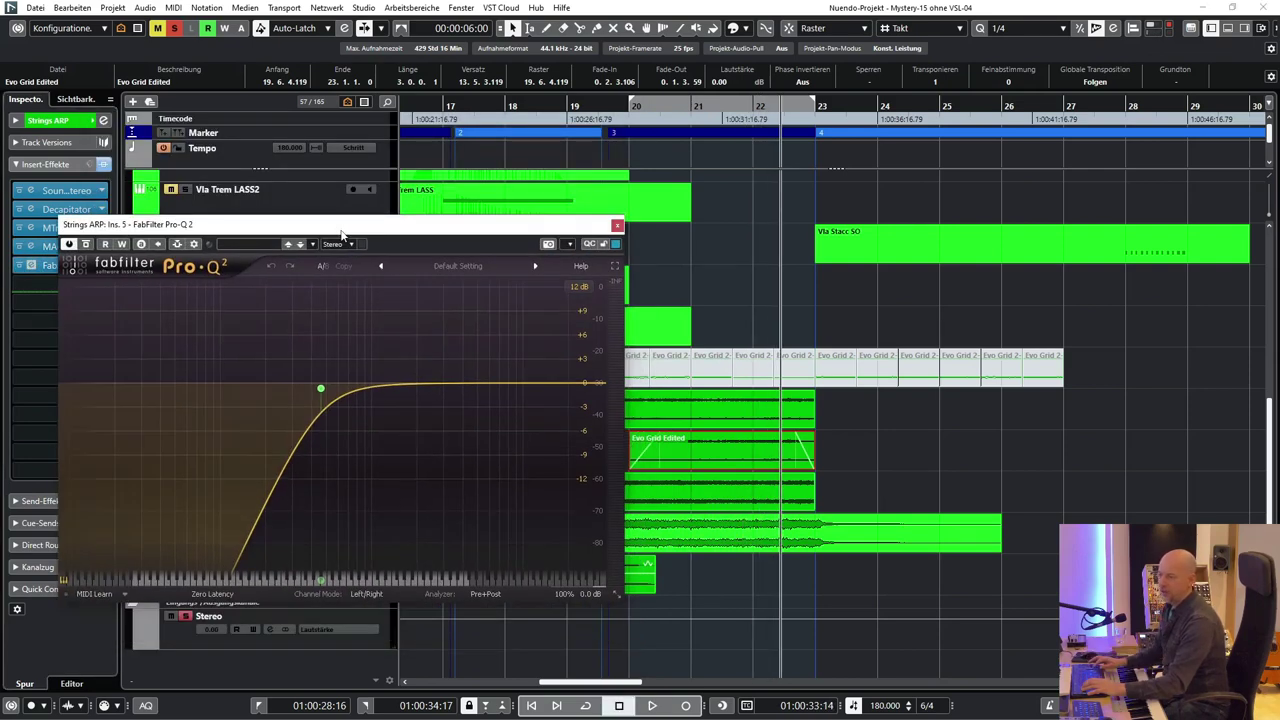
key(space)
key(space)
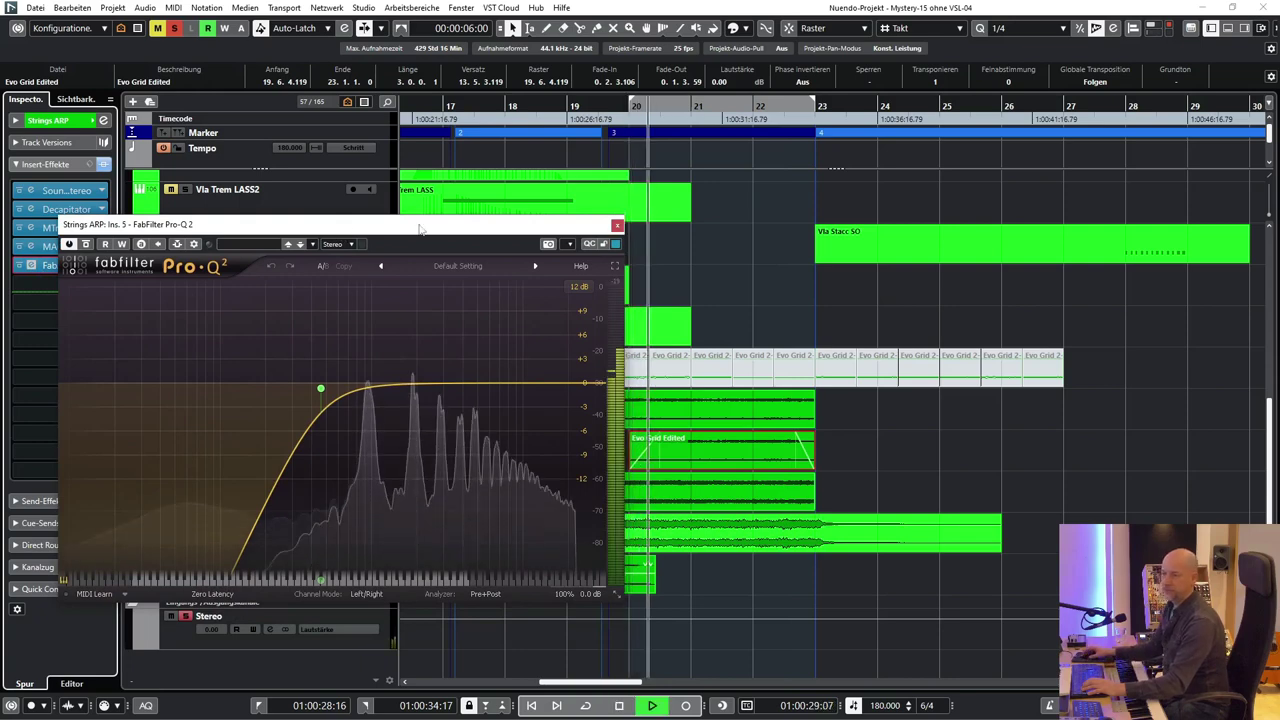
click(618, 226)
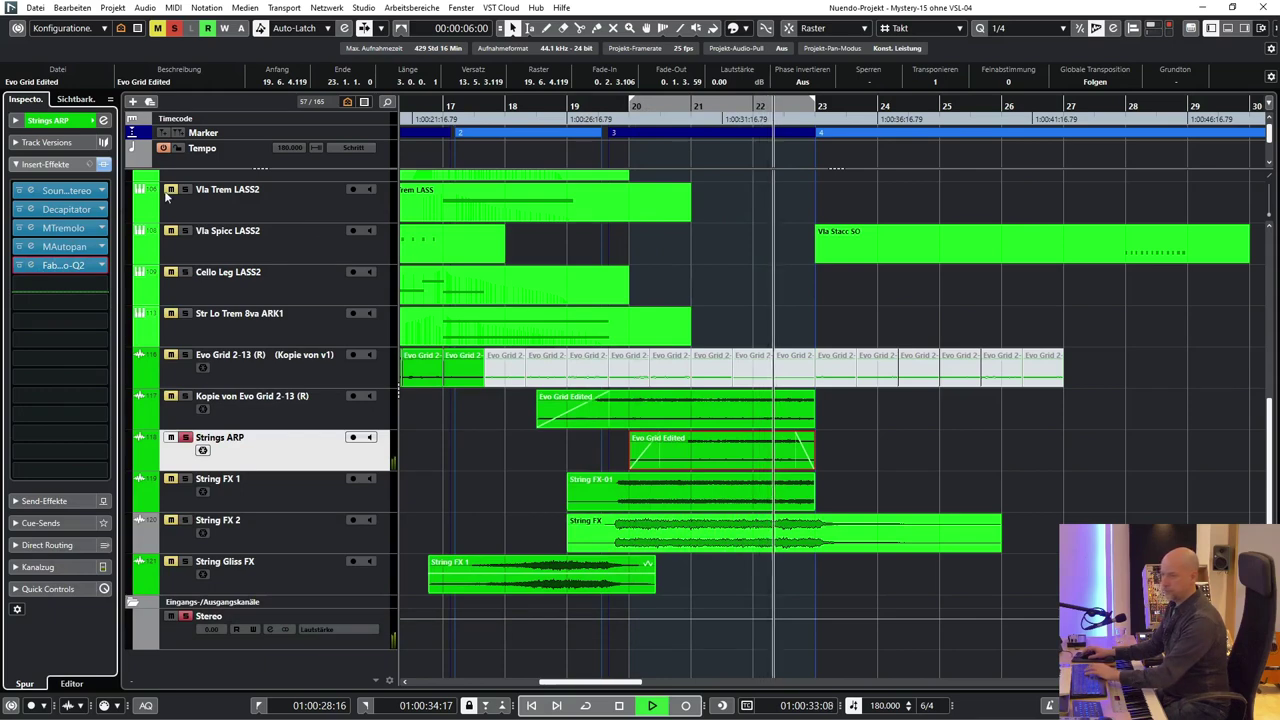
Play Strings ARP from the loop start with its insert effects bypassed, then re-enabled
key(space)
key(space)
click(104, 165)
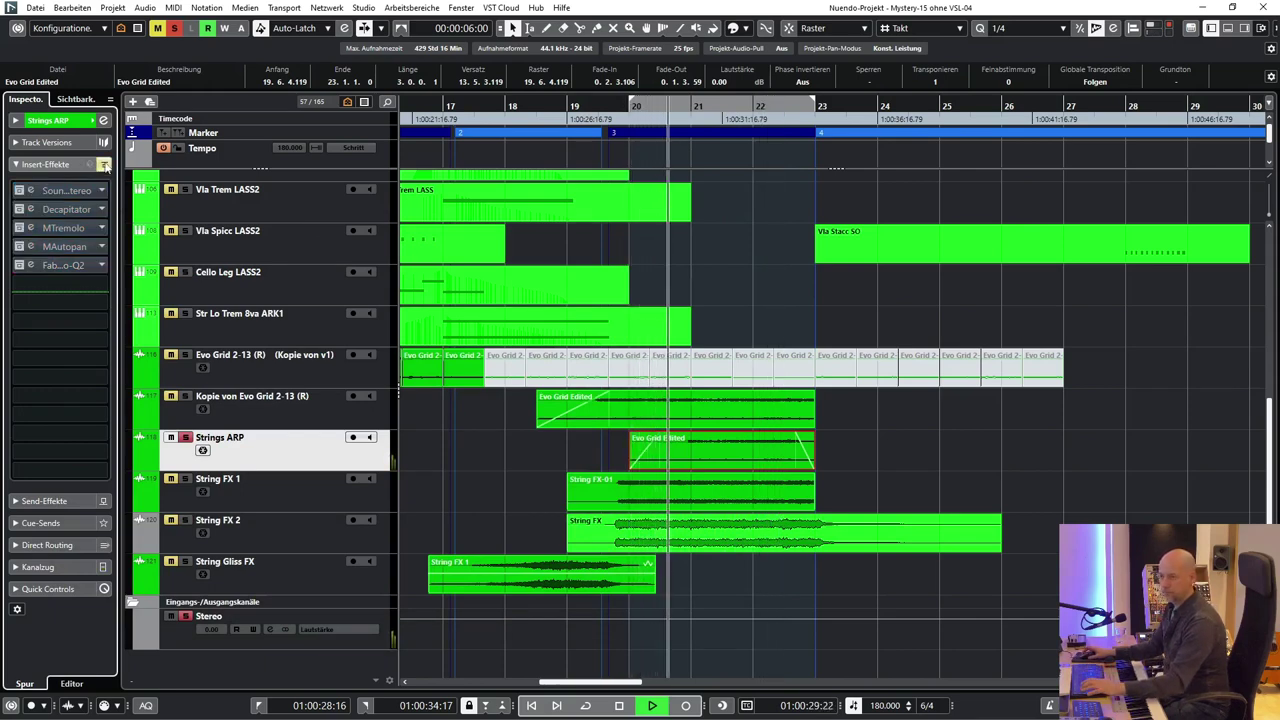
click(104, 165)
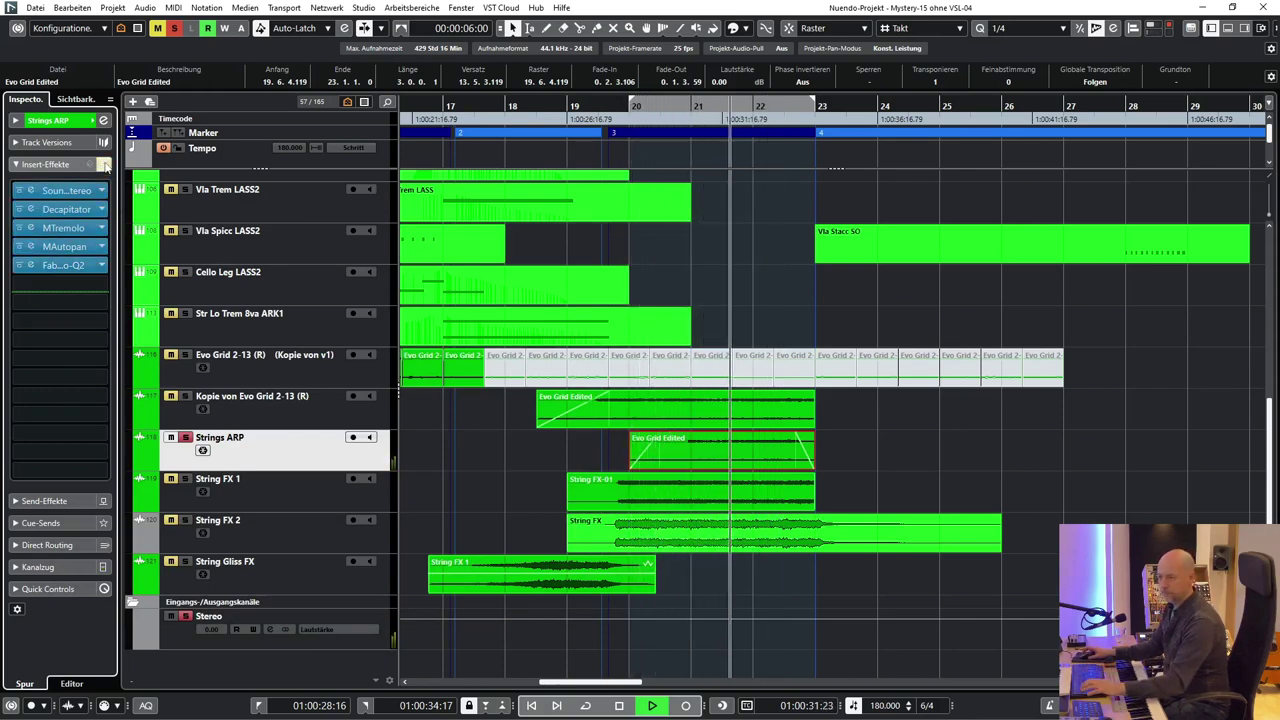
Stop, then select String FX 1 and play to audition it
key(space)
key(Down)
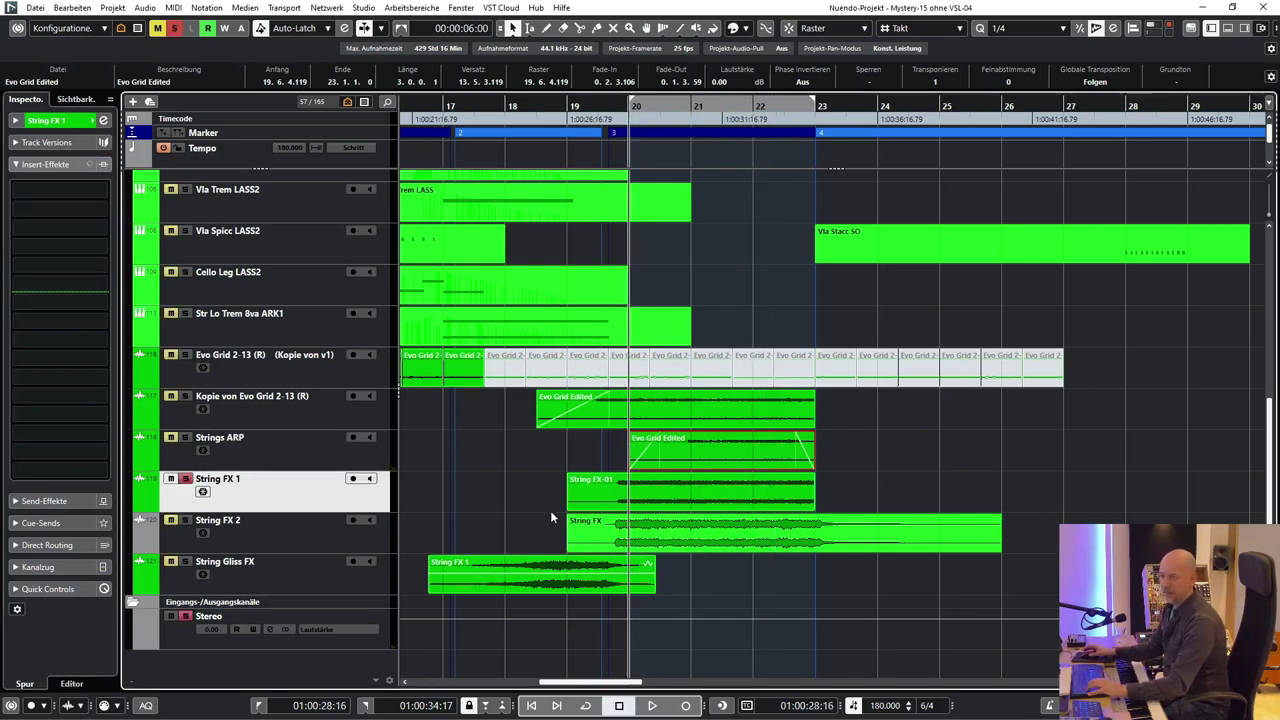
key(space)
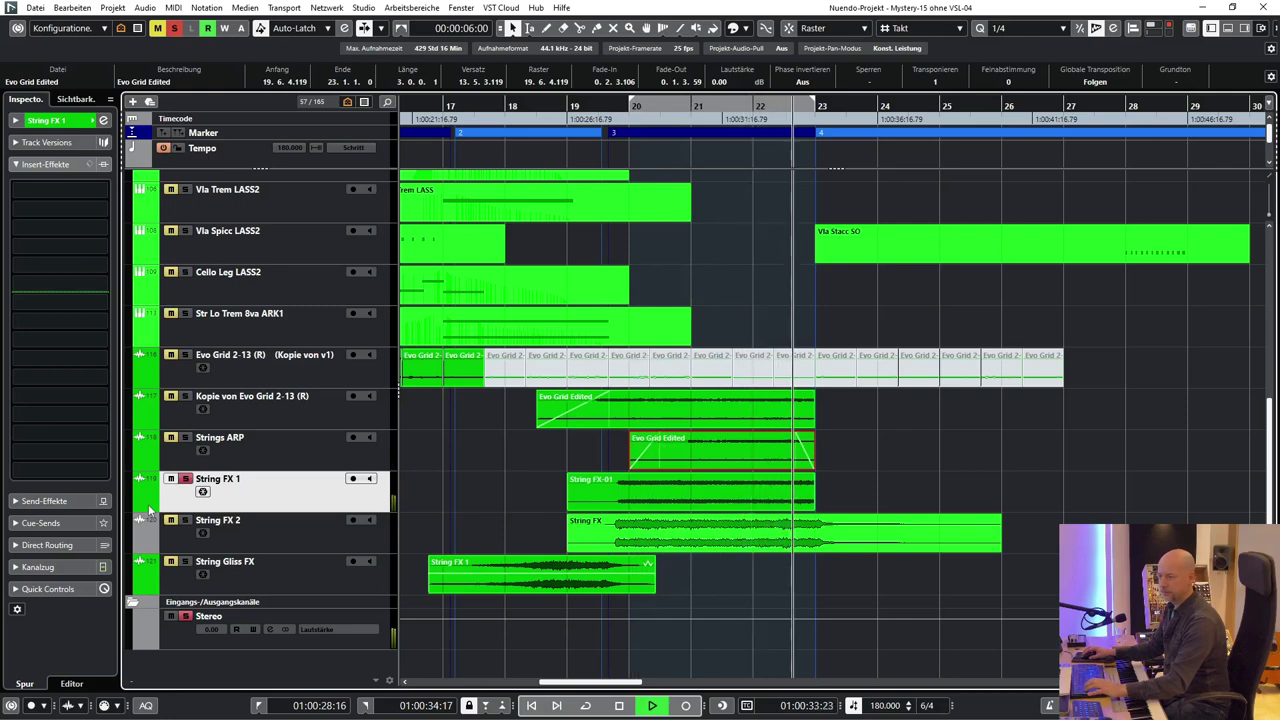
Move the range start before bar 20, show String FX 2's volume automation, and play
click(263, 538)
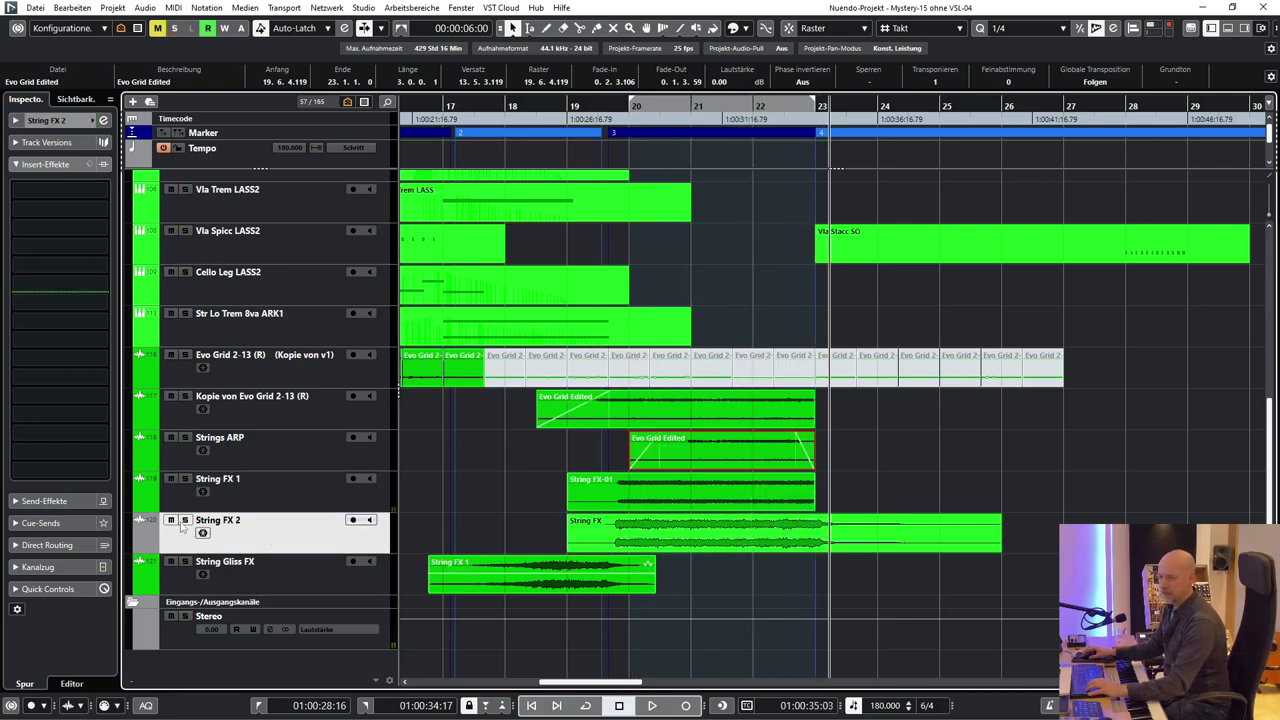
ctrl+click(600, 110)
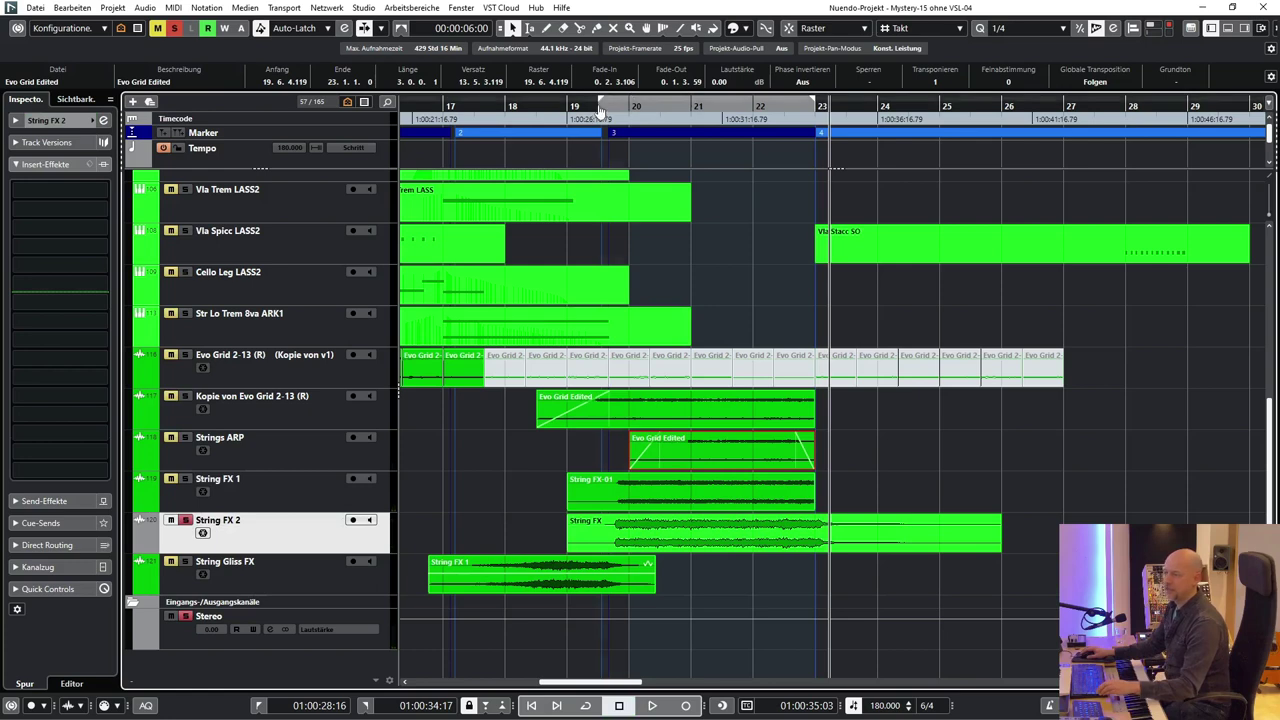
click(1053, 392)
key(space)
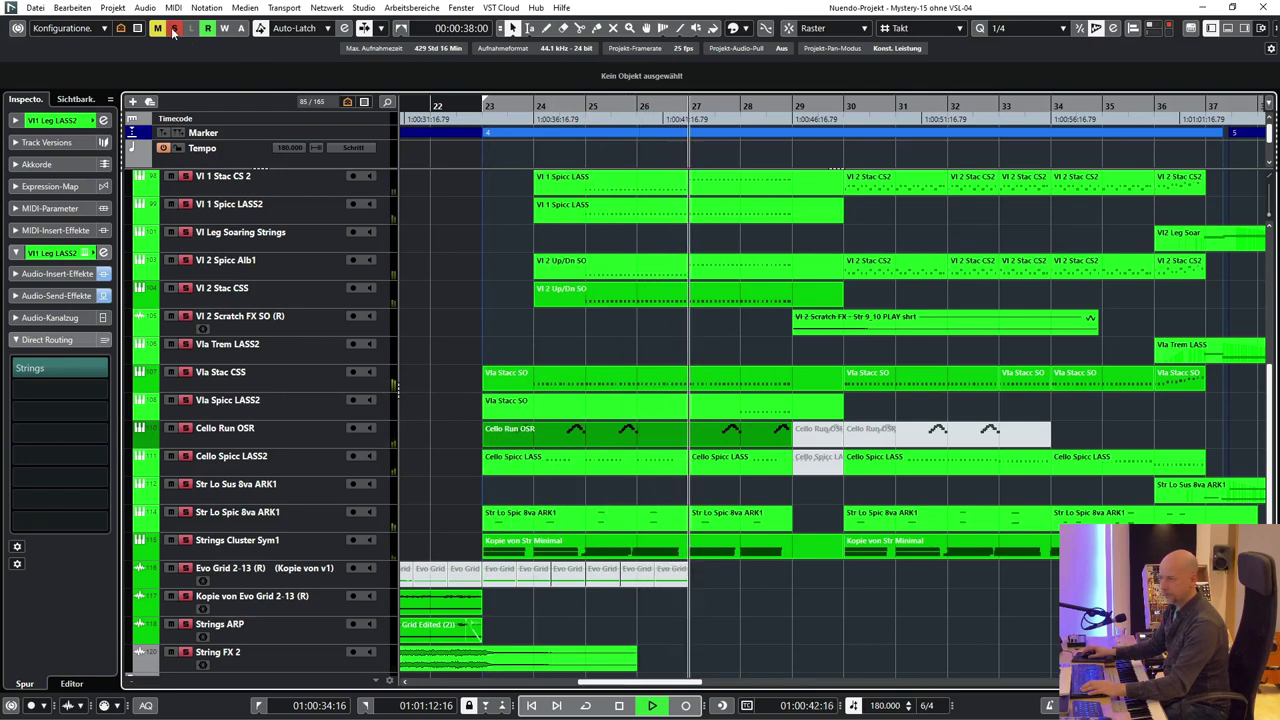
Solo Cello Spicc LASS2 and play it from bar 23, then stop
key(space)
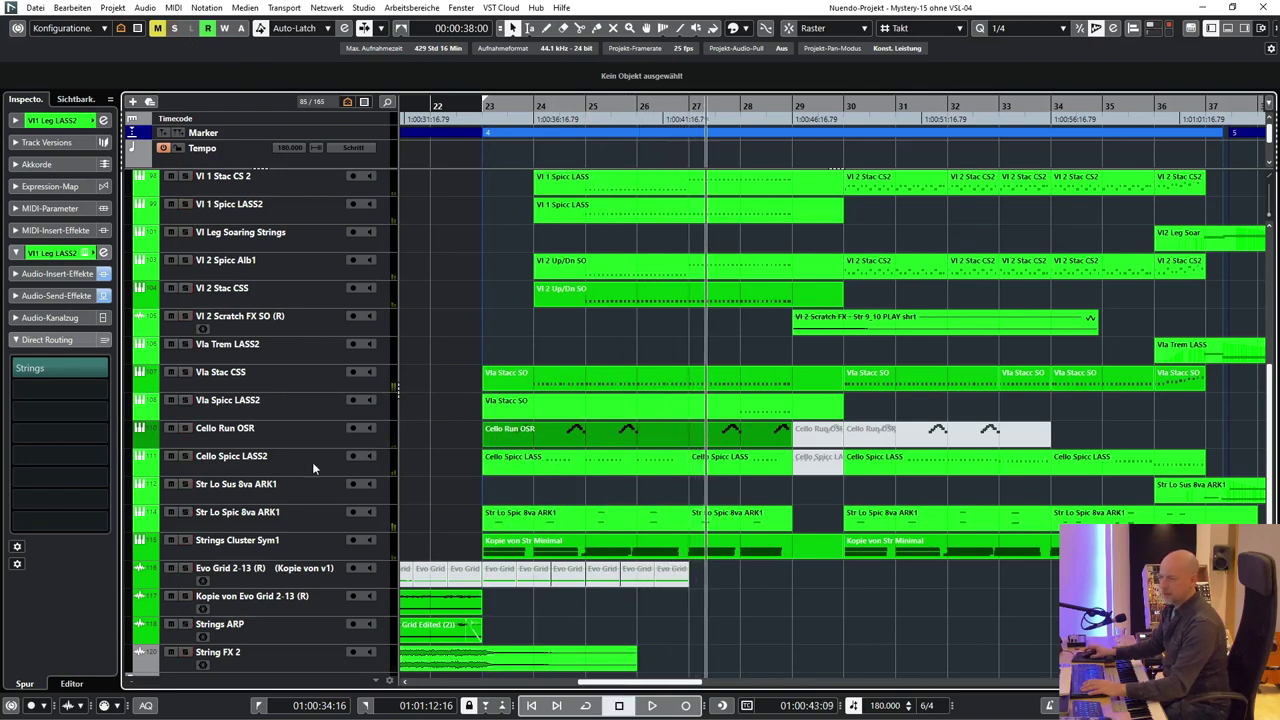
click(250, 461)
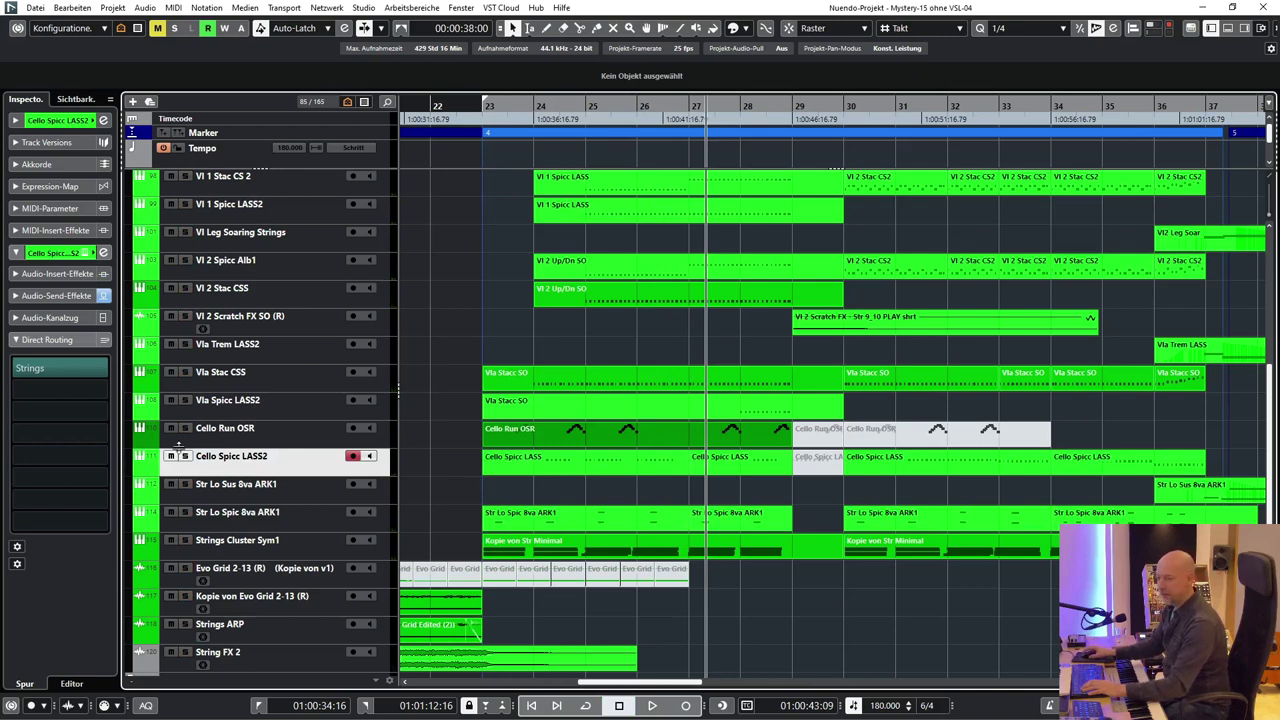
click(480, 462)
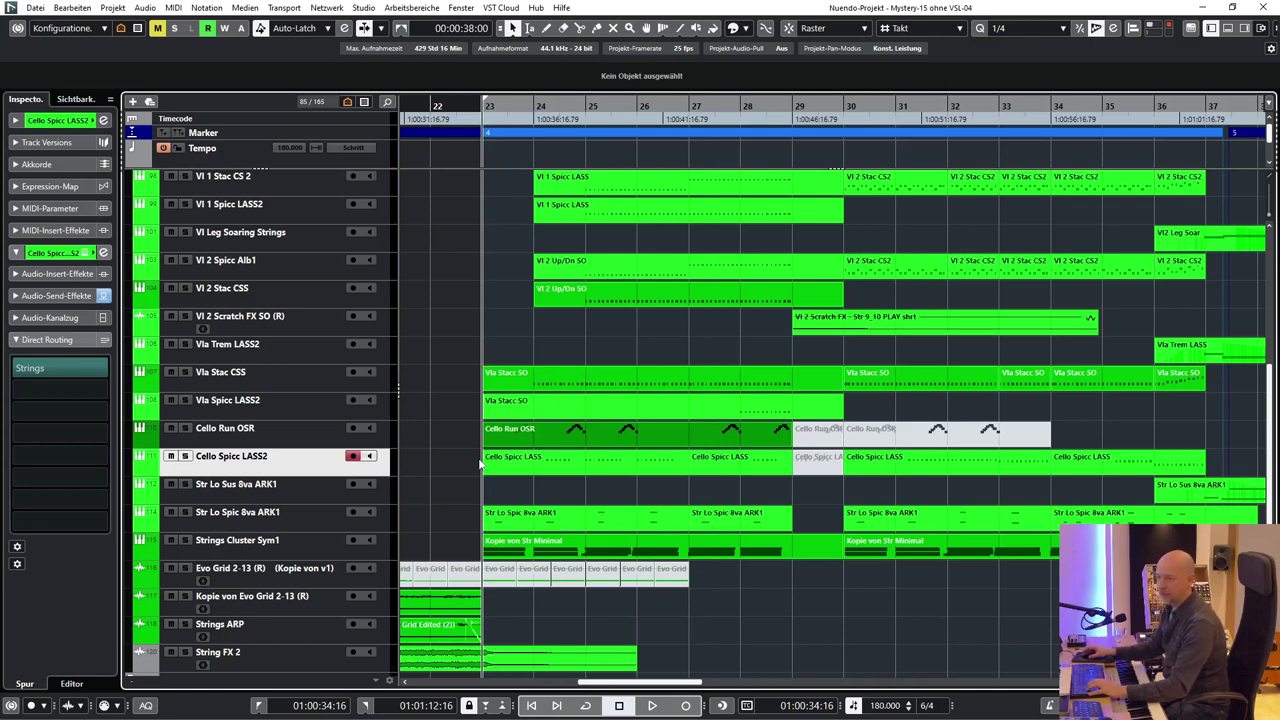
key(s)
key(space)
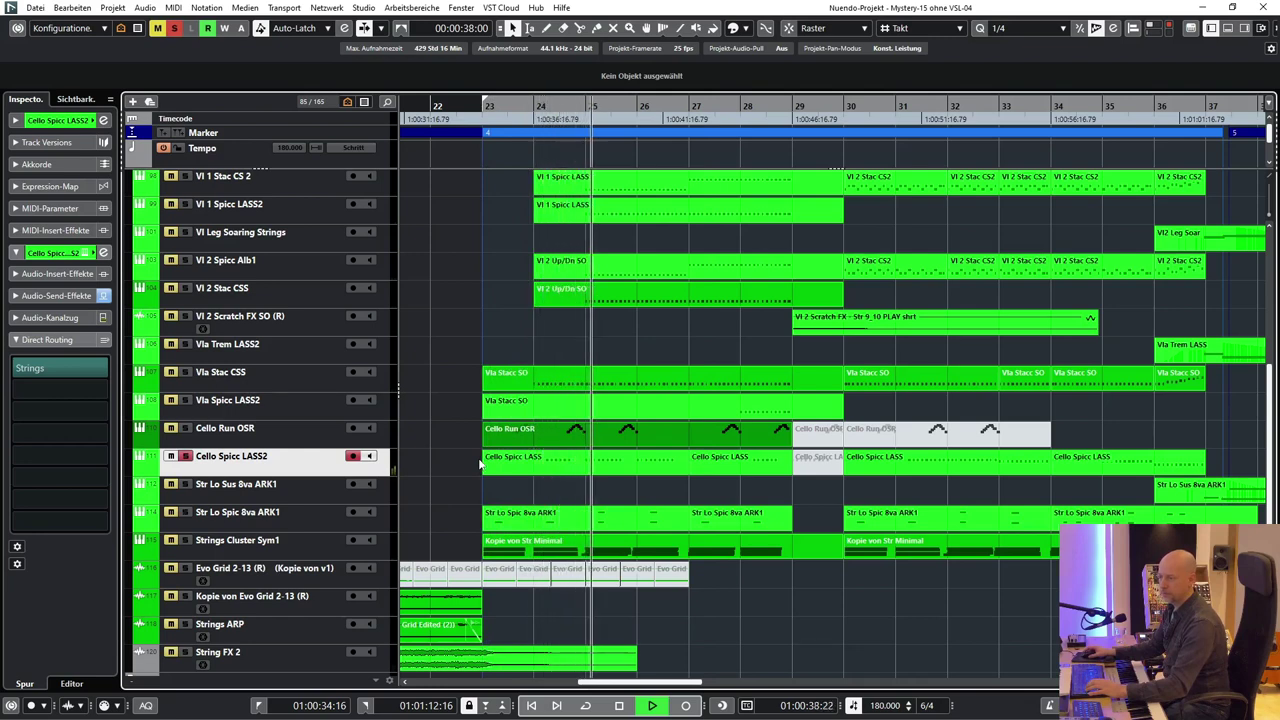
key(space)
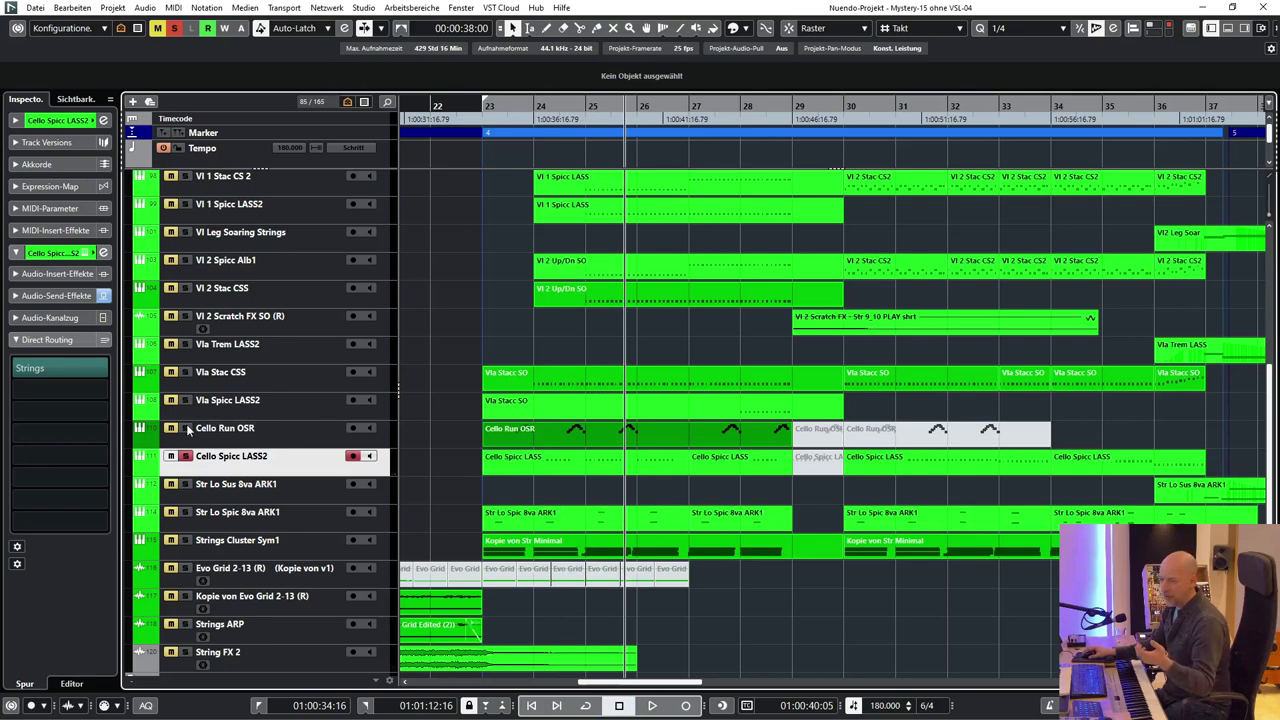
Play Cello Run OSR and scroll through its Kontakt Celli+Basses Runs Transitions rack
click(259, 437)
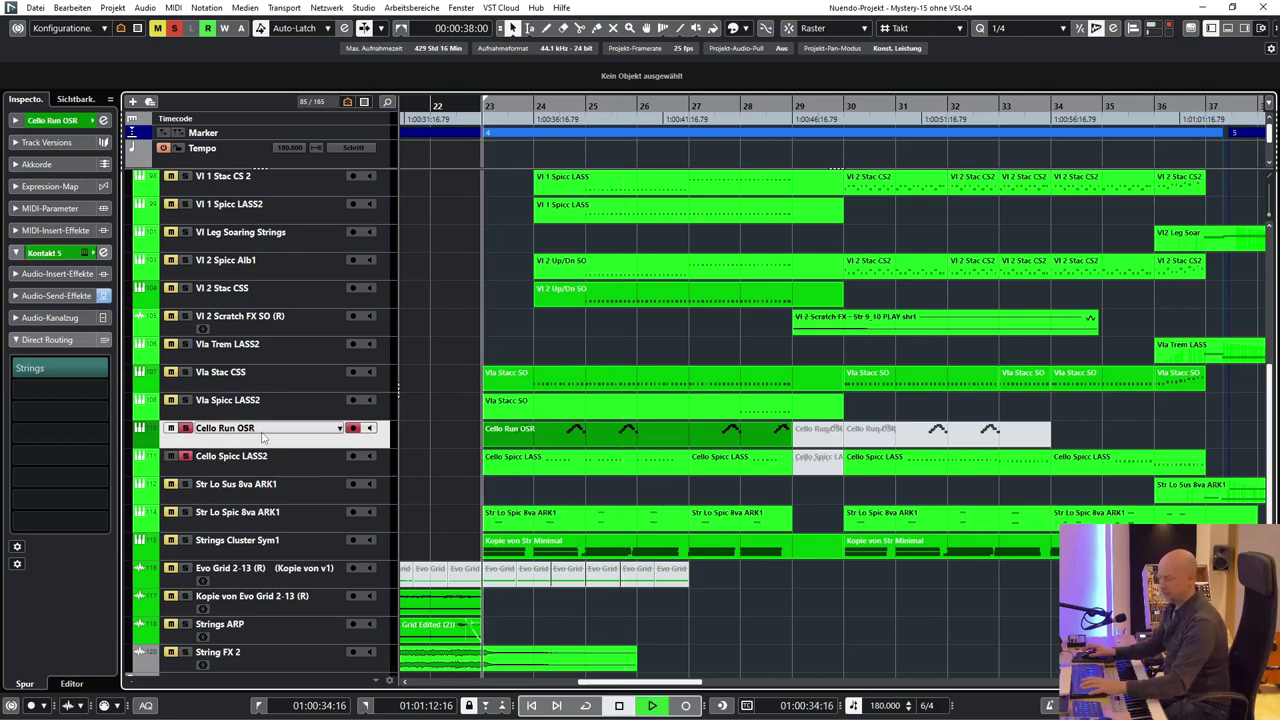
key(space)
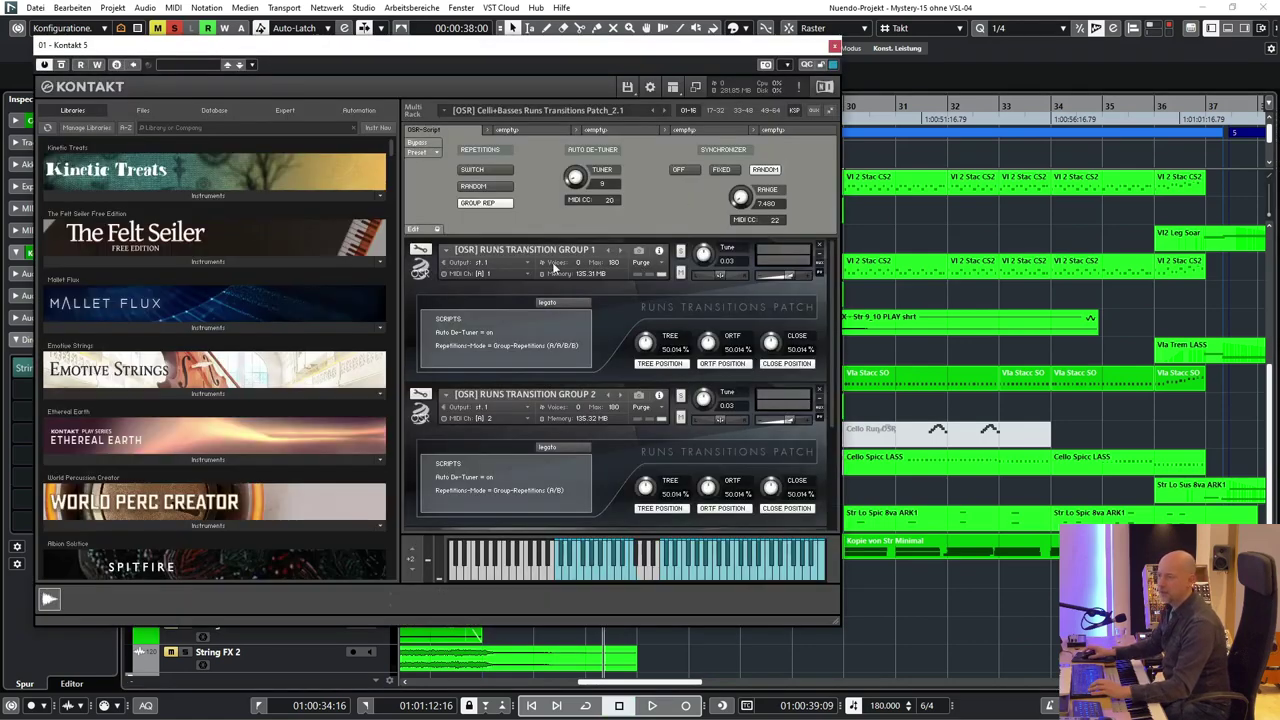
scroll(682, 336, down, 2)
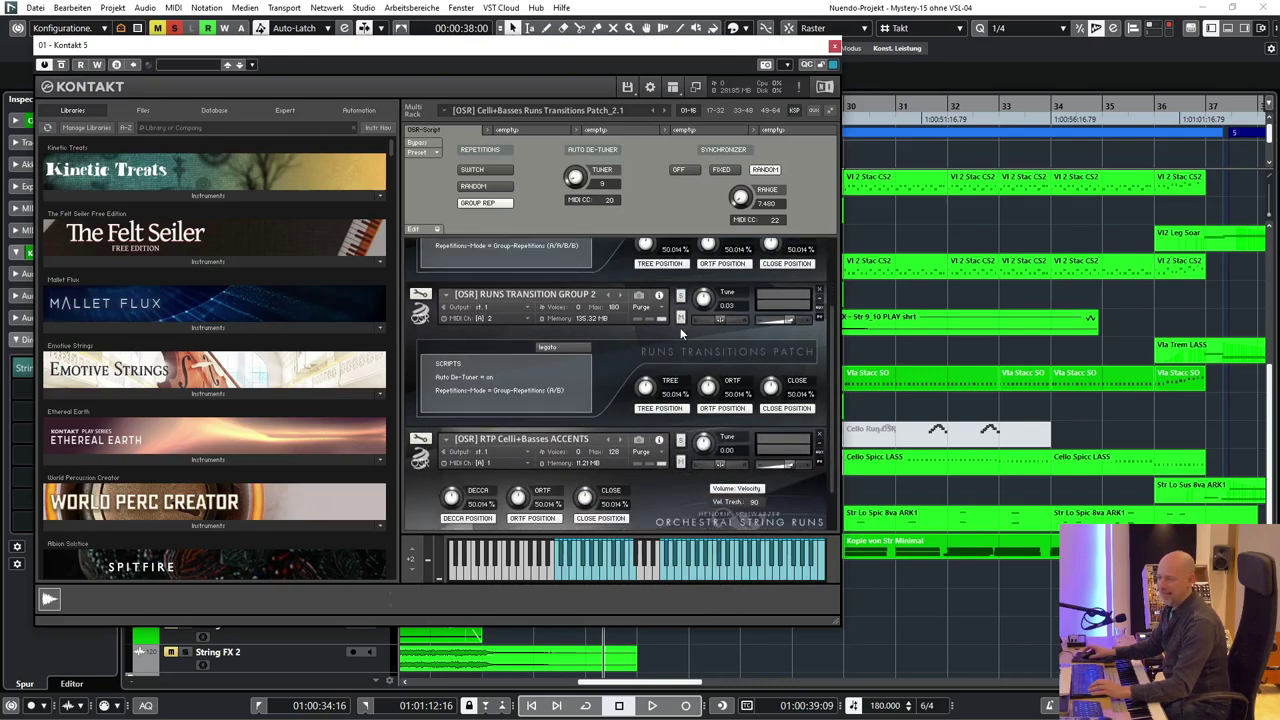
scroll(712, 303, up, 2)
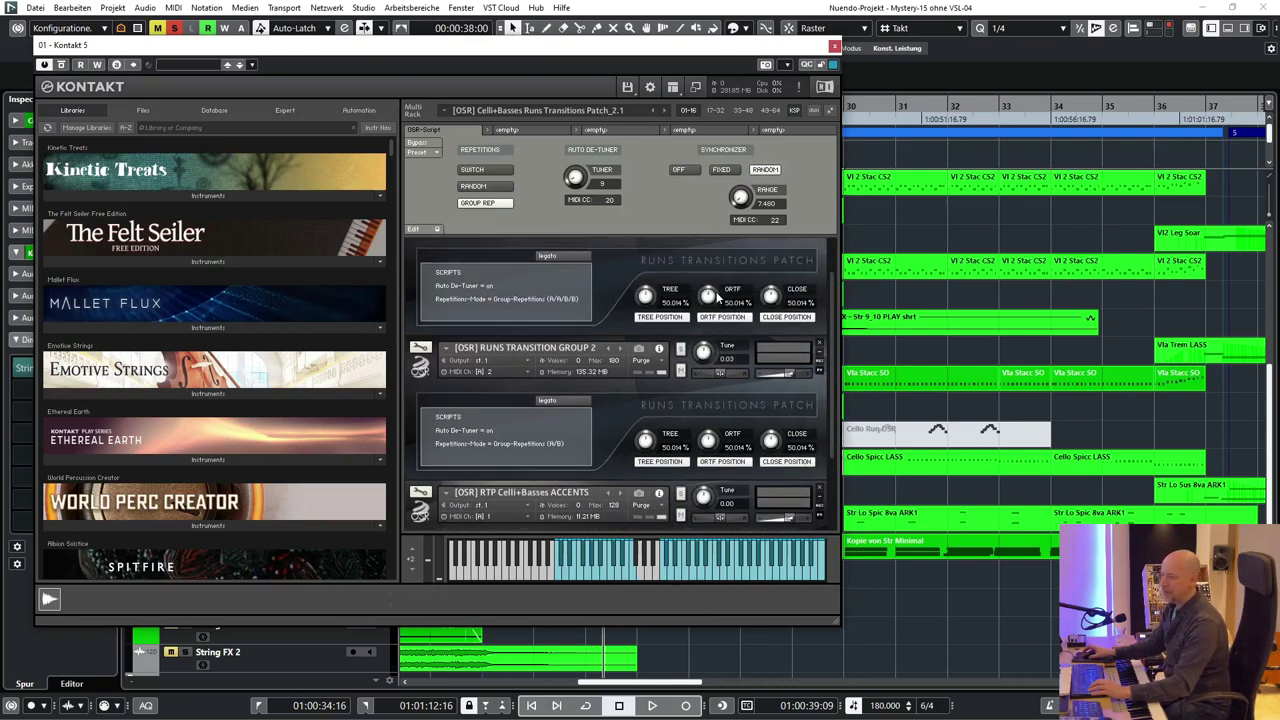
Switch to the Str Lo Spic 8va ARK1 Kontakt instrument (04. Strings Low Spiccato 8va) and play it
click(835, 47)
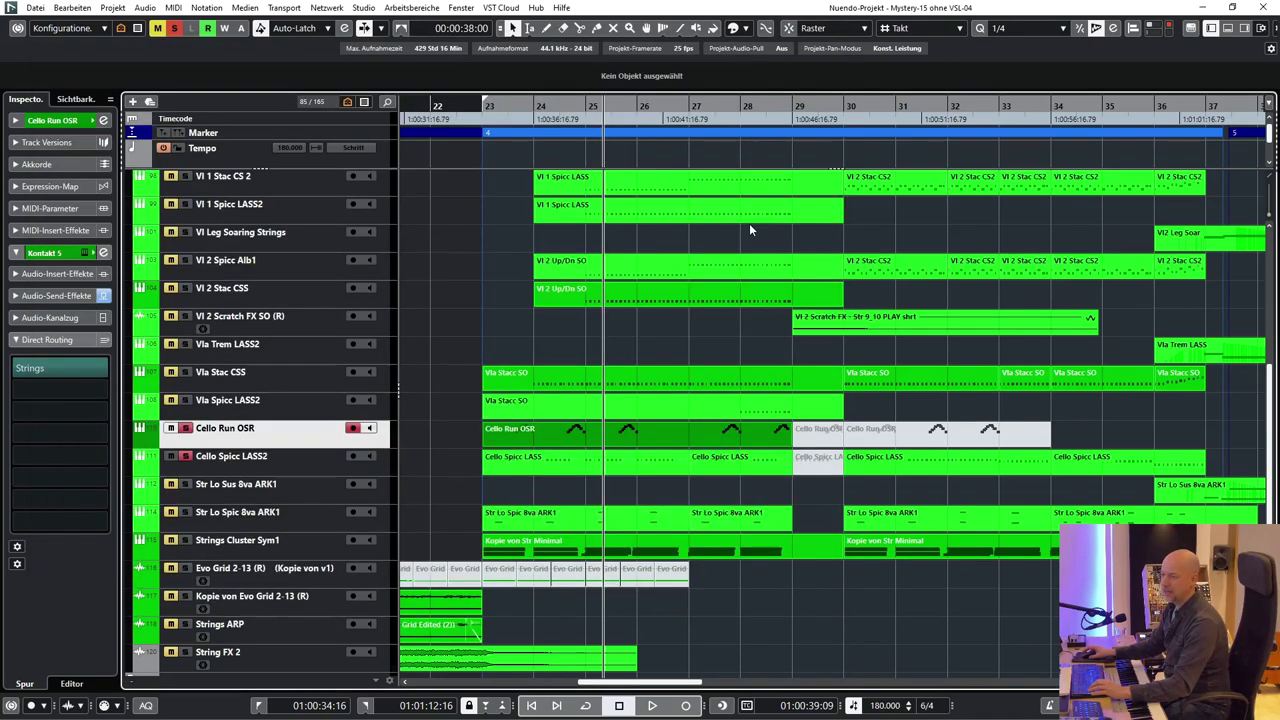
double_click(616, 410)
key(space)
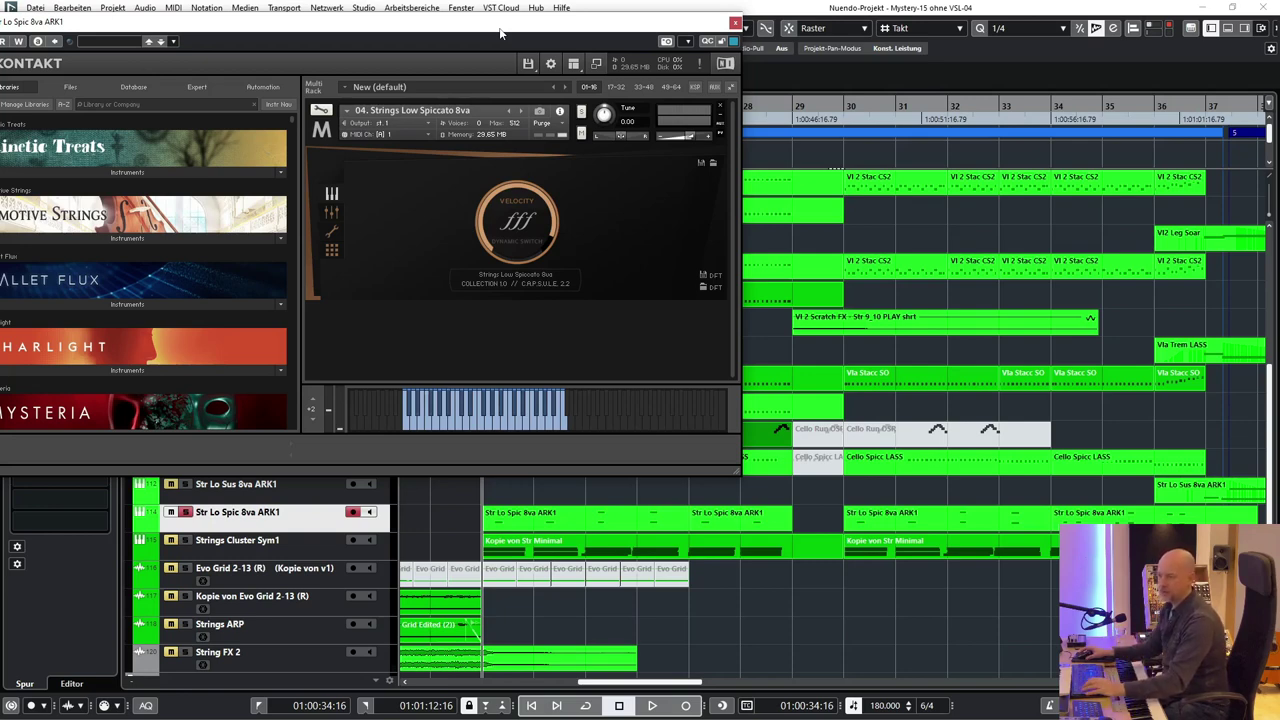
key(space)
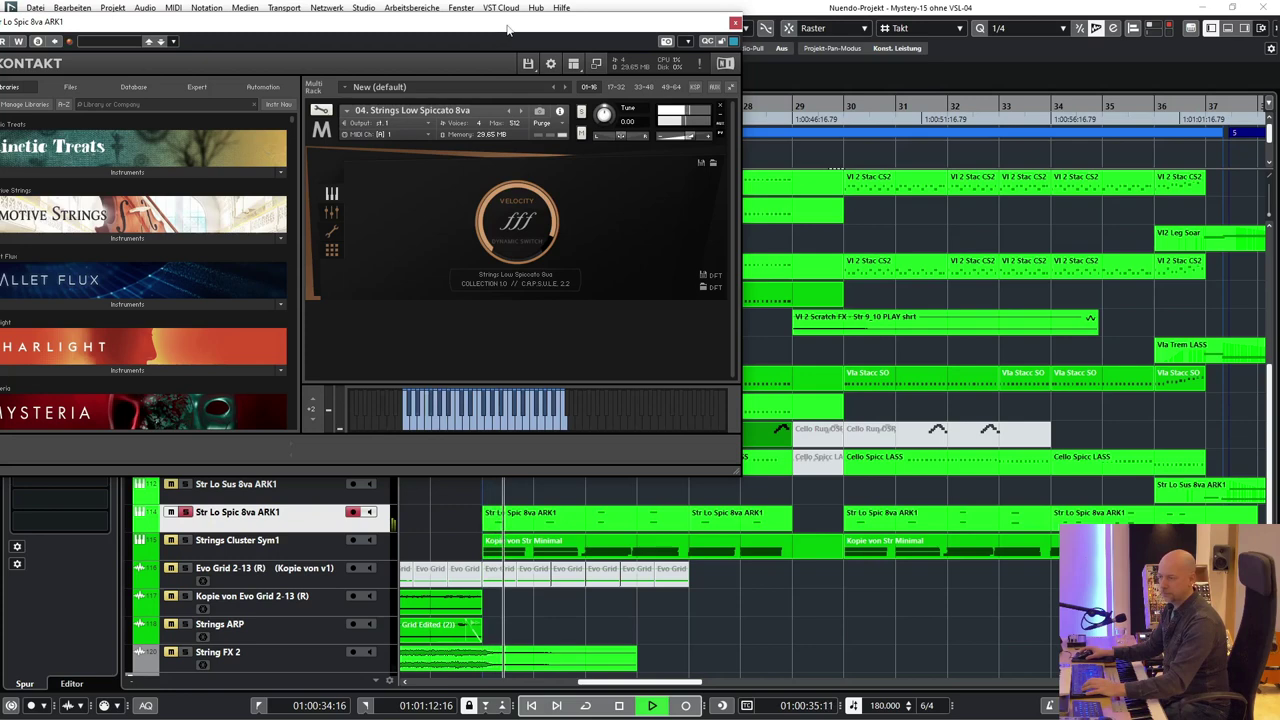
Close the low spiccato and Strings Cluster Sym1 instrument windows and scroll the Key Editor
click(735, 23)
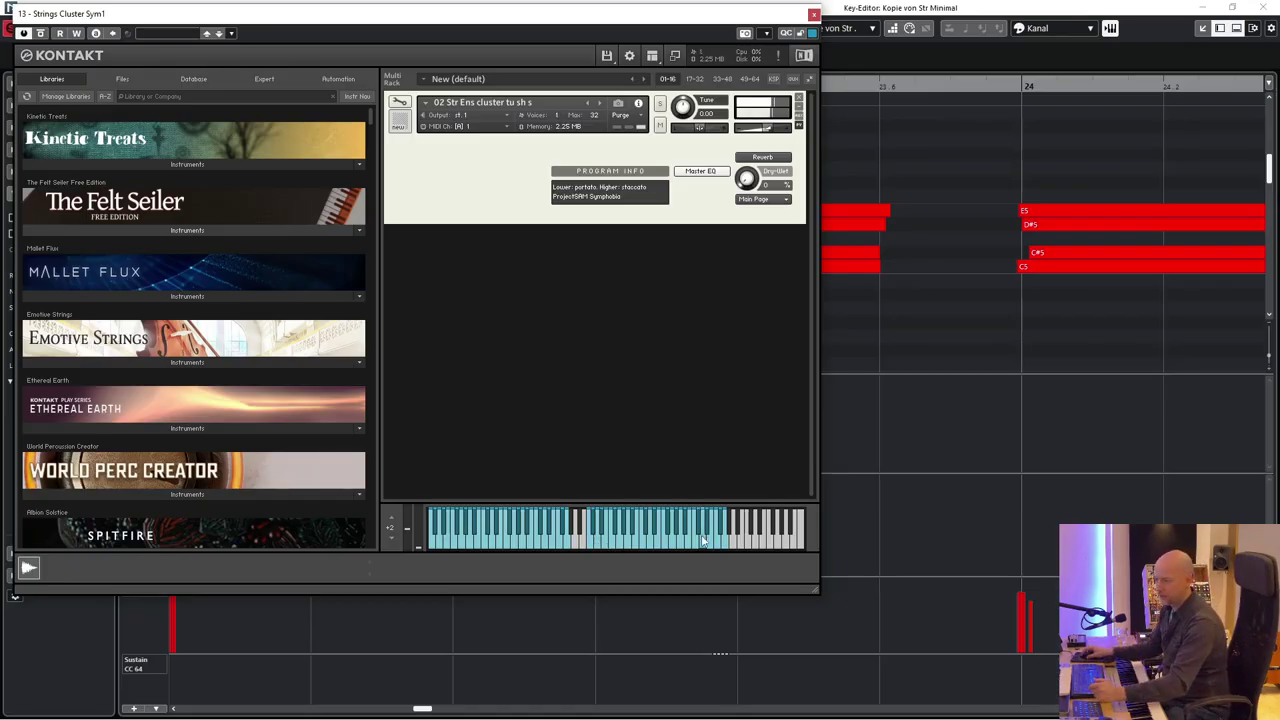
click(812, 15)
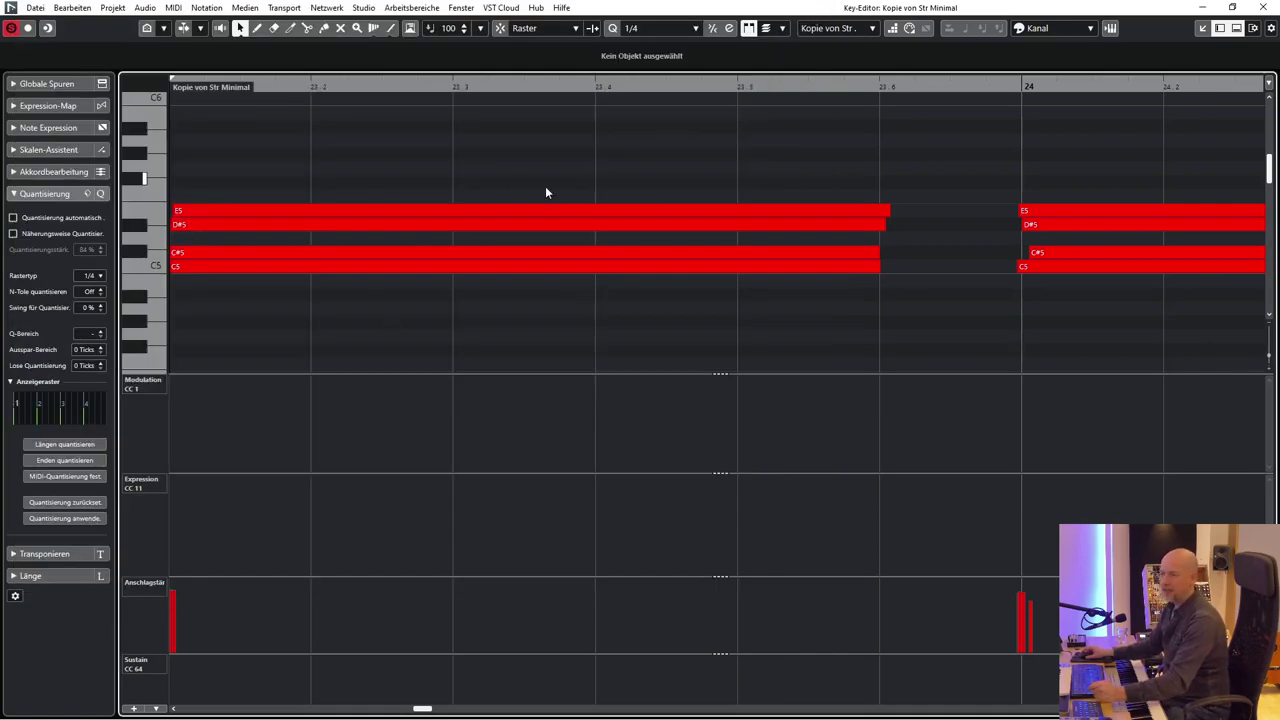
scroll(560, 185, left, 5)
scroll(696, 215, right, 9)
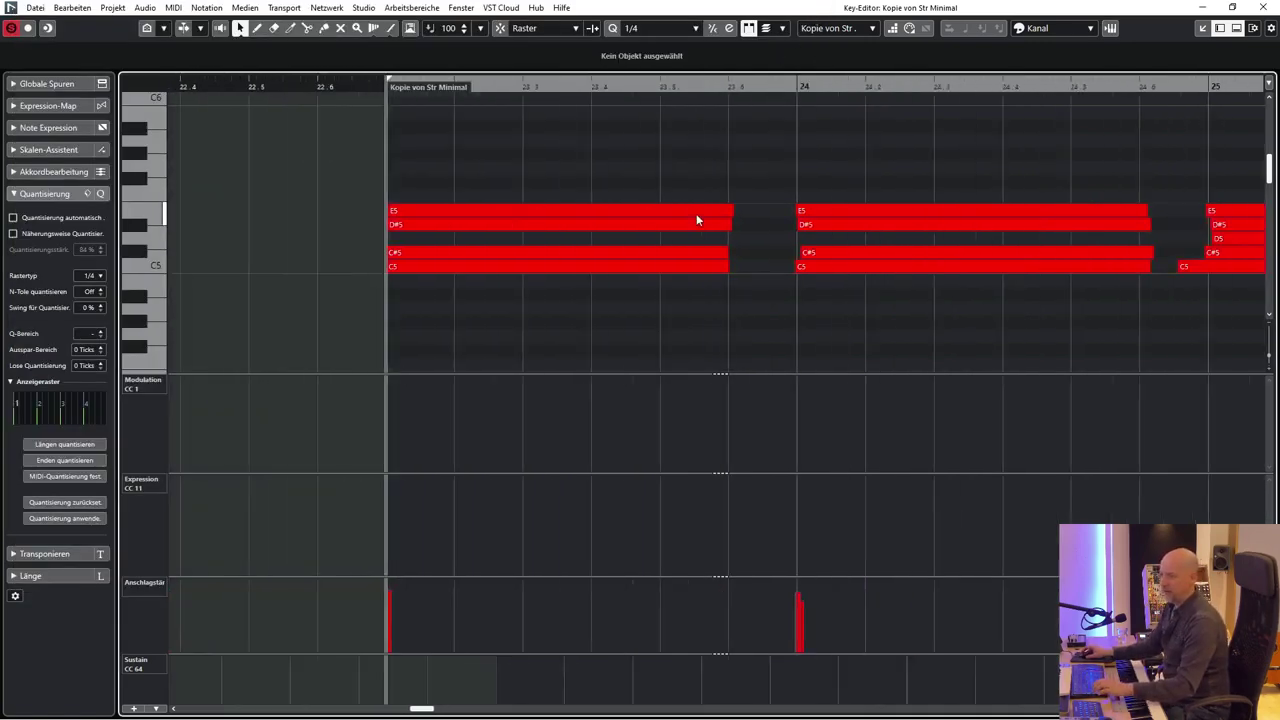
scroll(710, 190, right, 2)
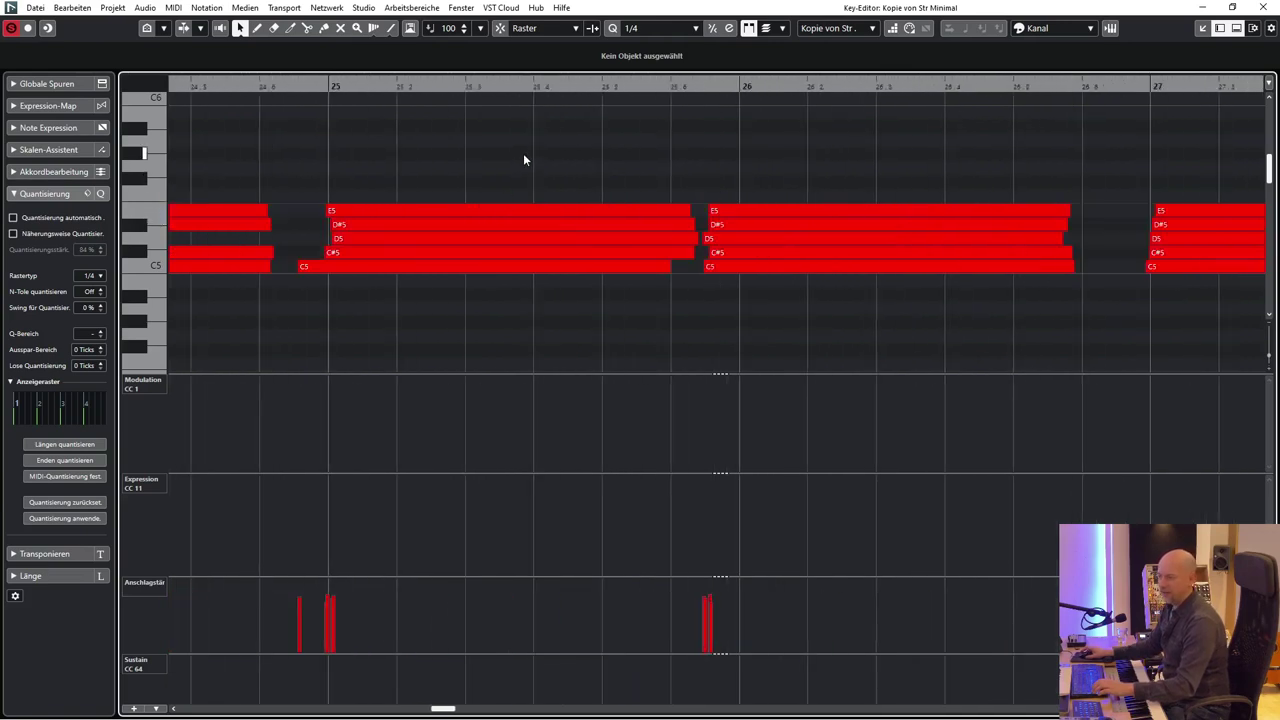
scroll(523, 155, left, 3)
Zoom in on the bar 25 chord change and play the C5–E5 clusters from the part start
click(509, 89)
drag(509, 89, 505, 110)
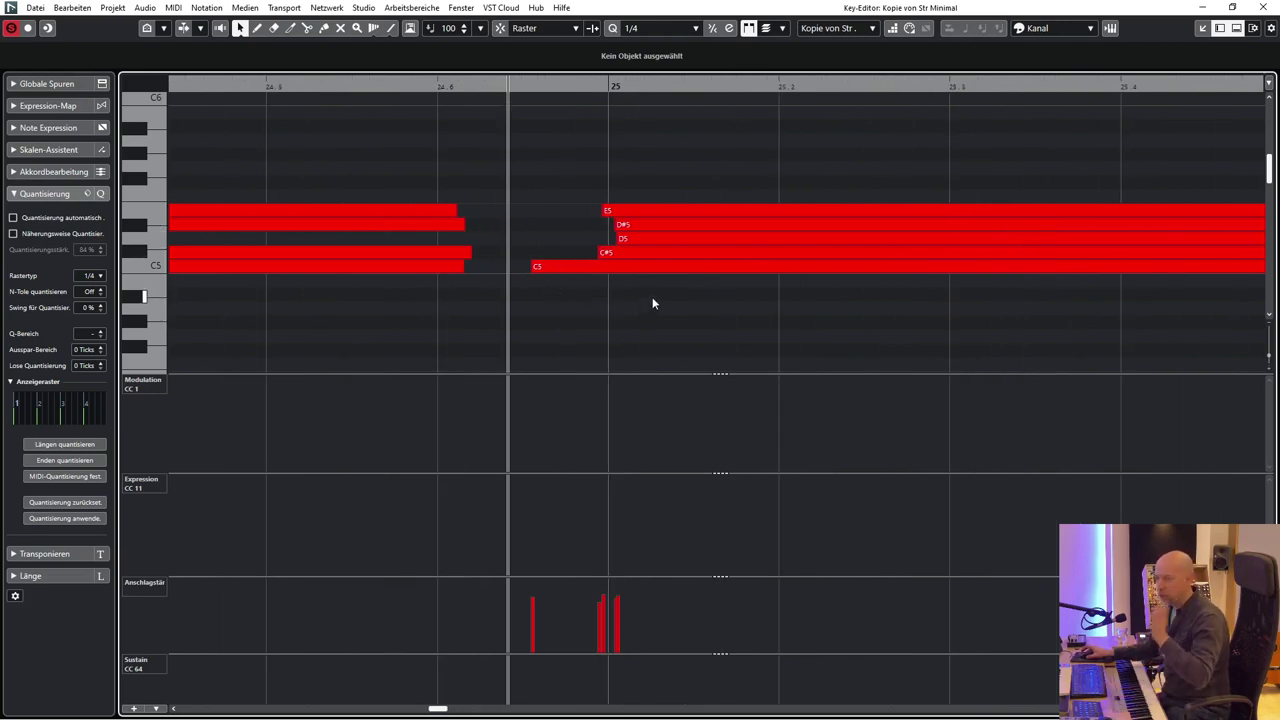
scroll(702, 318, right, 5)
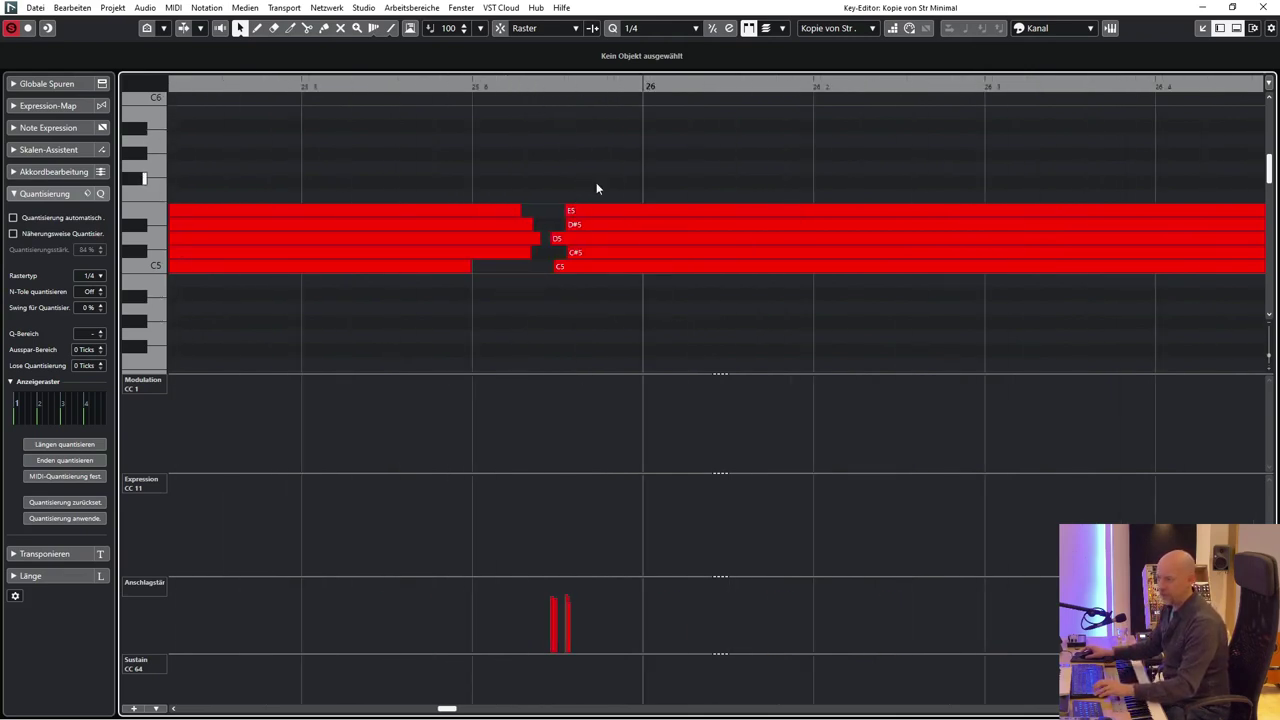
scroll(596, 182, right, 10)
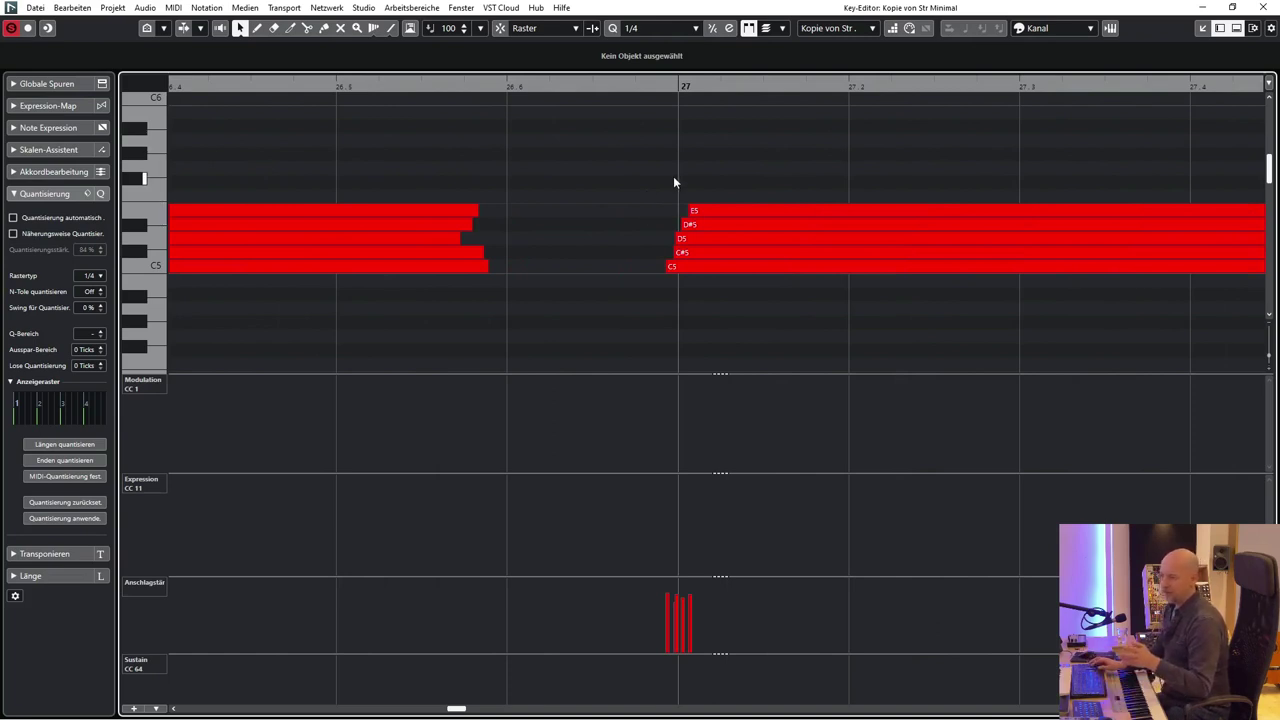
key(space)
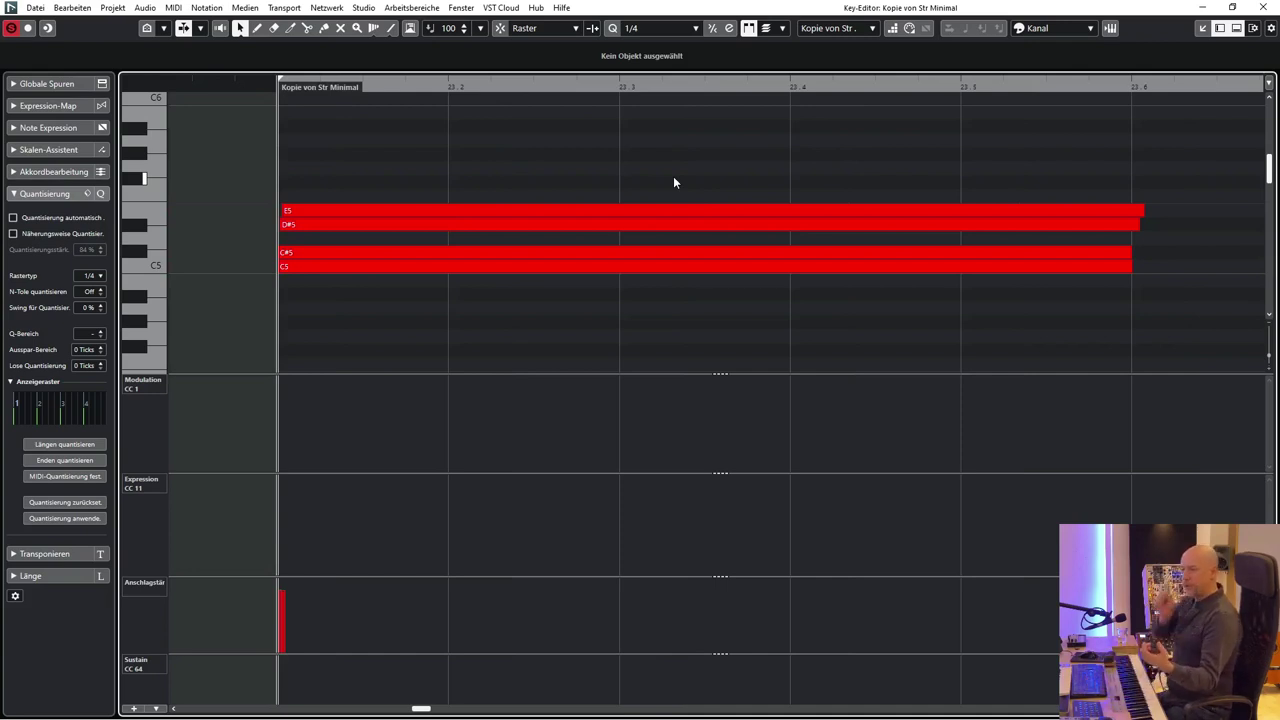
key(space)
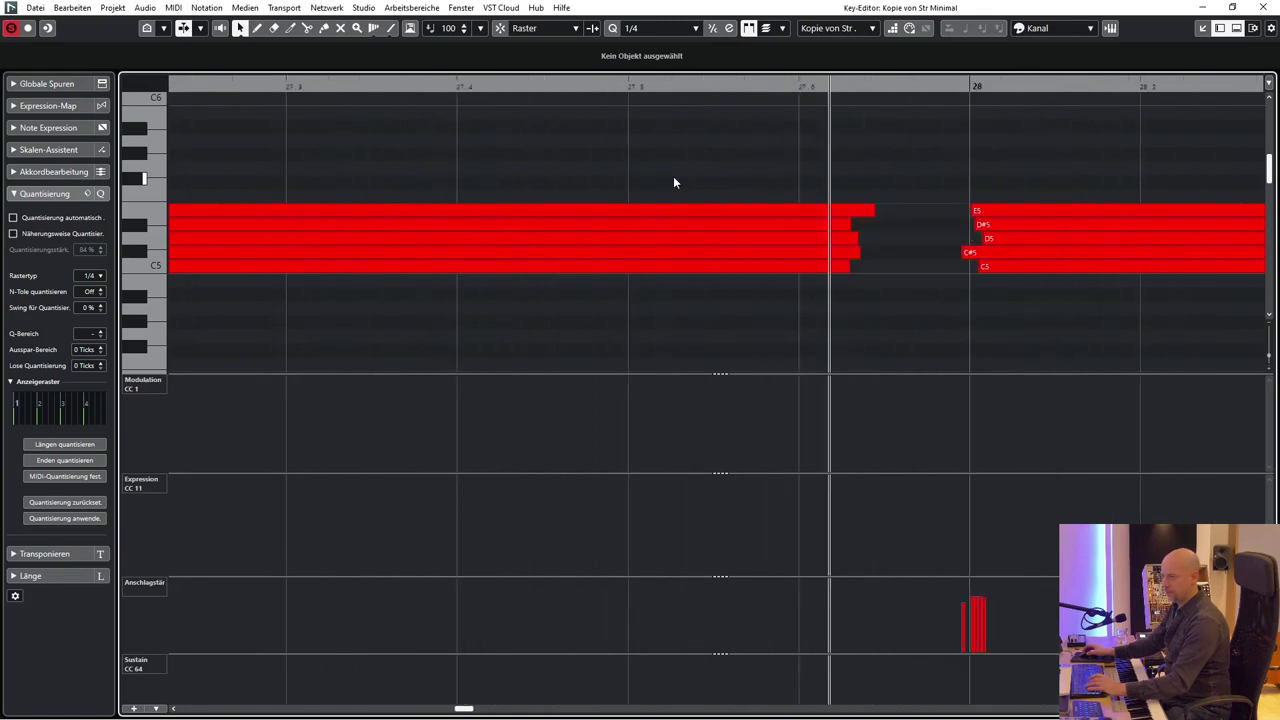
Back in the arrangement, play the string layers from bar 23 twice and select Cello Spicc LASS
click(1262, 7)
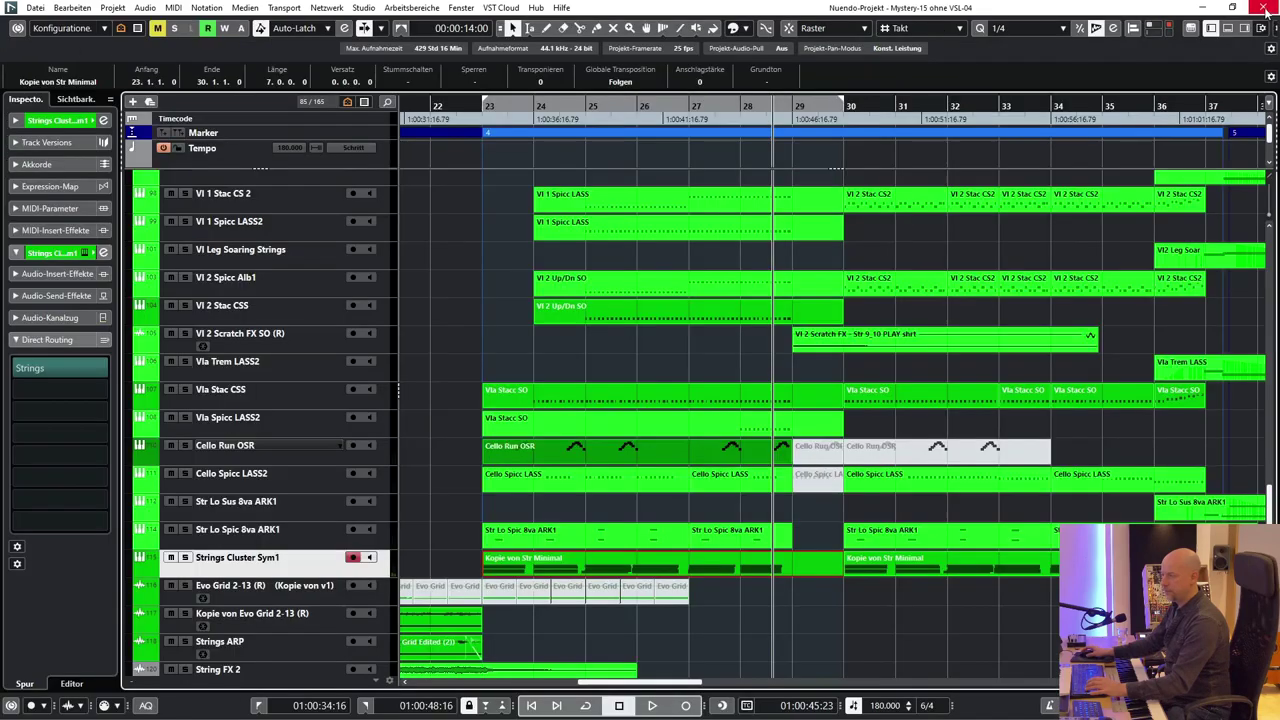
key(space)
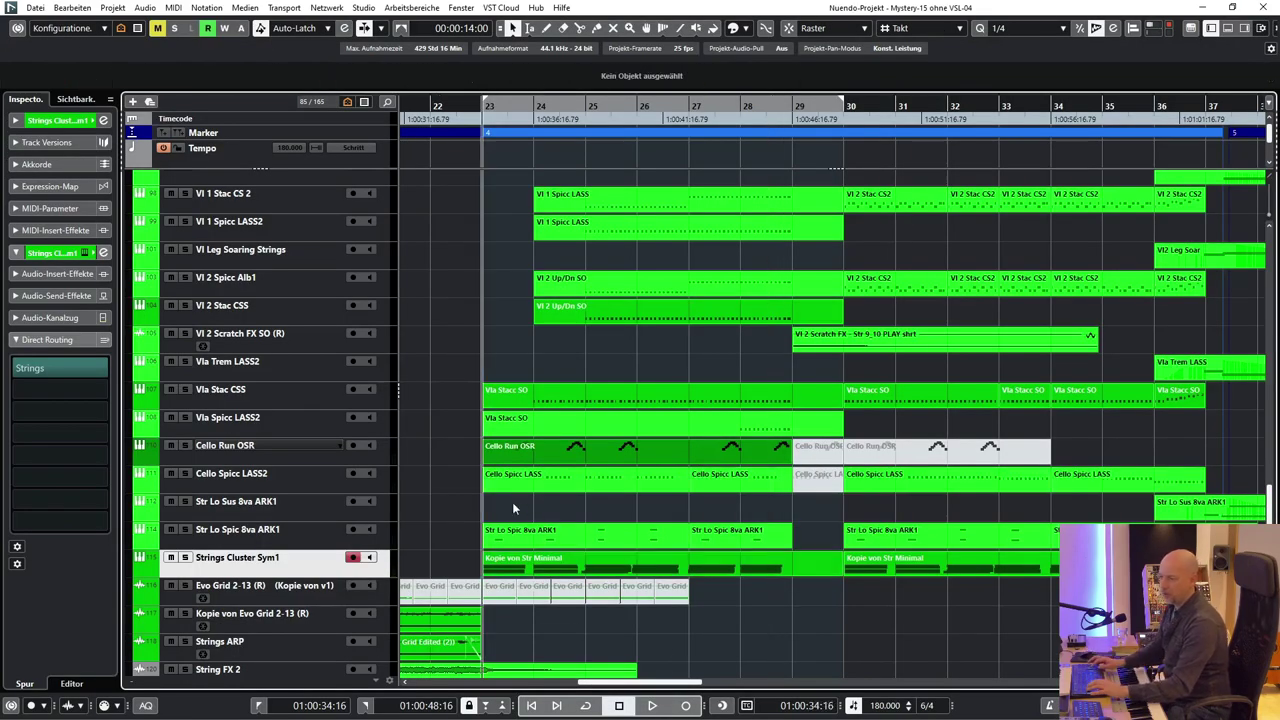
key(space)
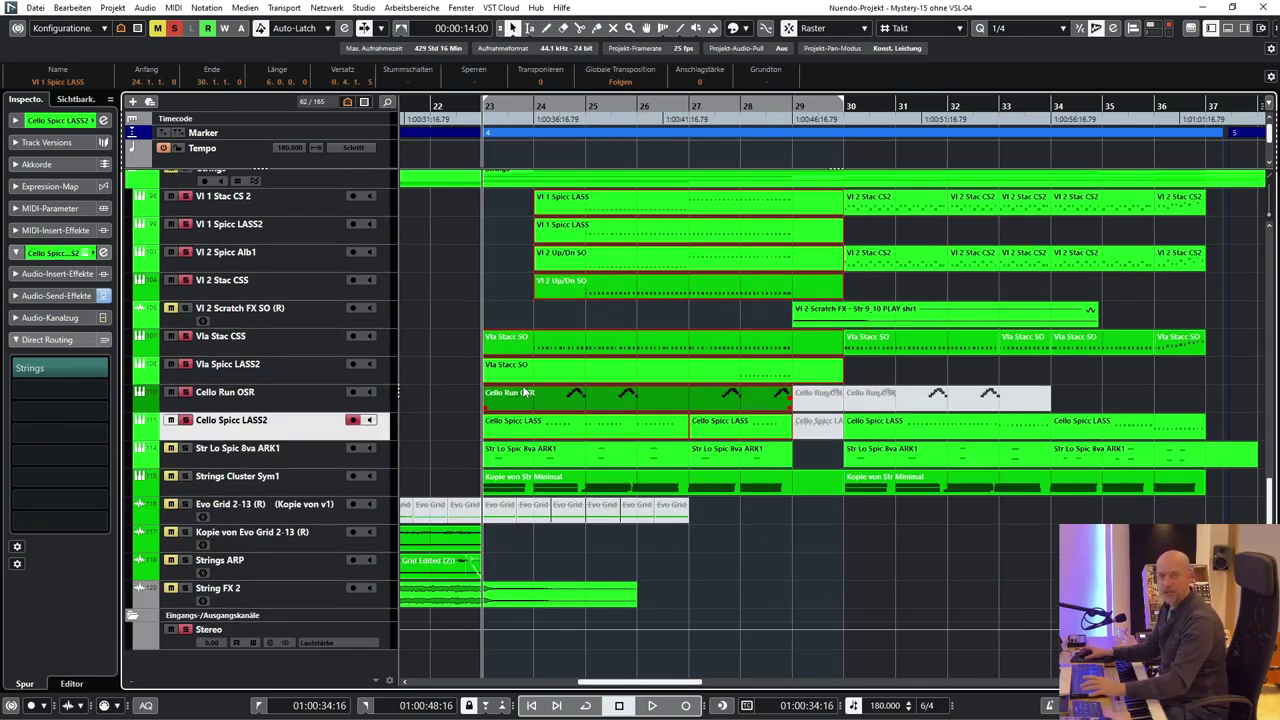
key(space)
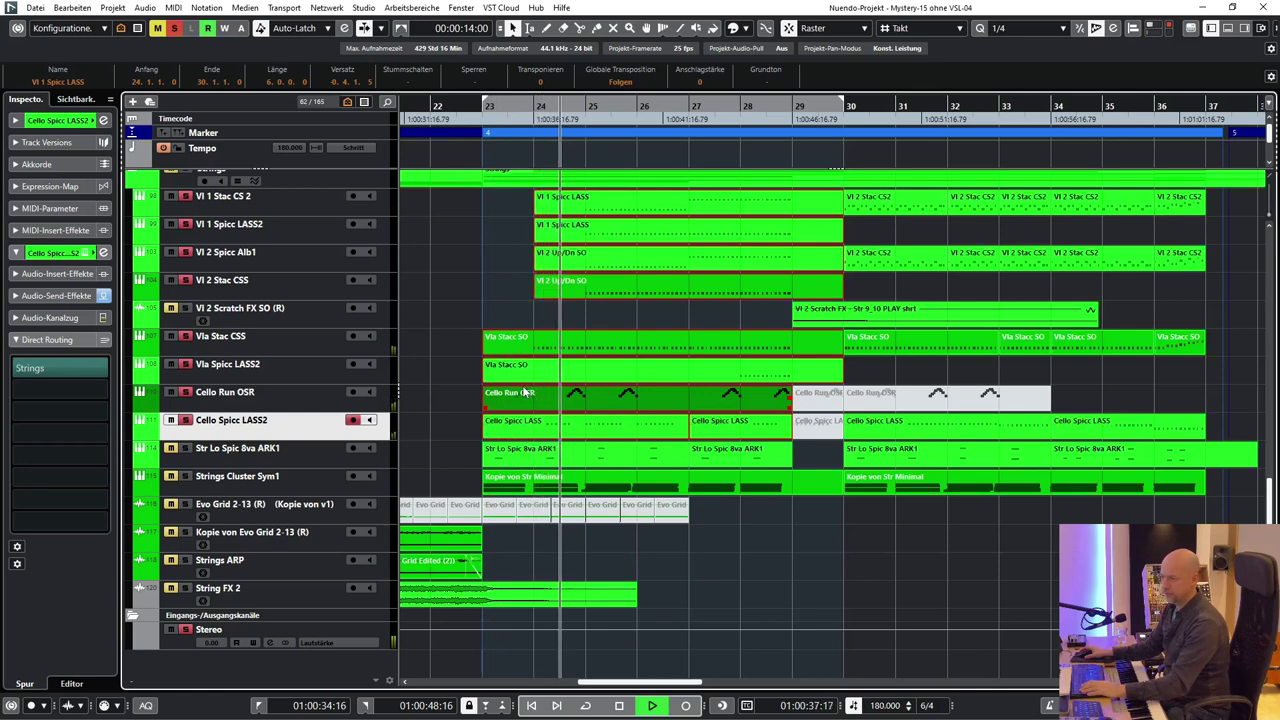
click(543, 430)
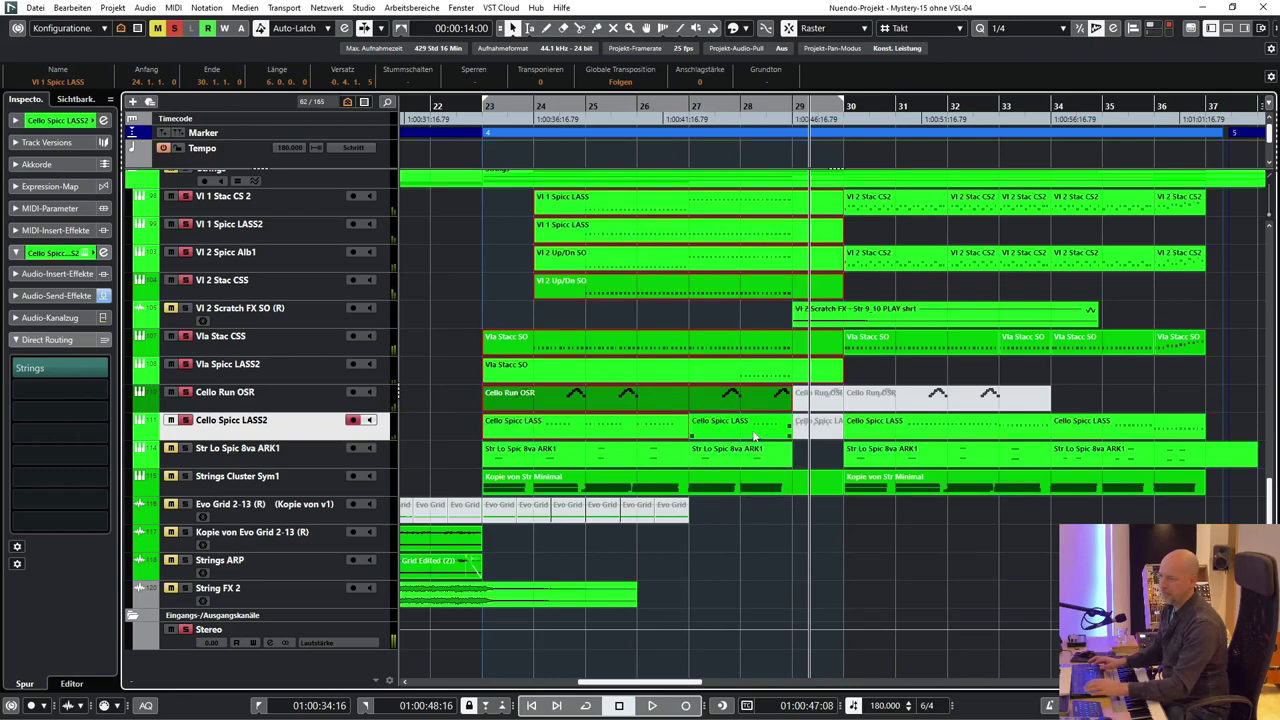
key(space)
double_click(607, 428)
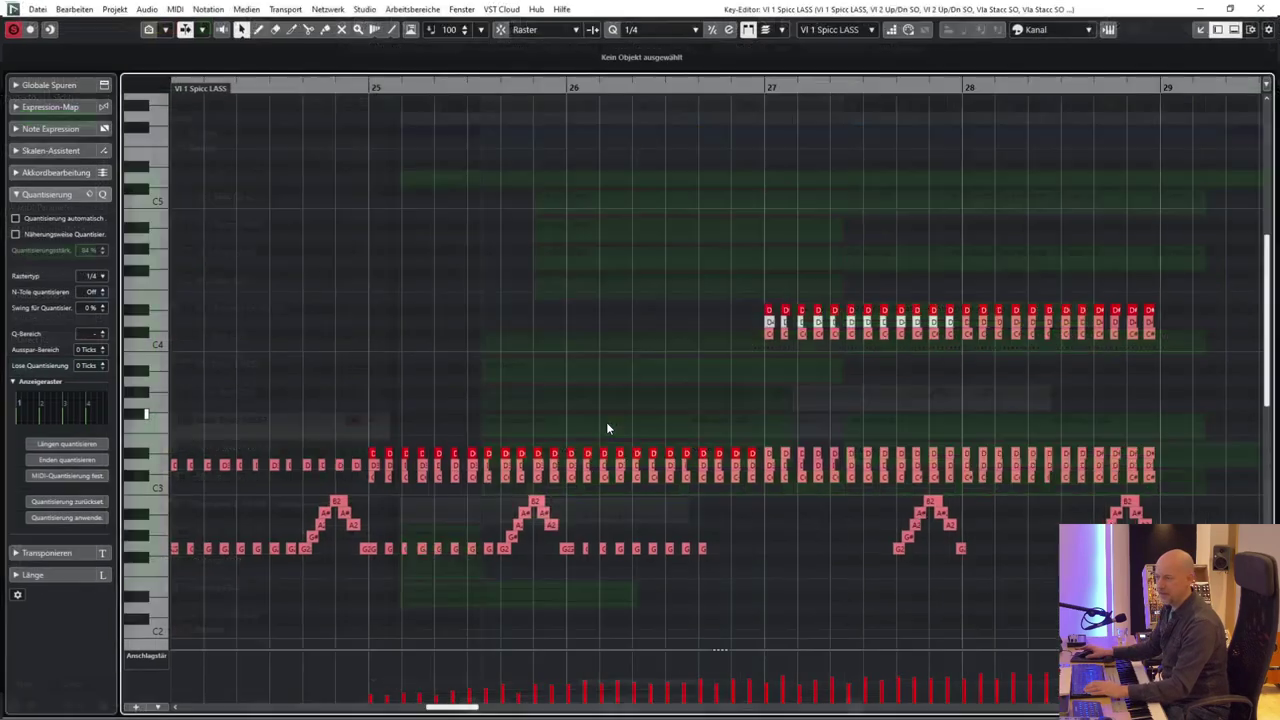
scroll(622, 298, down, 3)
scroll(552, 295, left, 5)
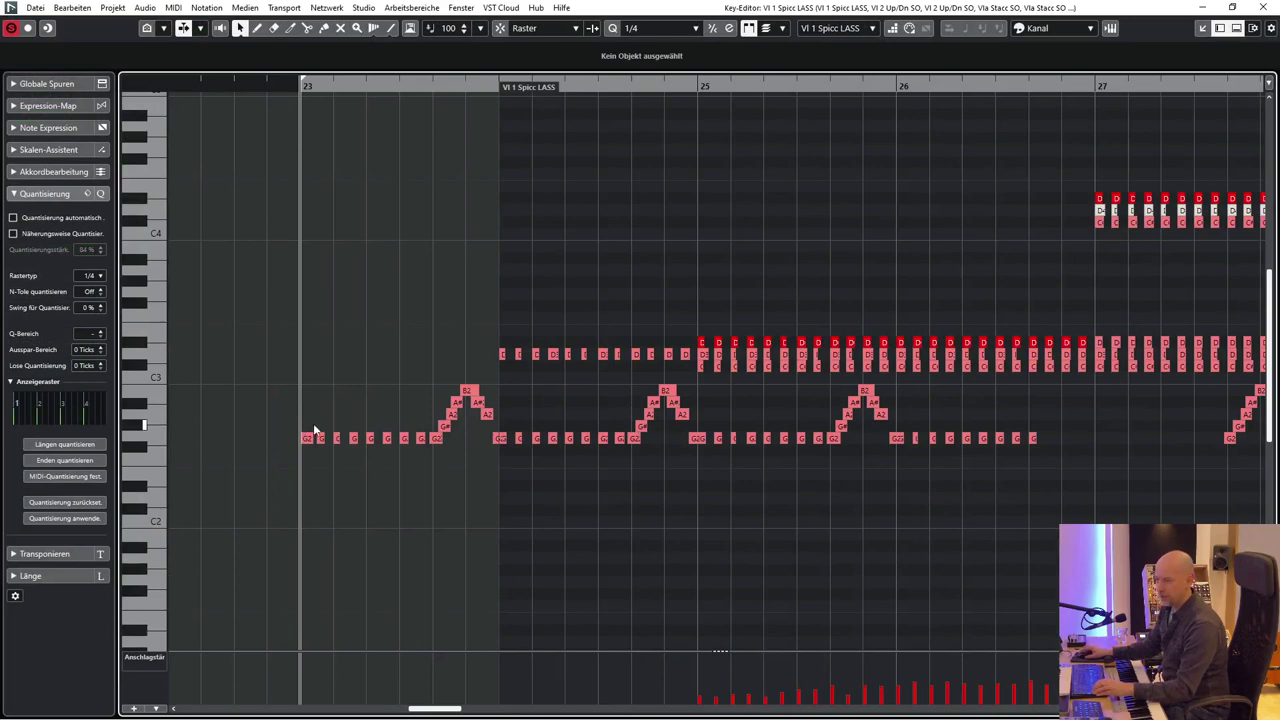
scroll(512, 360, right, 3)
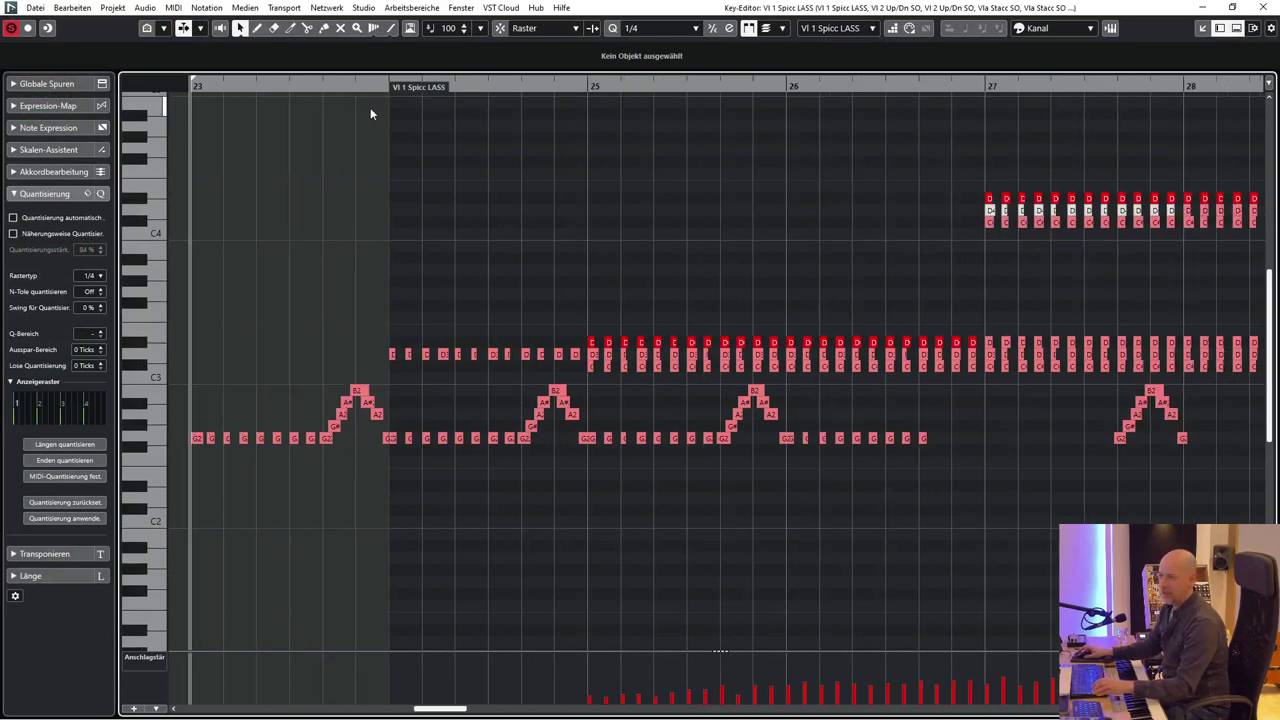
scroll(536, 307, left, 3)
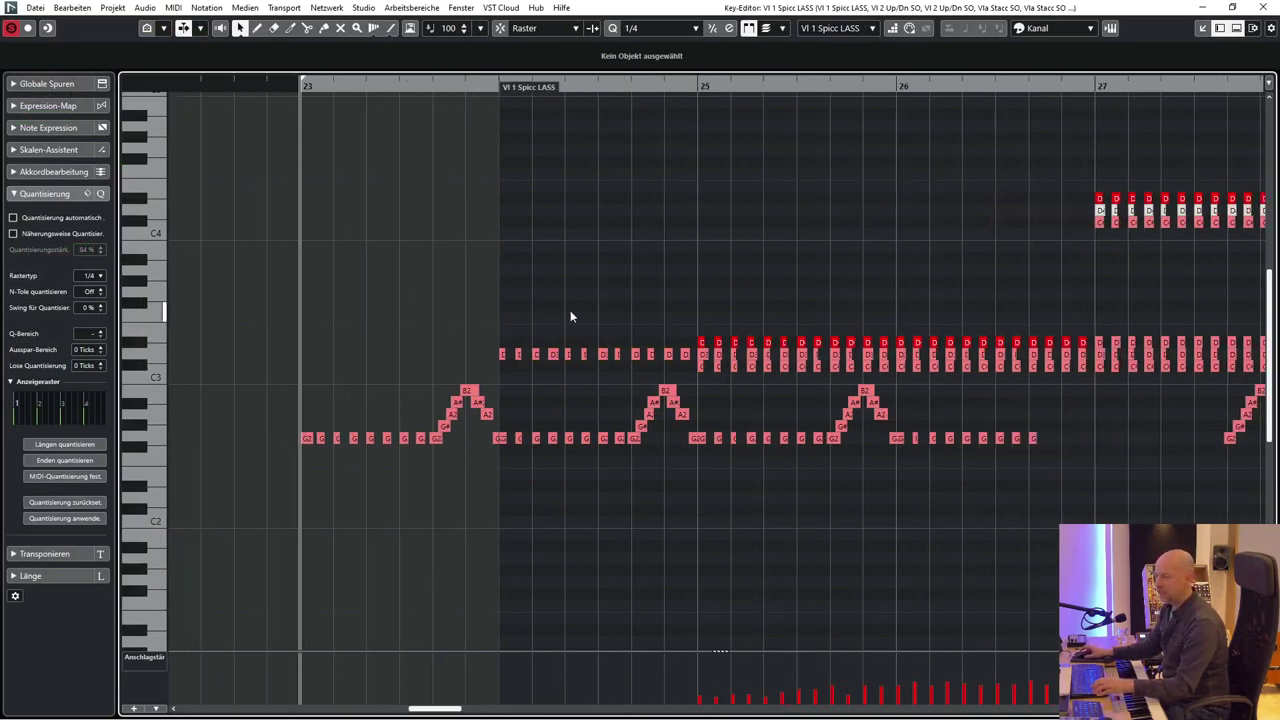
scroll(712, 155, right, 9)
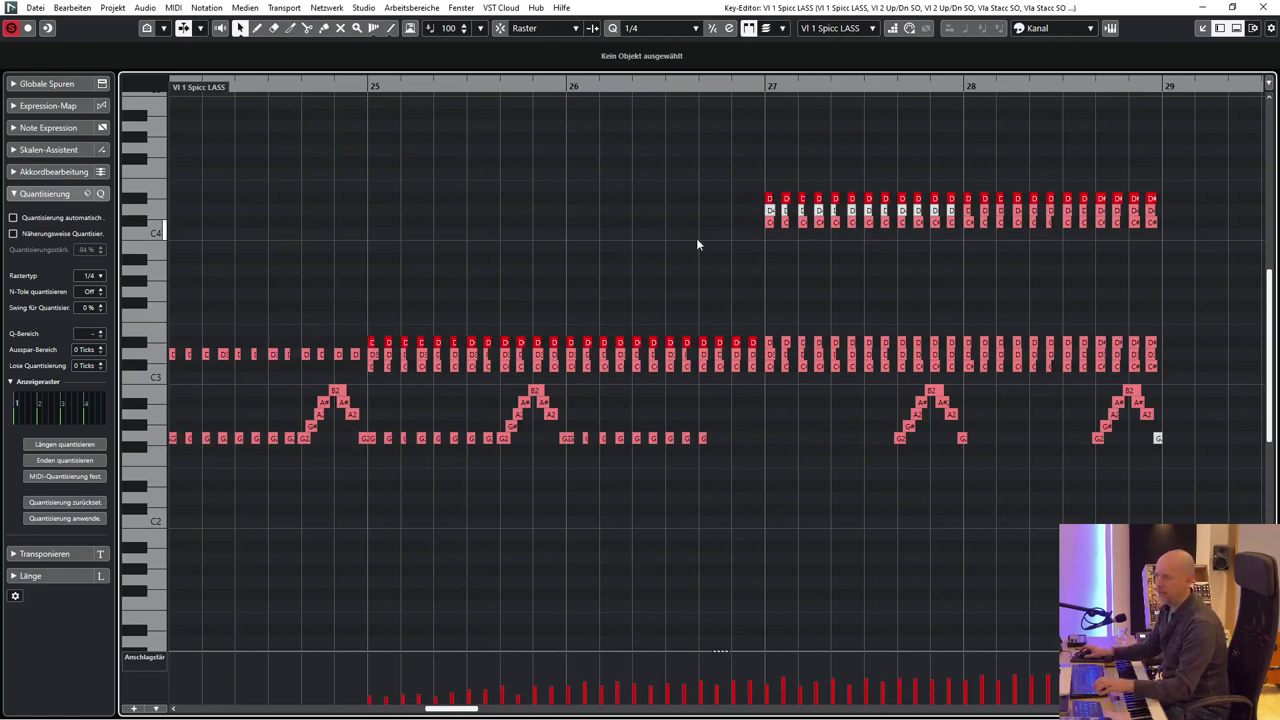
scroll(697, 240, right, 3)
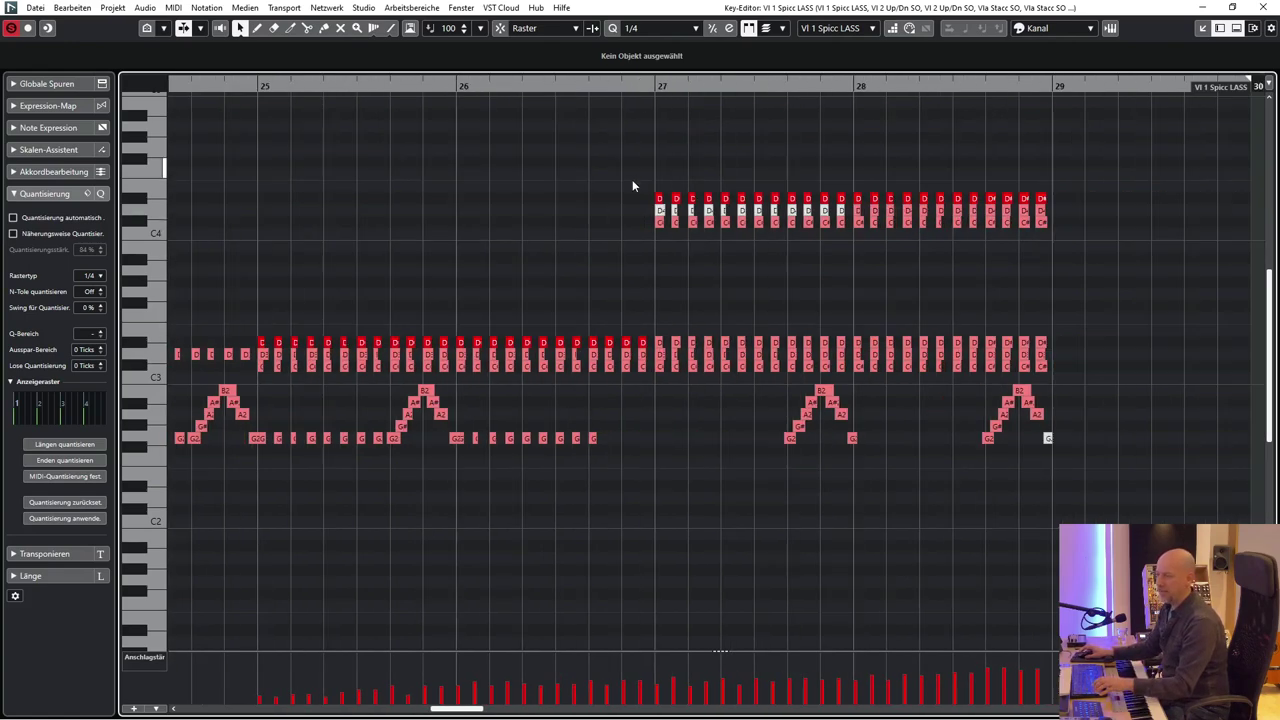
scroll(616, 188, left, 9)
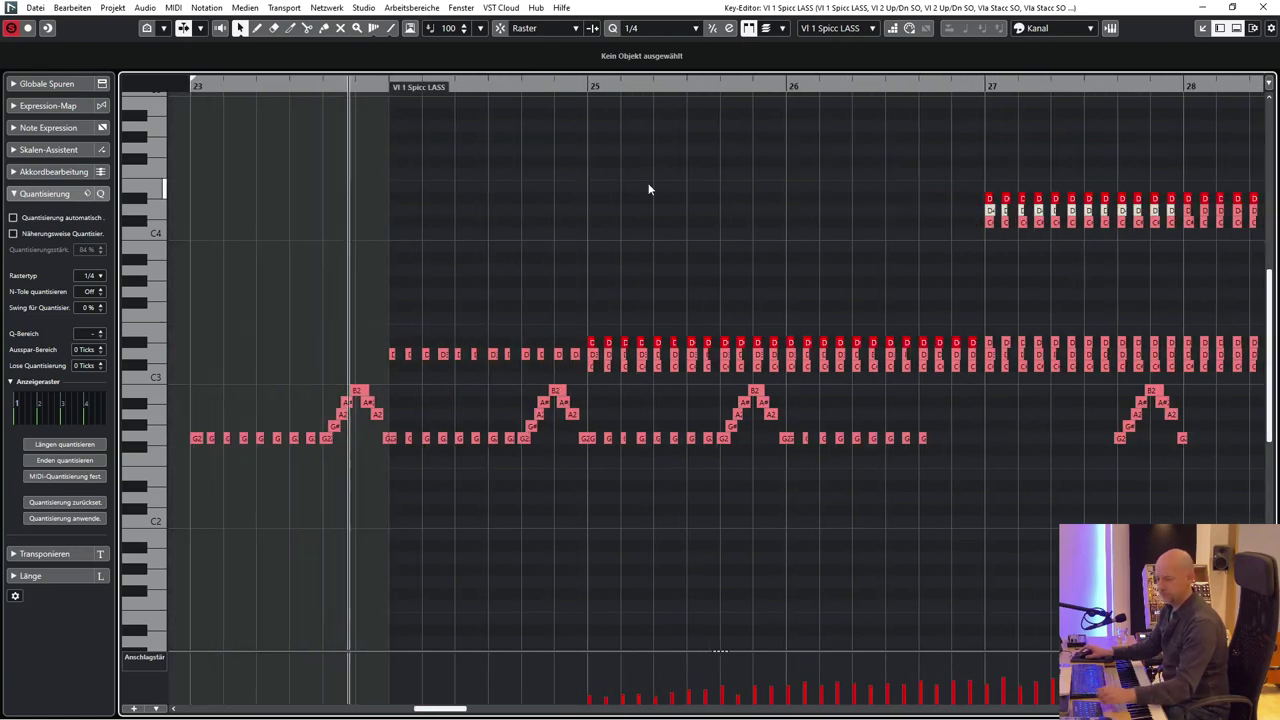
scroll(708, 191, right, 6)
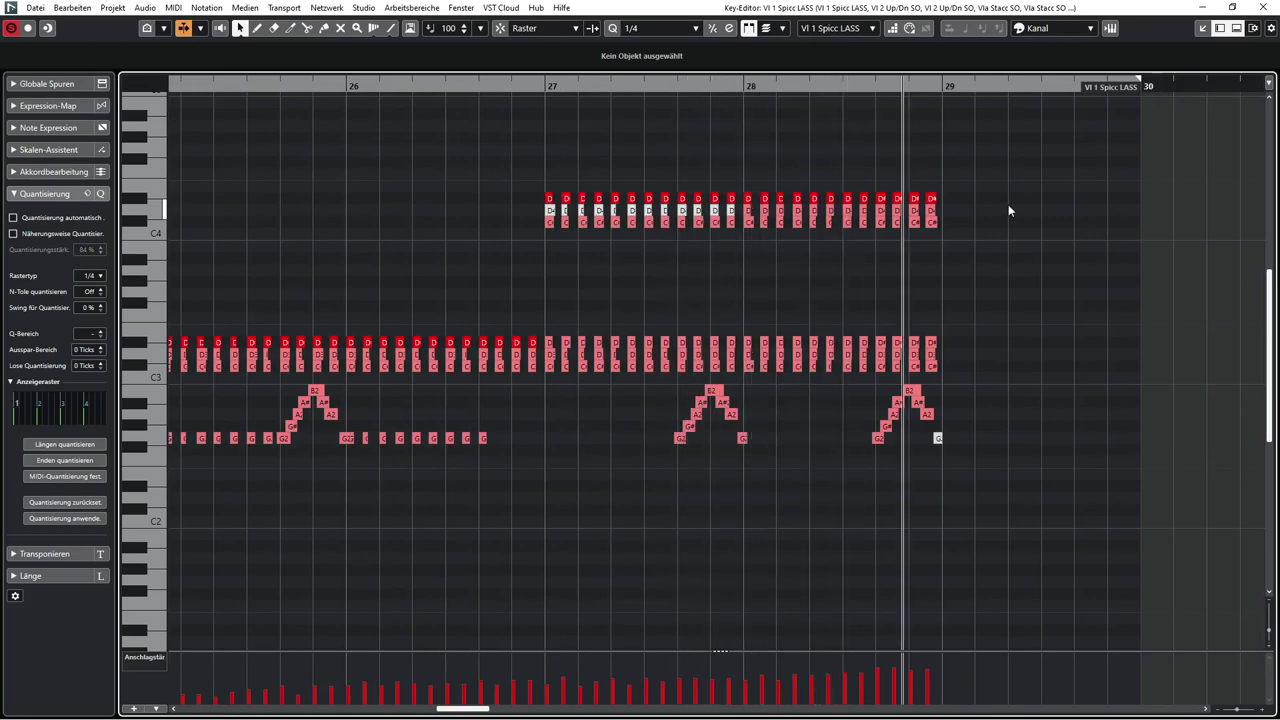
Close the Key Editor, play the arrangement, then stop and return to bar 30
key(space)
click(1266, 7)
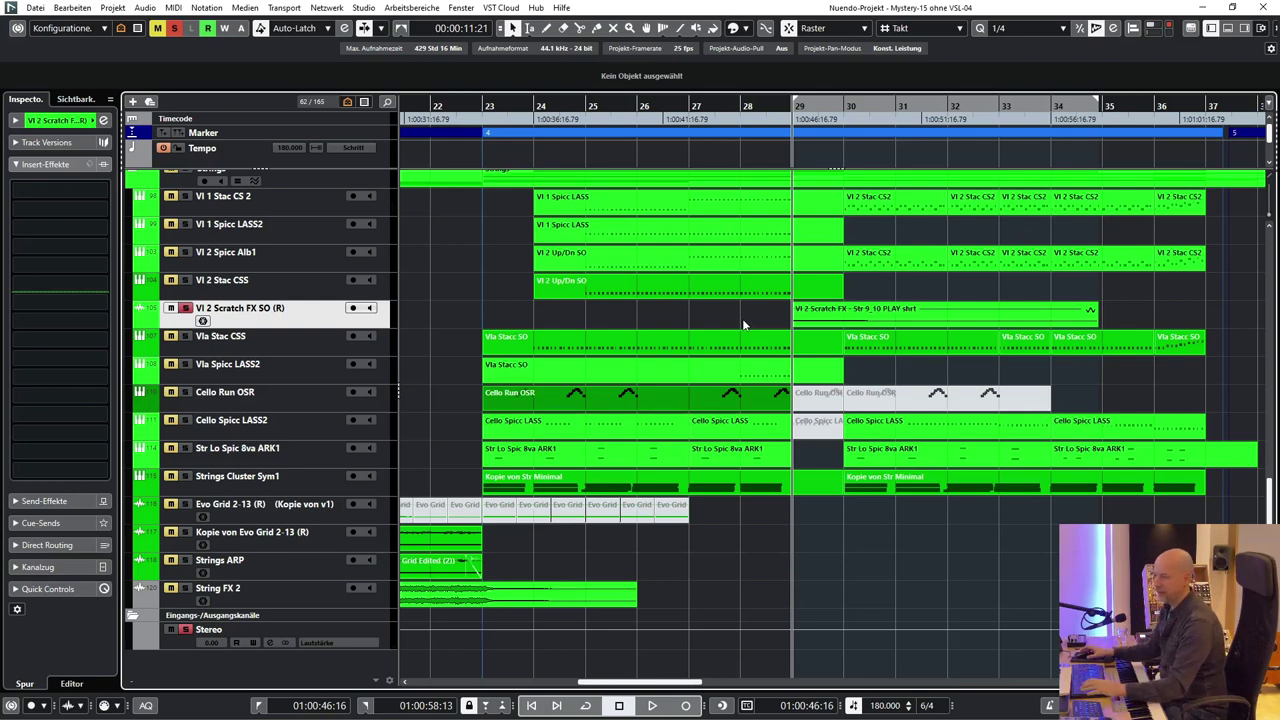
key(space)
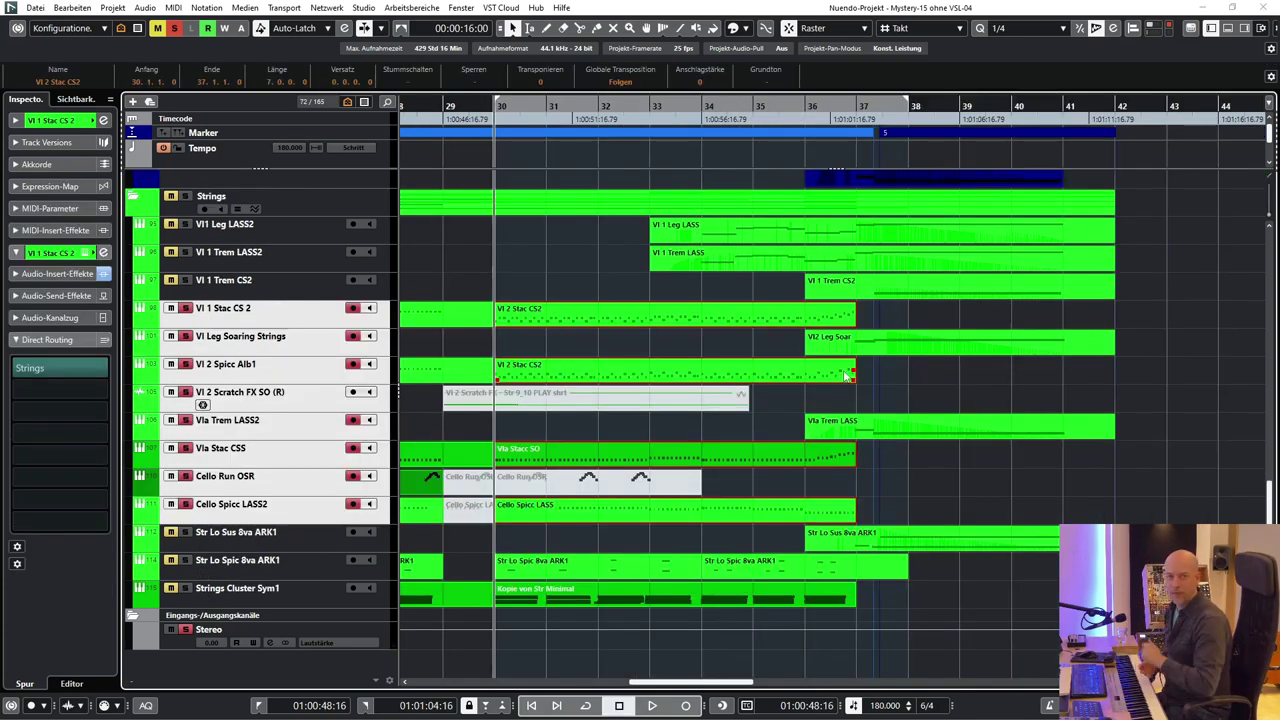
key(space)
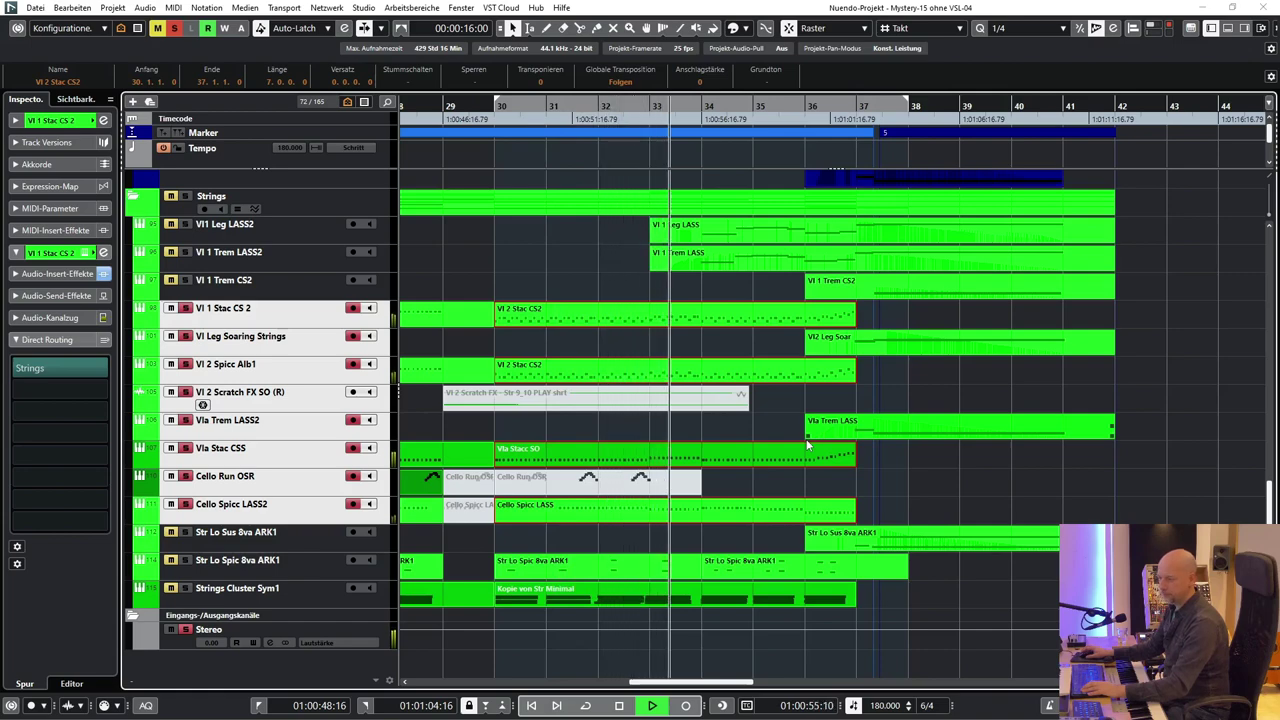
key(space)
key(KP_0)
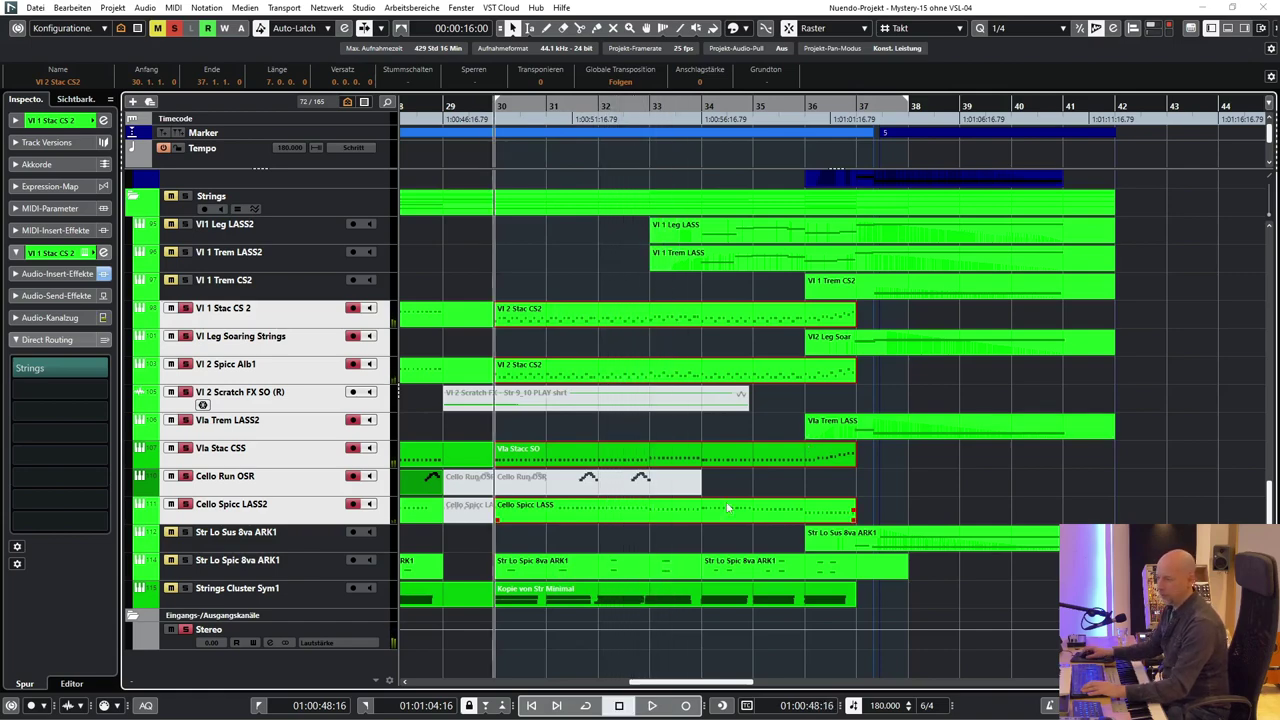
Open the three string parts together and scroll through the Cello Spicc LASS notes
double_click(728, 508)
scroll(560, 240, left, 3)
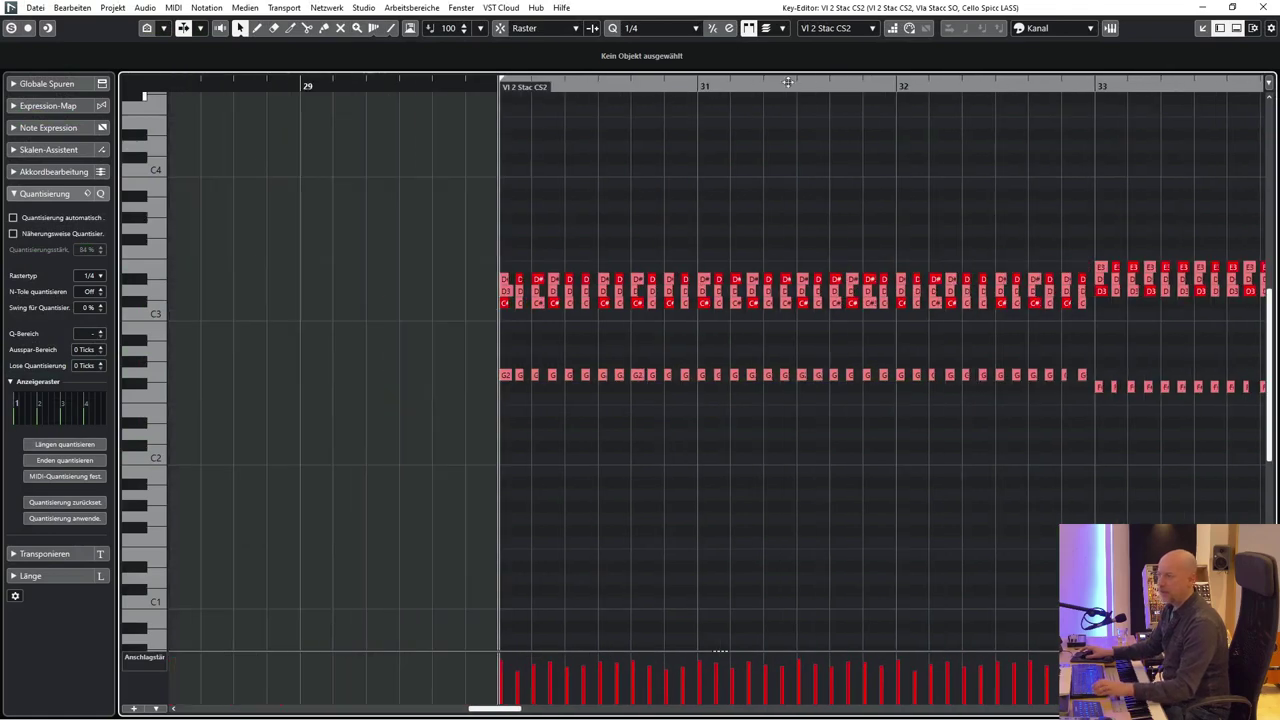
click(850, 30)
click(849, 88)
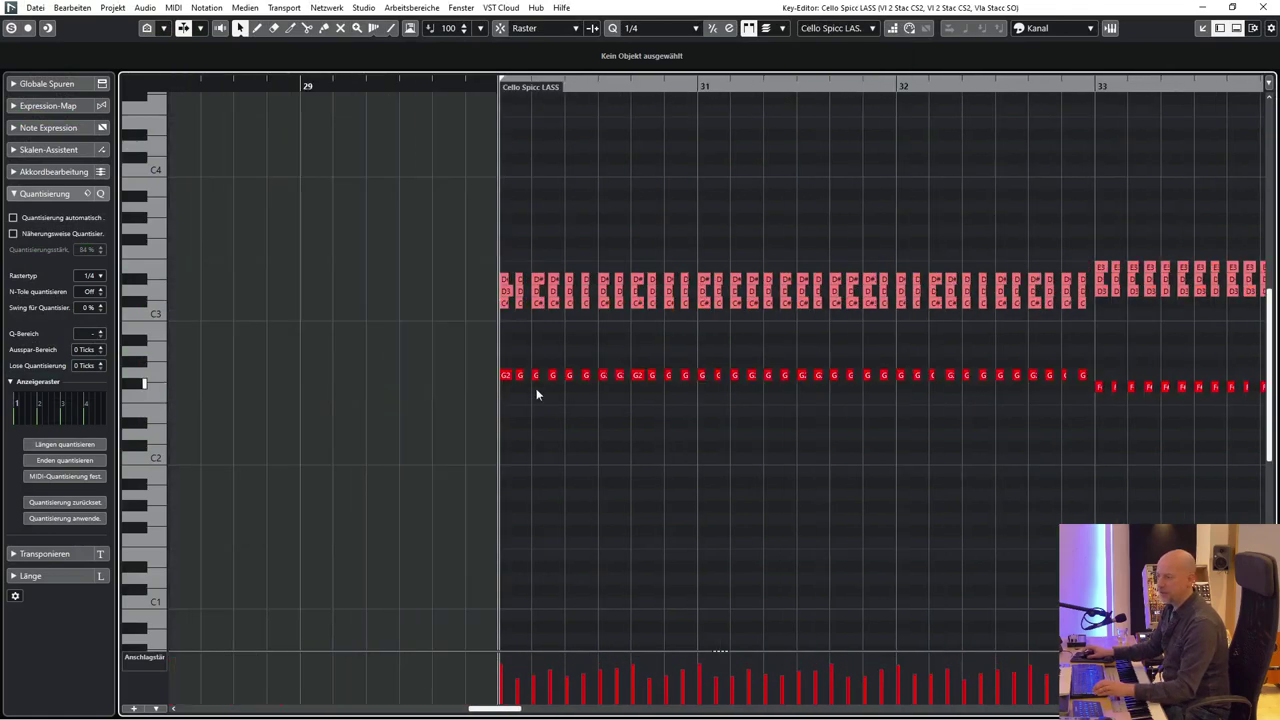
scroll(620, 380, right, 2)
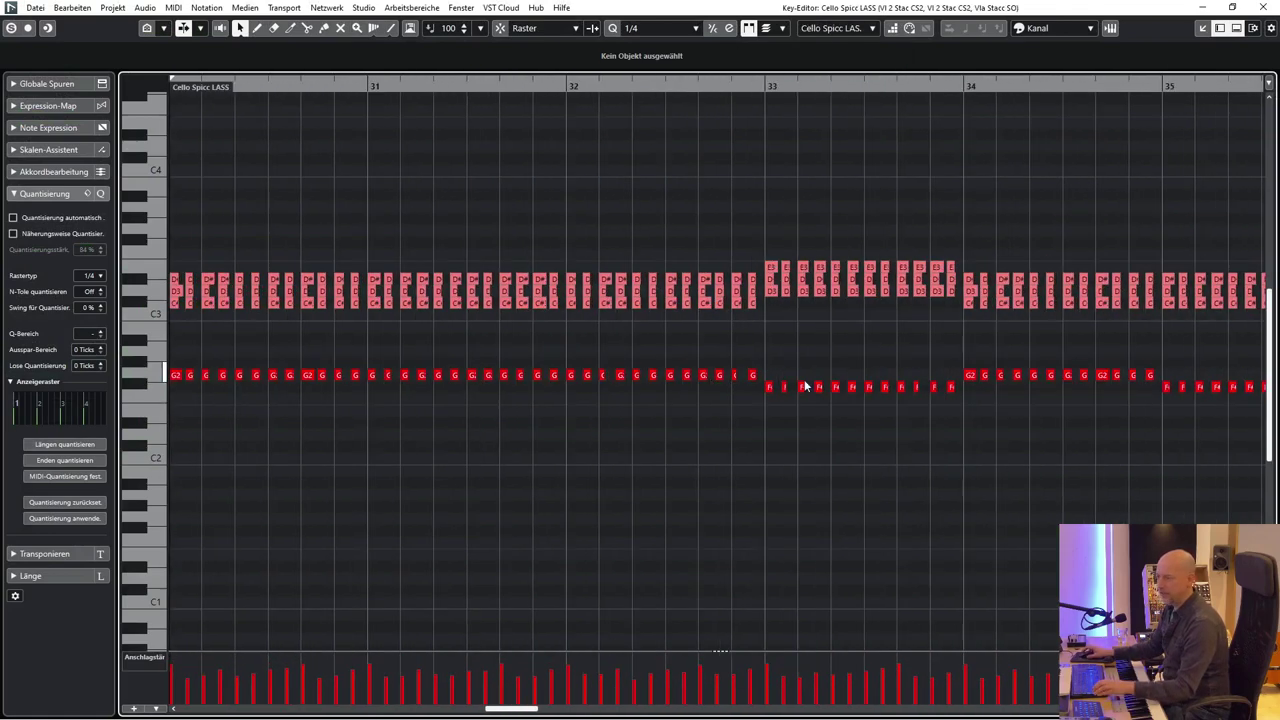
scroll(752, 400, right, 2)
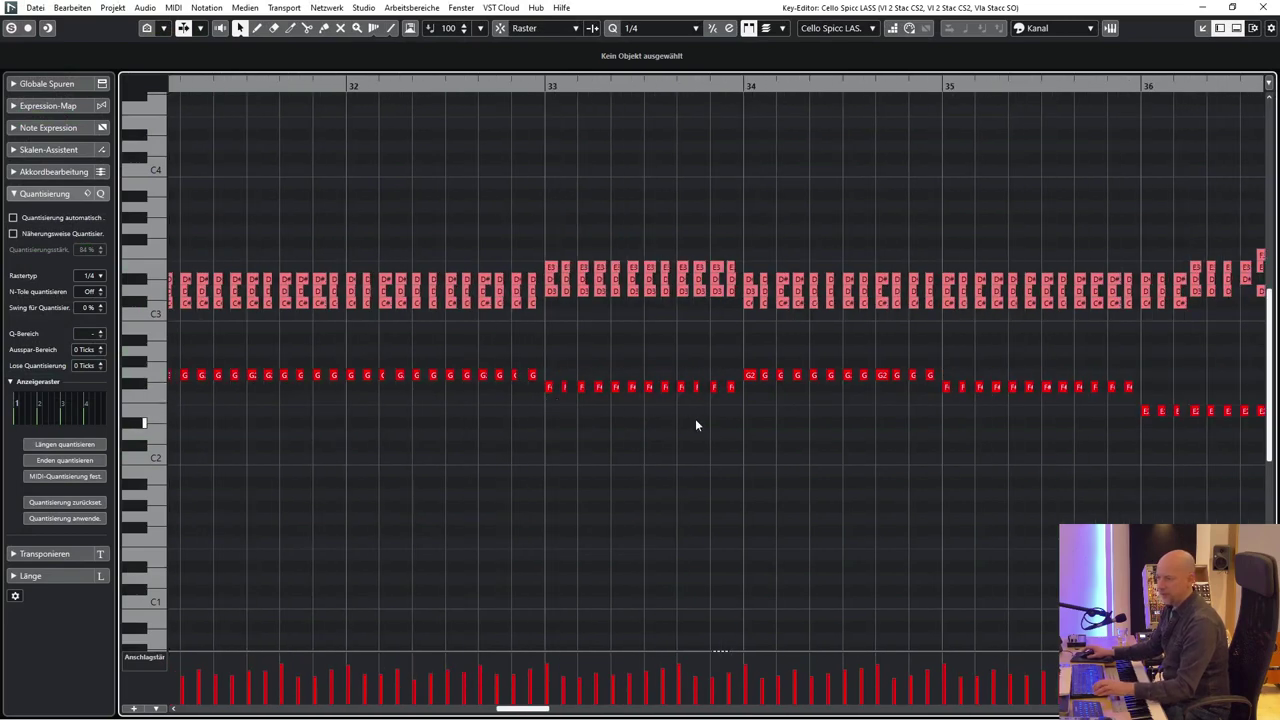
scroll(696, 425, right, 3)
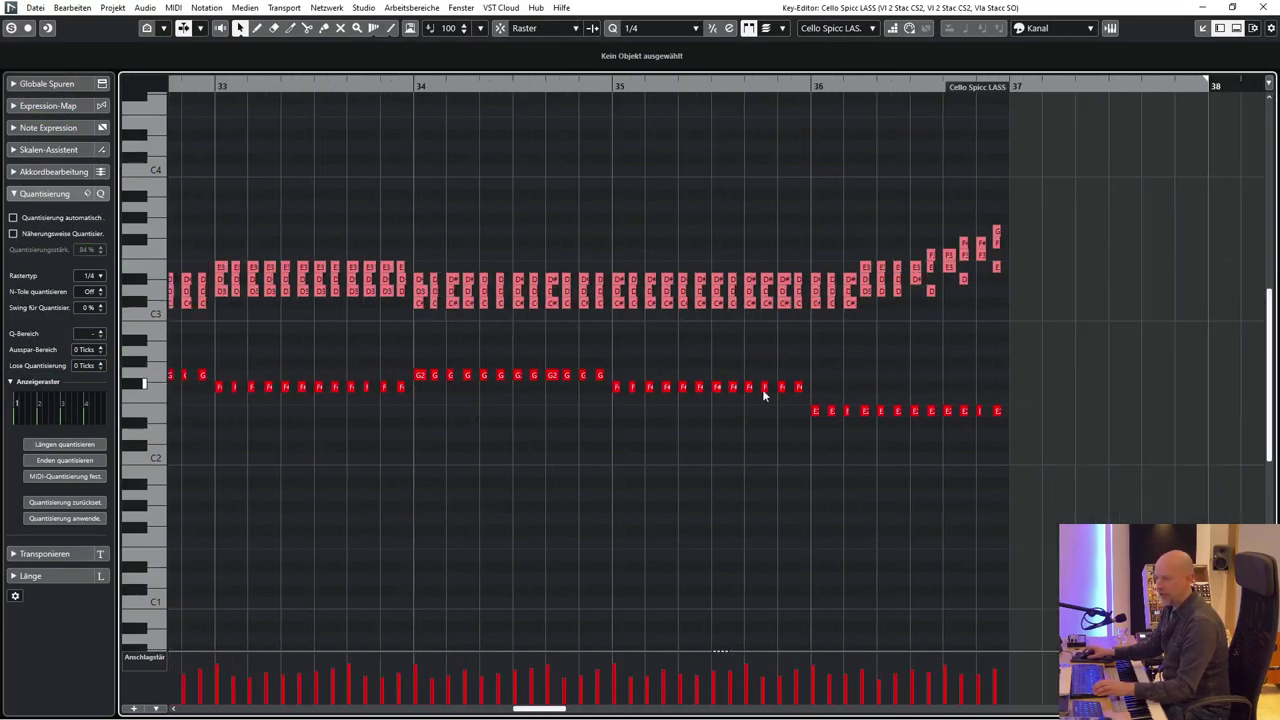
scroll(647, 389, left, 8)
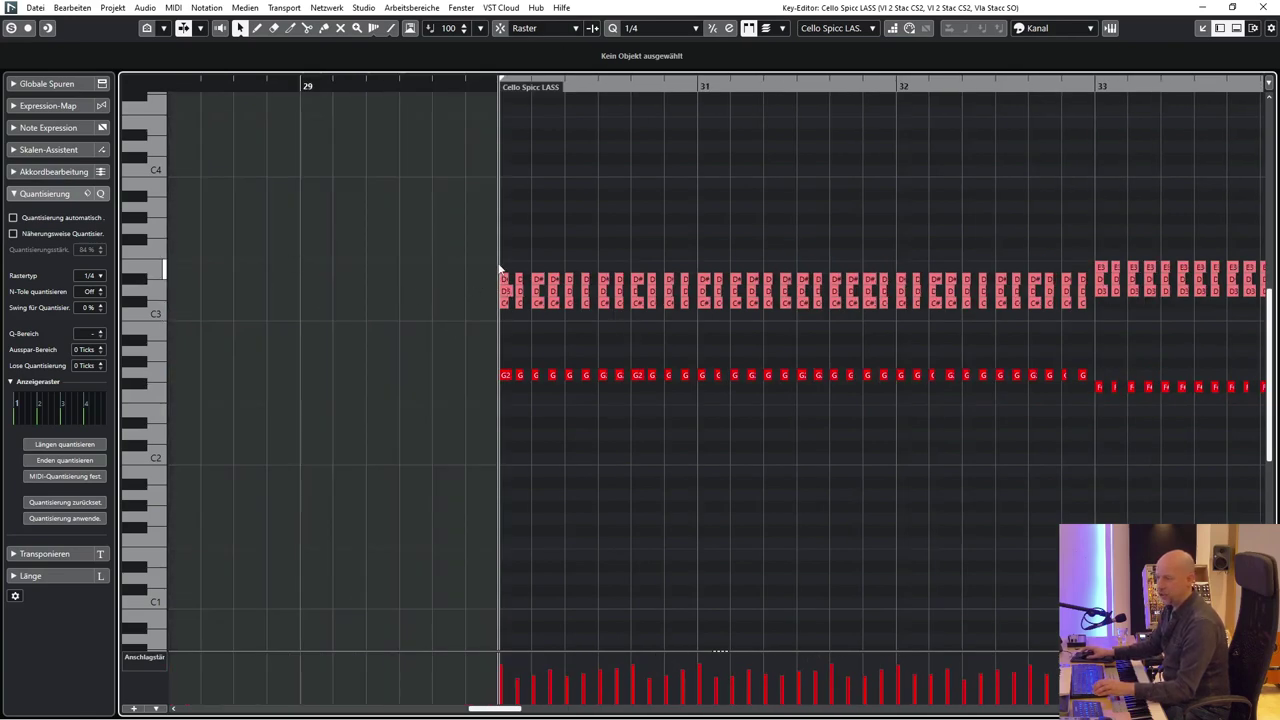
Switch through the Vla Stacc SO and both Vl 2 Stac CS2 parts, then close the editor
click(860, 24)
click(845, 75)
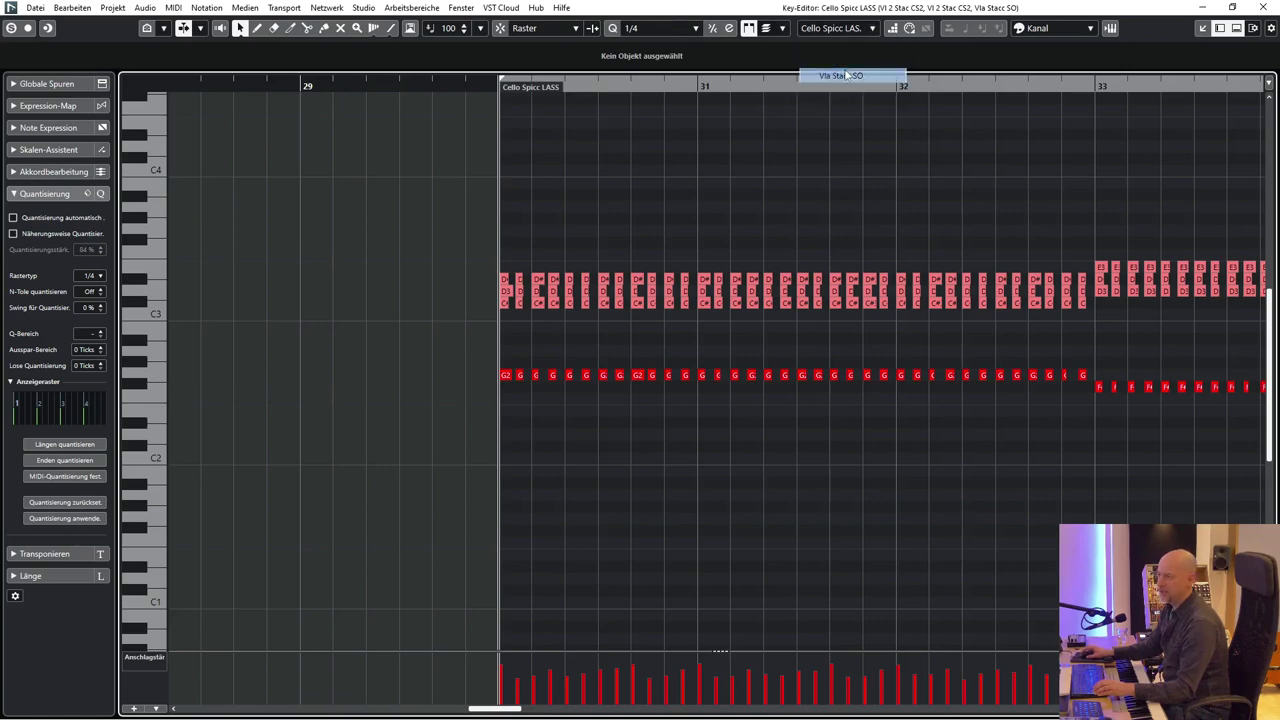
scroll(488, 231, right, 2)
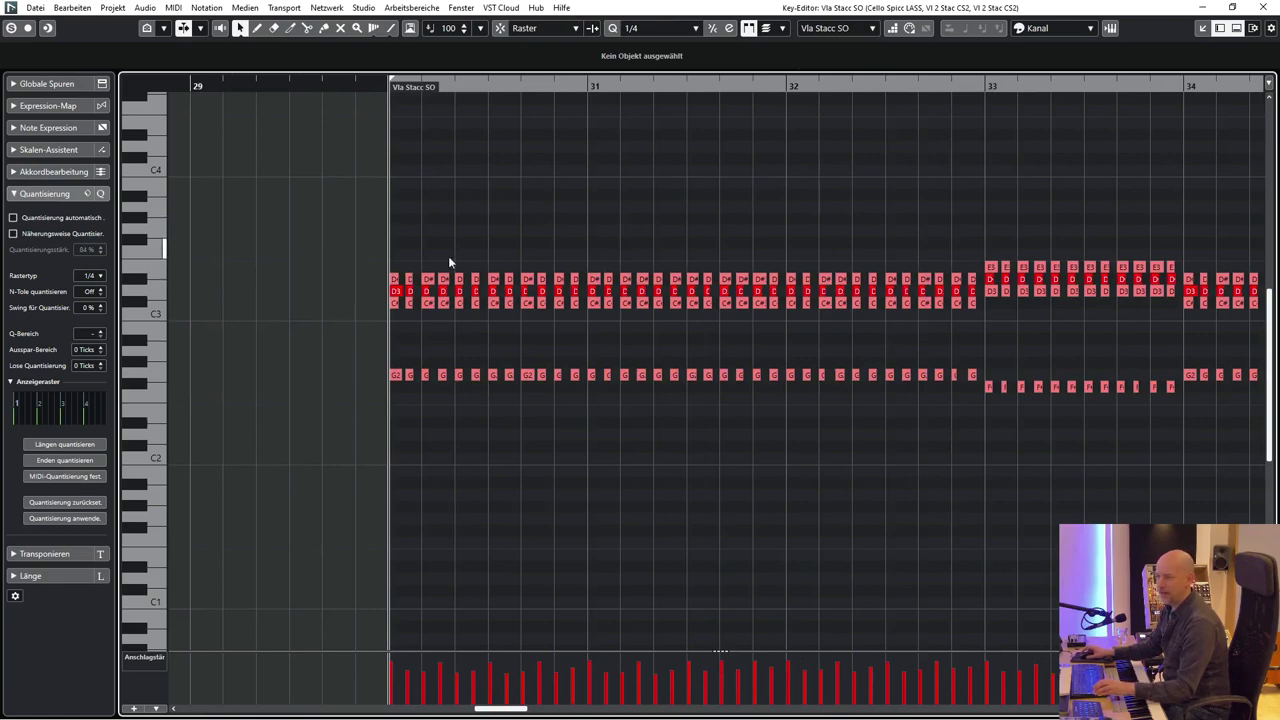
click(812, 29)
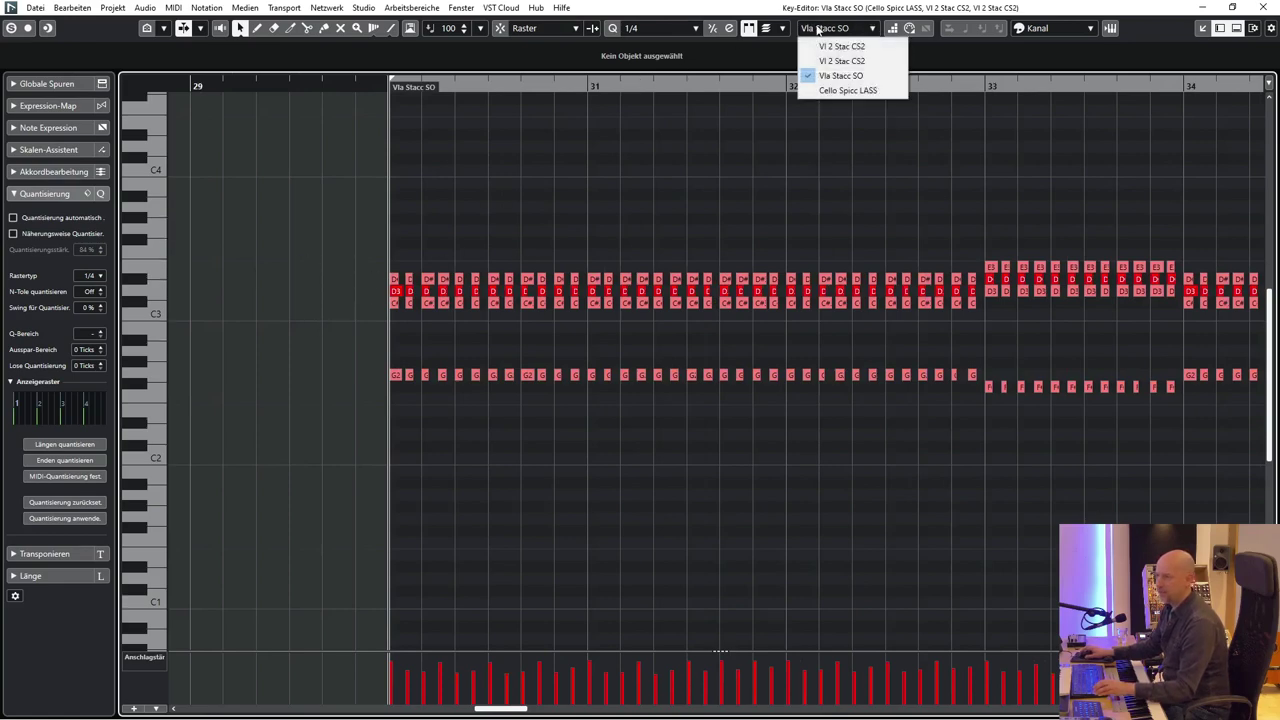
click(826, 61)
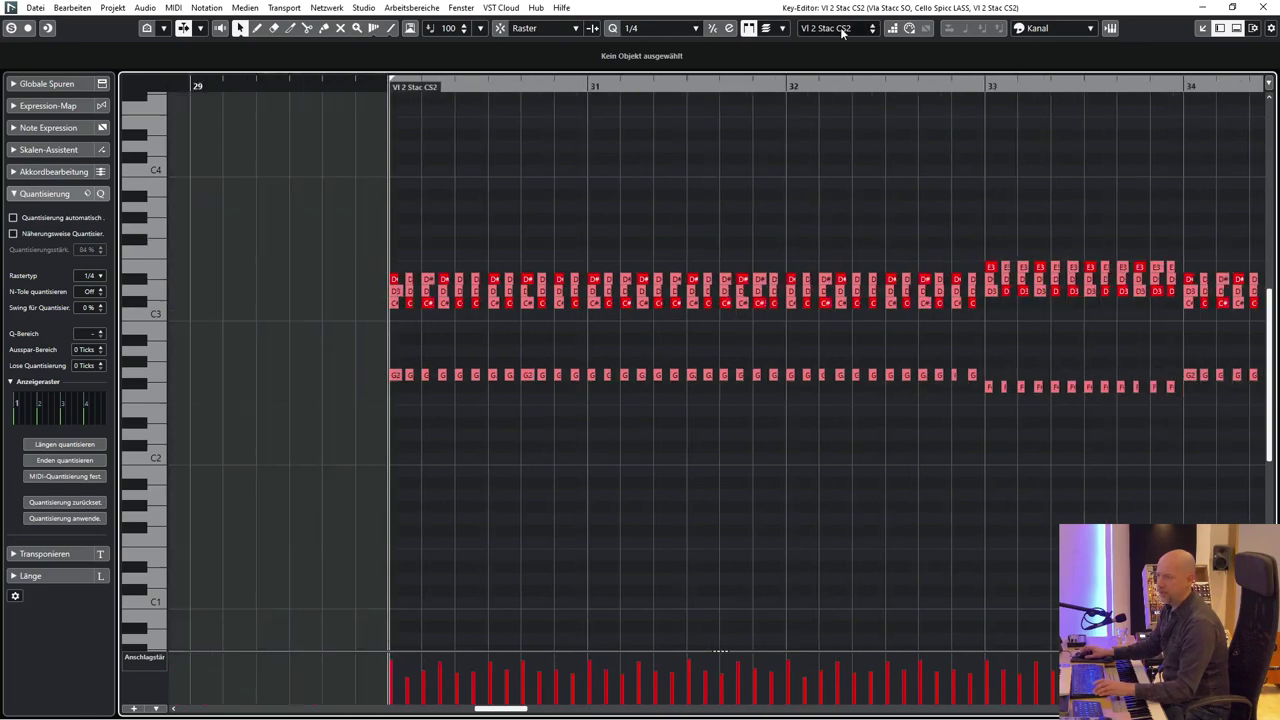
click(842, 29)
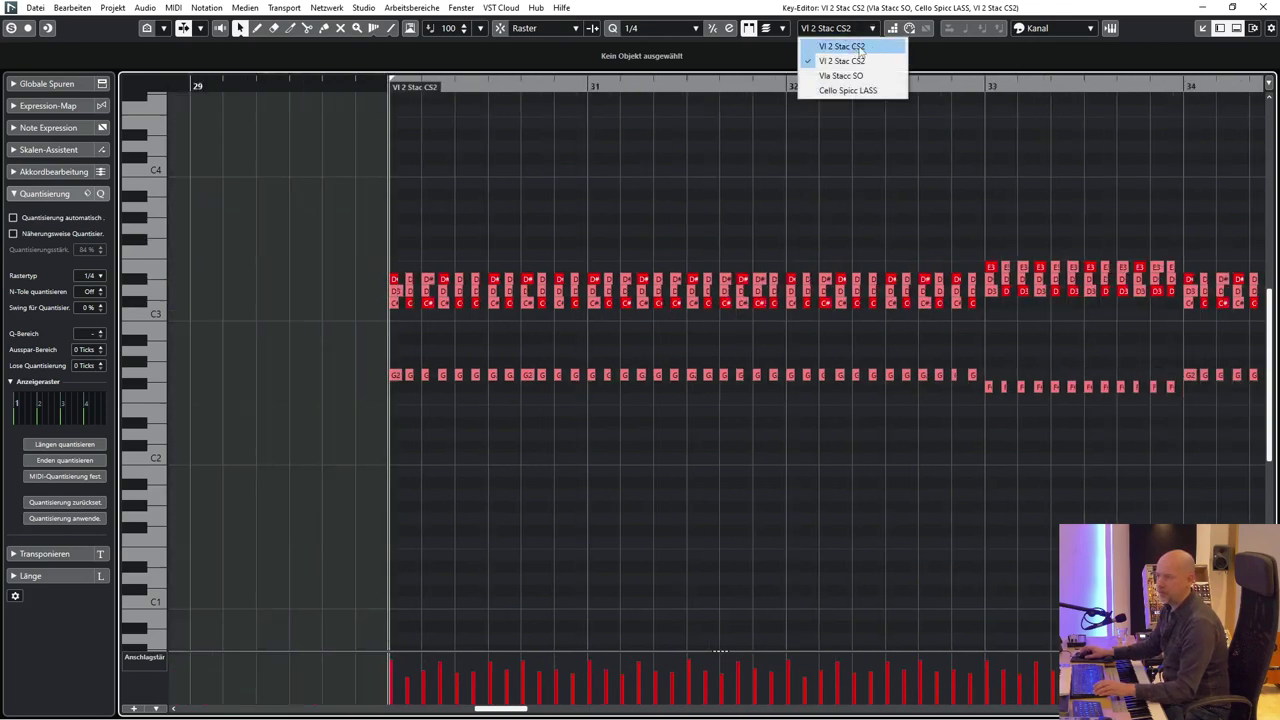
click(859, 47)
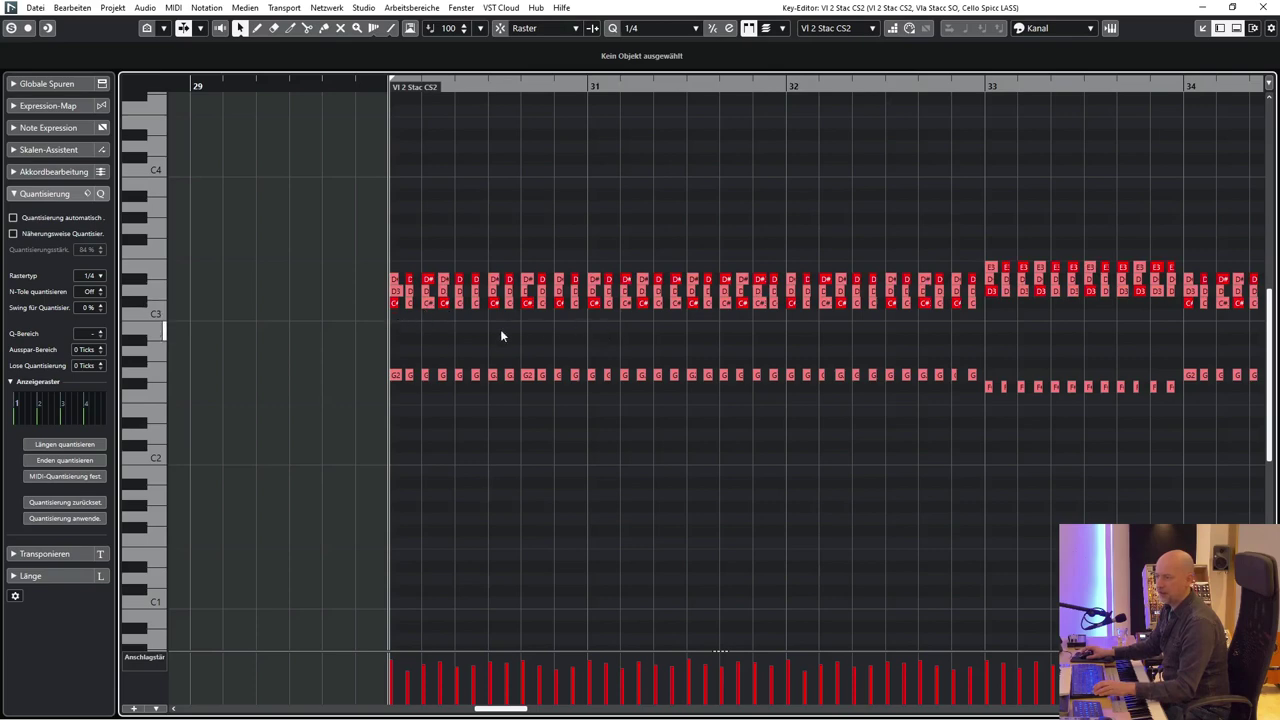
click(1259, 7)
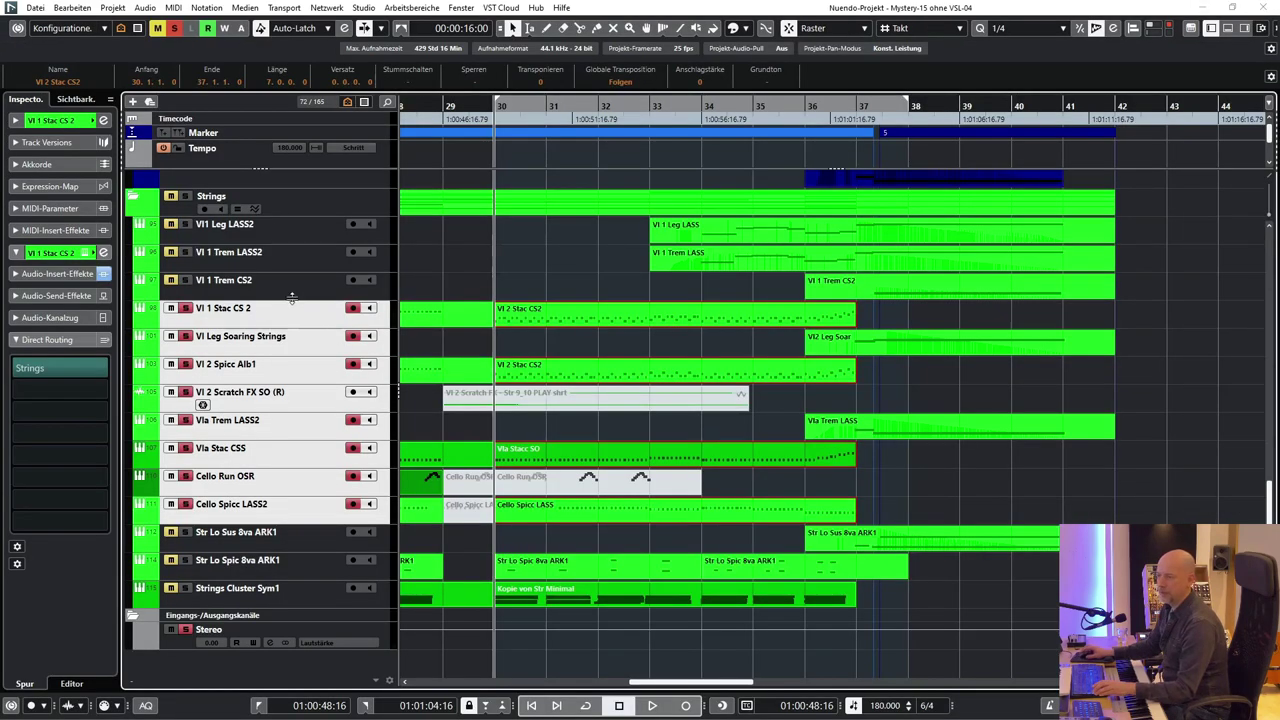
Clear all solos, solo Cello Spicc LASS2, and audition it repeatedly from bar 30
click(173, 29)
click(253, 480)
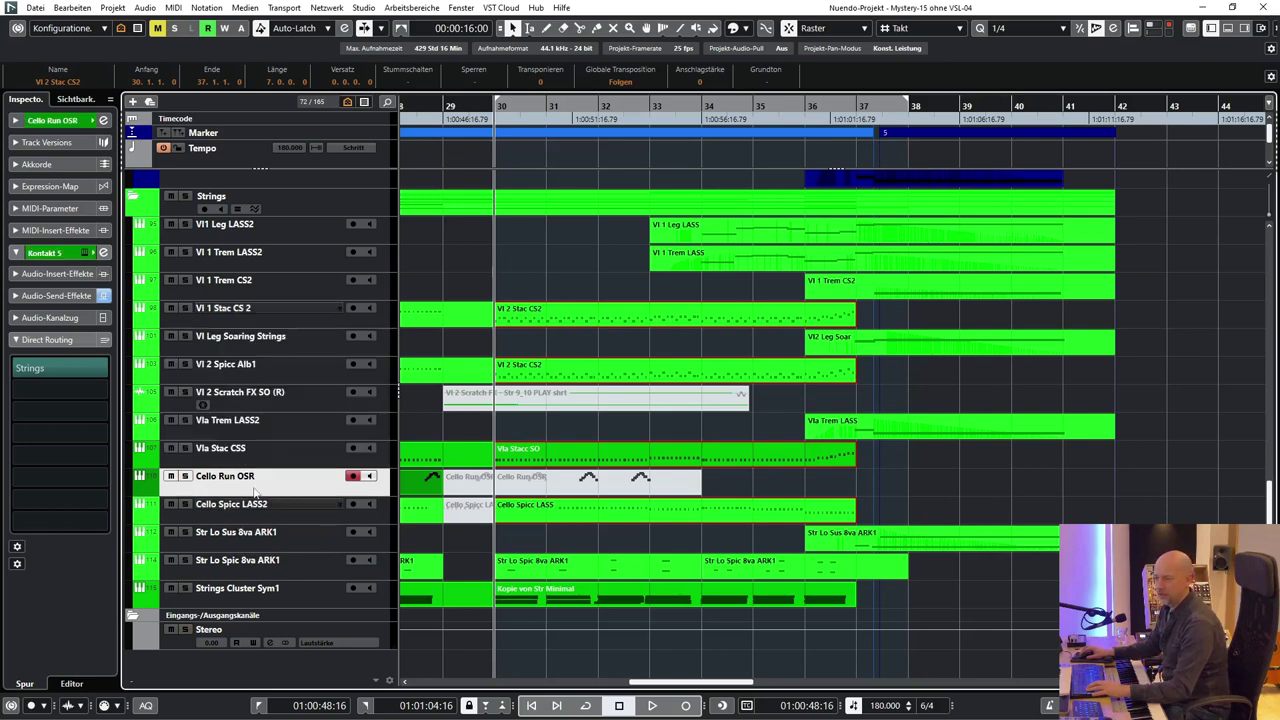
click(240, 511)
key(s)
key(space)
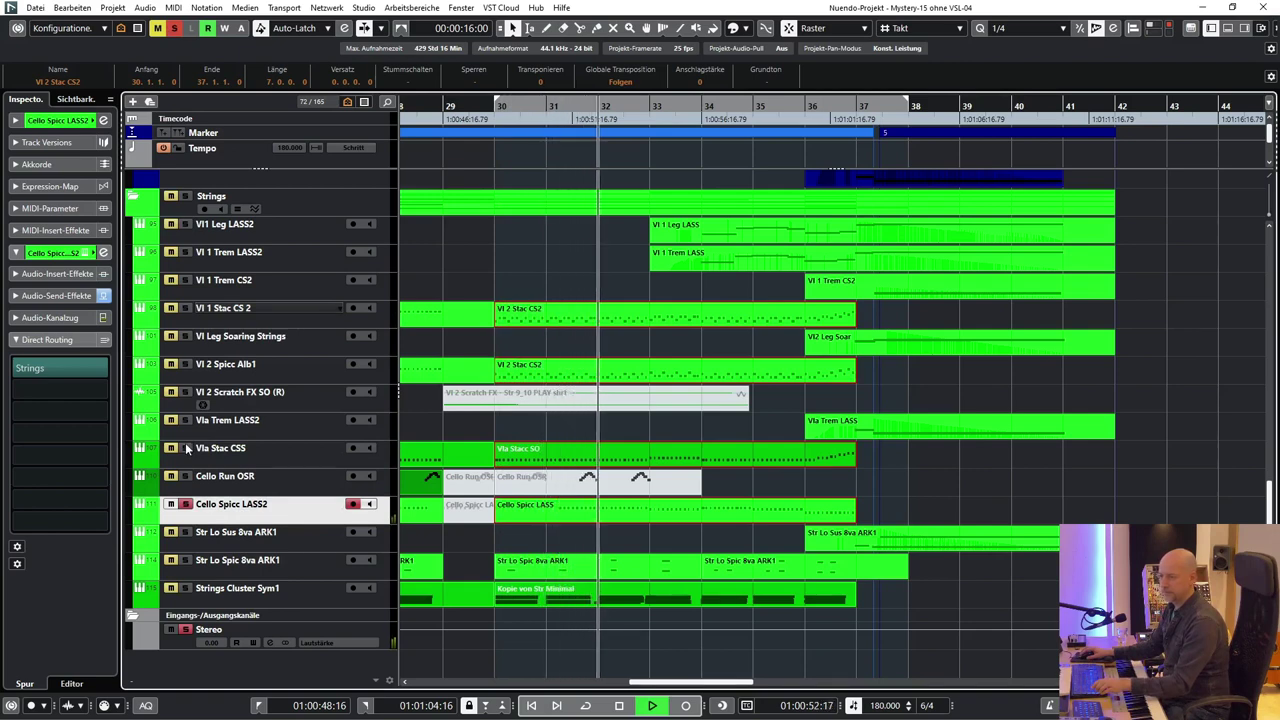
key(space)
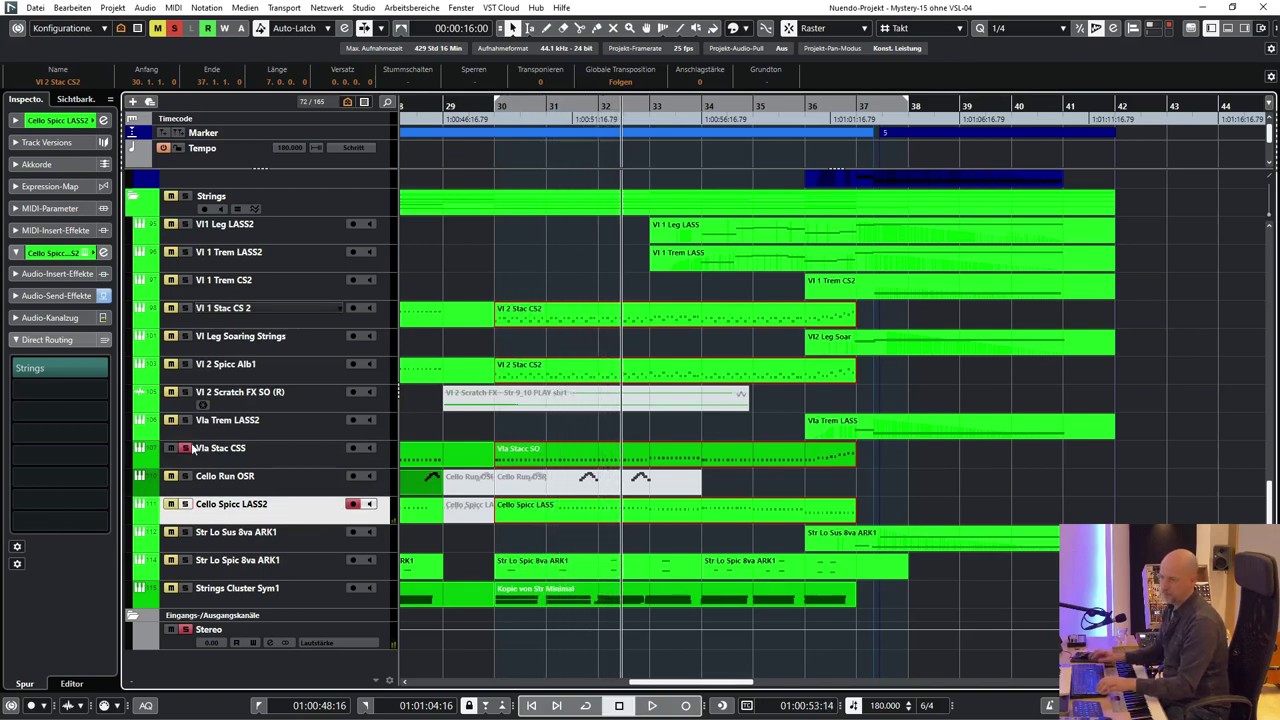
key(KP_0)
key(space)
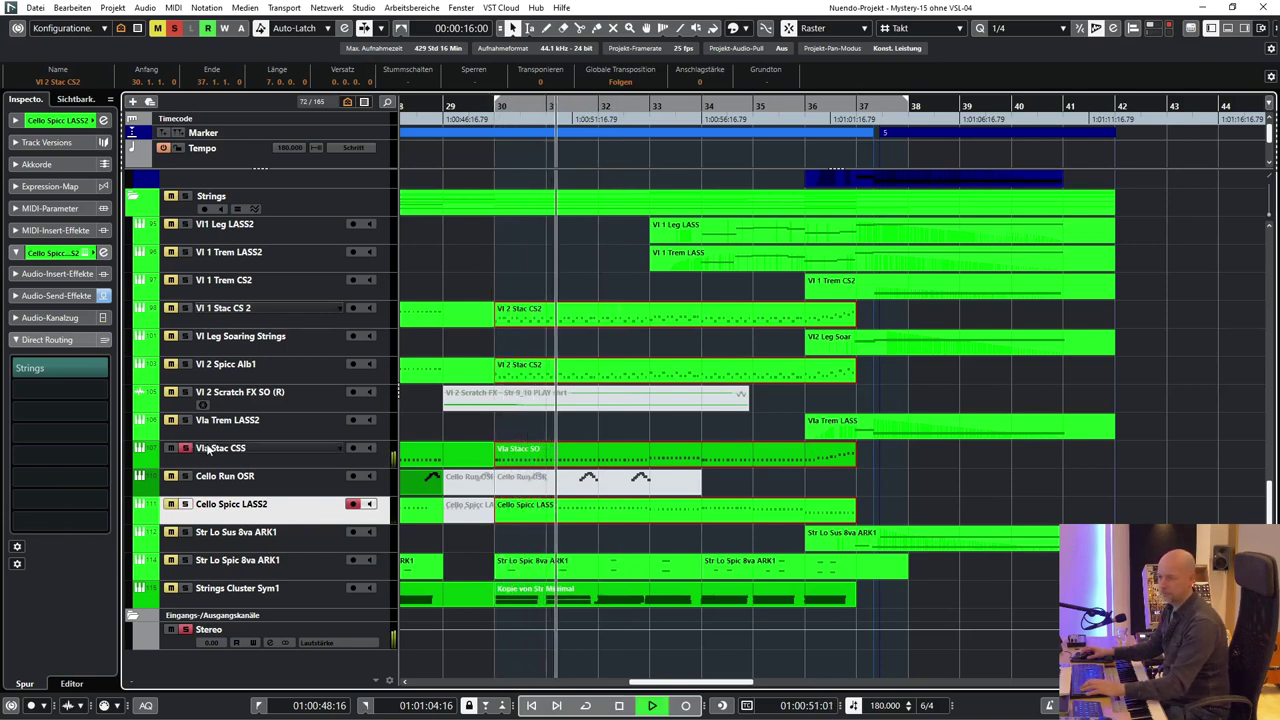
key(space)
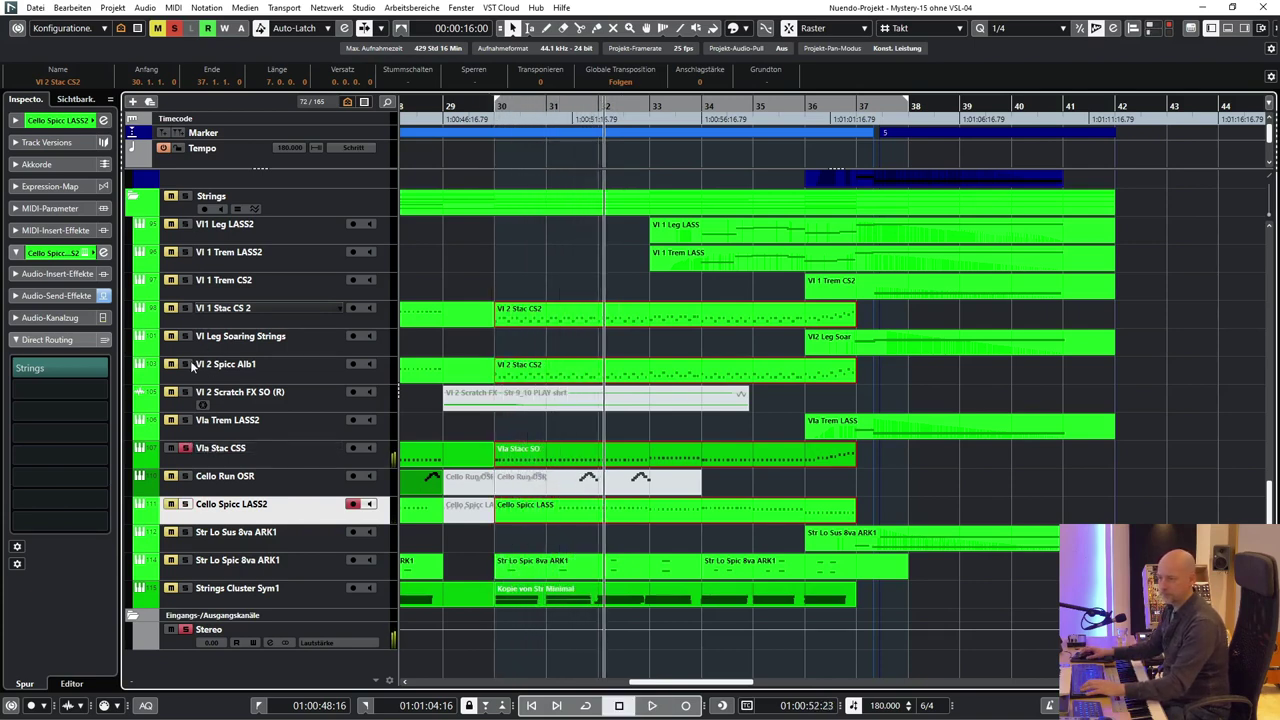
key(KP_0)
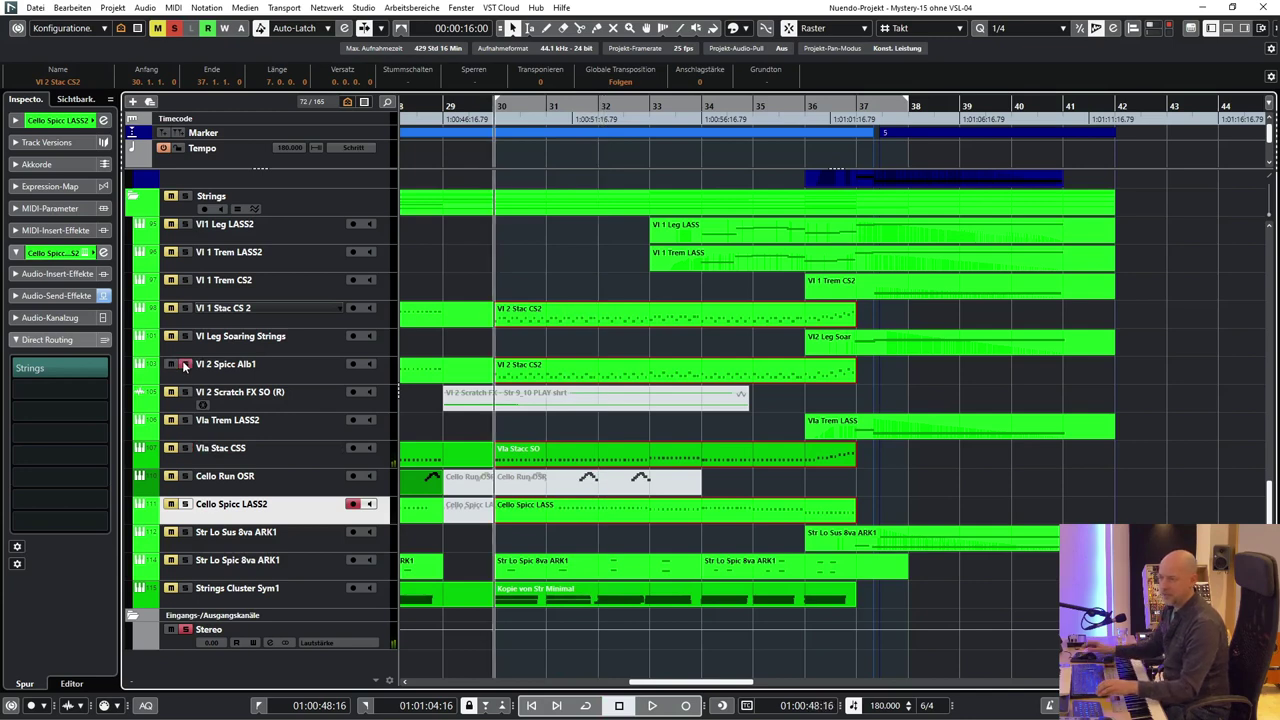
key(space)
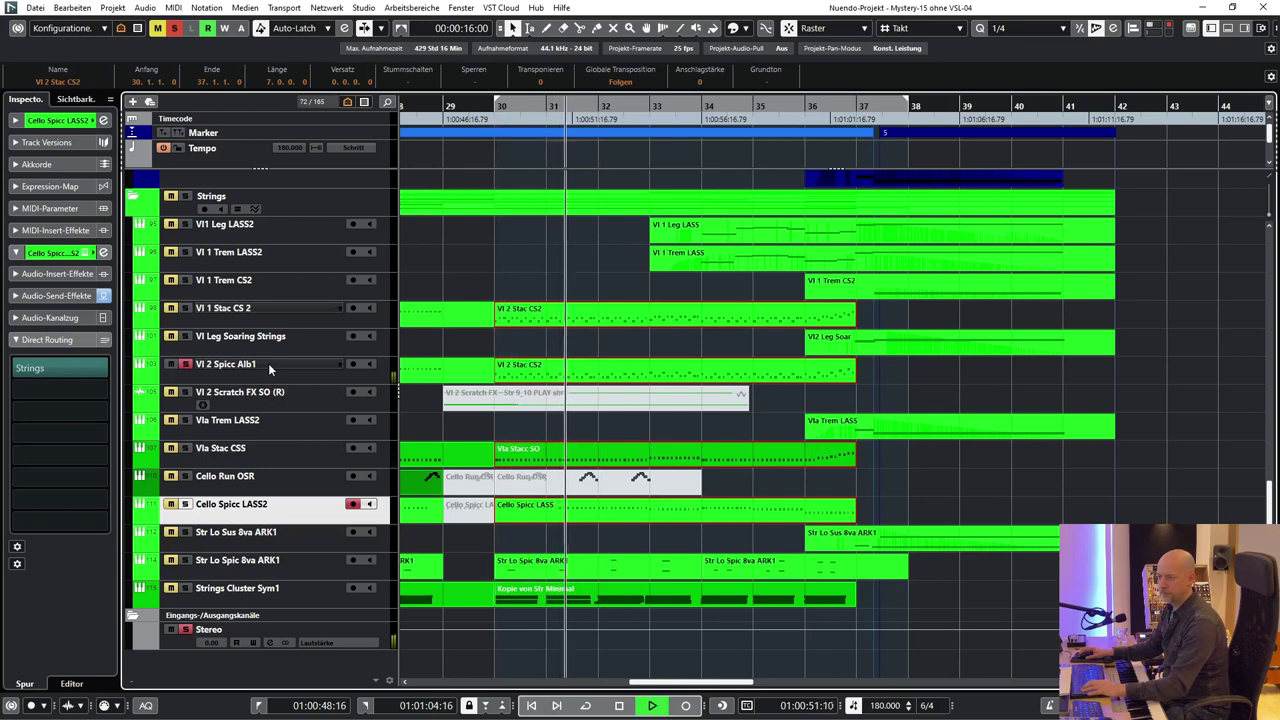
key(space)
Add Vl 1 Stac CS 2 to the solo and play the passage
click(185, 308)
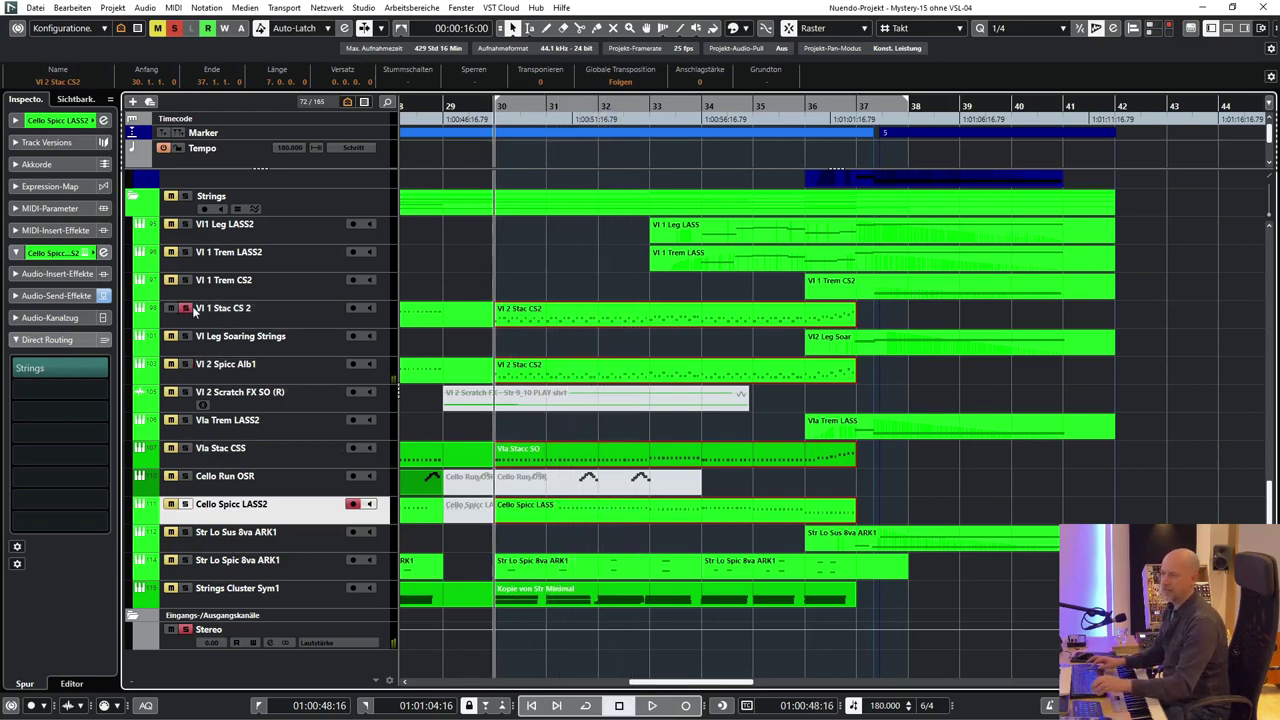
key(space)
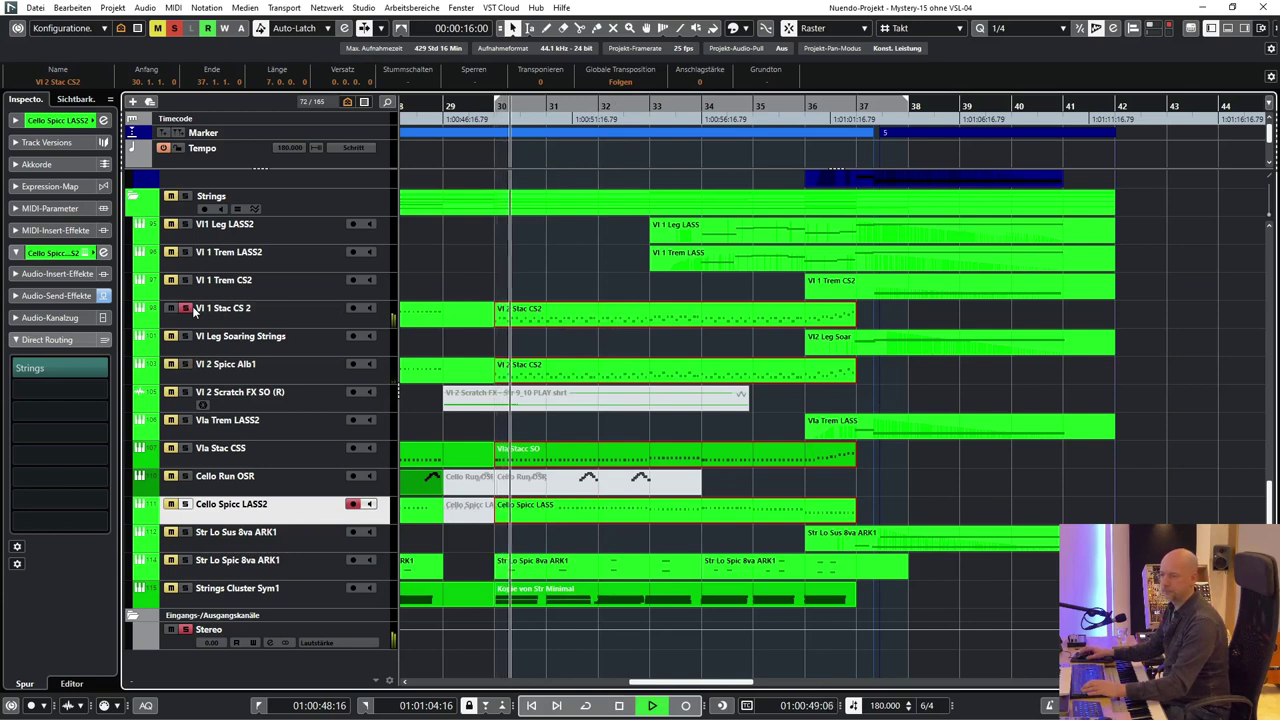
key(space)
Add Vl 2 Spicc Alb1 to the solo and play the three layers from bar 30
click(186, 364)
key(KP_0)
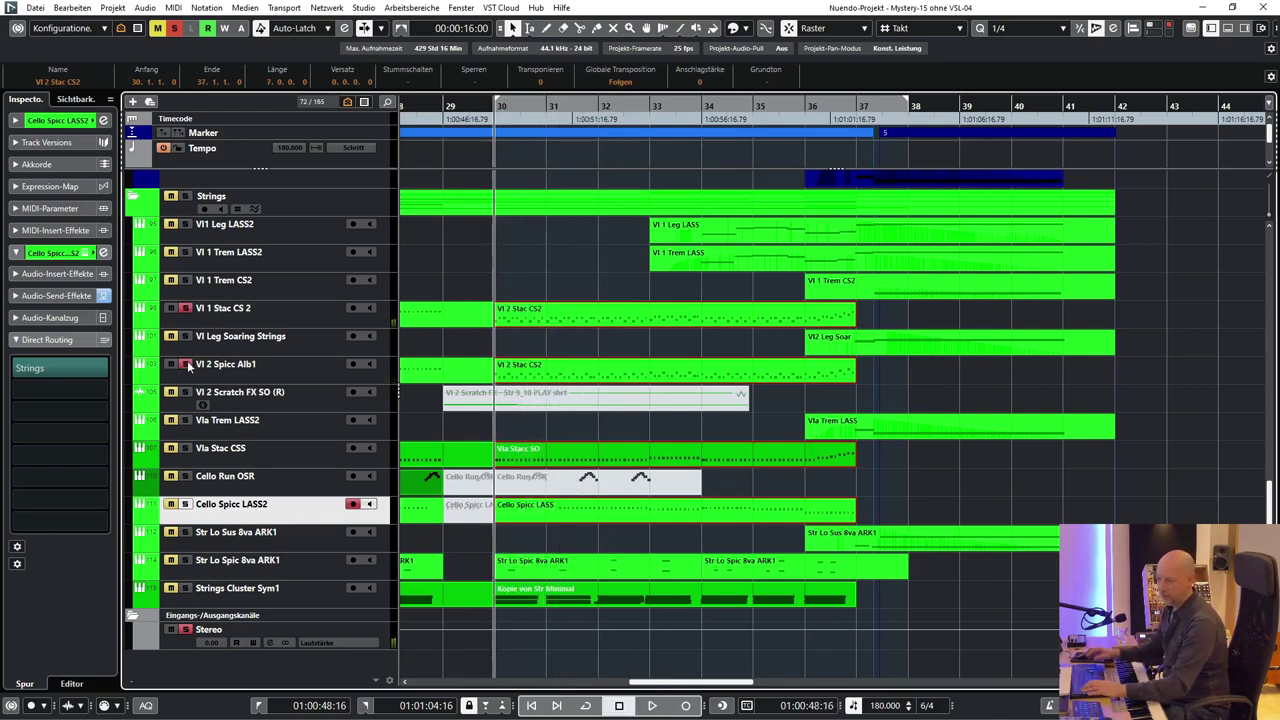
key(space)
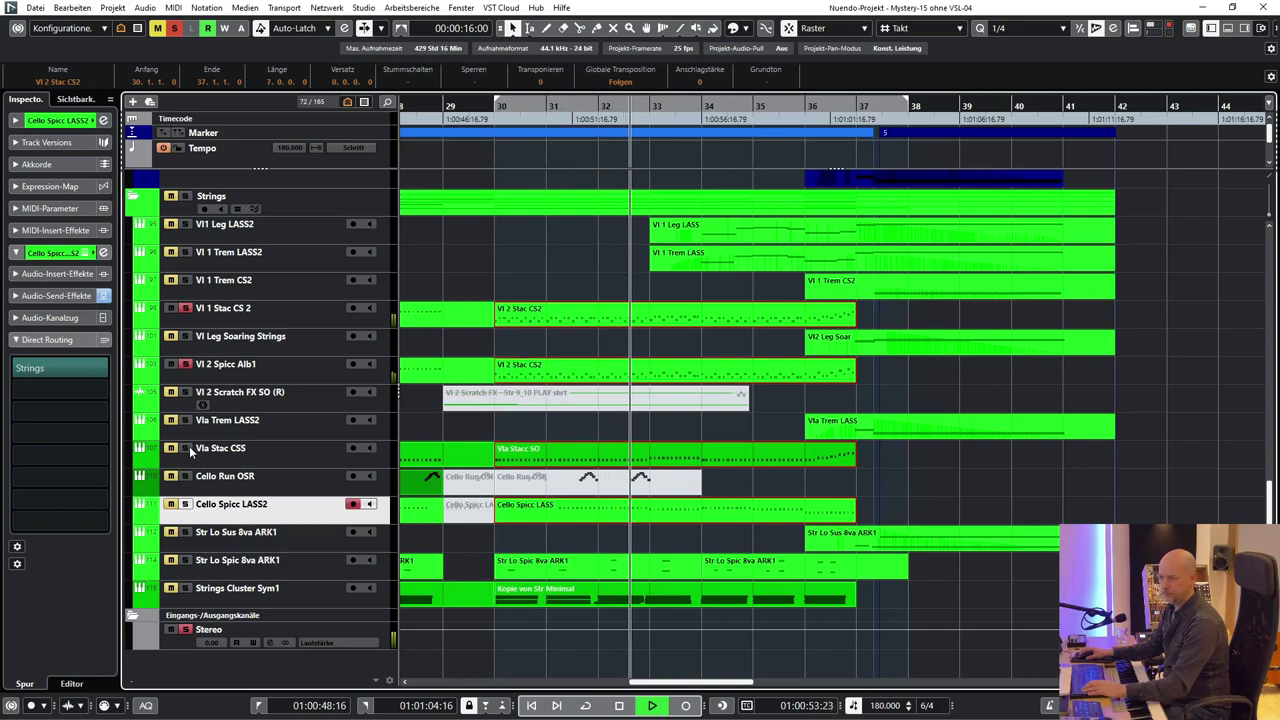
key(space)
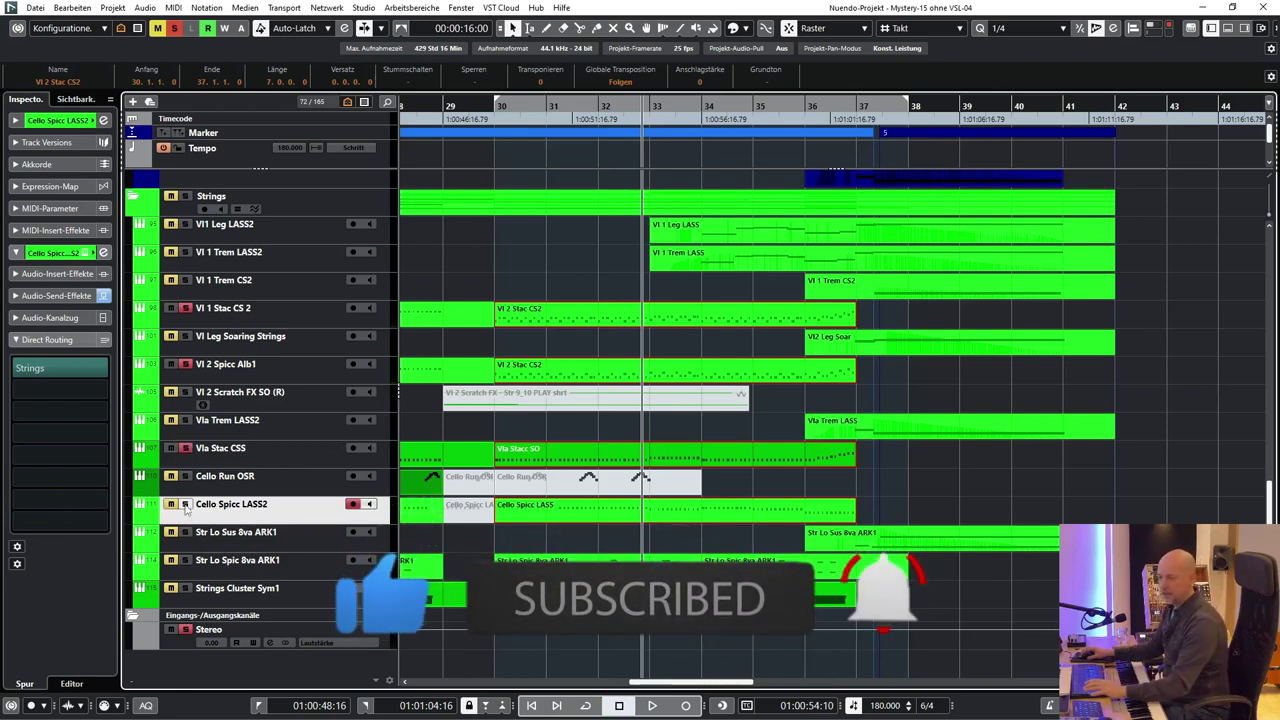
key(space)
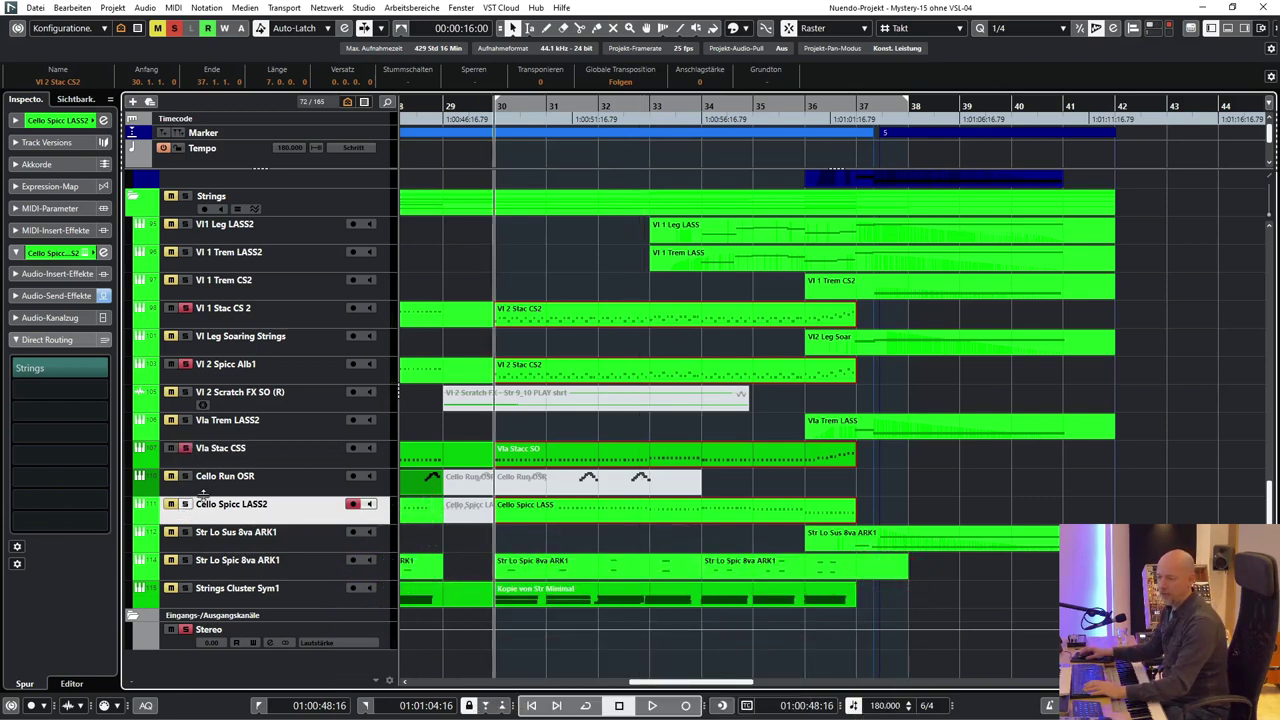
key(space)
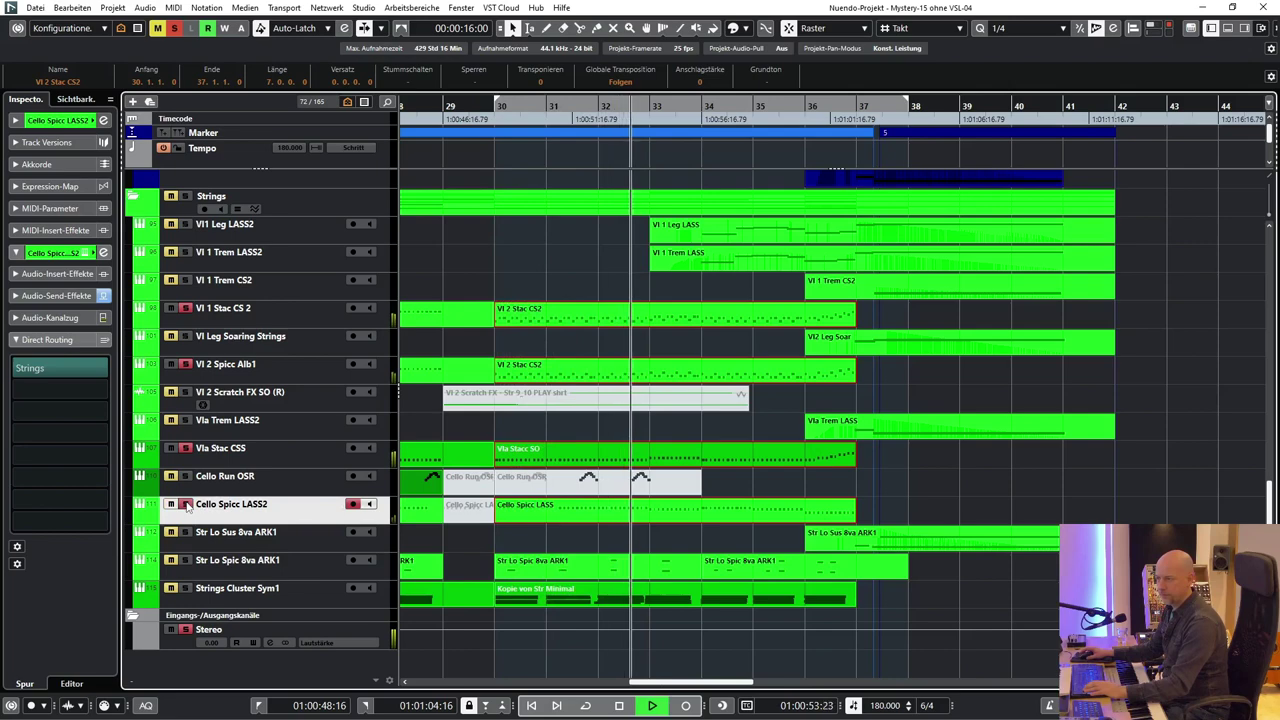
key(space)
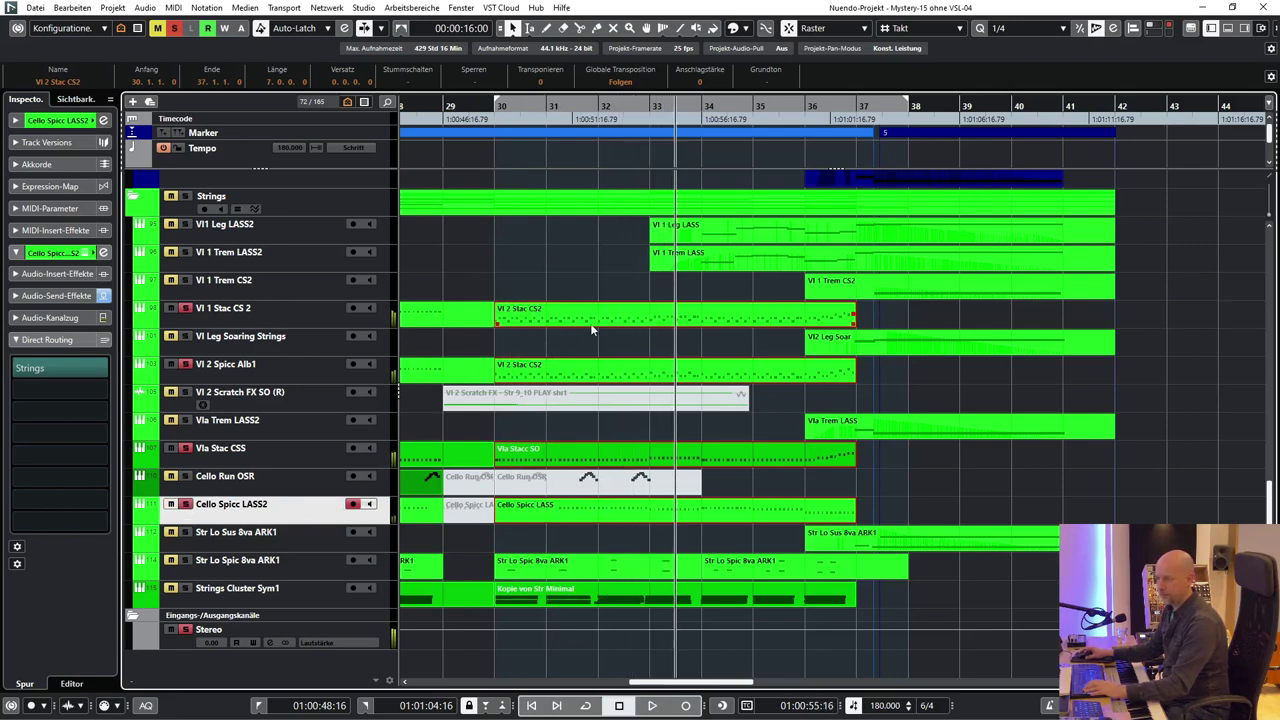
Open Vl 2 Stac CS2 in the Key Editor and scroll through the stacked staccato notes while playing
double_click(643, 314)
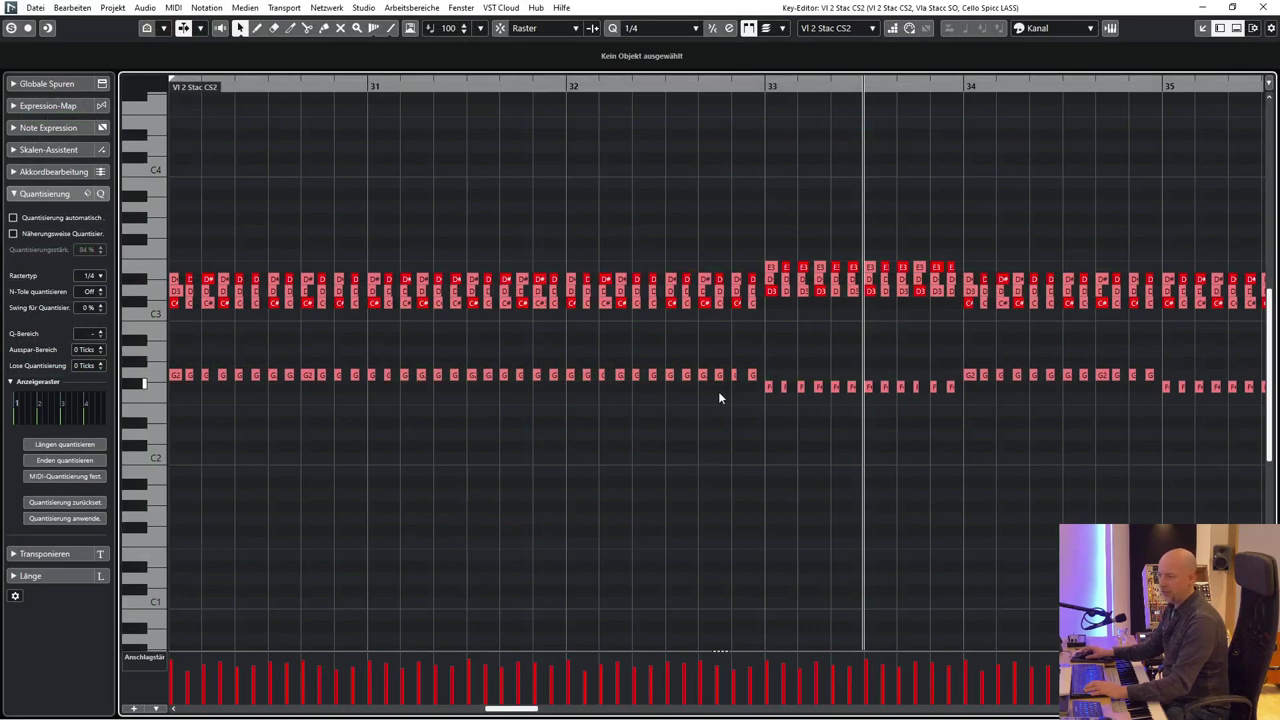
scroll(717, 407, right, 2)
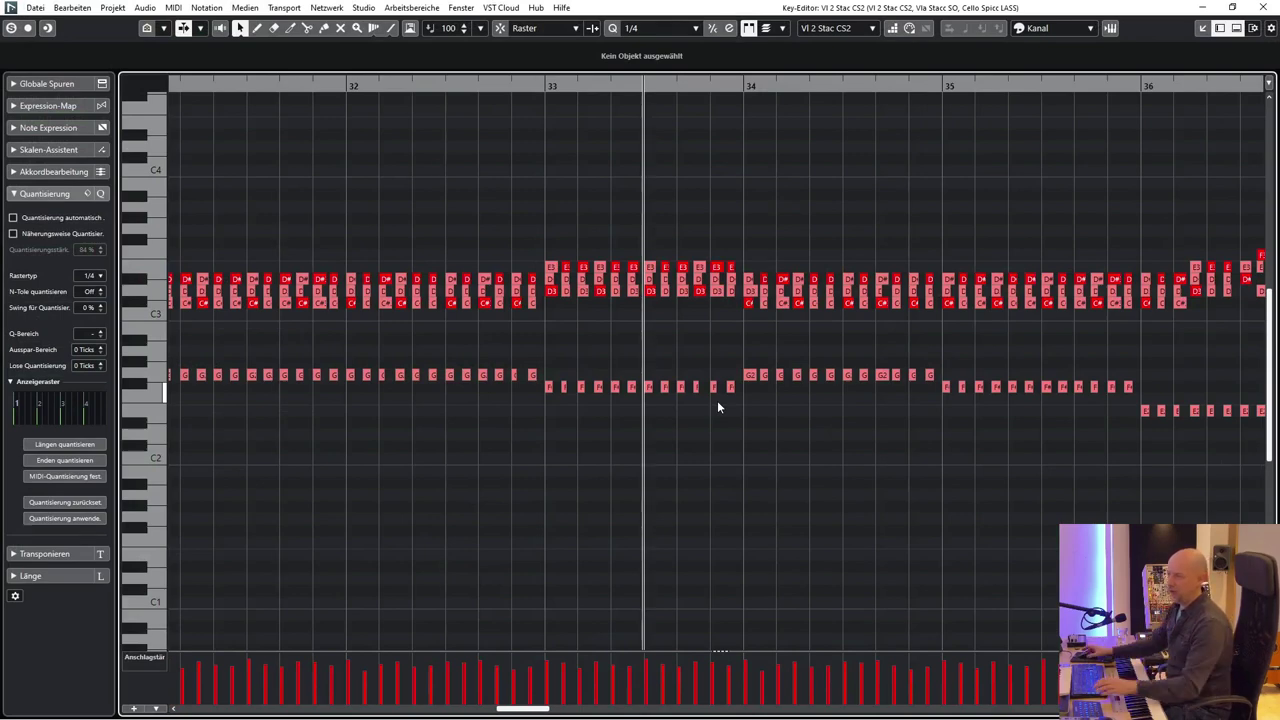
scroll(742, 435, right, 1)
scroll(743, 435, right, 1)
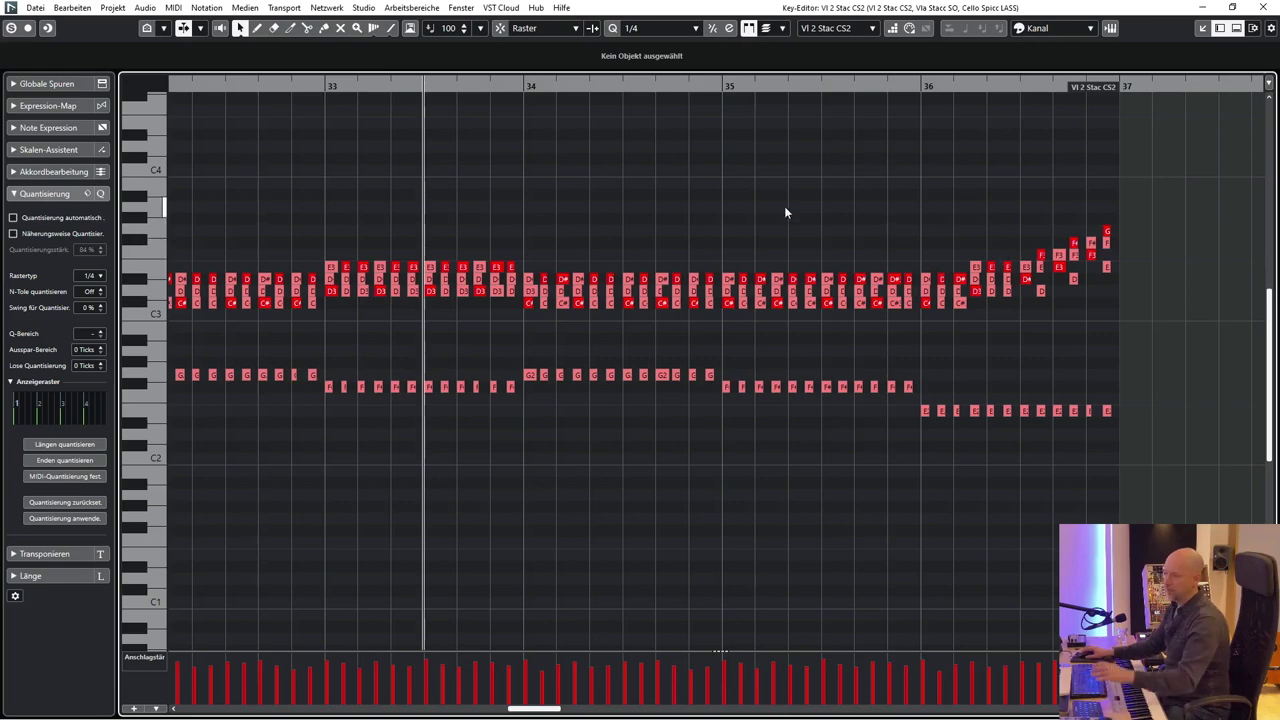
key(space)
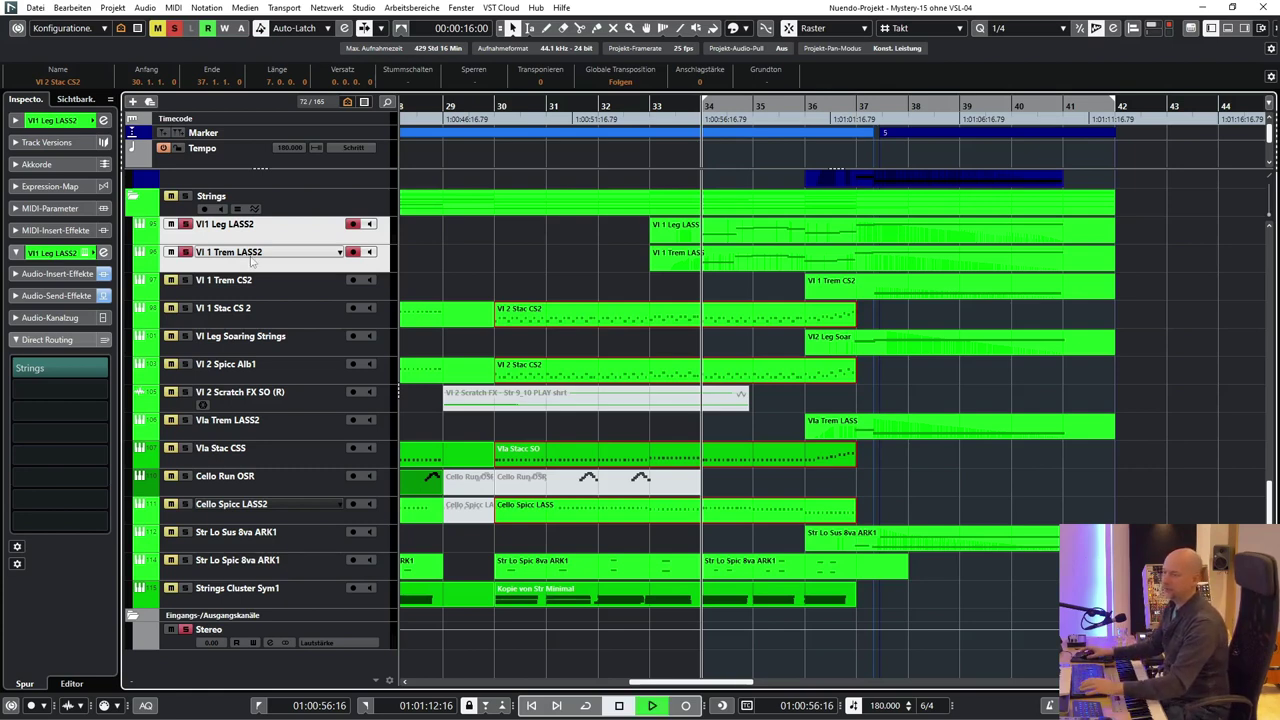
Play the passage from bar 34, then hear Vl1 Leg LASS2 soloed on its own
key(space)
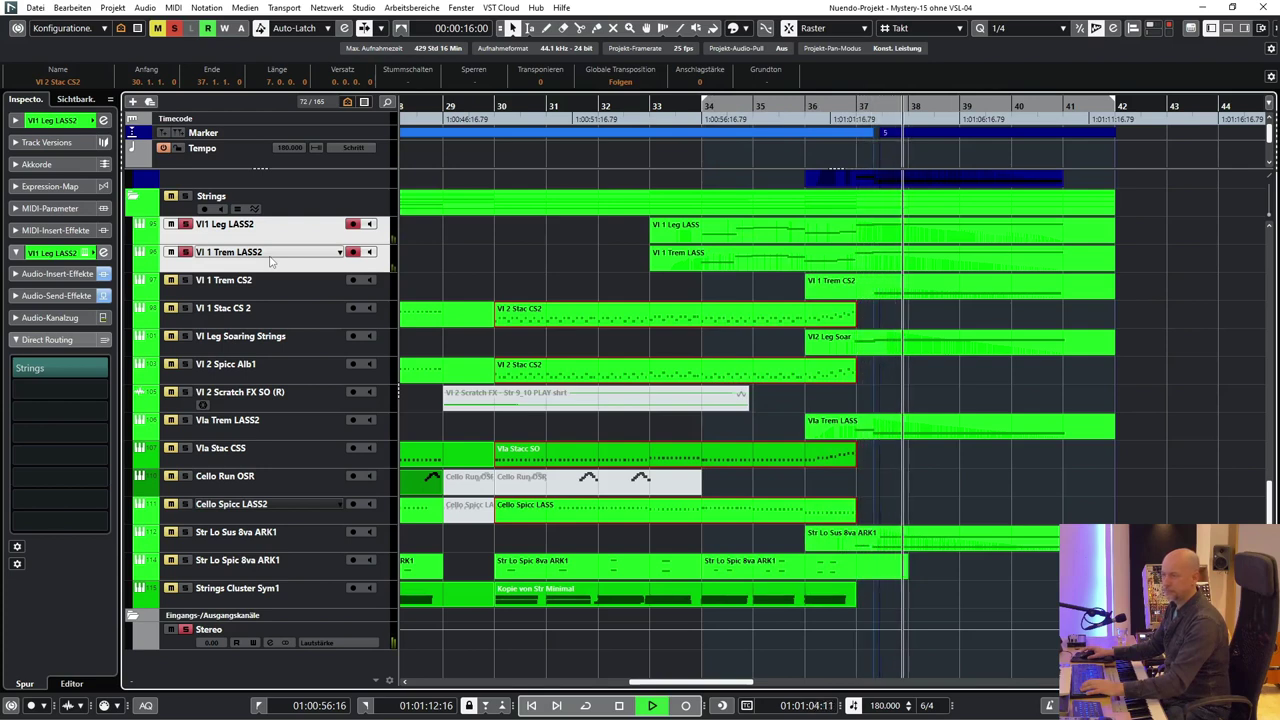
key(space)
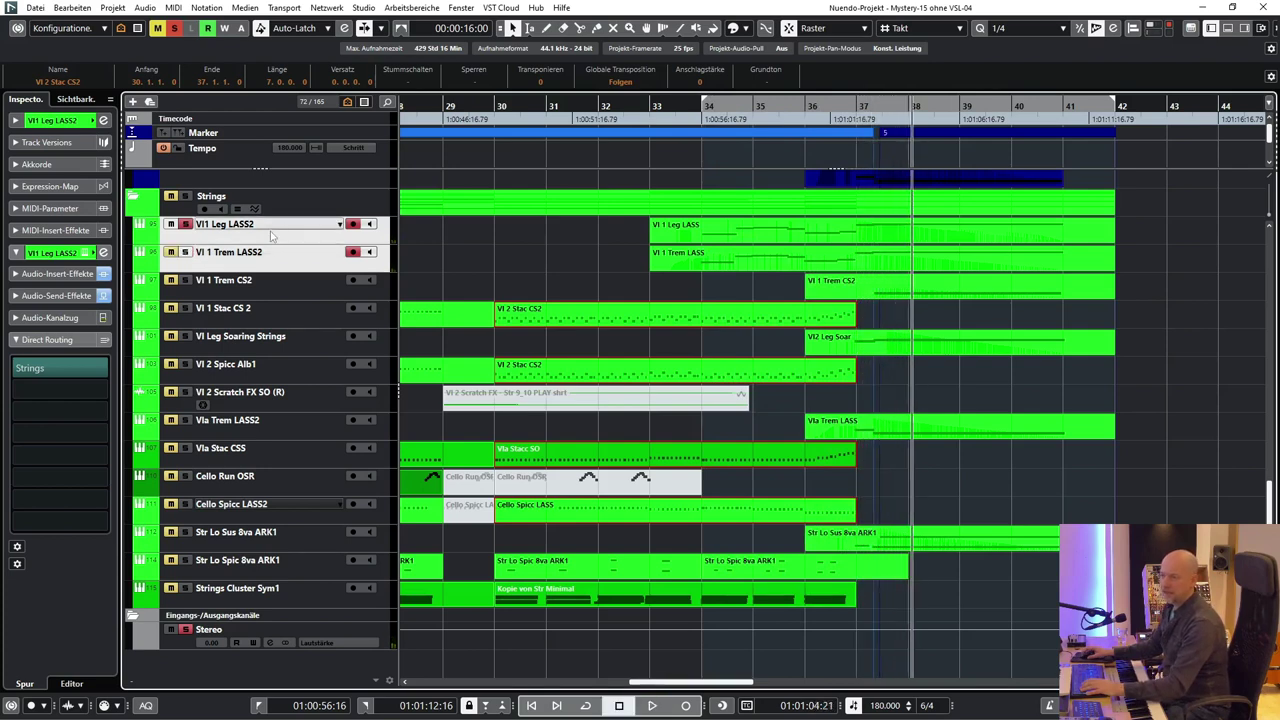
click(269, 235)
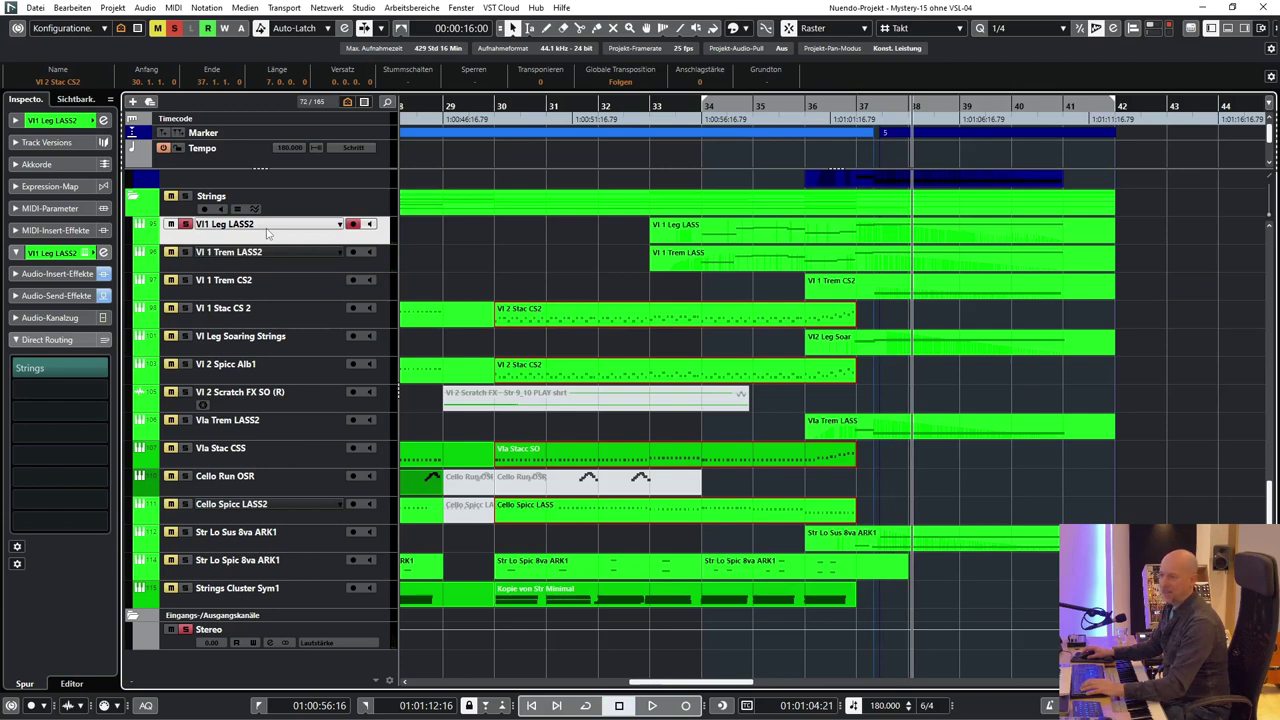
key(KP_1)
key(space)
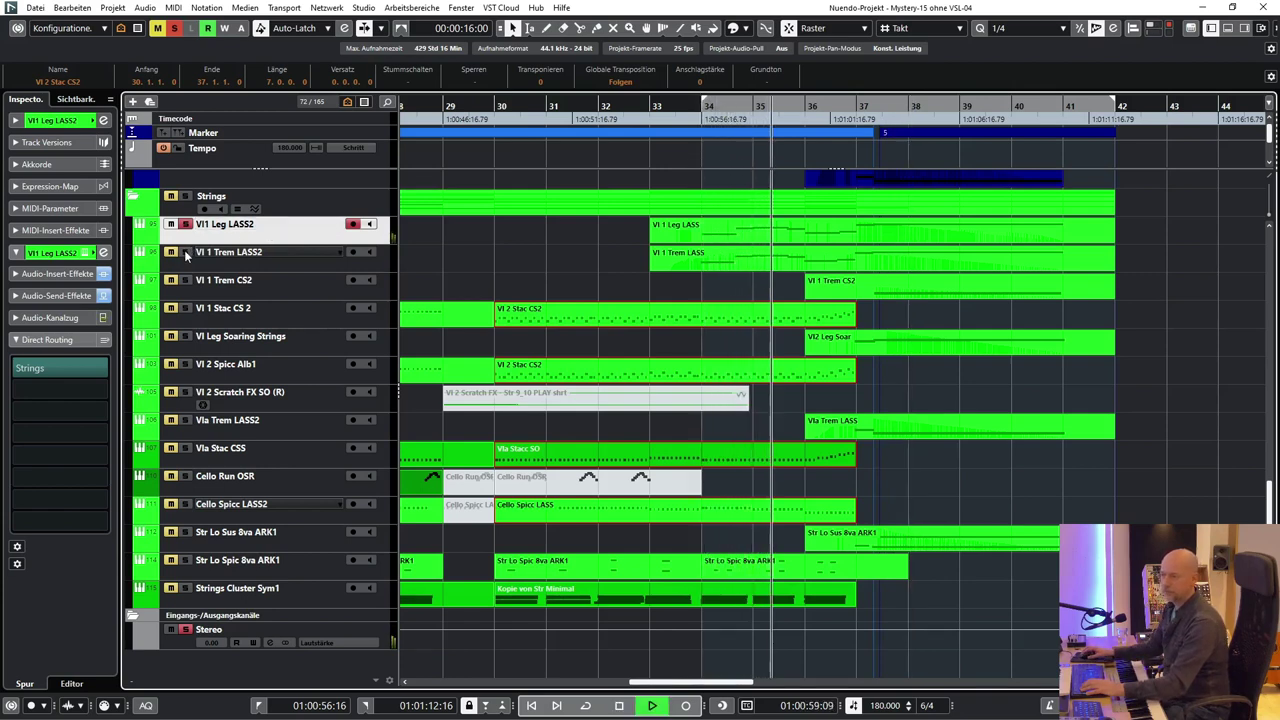
key(space)
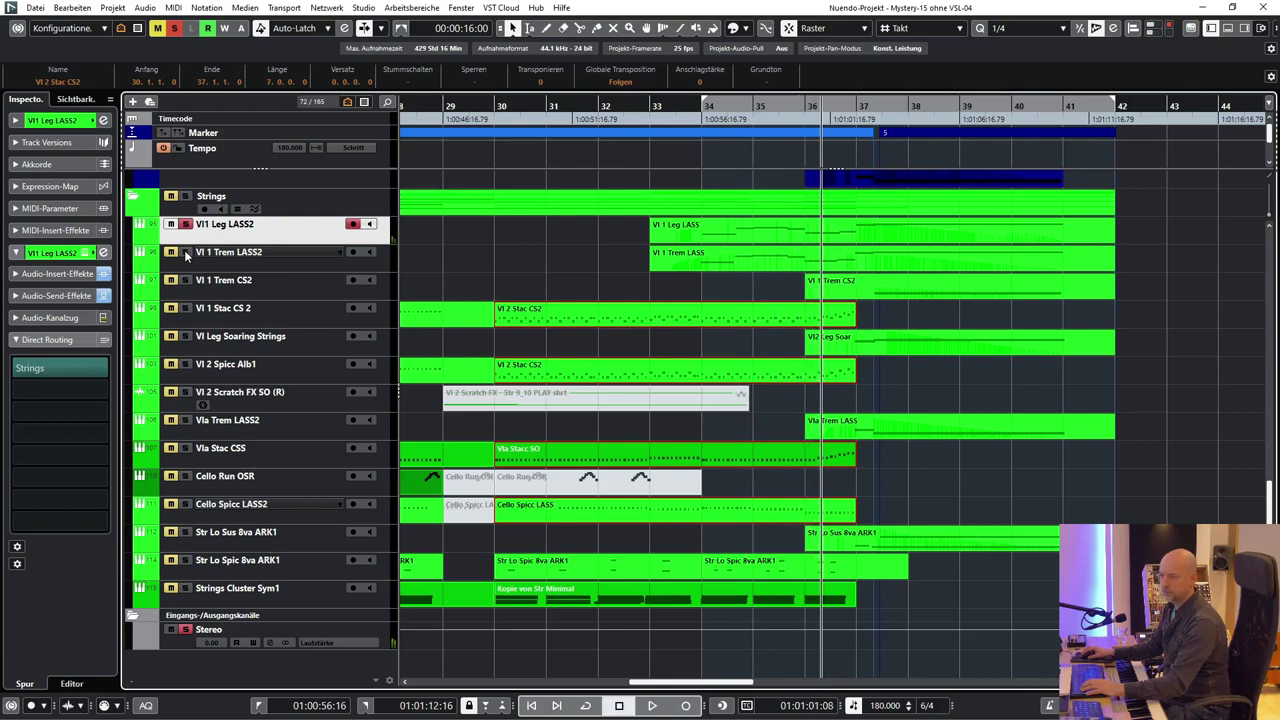
Switch the solo to Vl 1 Trem LASS2 and audition it from bar 34, then replay the passage
click(251, 260)
key(KP_1)
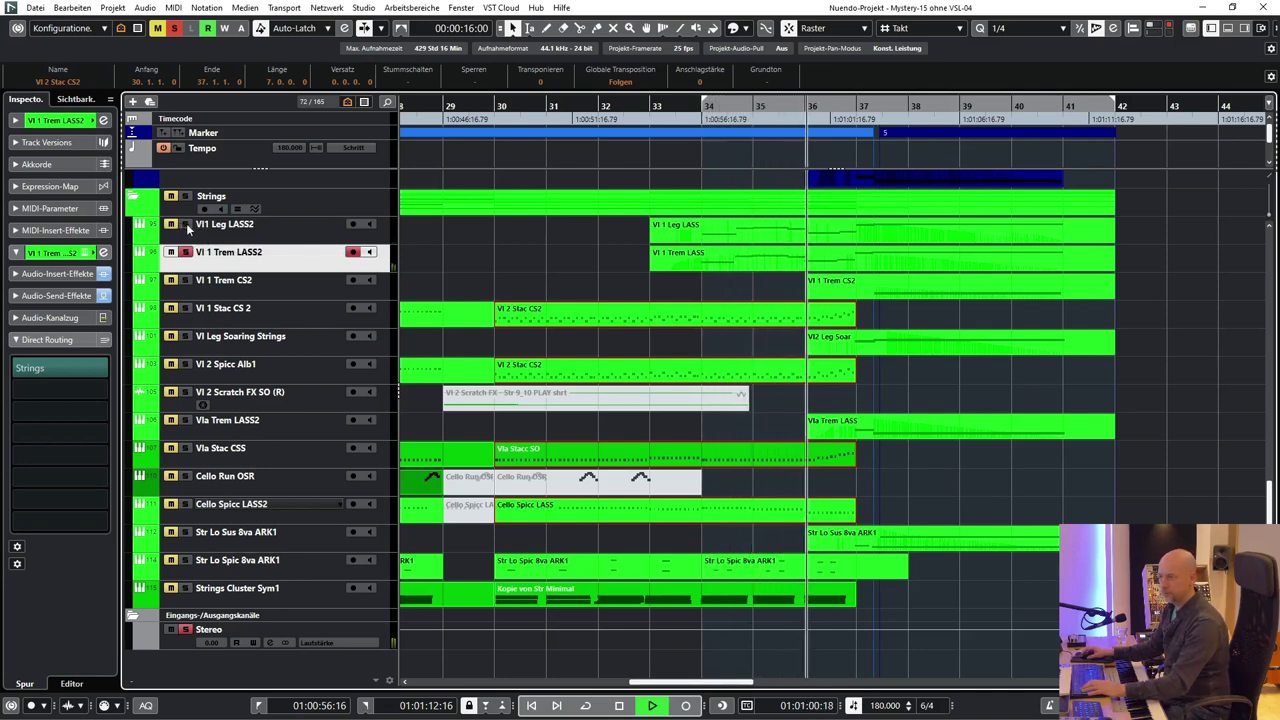
key(space)
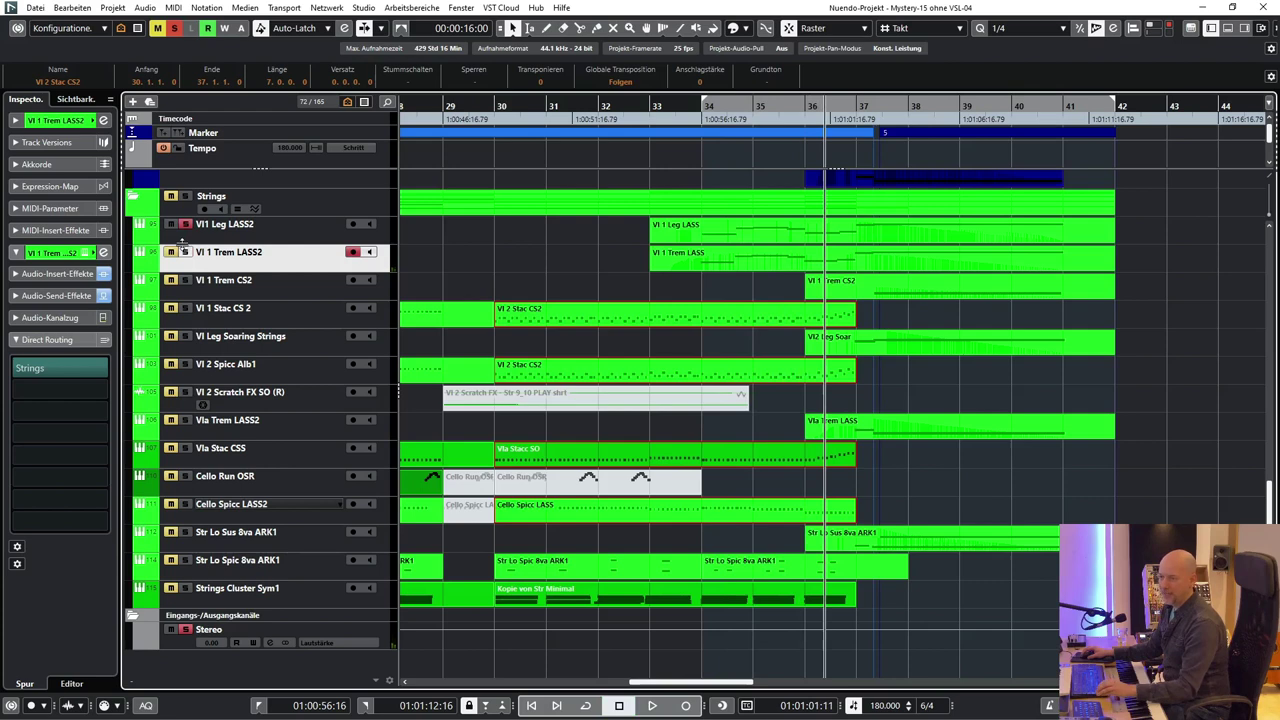
key(KP_0)
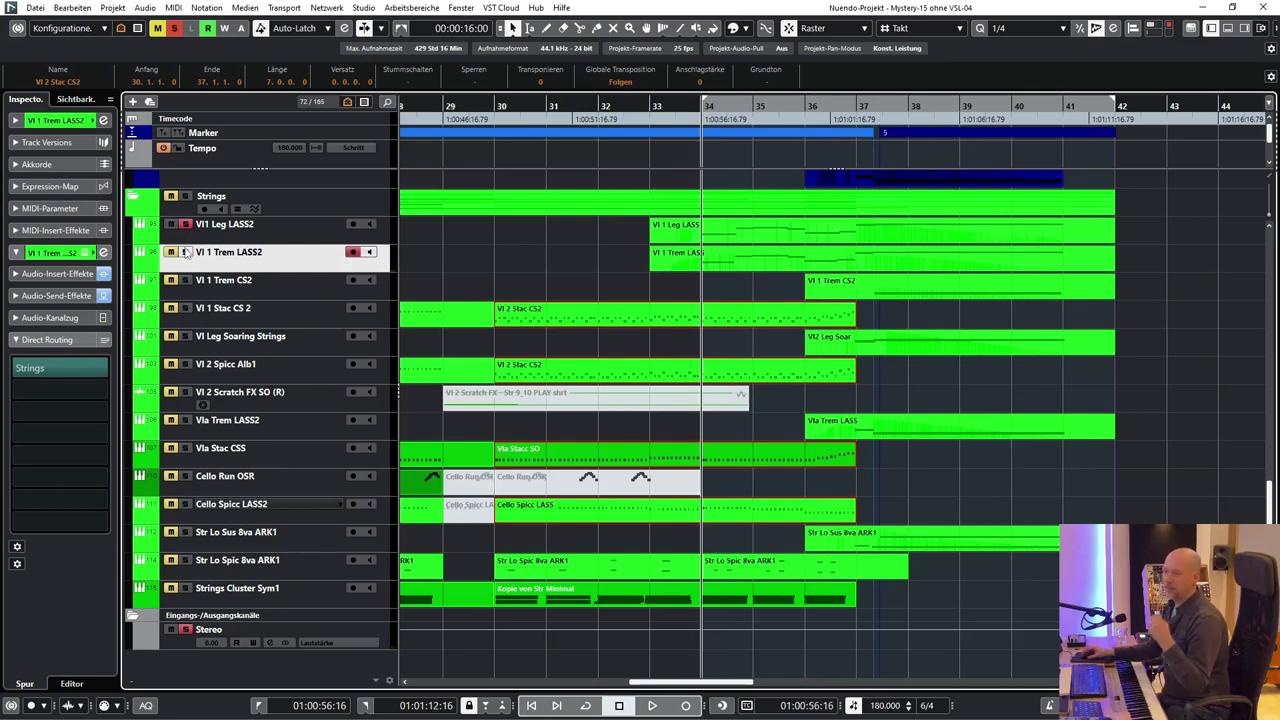
key(space)
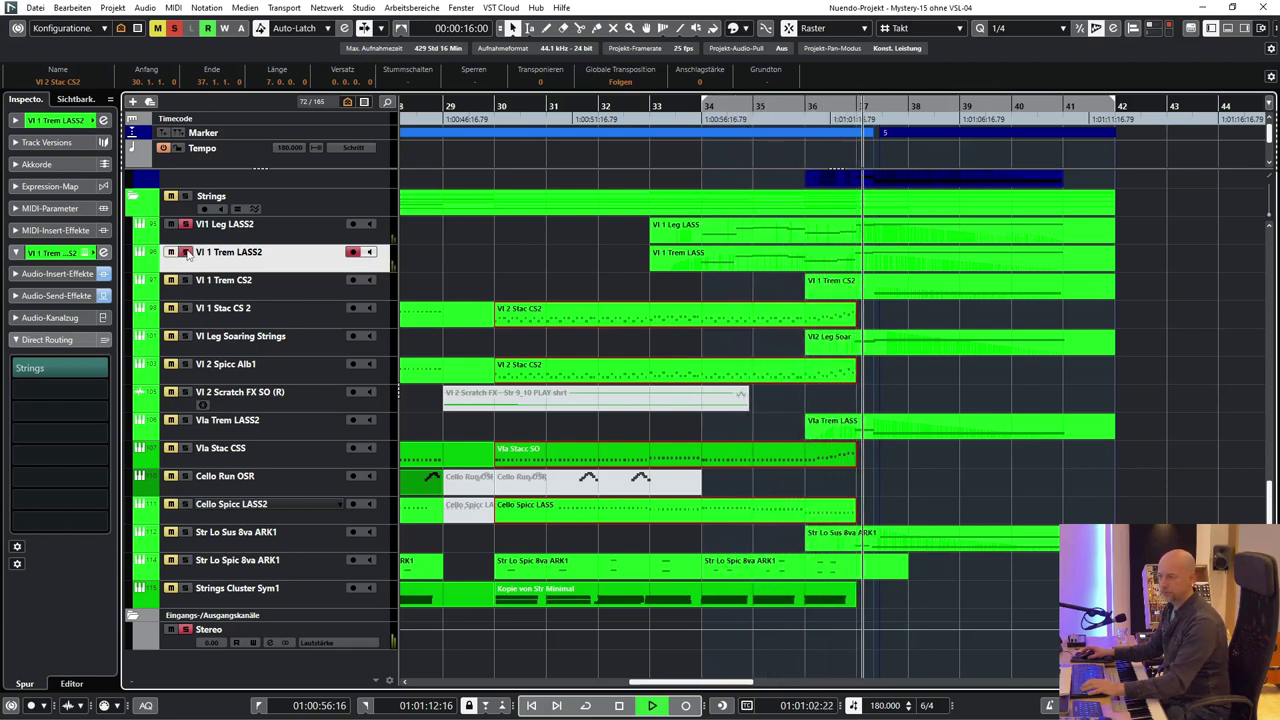
key(space)
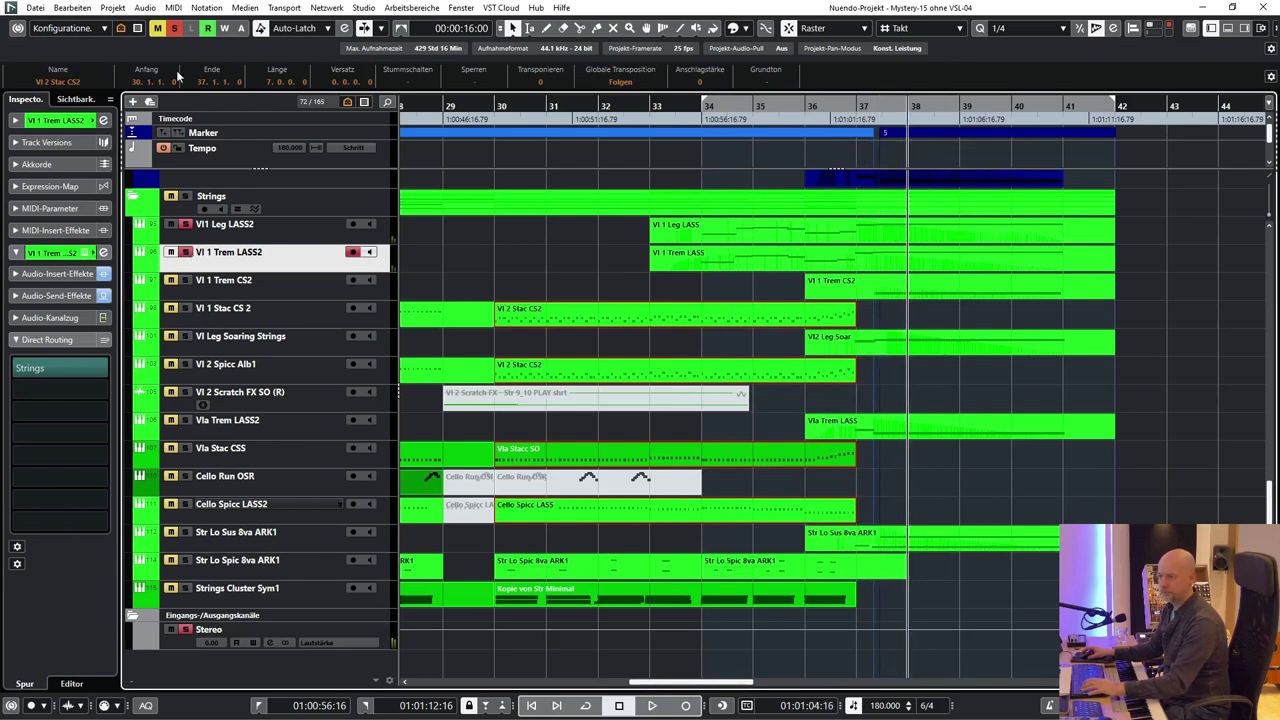
key(KP_1)
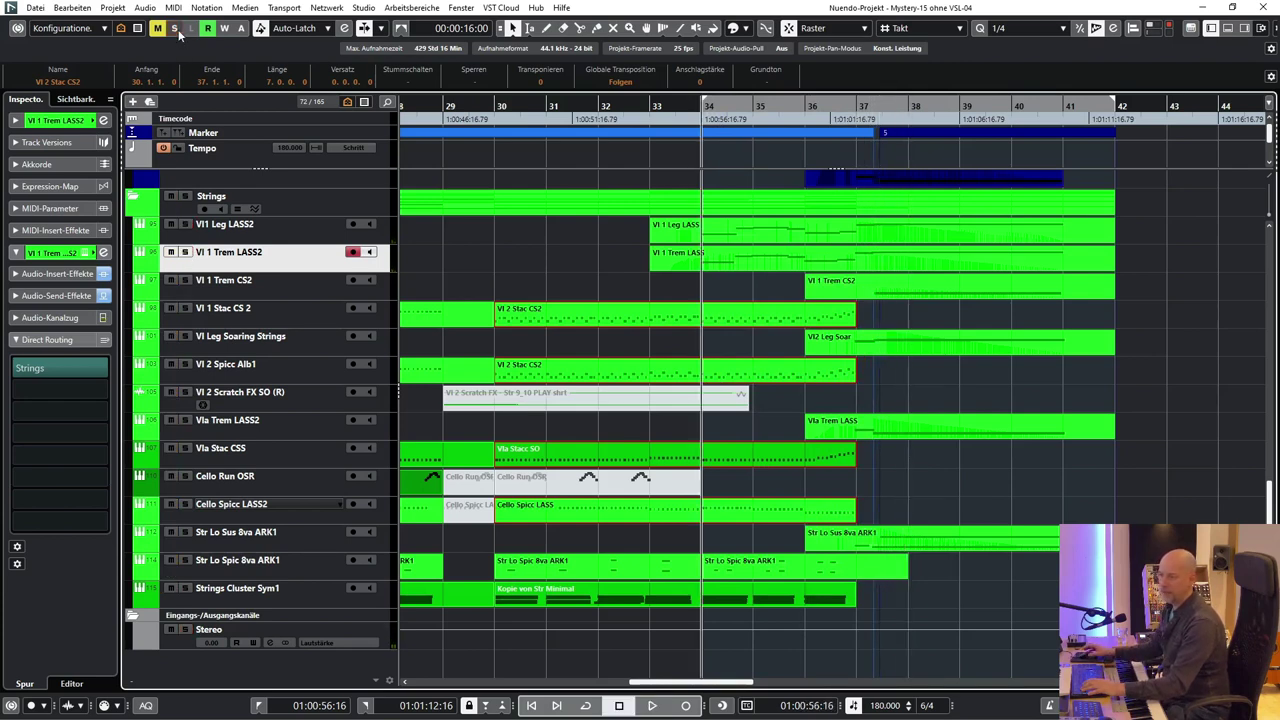
key(space)
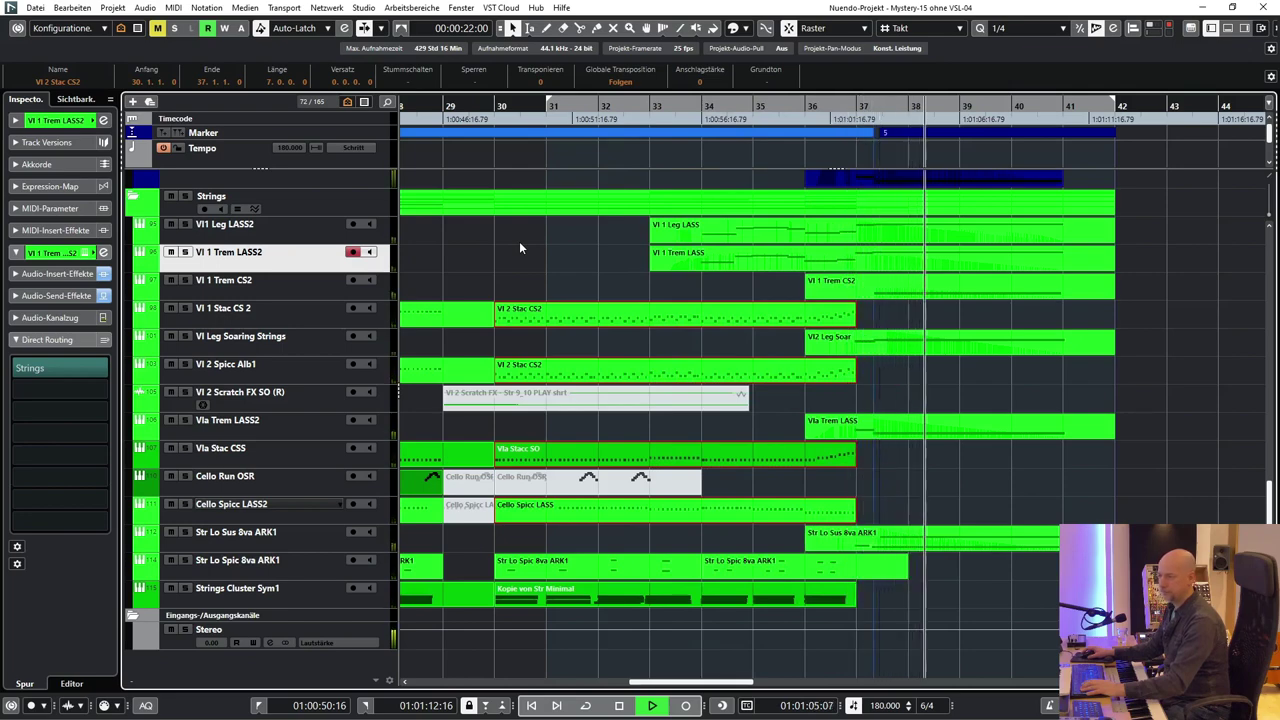
Select and arm the Trb CB trombone track and play from bar 30
scroll(528, 285, up, 5)
scroll(880, 324, up, 2)
scroll(880, 324, left, 2)
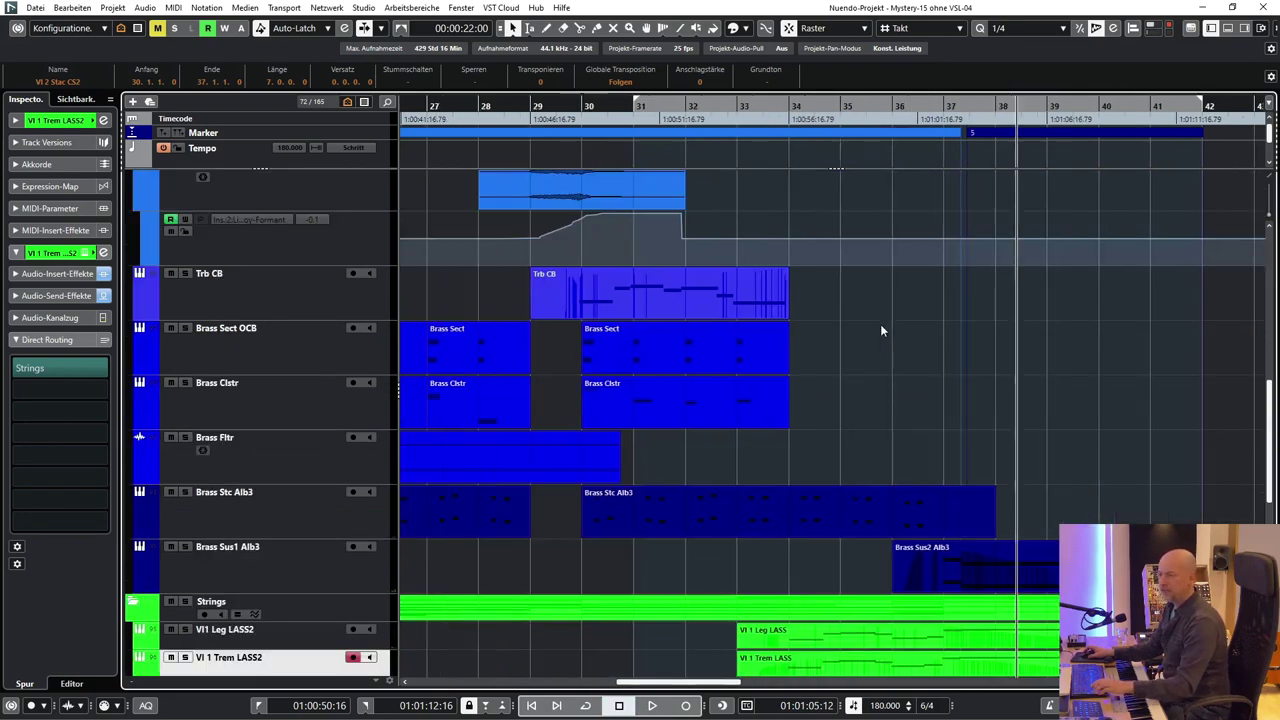
click(568, 104)
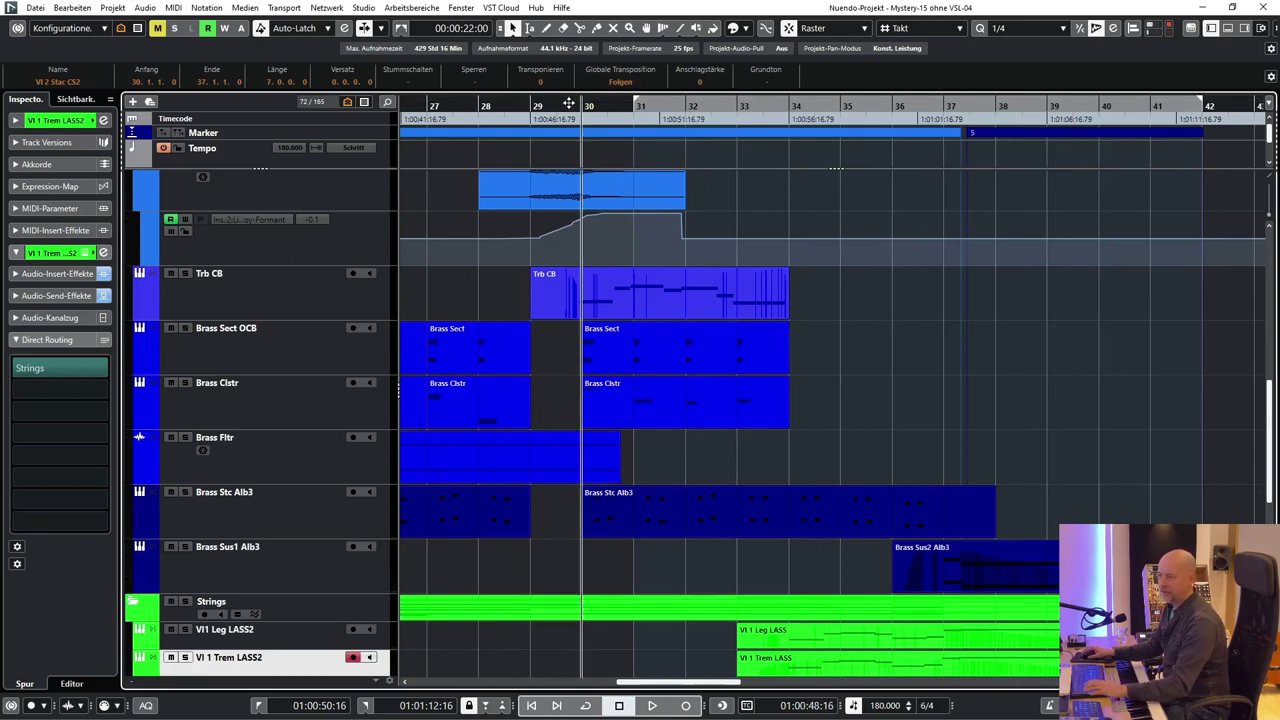
click(226, 291)
key(space)
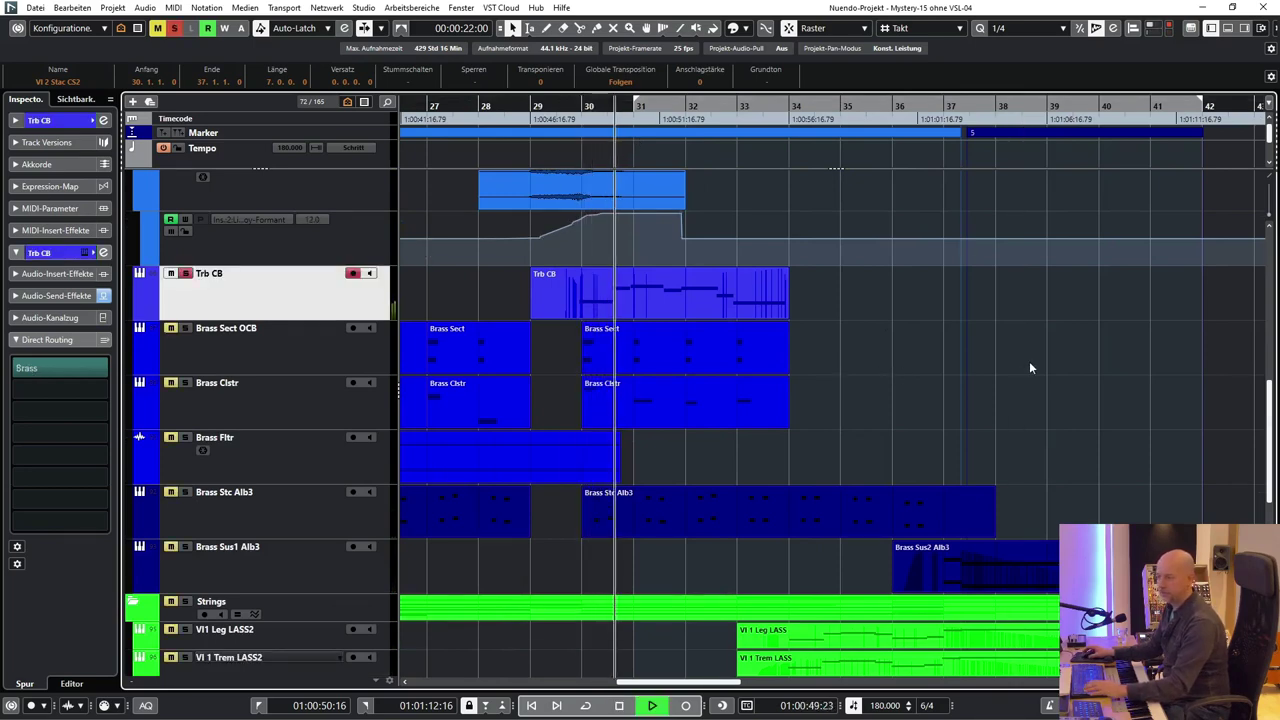
scroll(1032, 368, up, 4)
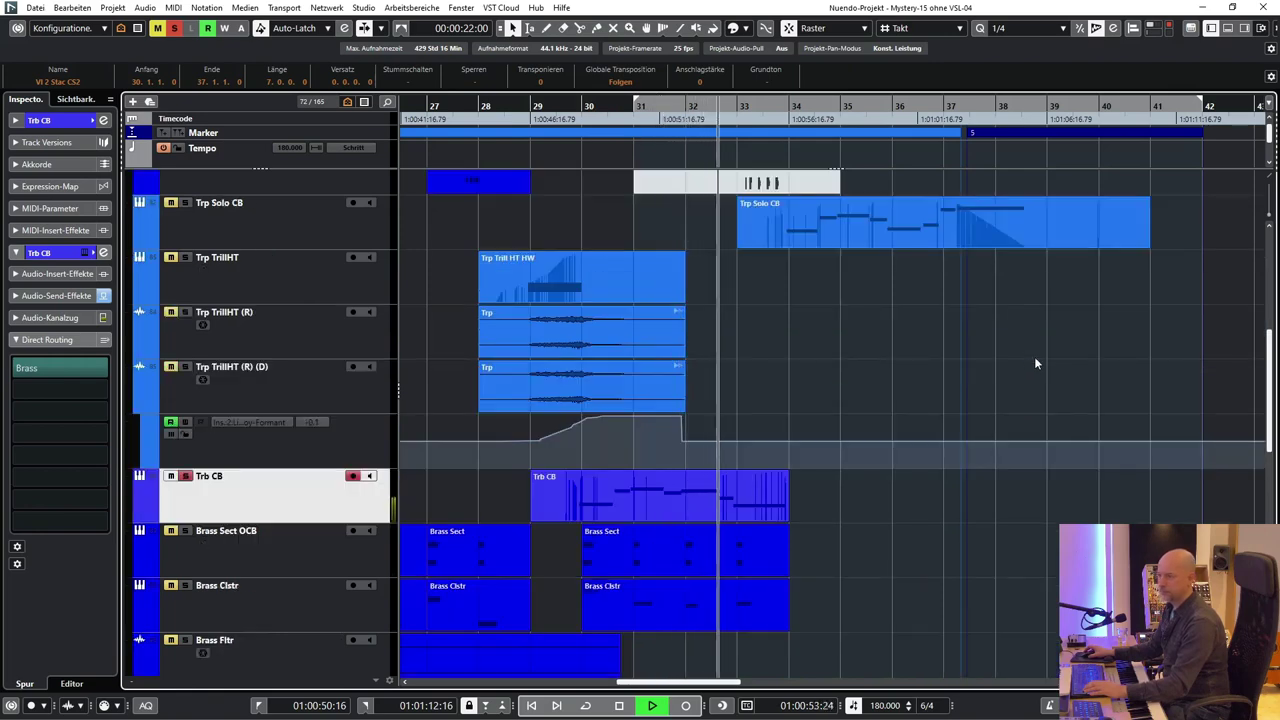
key(space)
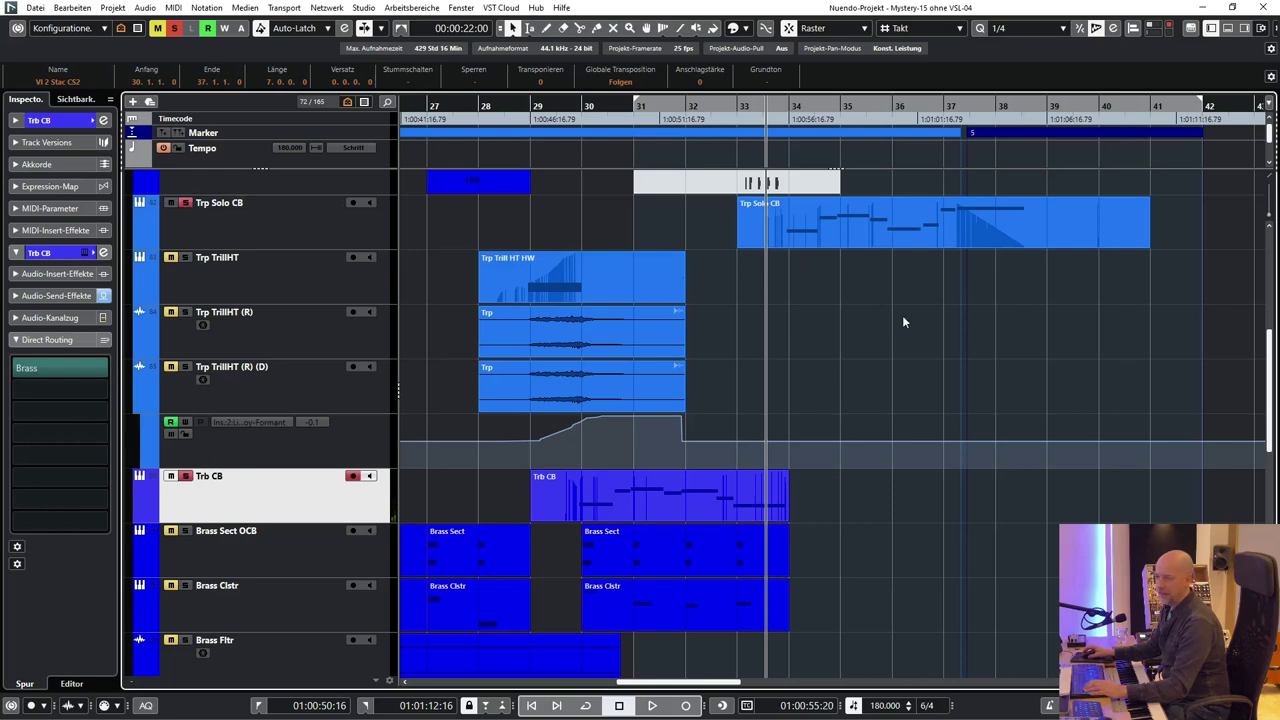
Replay the brass parts from just before bar 30
key(space)
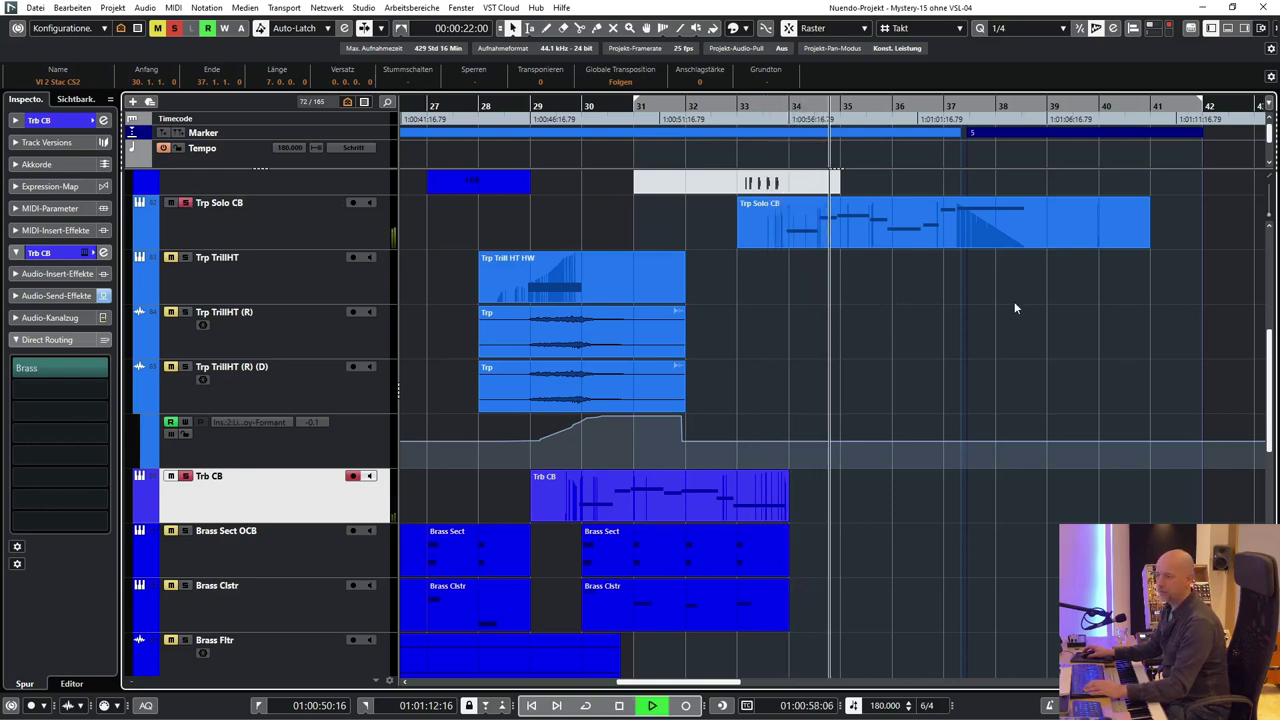
key(space)
scroll(975, 318, down, 9)
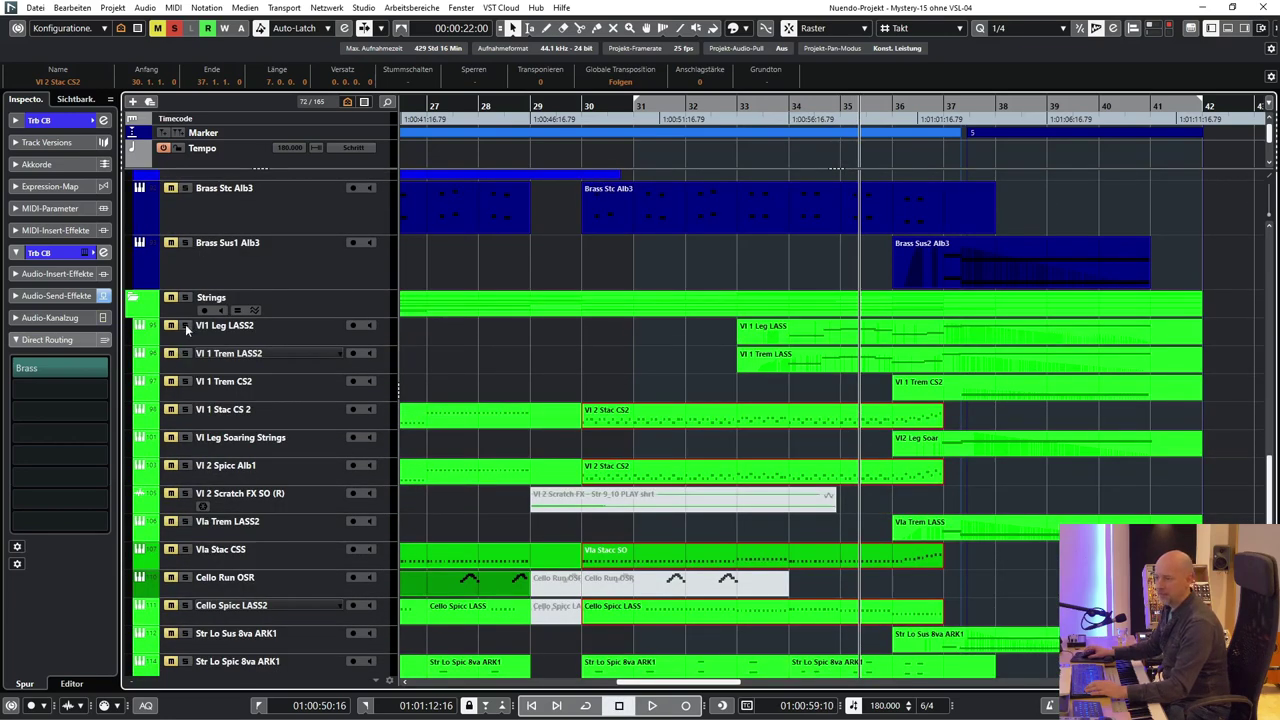
scroll(591, 367, up, 6)
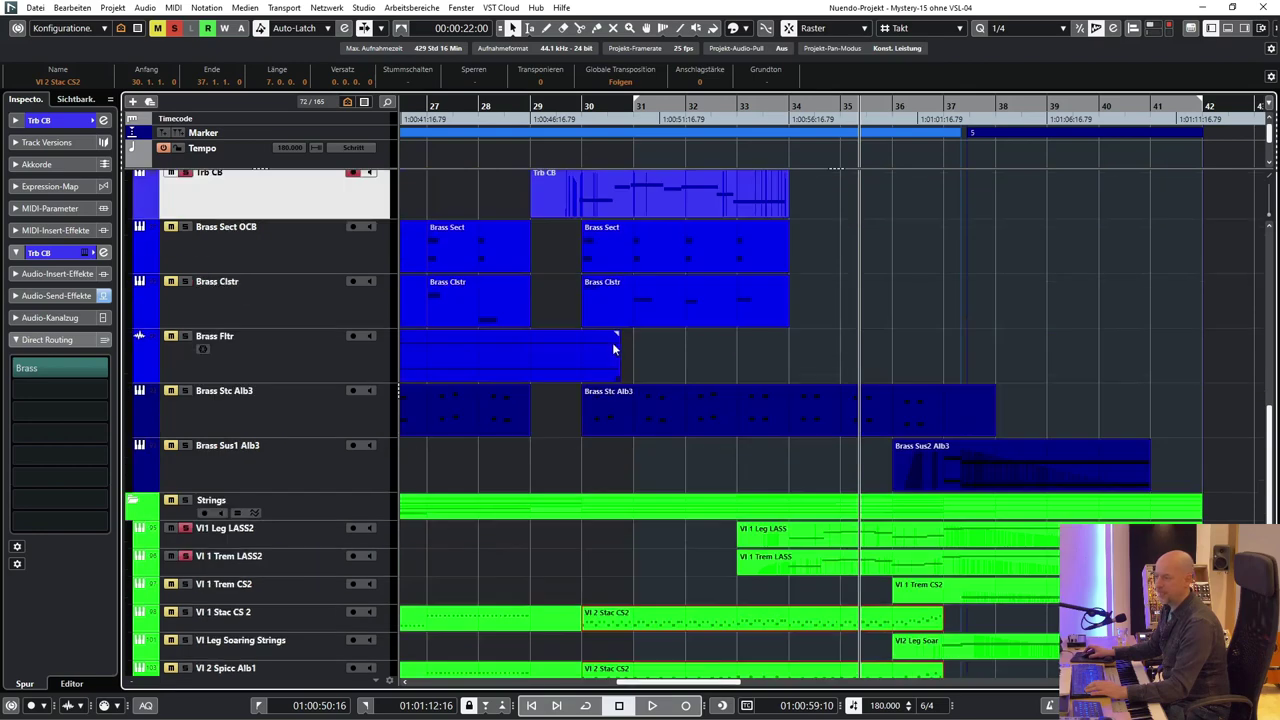
click(569, 106)
key(space)
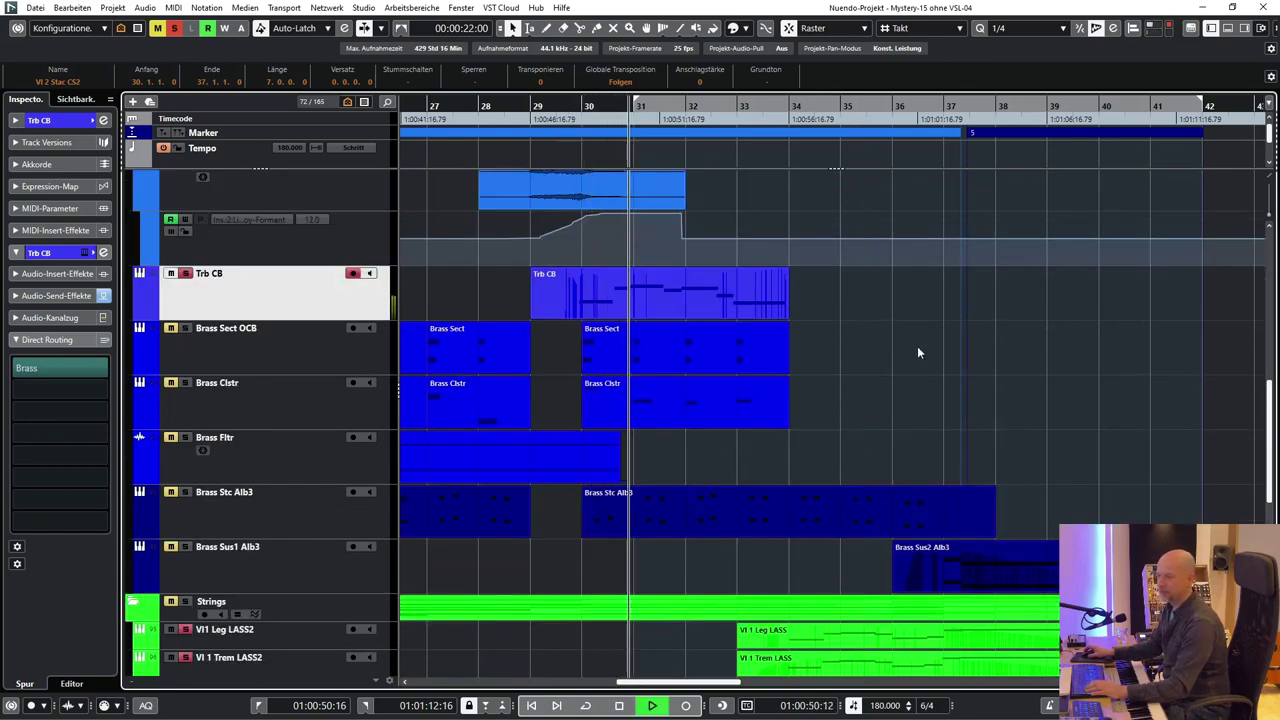
scroll(916, 353, up, 2)
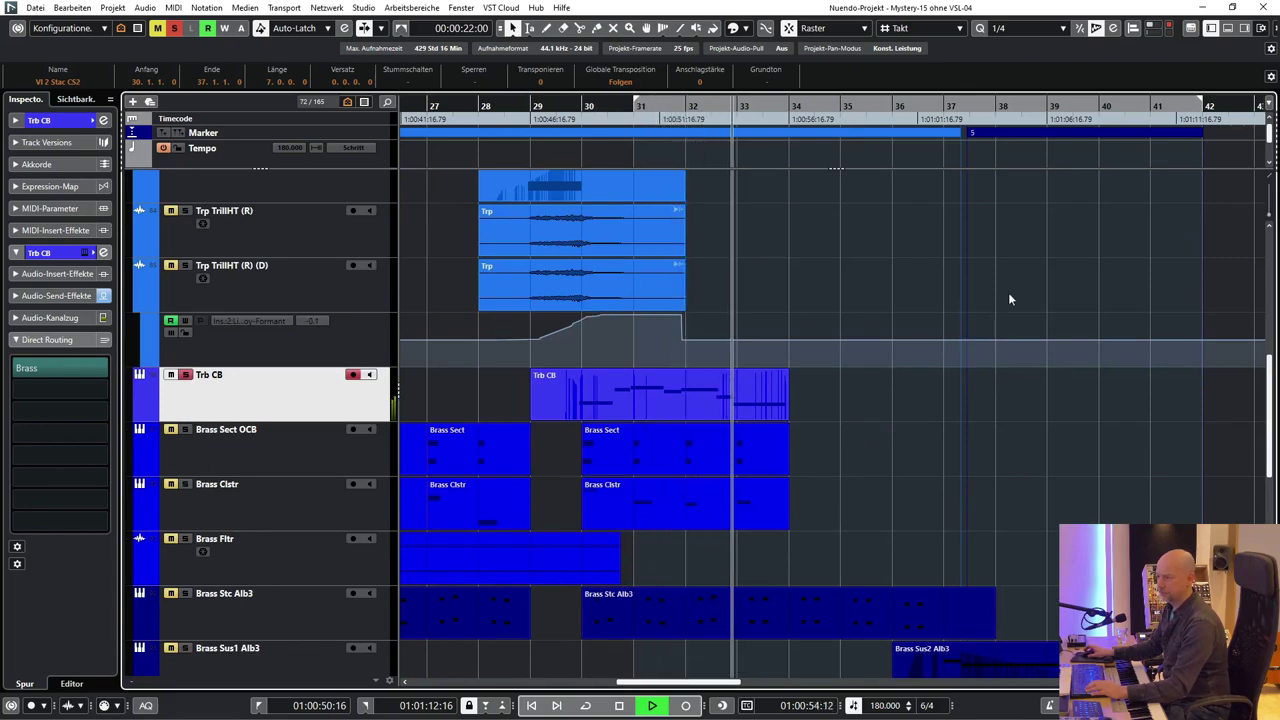
scroll(1074, 288, up, 7)
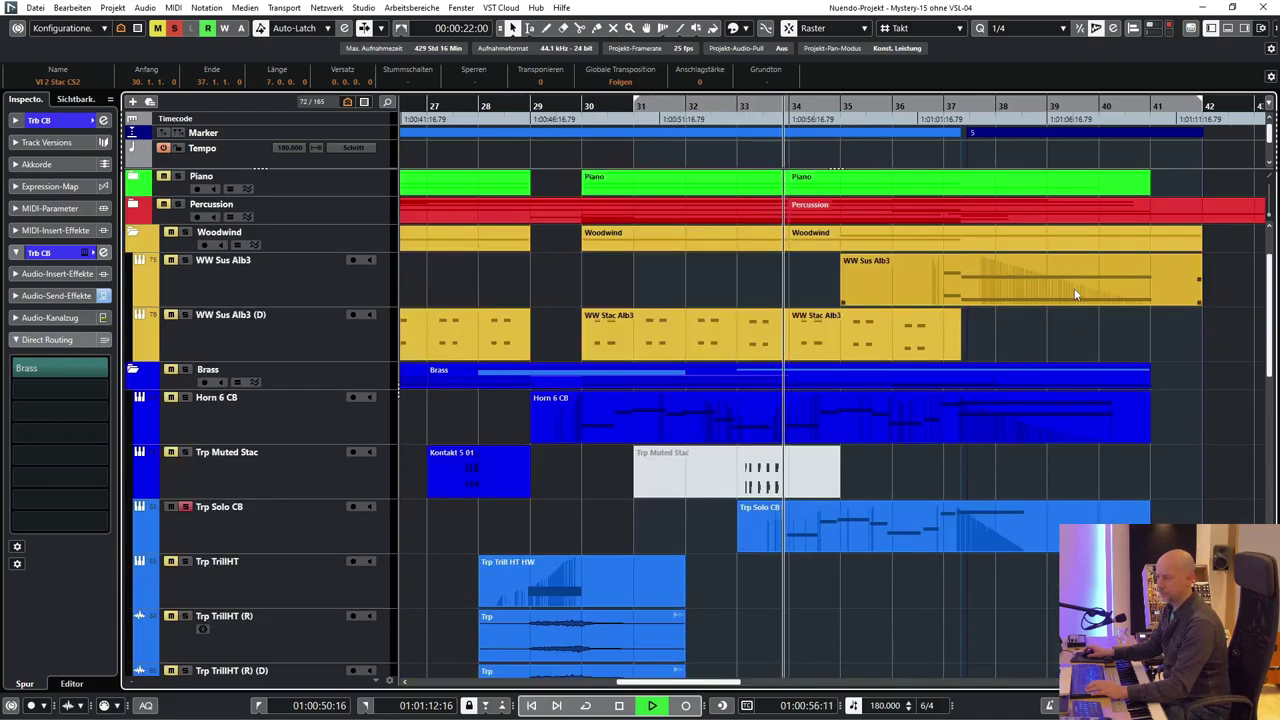
scroll(1078, 315, down, 15)
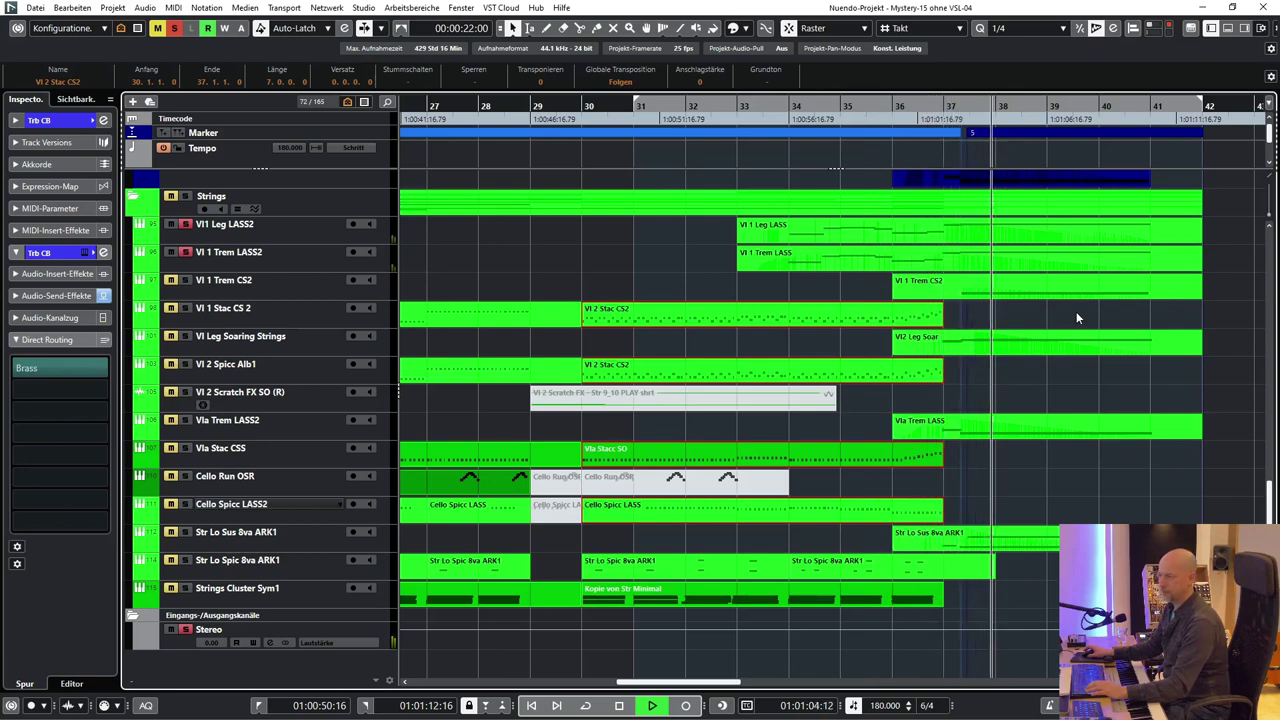
Loop bars 36–42 from the VI 1 Trem CS2 event and audition its Cinematic Strings instrument
key(space)
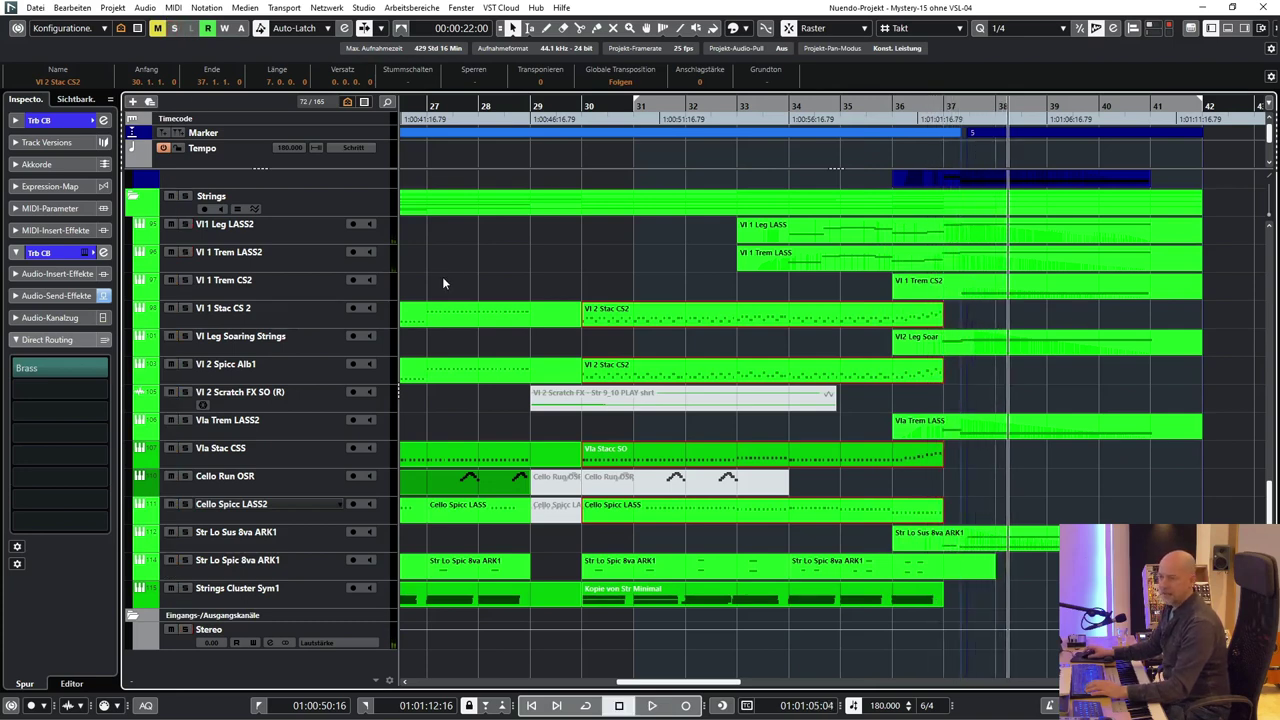
scroll(444, 284, right, 2)
click(235, 284)
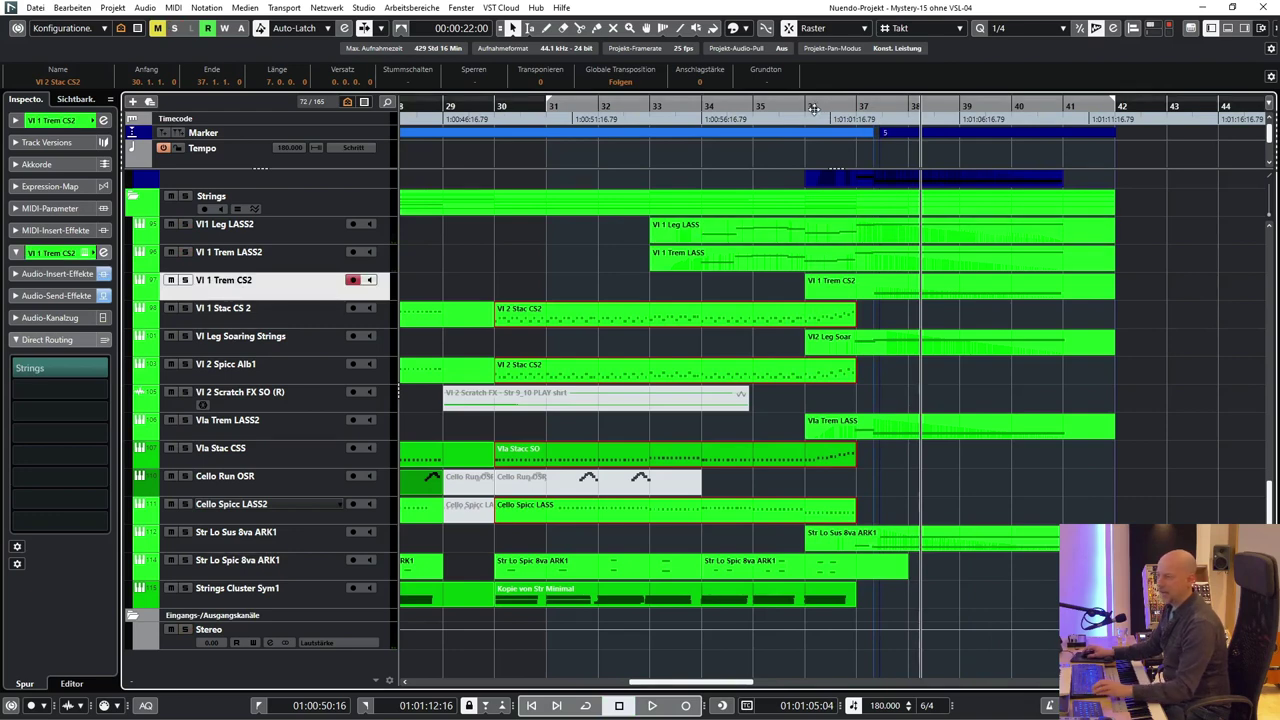
key(p)
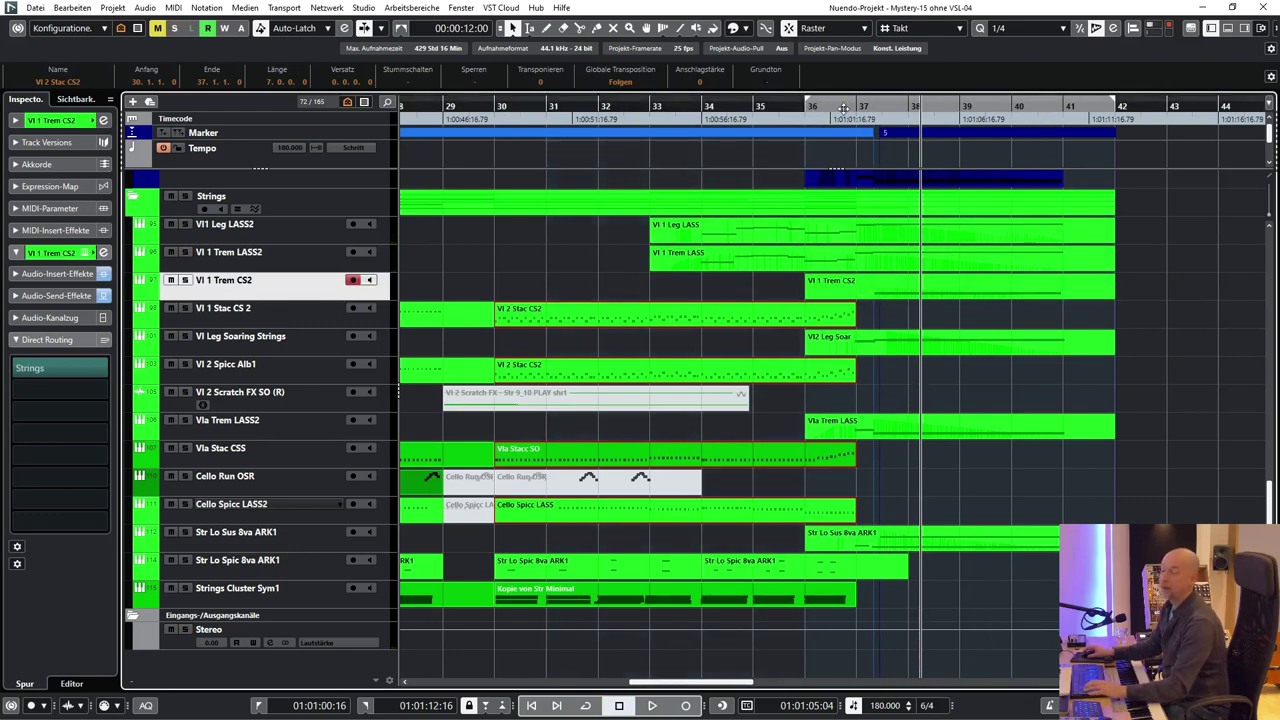
key(KP_1)
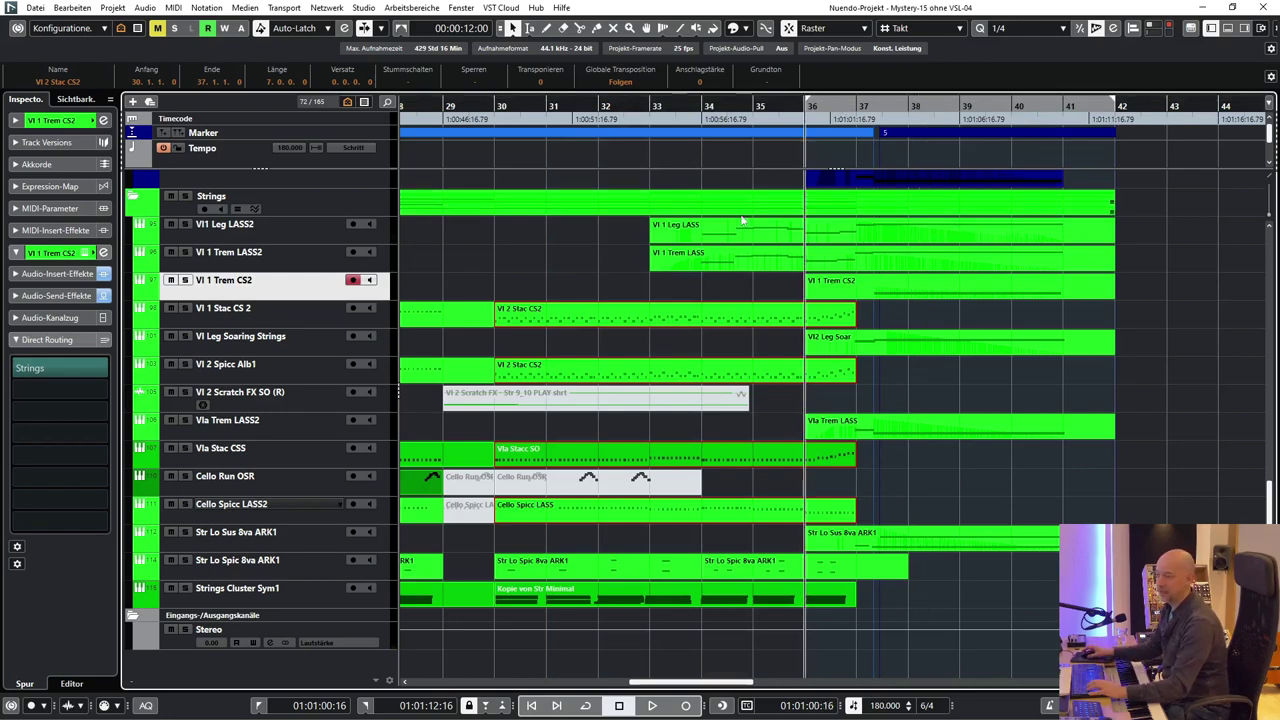
key(space)
key(F11)
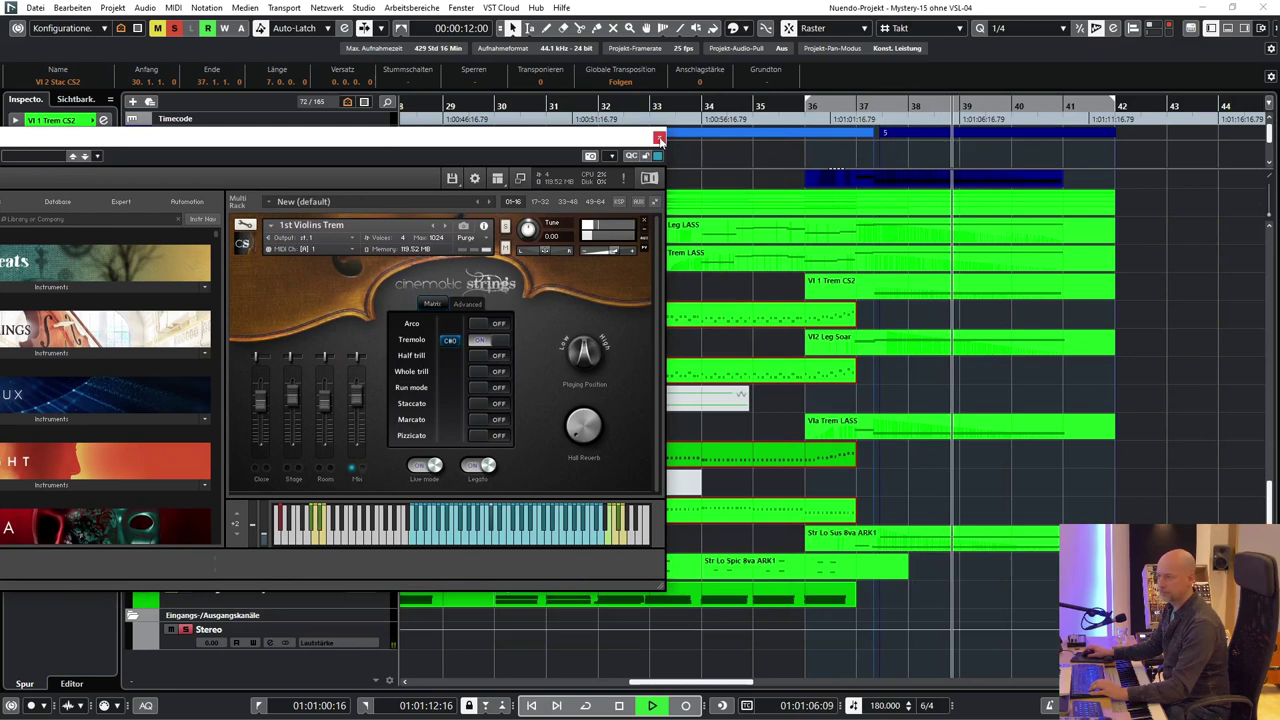
click(659, 138)
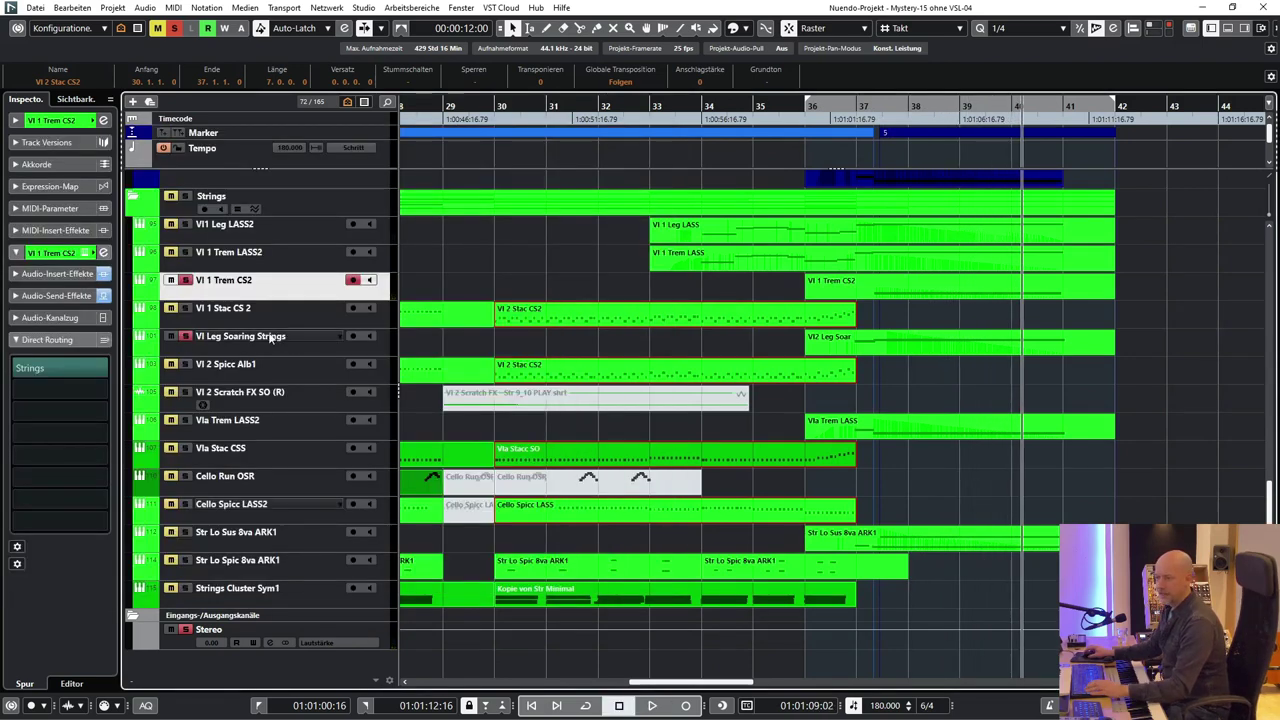
Audition the VI Leg Soaring Strings track with its instrument window shown from bar 37
click(263, 338)
key(e)
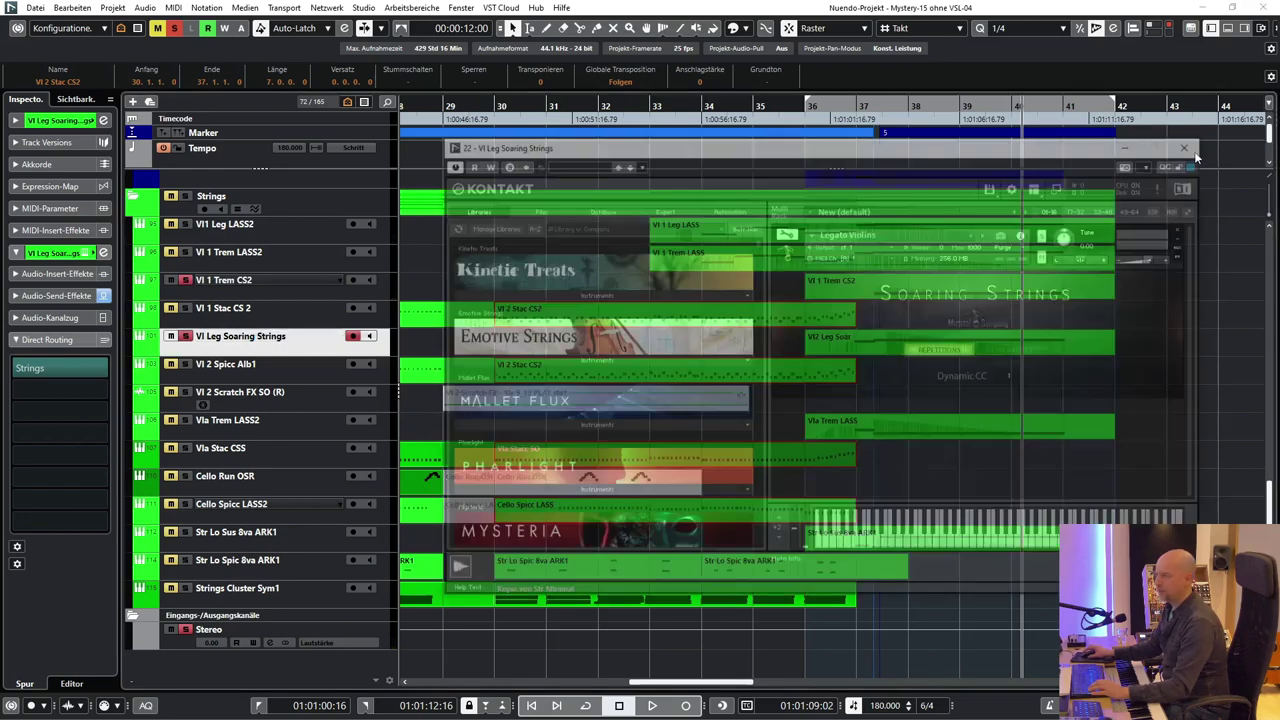
key(space)
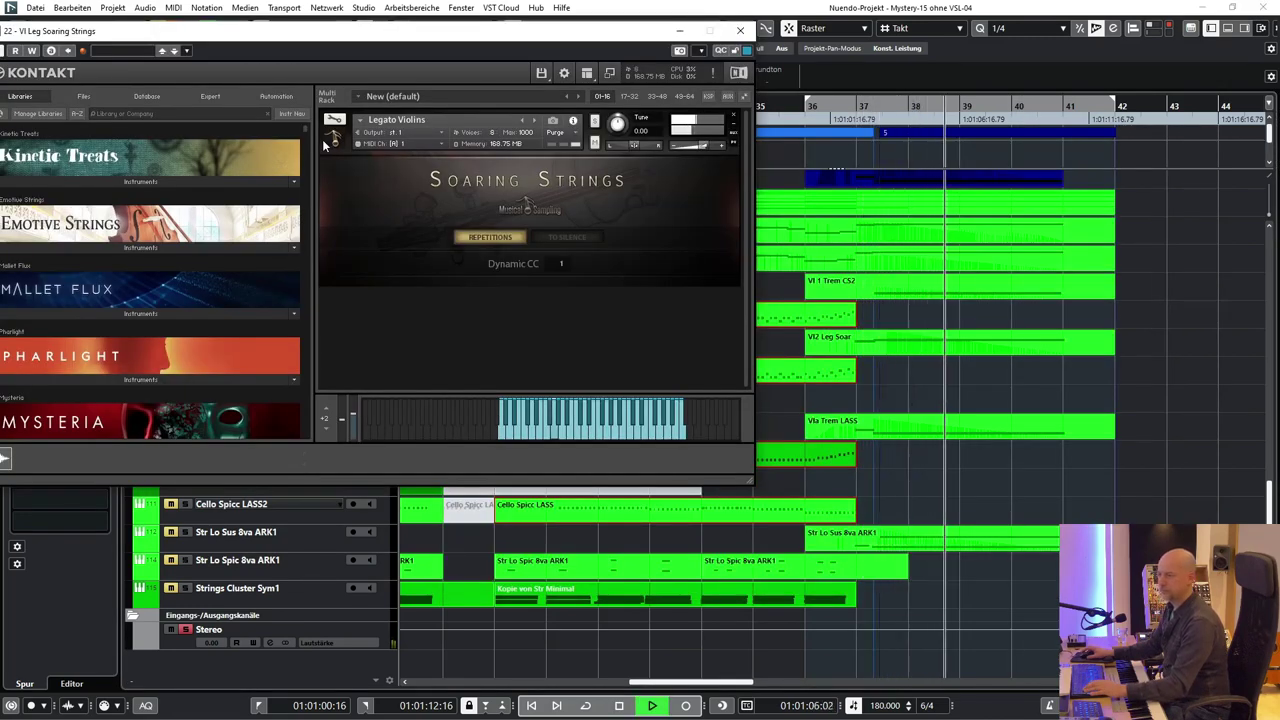
key(space)
key(e)
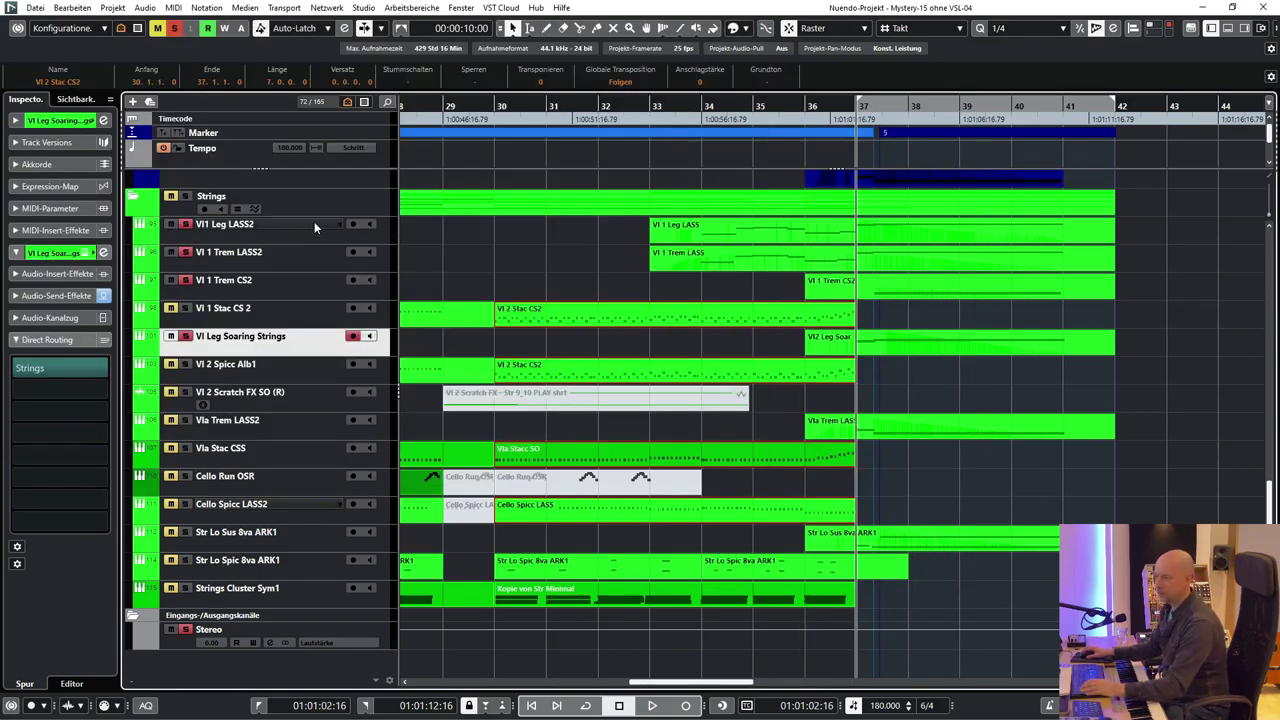
key(space)
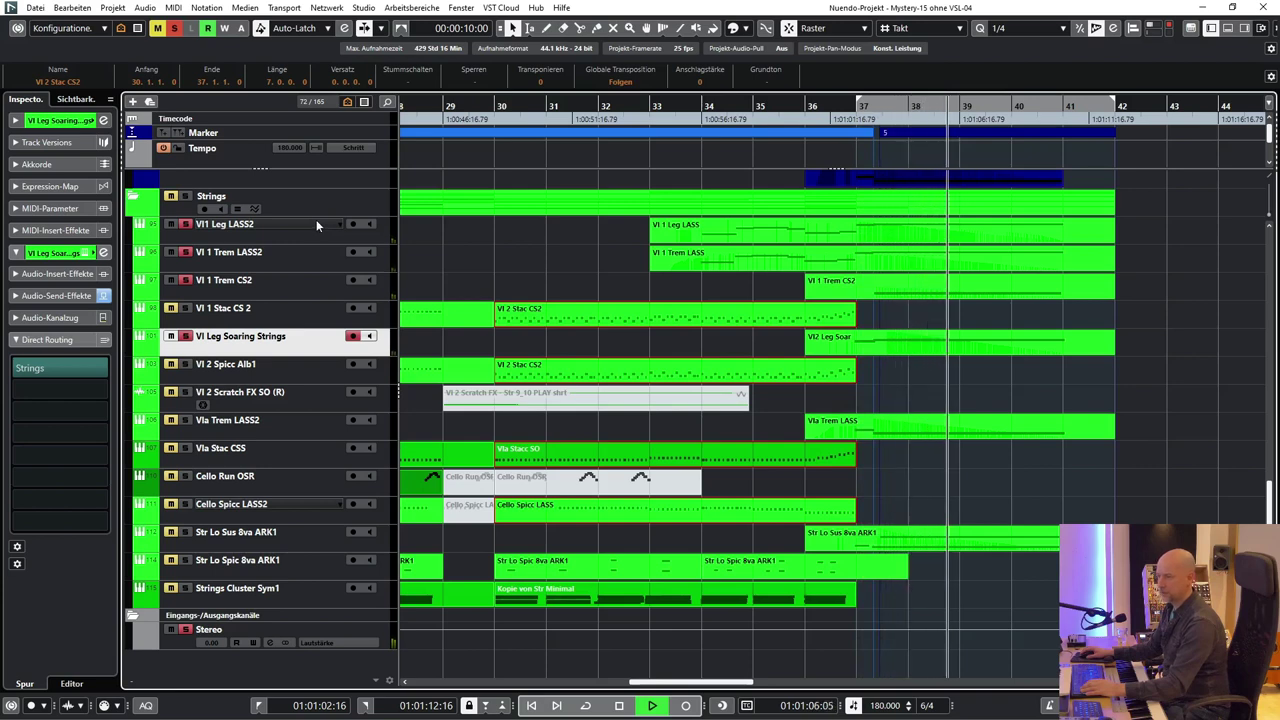
key(space)
Play the Vla Trem LASS2 viola, then show the Str Lo Sus 8va ARK1 Kontakt instrument during playback
click(265, 430)
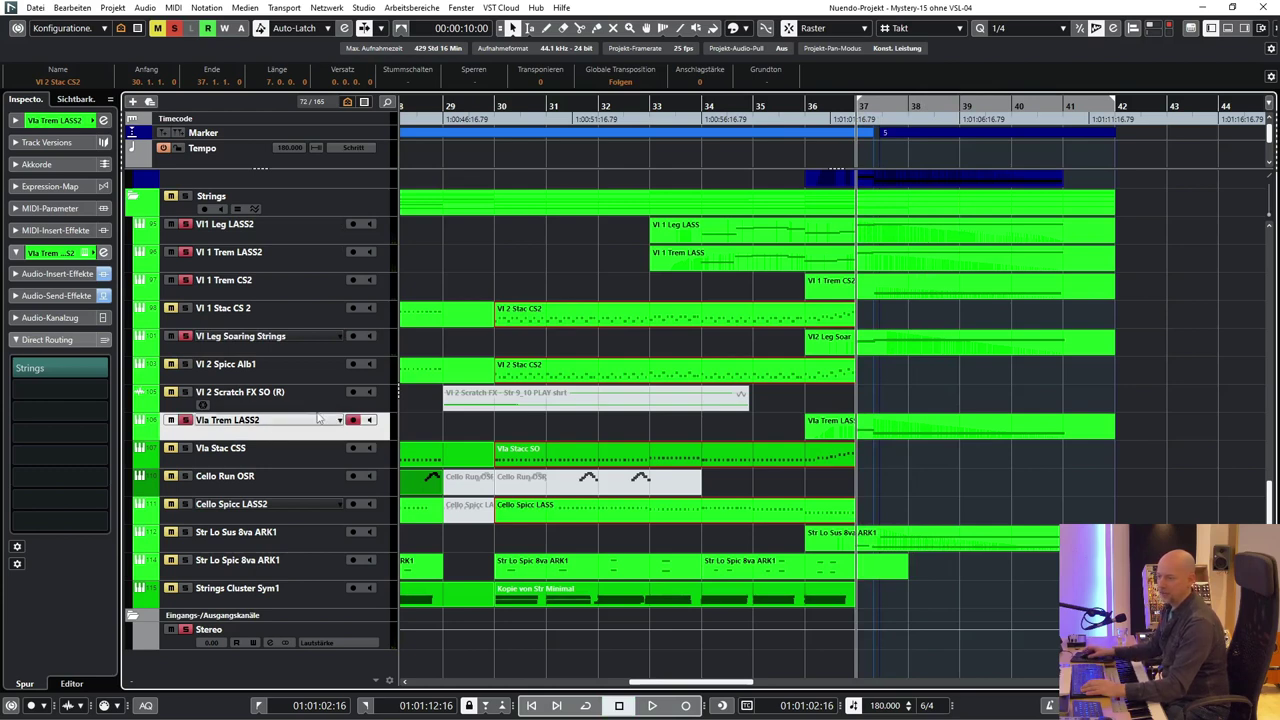
key(space)
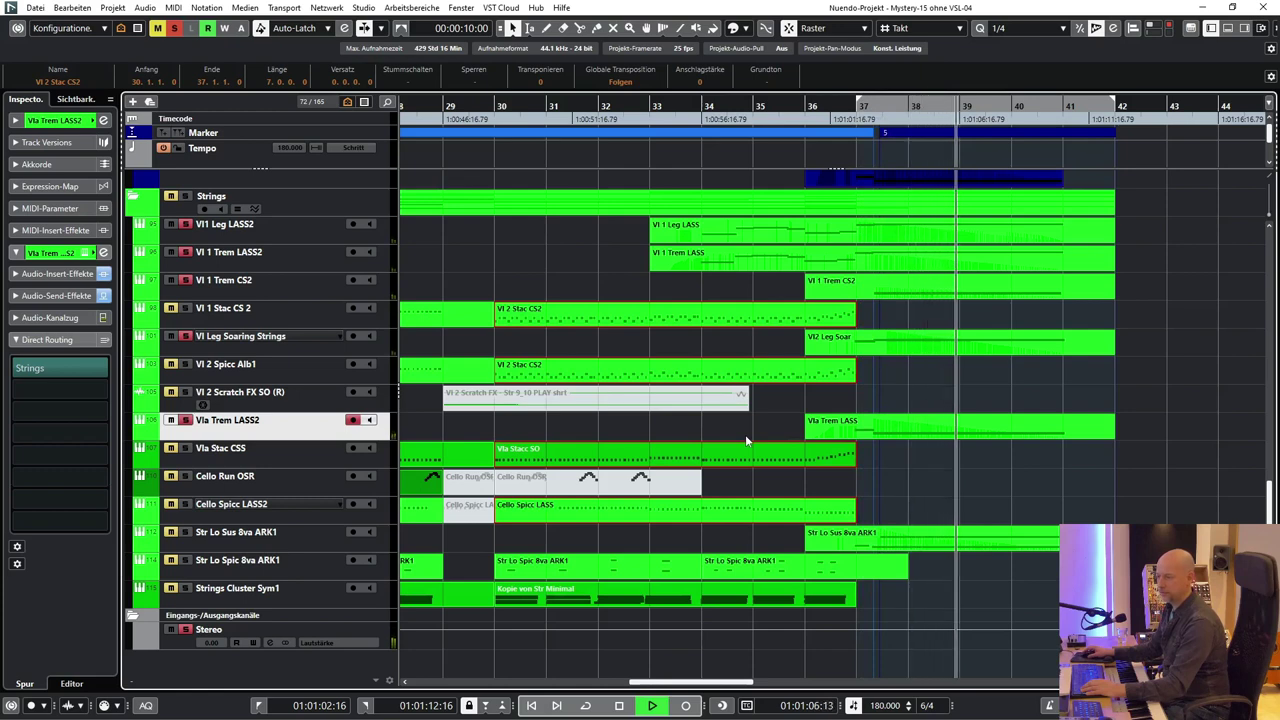
click(140, 532)
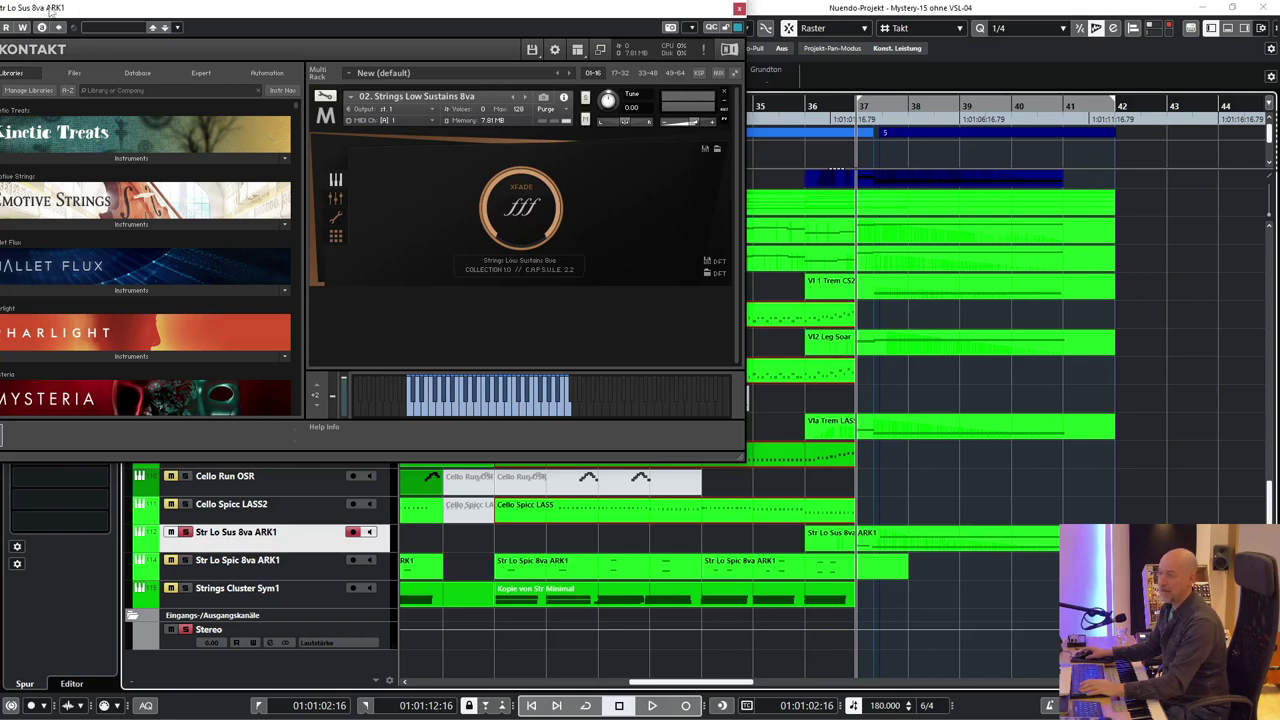
key(space)
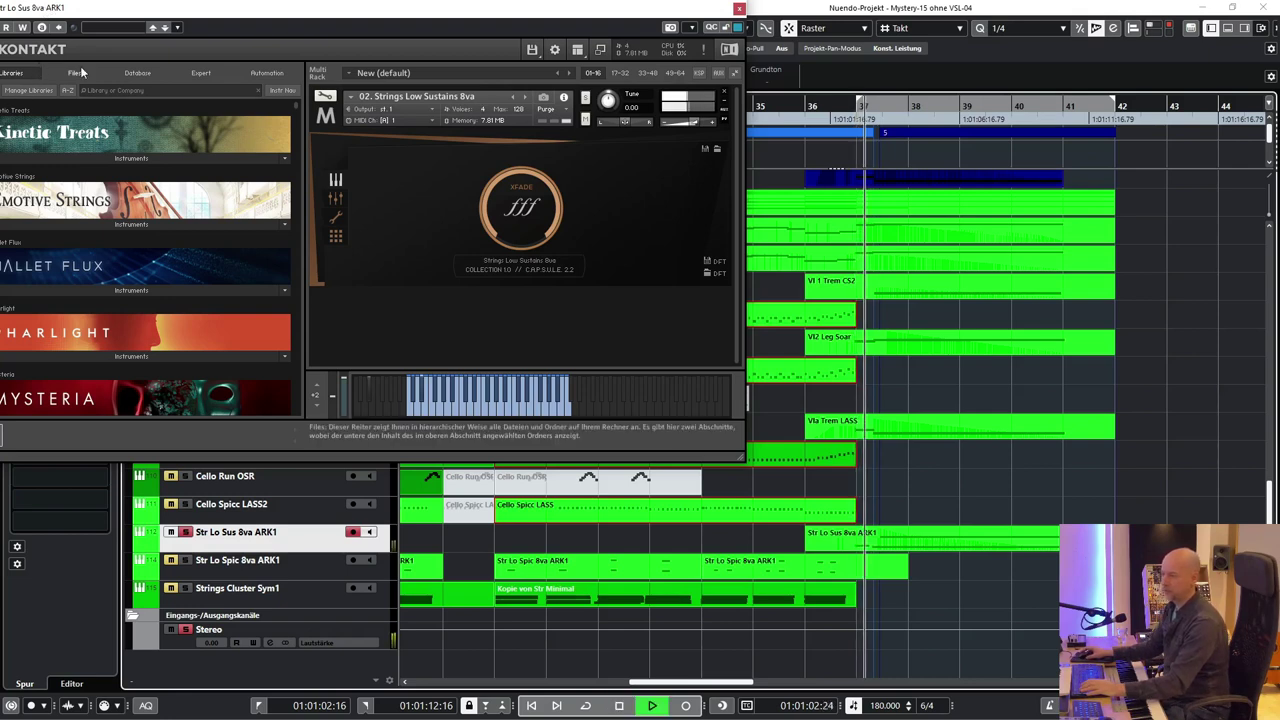